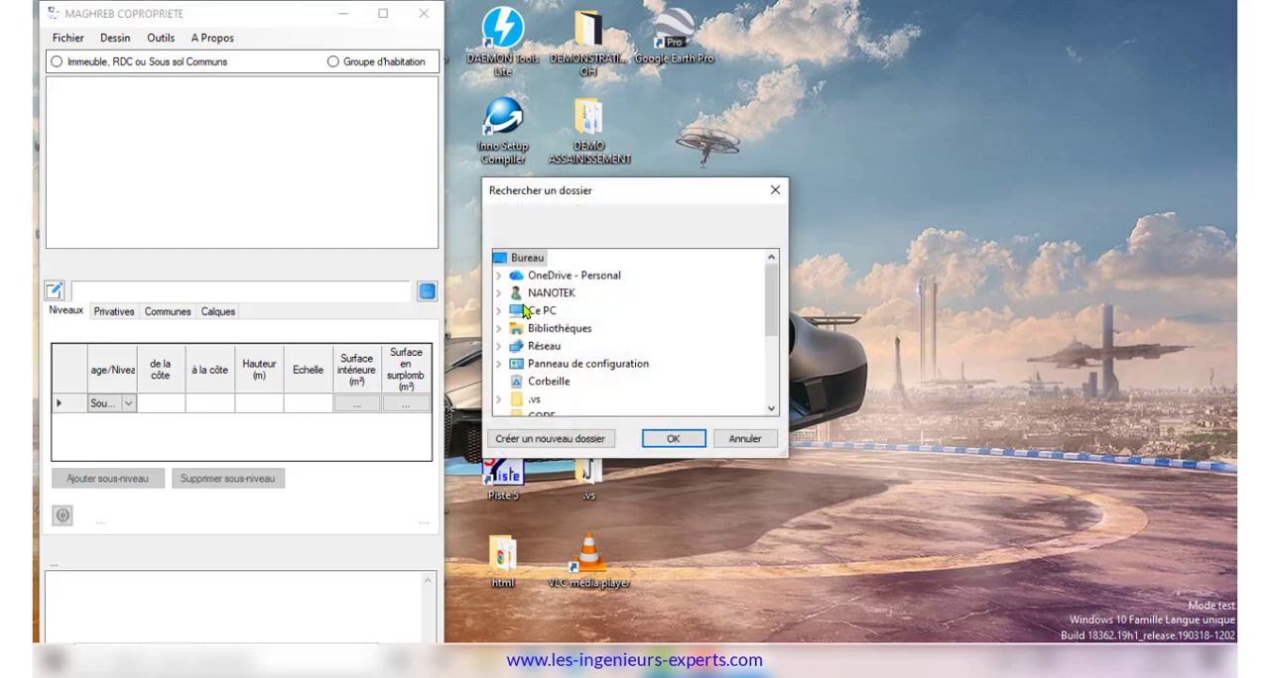
Load the PROJET_3_COPROPRIETE folder as a housing group and expand the IMM30, IMM31 and IMM32 buildings to view their drawings
scroll(526, 313, down, 3)
click(568, 347)
click(637, 382)
click(674, 440)
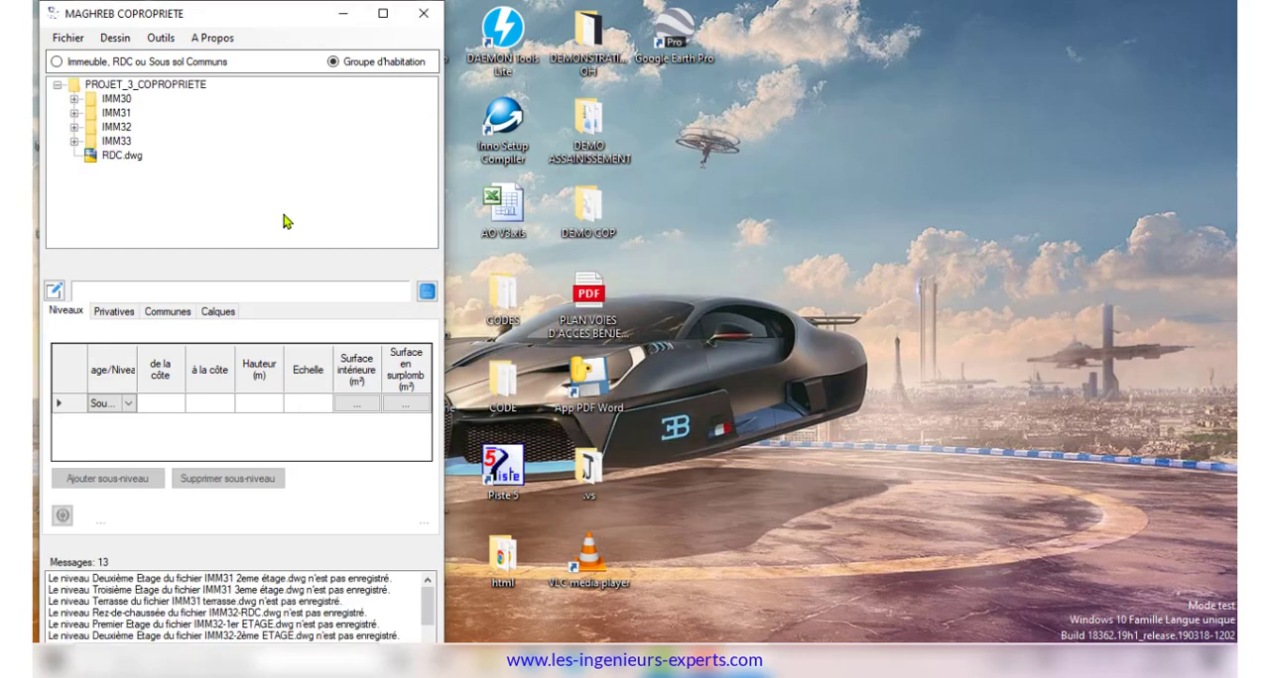
click(75, 99)
click(75, 183)
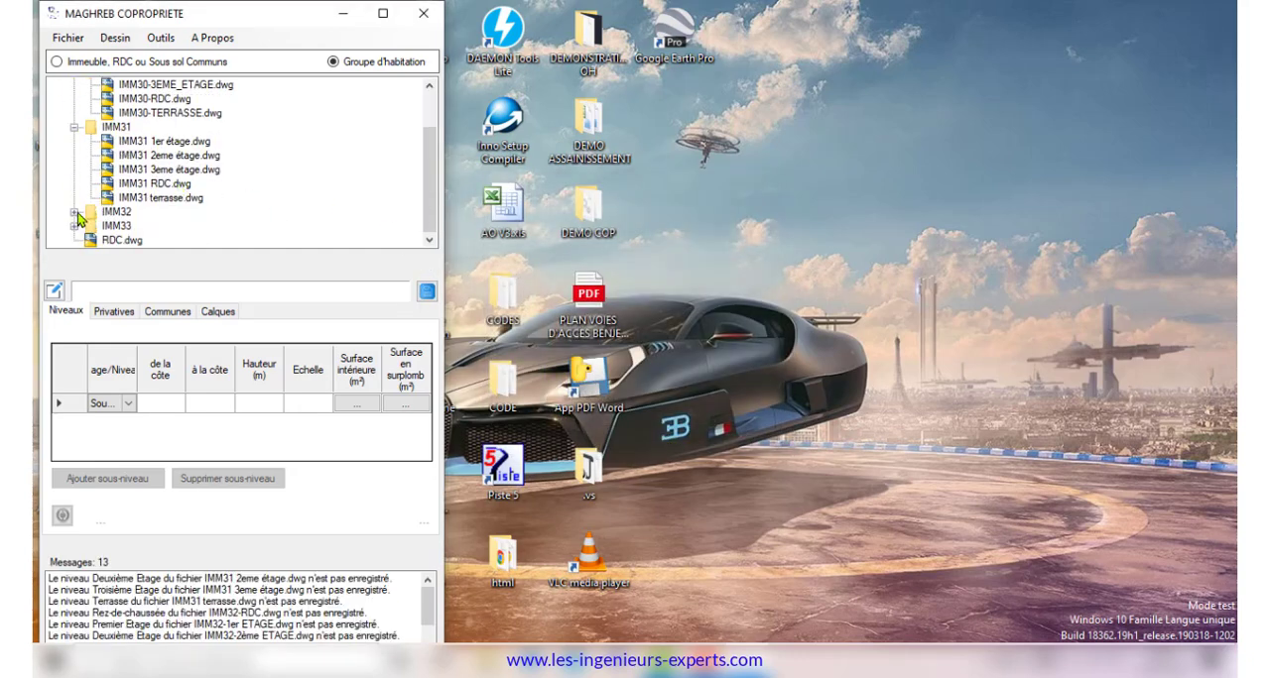
click(74, 211)
scroll(198, 194, up, 3)
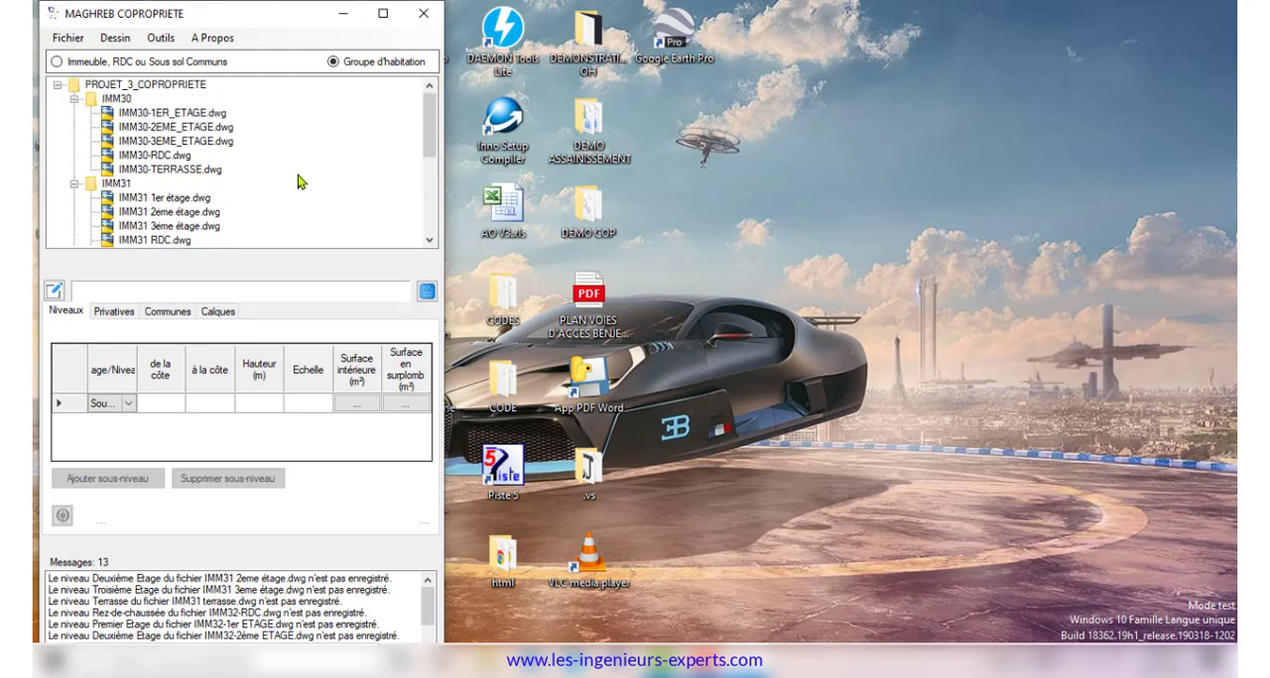
Open the IMM1 folder as a single-building project
click(69, 37)
click(90, 55)
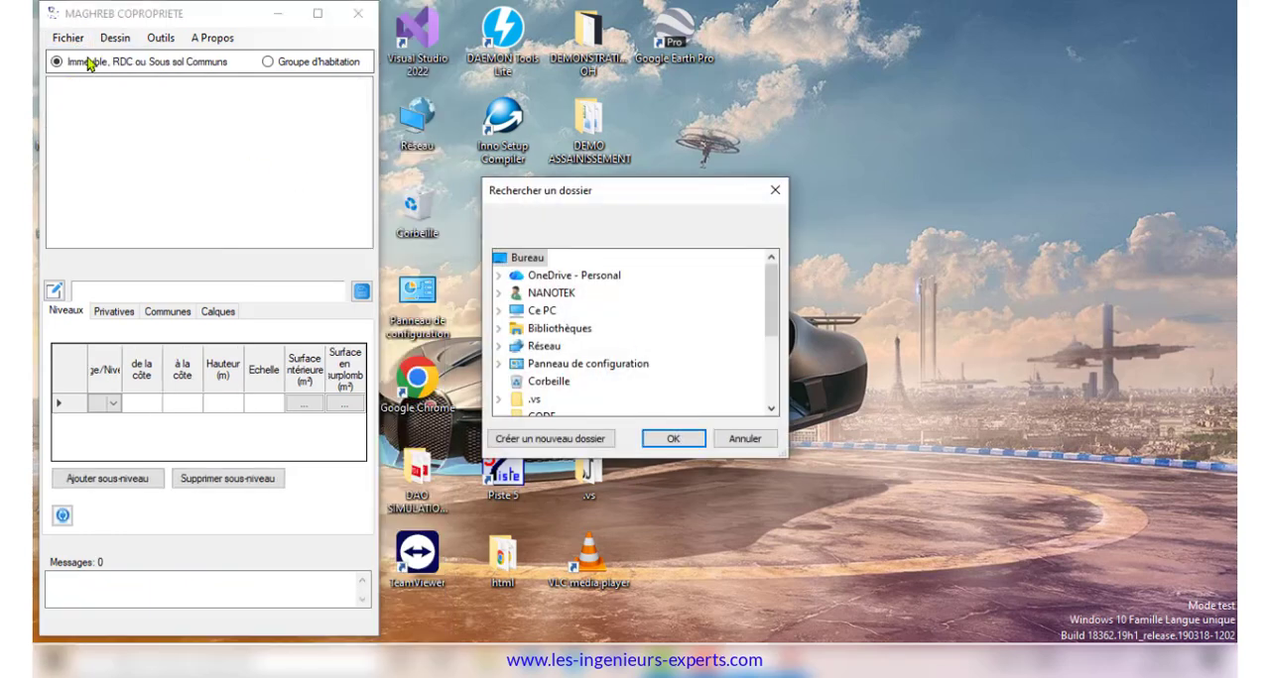
scroll(605, 333, down, 5)
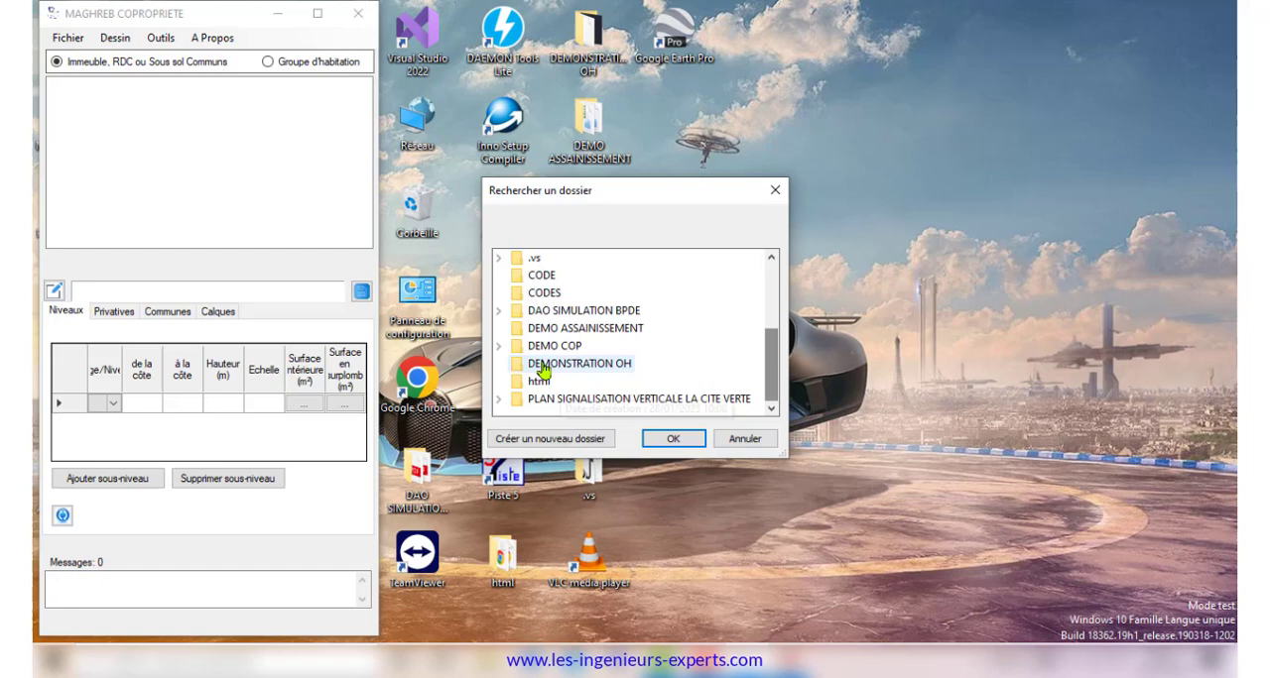
click(585, 348)
click(576, 346)
click(672, 439)
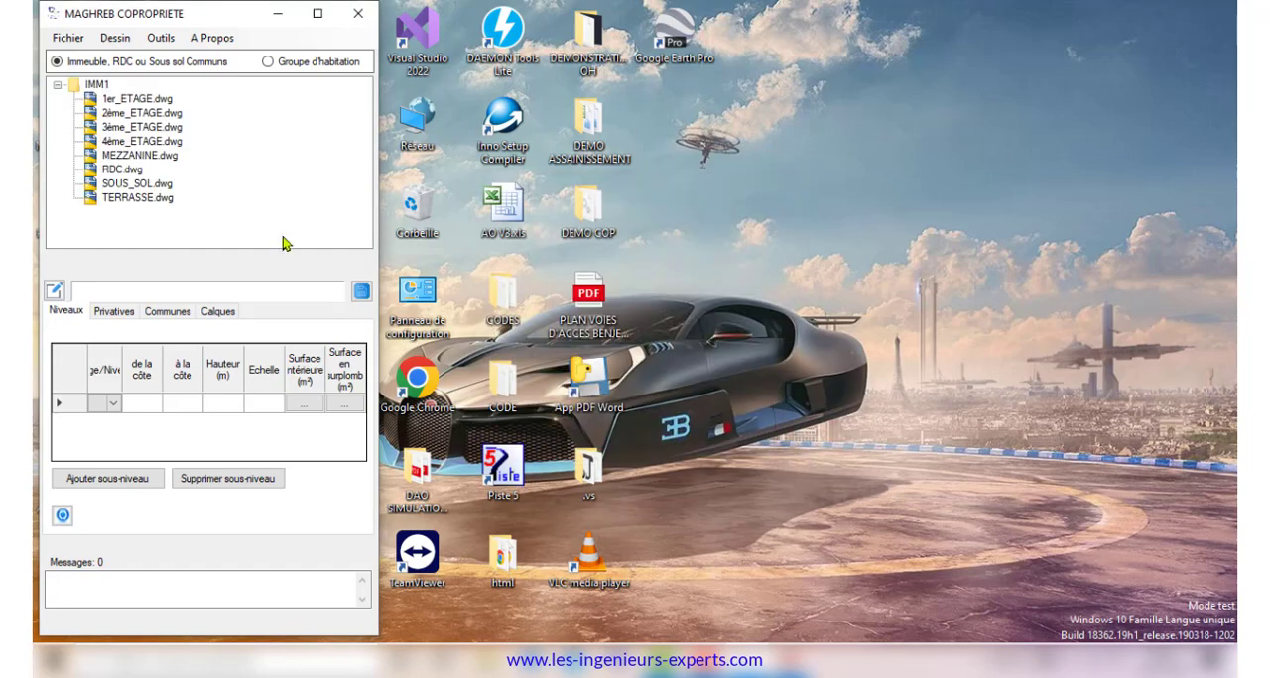
Open SOUS_SOL.dwg and set its level from elevation -2.85 to -0.2 with scale 90
double_click(137, 186)
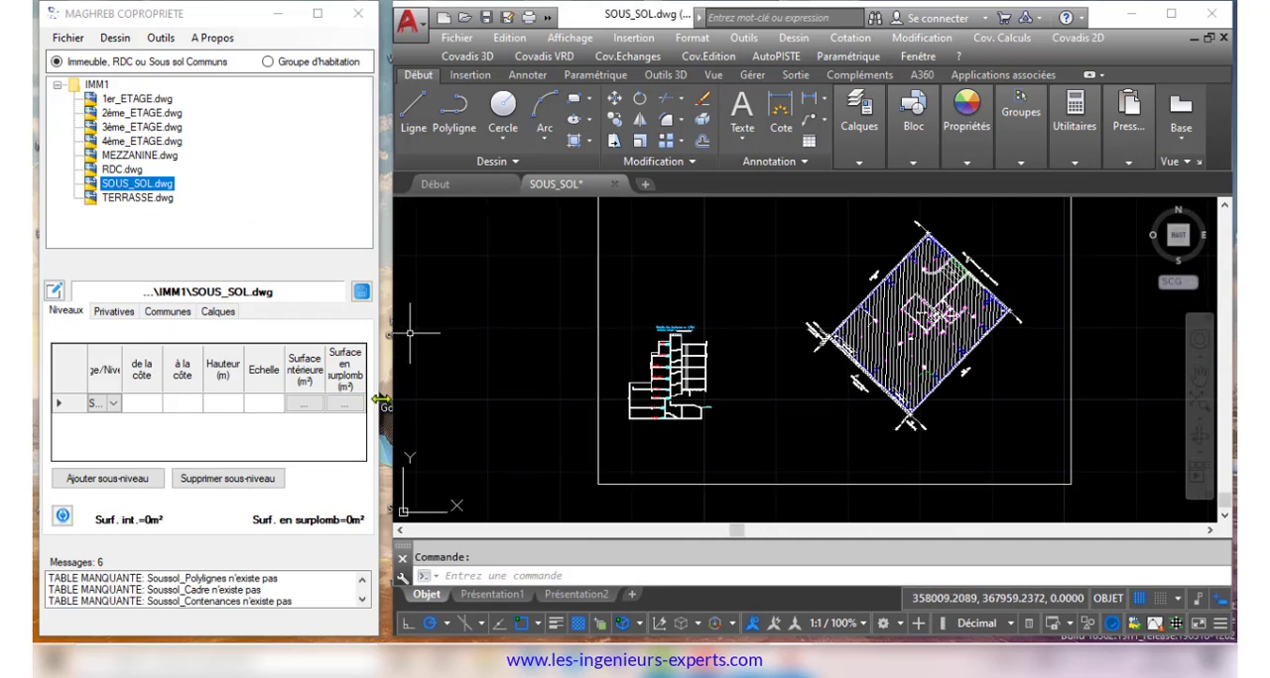
drag(380, 400, 454, 402)
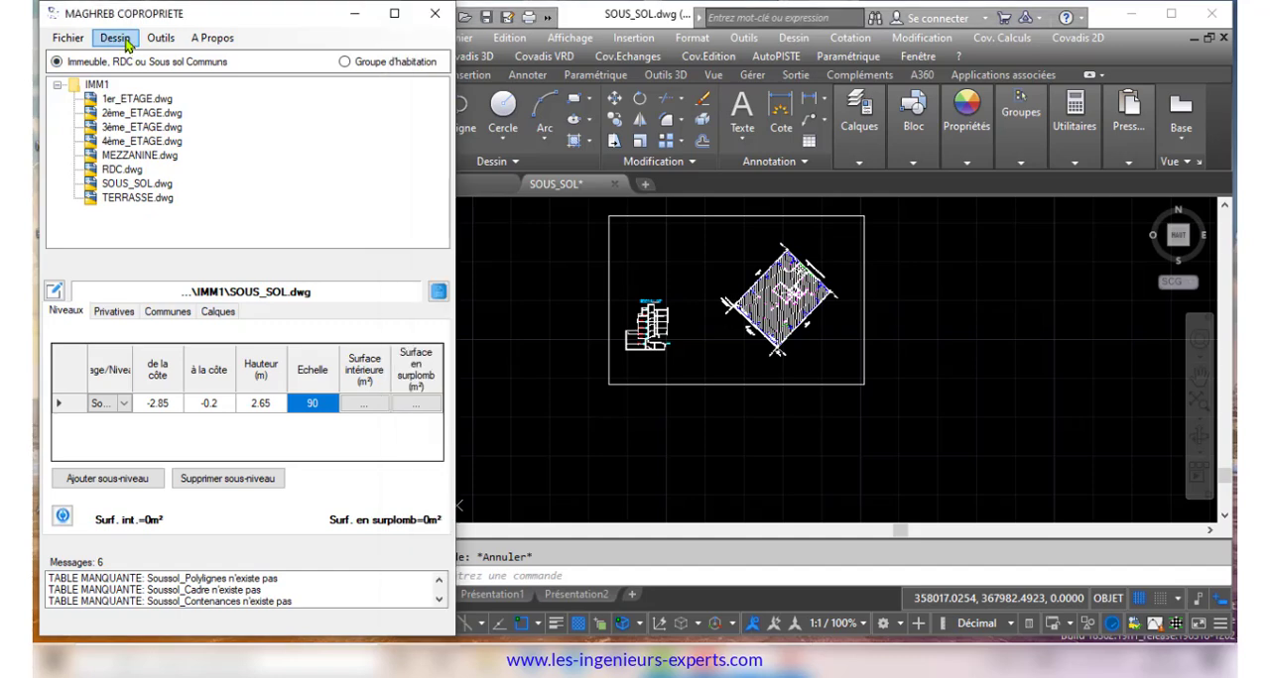
Add all the listed co-ownership layers to the SOUS_SOL drawing
click(121, 42)
click(201, 52)
drag(354, 196, 354, 248)
click(329, 326)
click(698, 393)
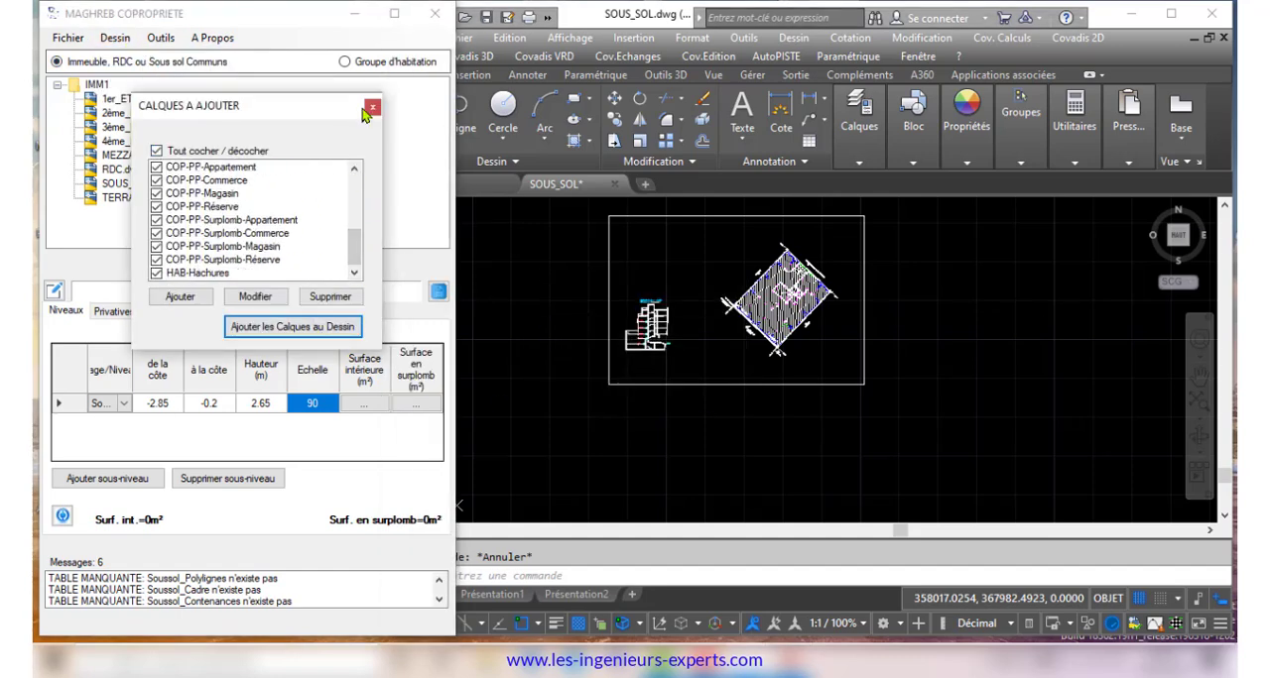
In AutoCAD, assign the rectangular frame around the basement plan and section to the COP-Cadre layer
click(859, 131)
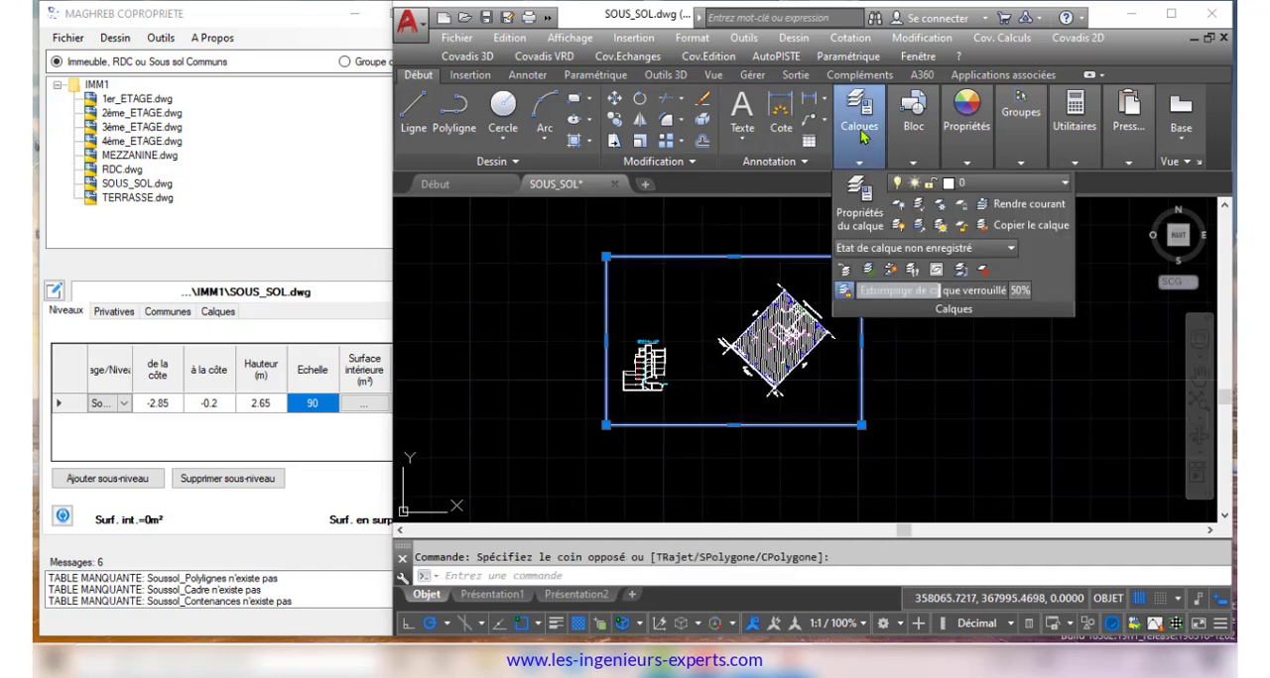
click(995, 186)
click(1002, 289)
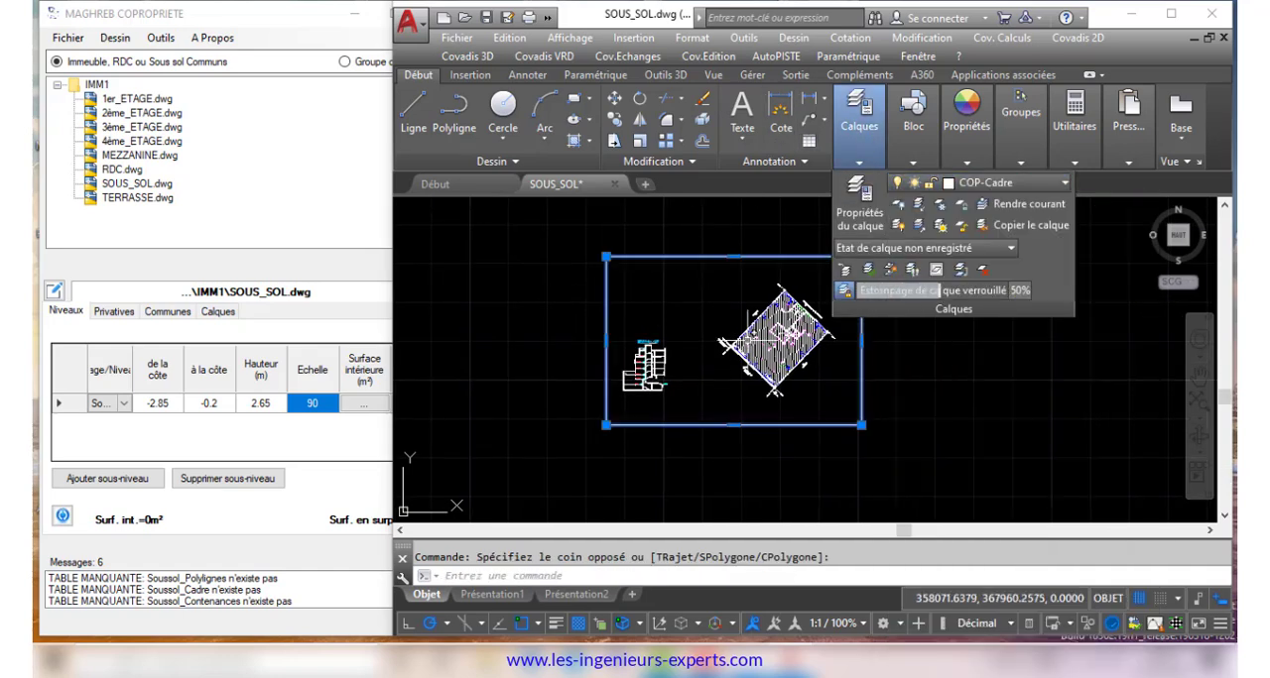
key(Escape)
Assign the parking outline in the basement plan to the COP-PC-Parking layer
scroll(766, 319, up, 5)
scroll(753, 312, up, 5)
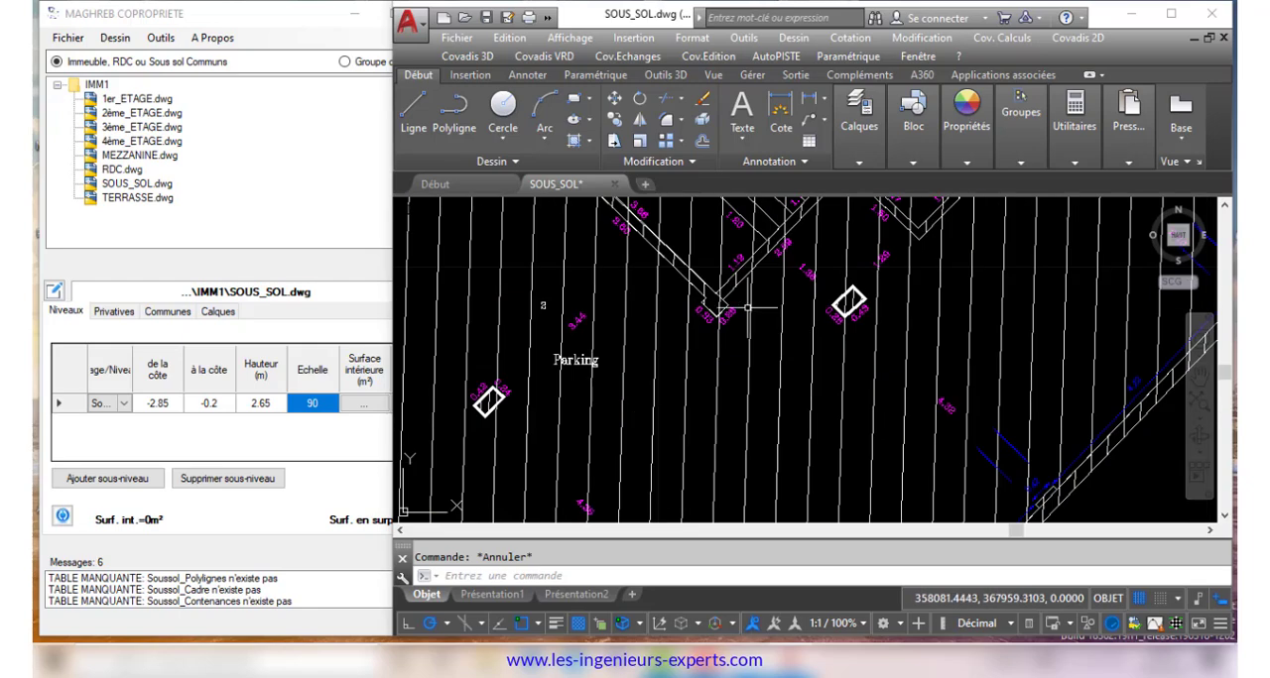
click(1080, 464)
scroll(1080, 464, down, 6)
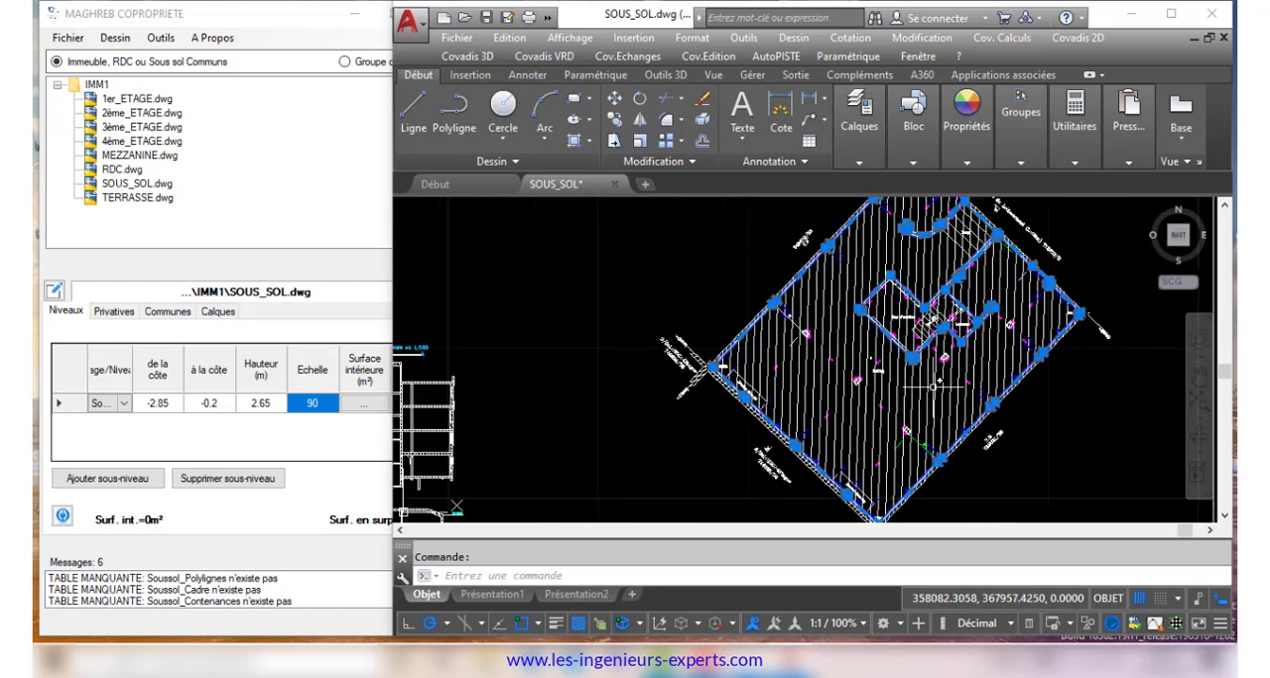
click(859, 131)
click(996, 185)
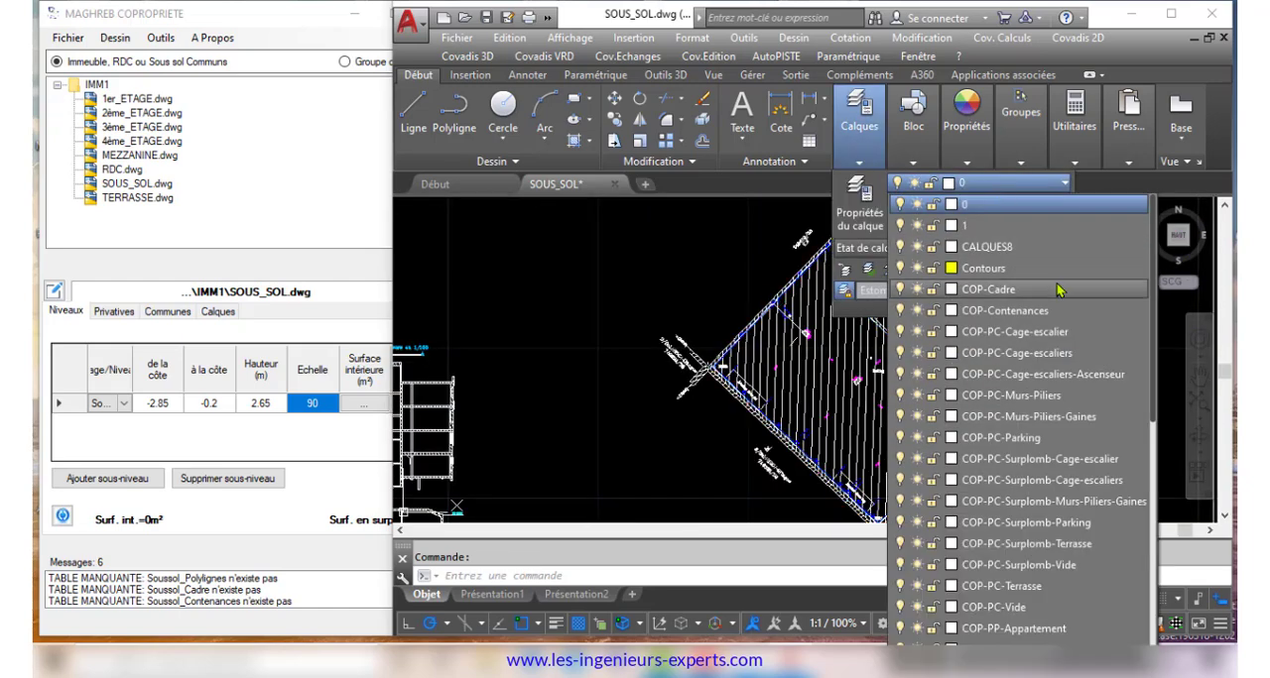
click(1061, 440)
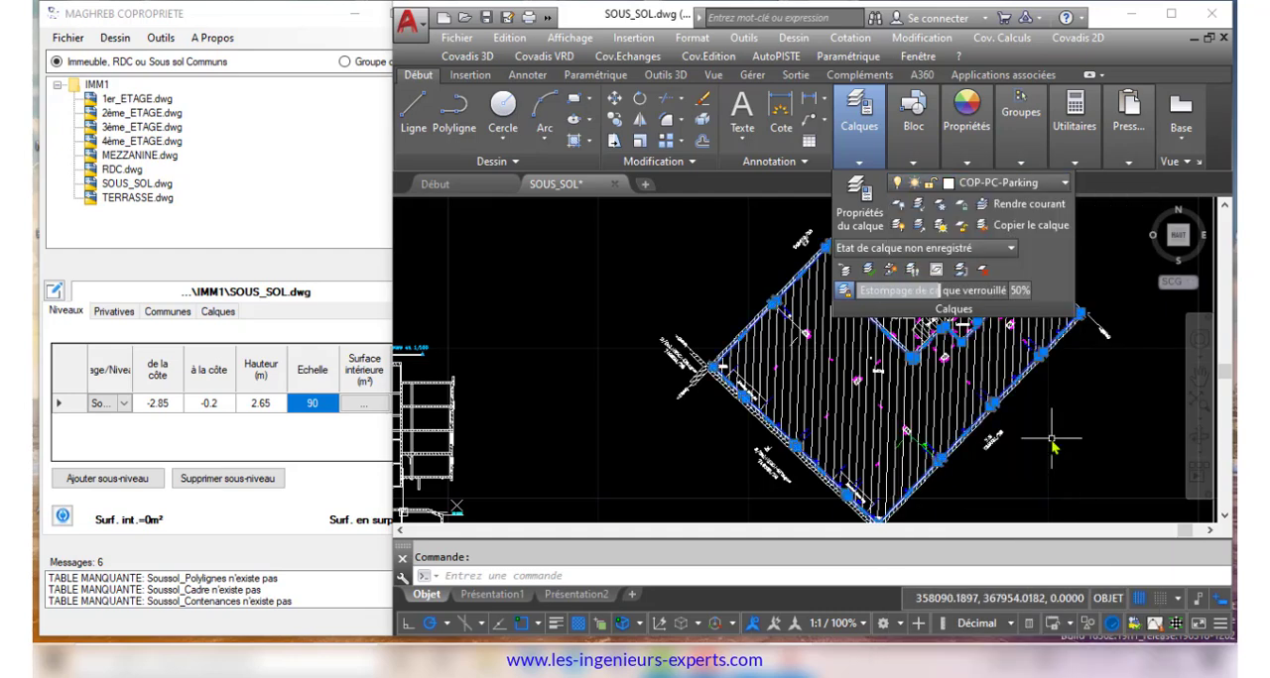
key(Escape)
Assign the stairwell outline in the basement plan to the COP-PC-Cage-escaliers-Ascenseur layer
scroll(905, 298, up, 5)
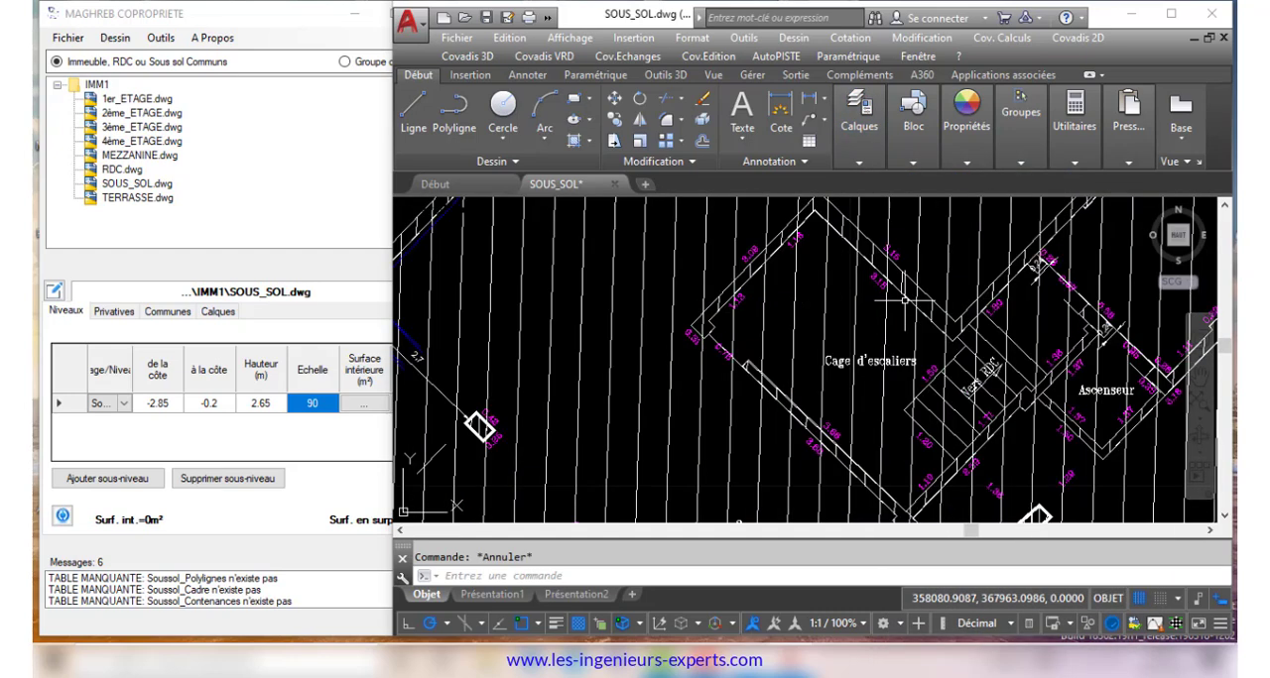
click(1037, 265)
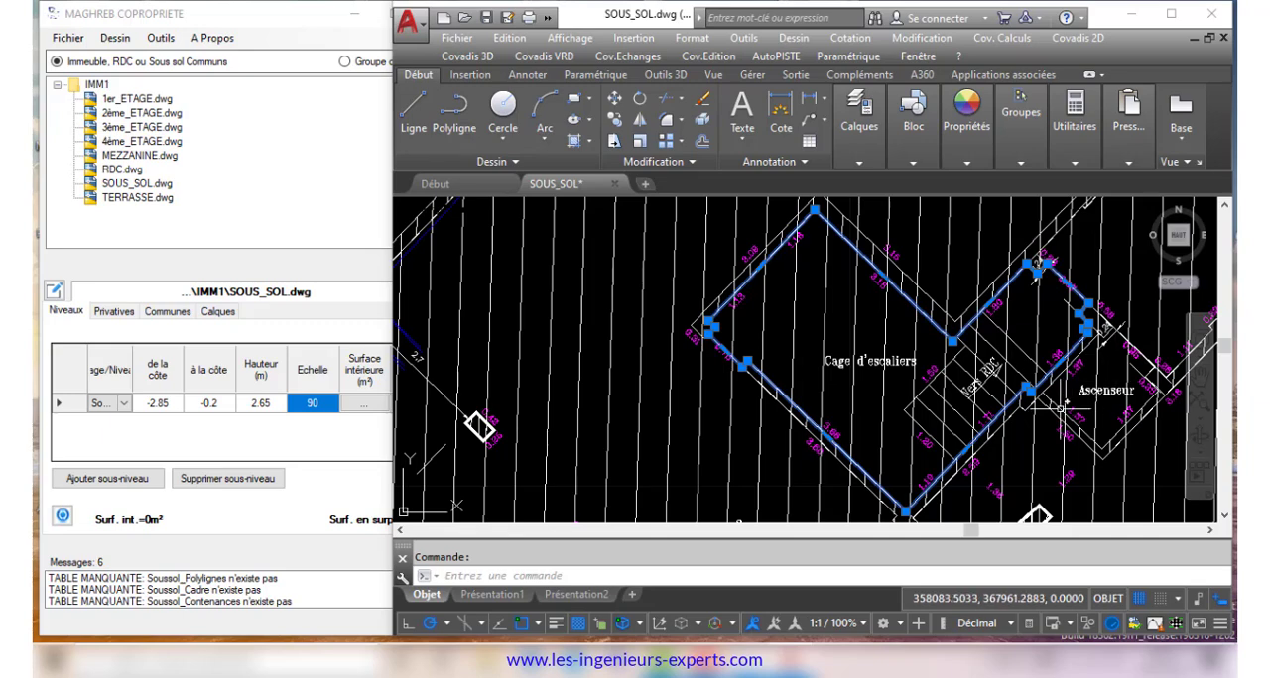
scroll(853, 317, down, 6)
click(859, 114)
click(982, 184)
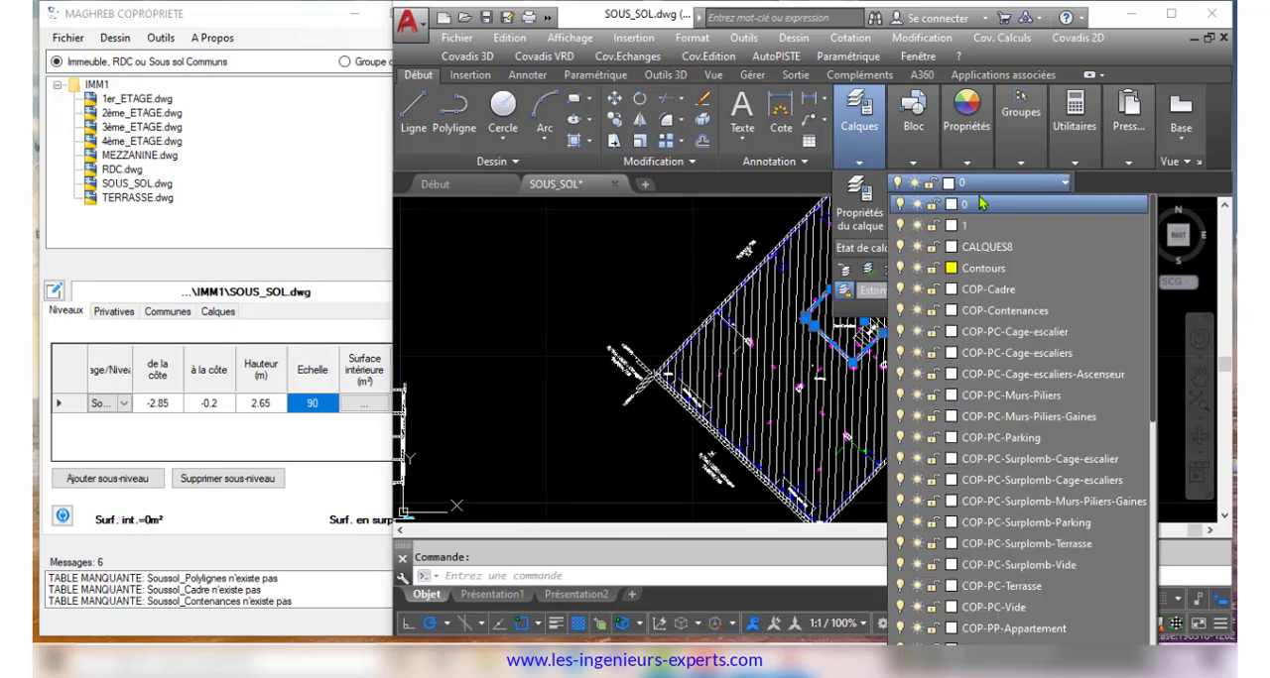
click(1036, 374)
key(Escape)
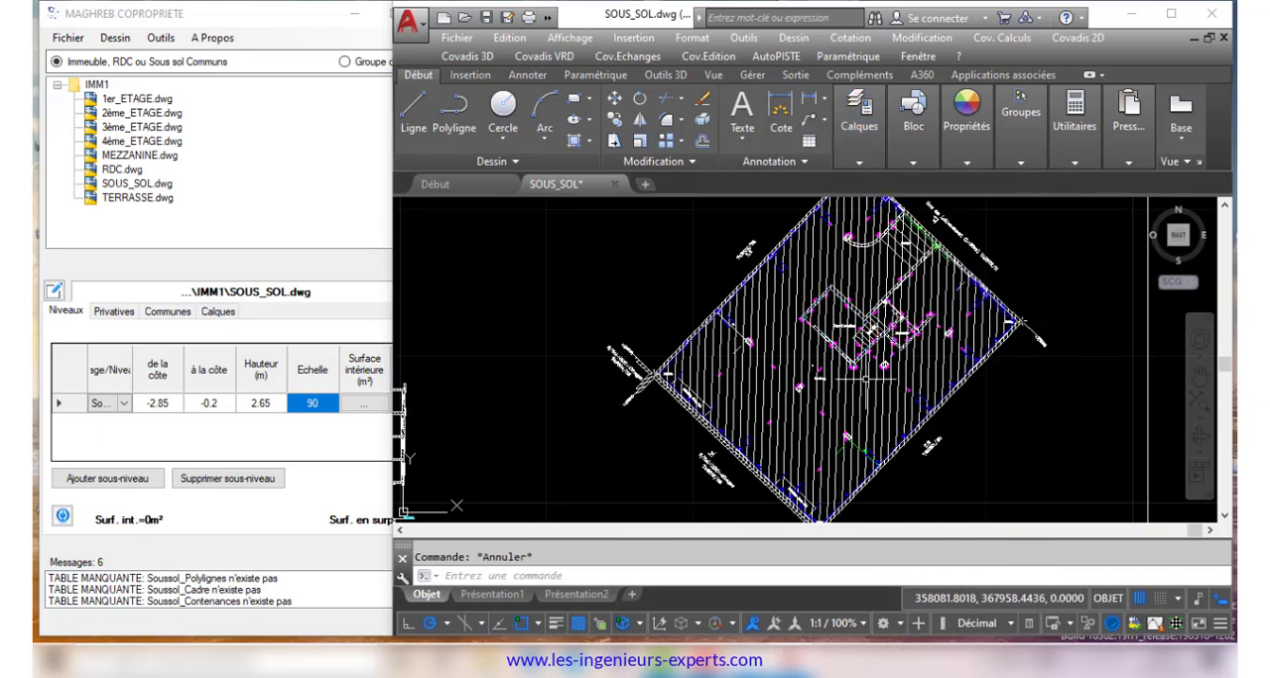
Assign the basement's outer wall outline and its pillars to the COP-PC-Murs-Piliers-Gaines layer, and save the drawing
scroll(909, 444, up, 5)
scroll(905, 416, down, 5)
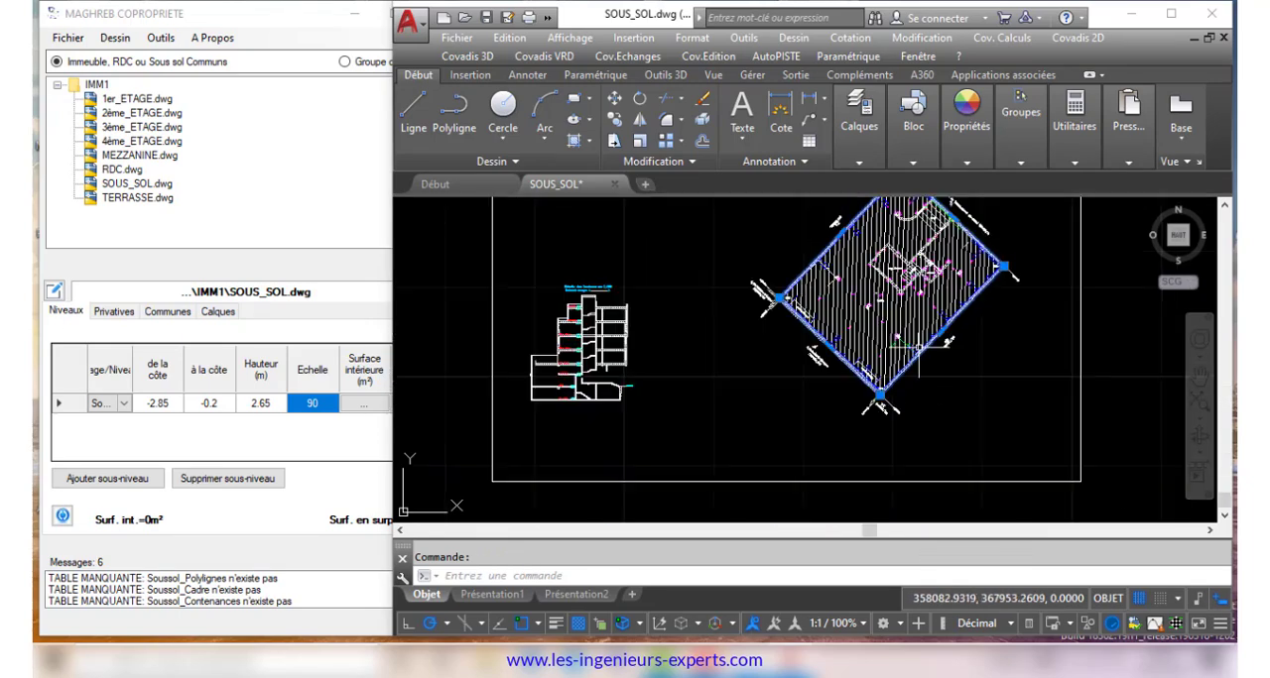
scroll(905, 295, up, 8)
scroll(903, 294, down, 5)
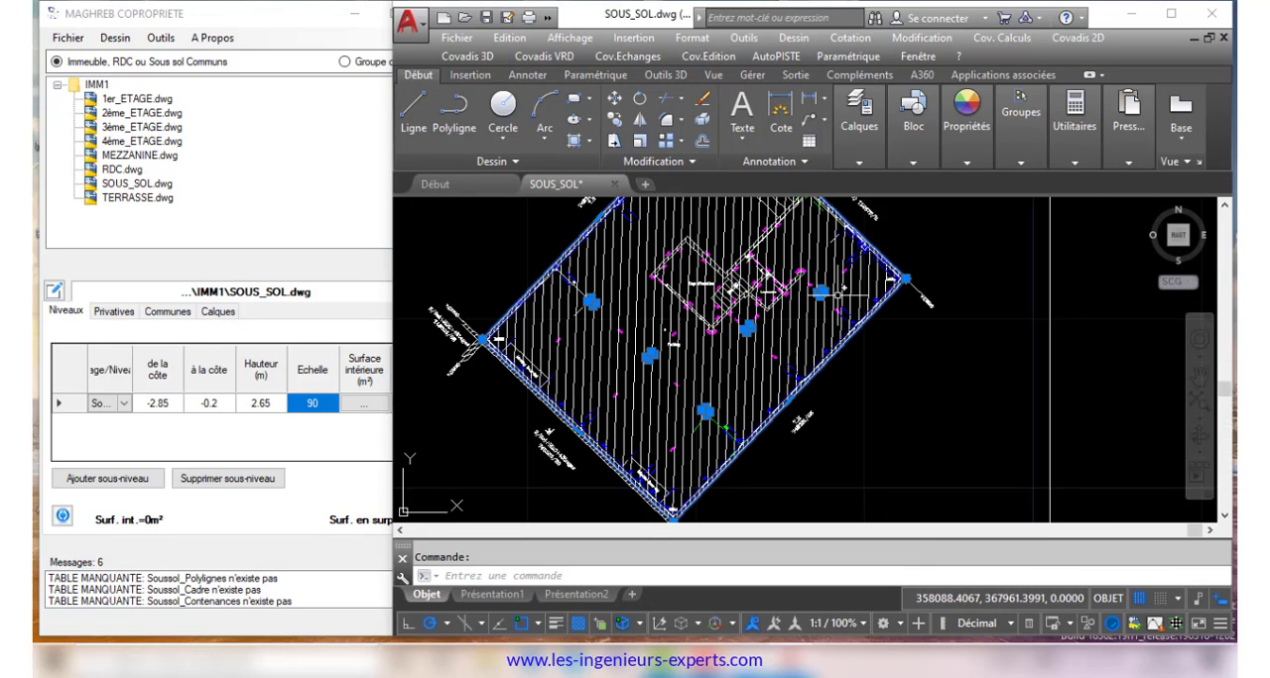
click(859, 111)
click(942, 187)
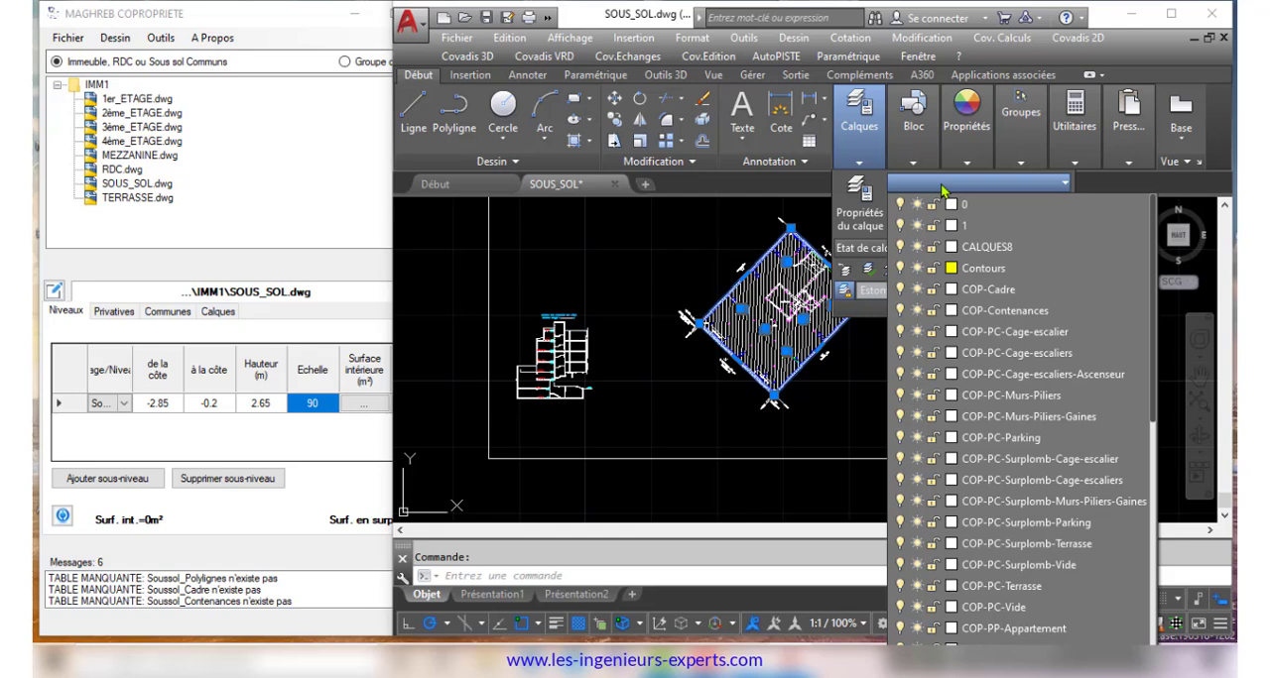
click(1004, 416)
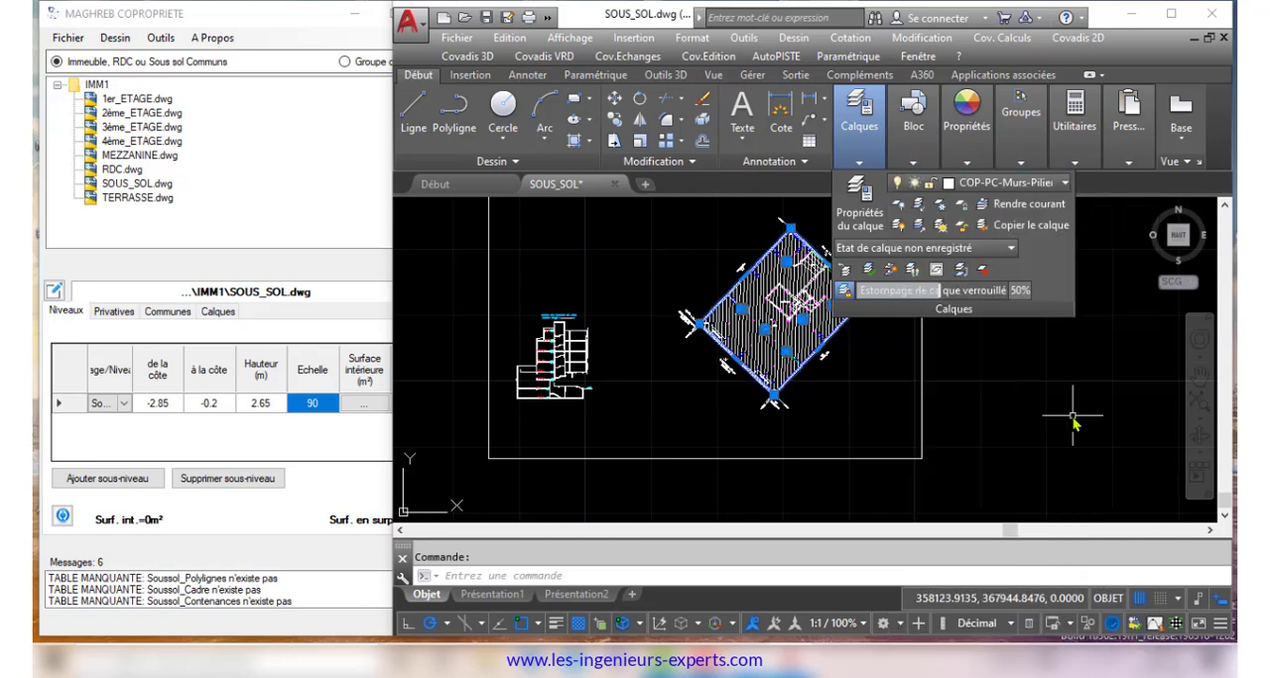
middle_drag(841, 407, 870, 435)
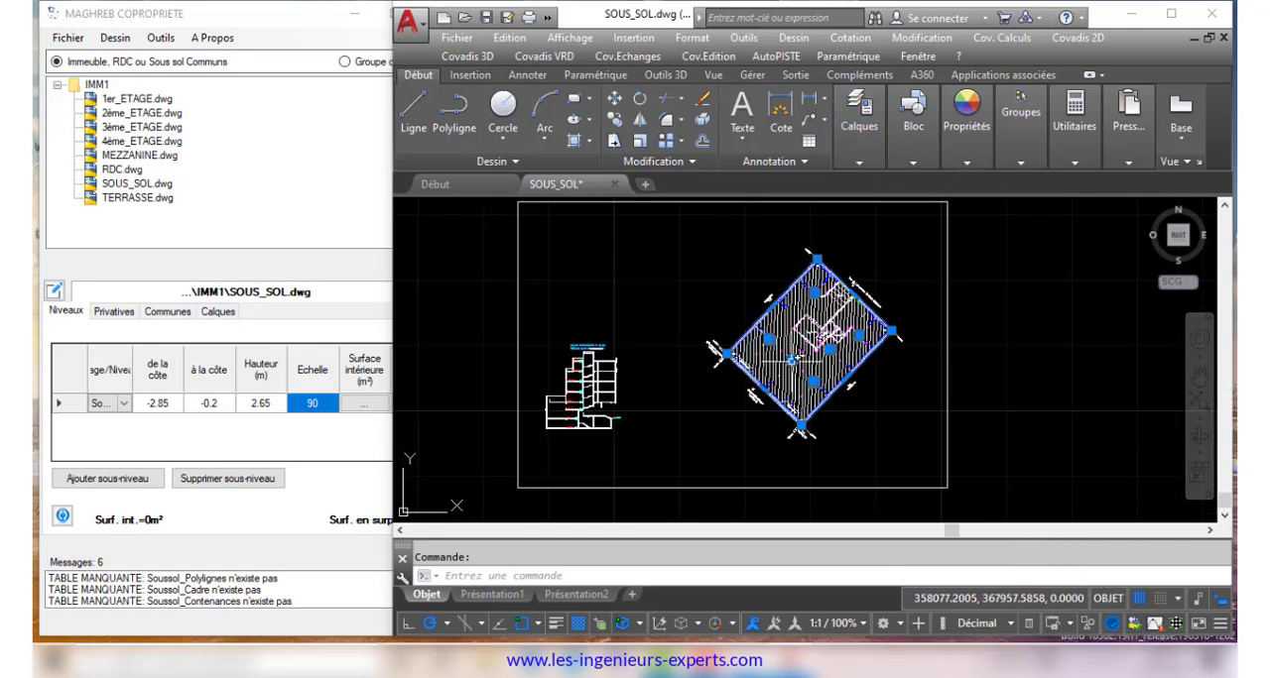
key(Escape)
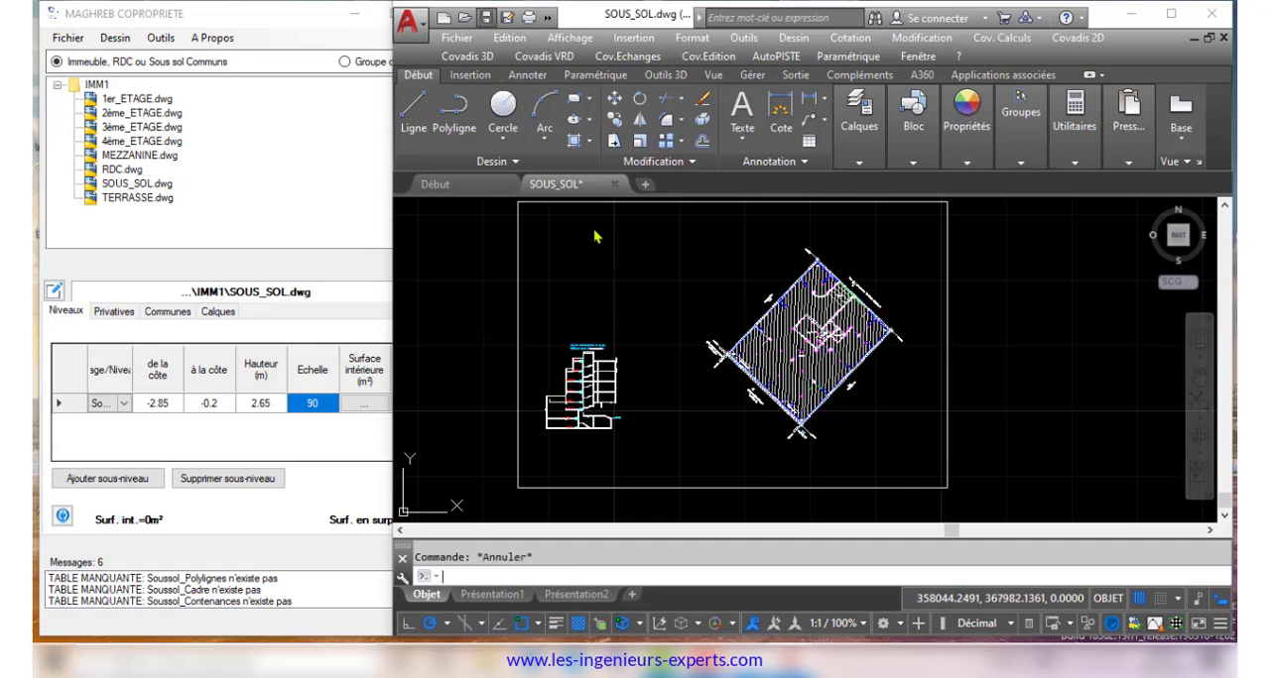
key(ctrl+s)
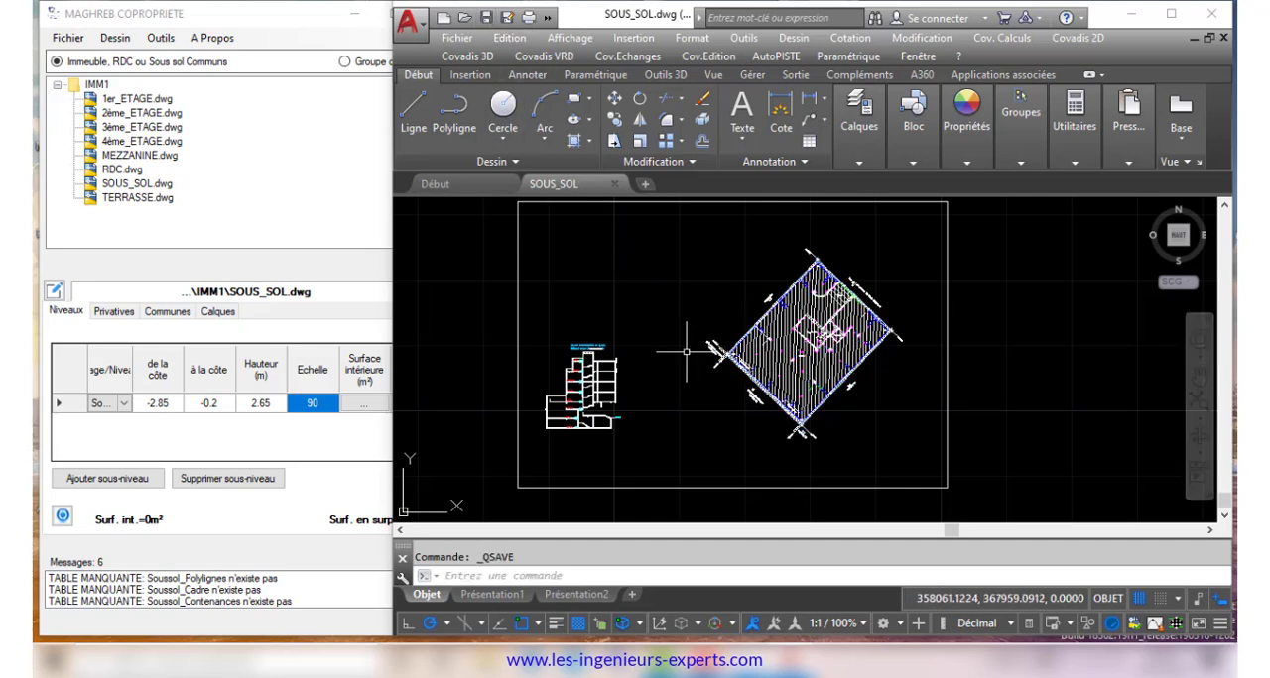
In MAGHREB COPROPRIETE, set the level's interior surface to 314 m² from the basement's outer boundary
click(359, 406)
click(365, 181)
scroll(786, 427, up, 6)
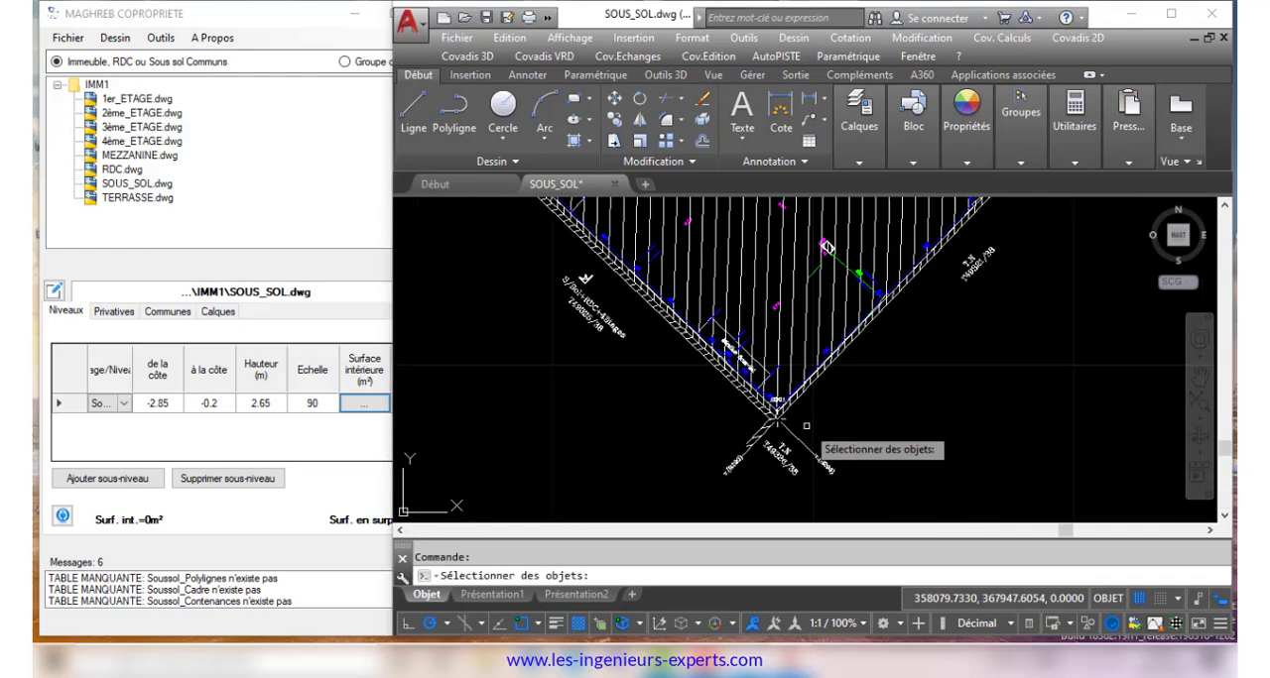
click(760, 402)
scroll(774, 406, down, 4)
right_click(833, 421)
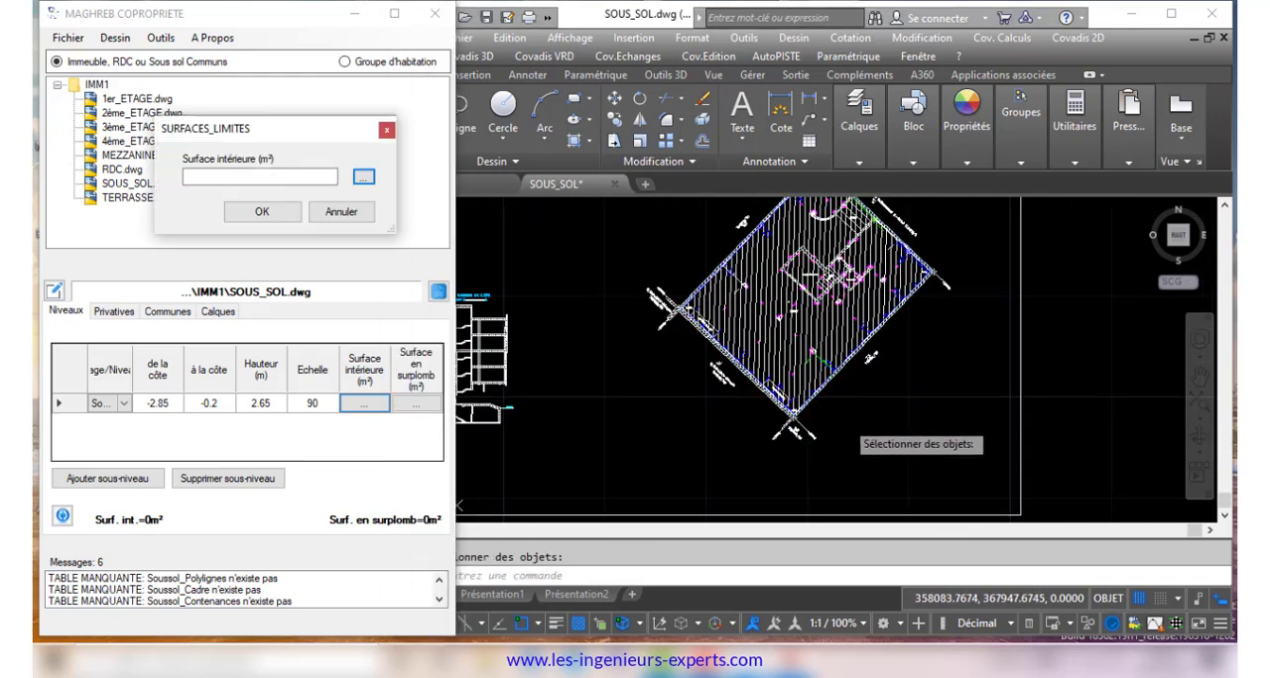
click(283, 215)
Set the level's overhang surface to 314 m²
click(415, 404)
text(314)
key(Return)
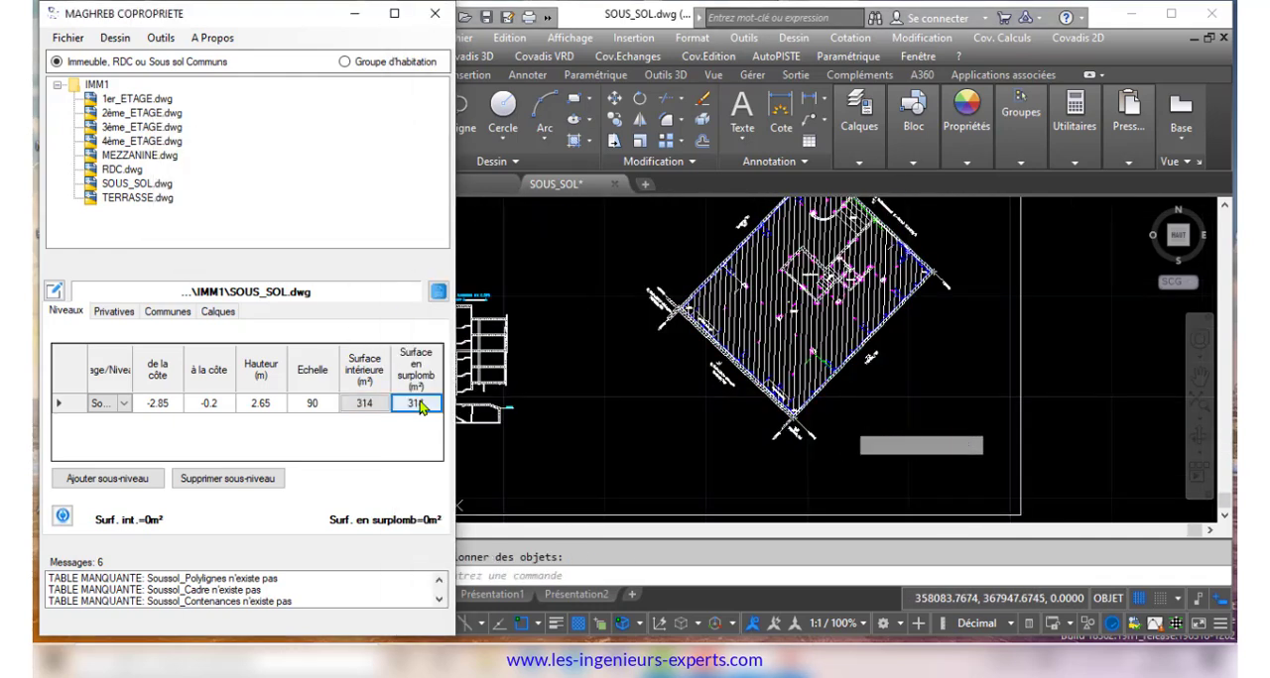
Update the project's plan data with the basement level's values
click(160, 38)
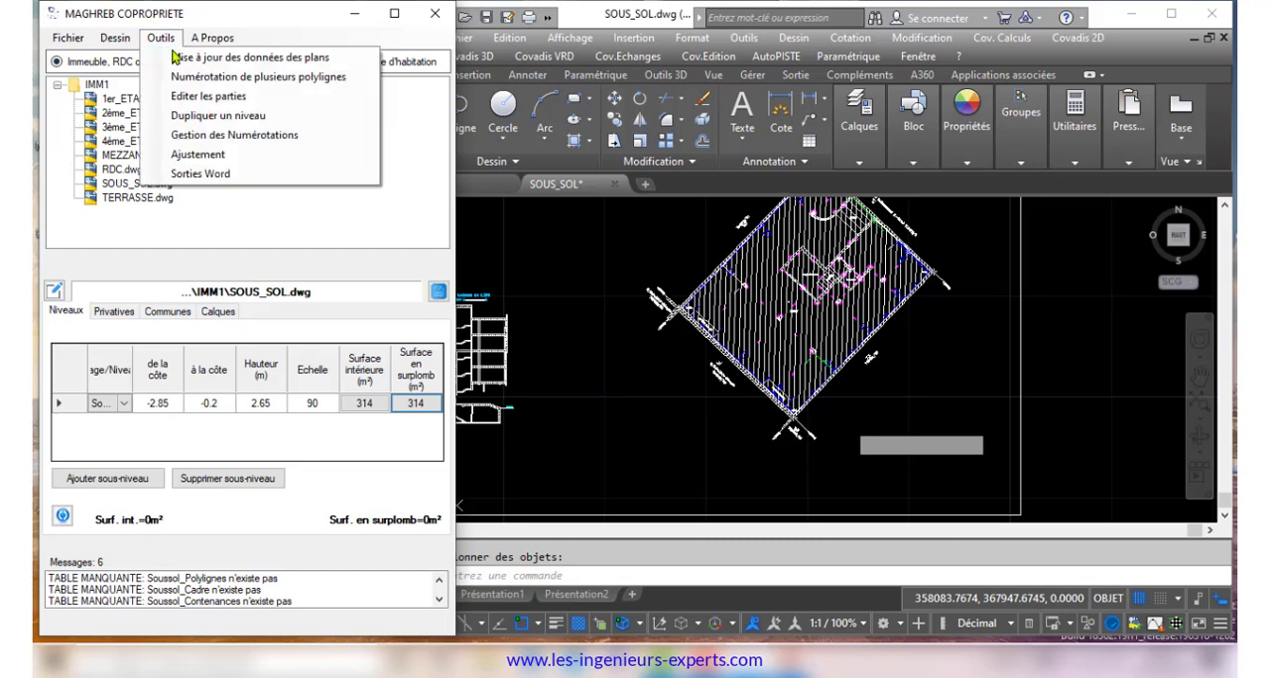
click(177, 58)
click(262, 181)
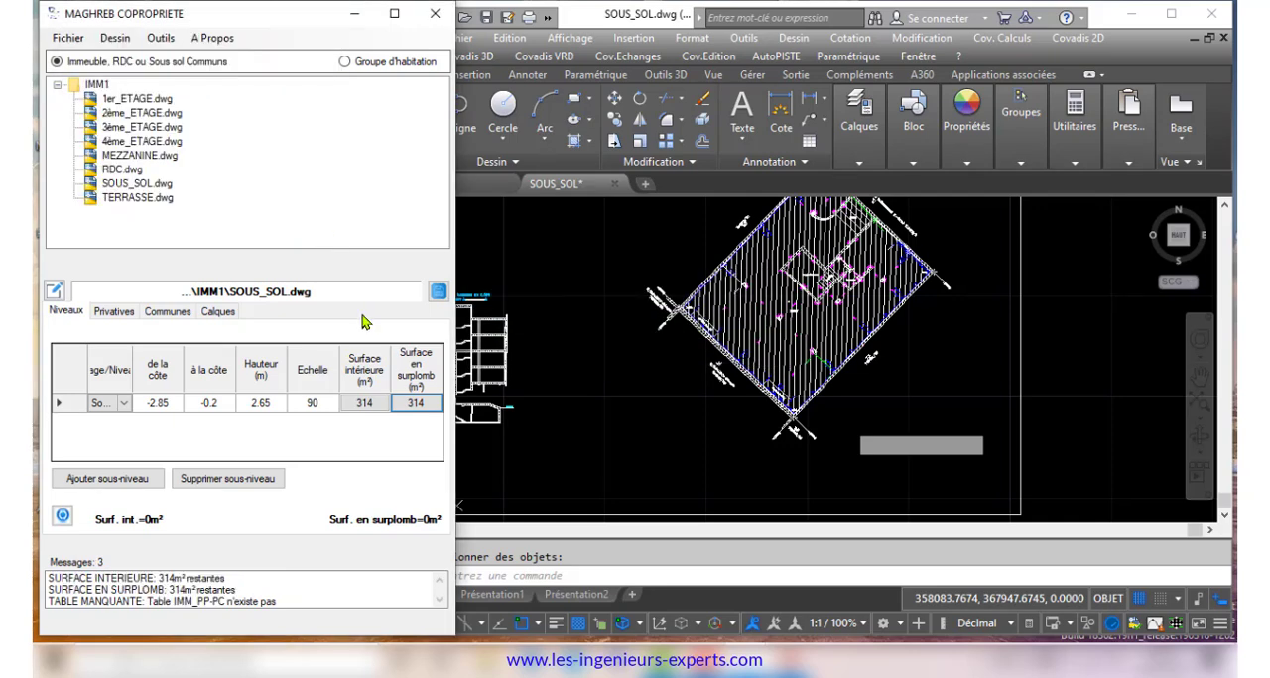
Update the layer table from the basement drawing's polylines and review the listed rows in an enlarged window
click(218, 311)
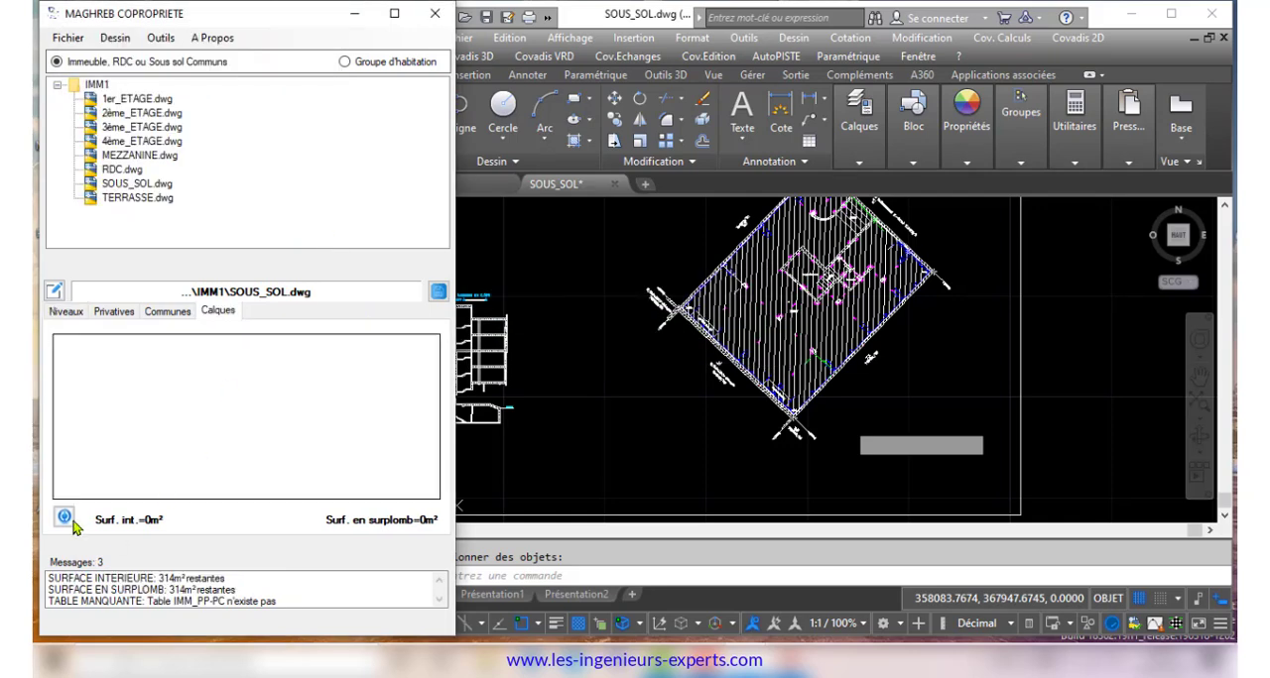
click(62, 517)
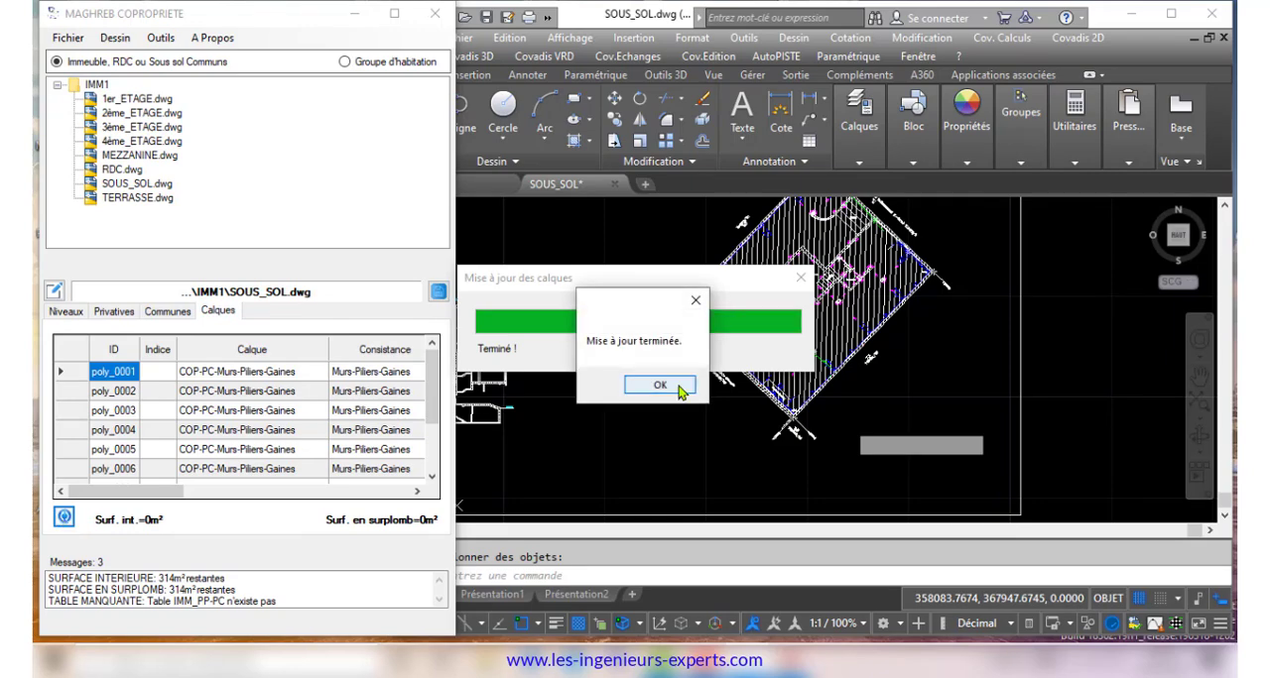
click(658, 384)
click(394, 13)
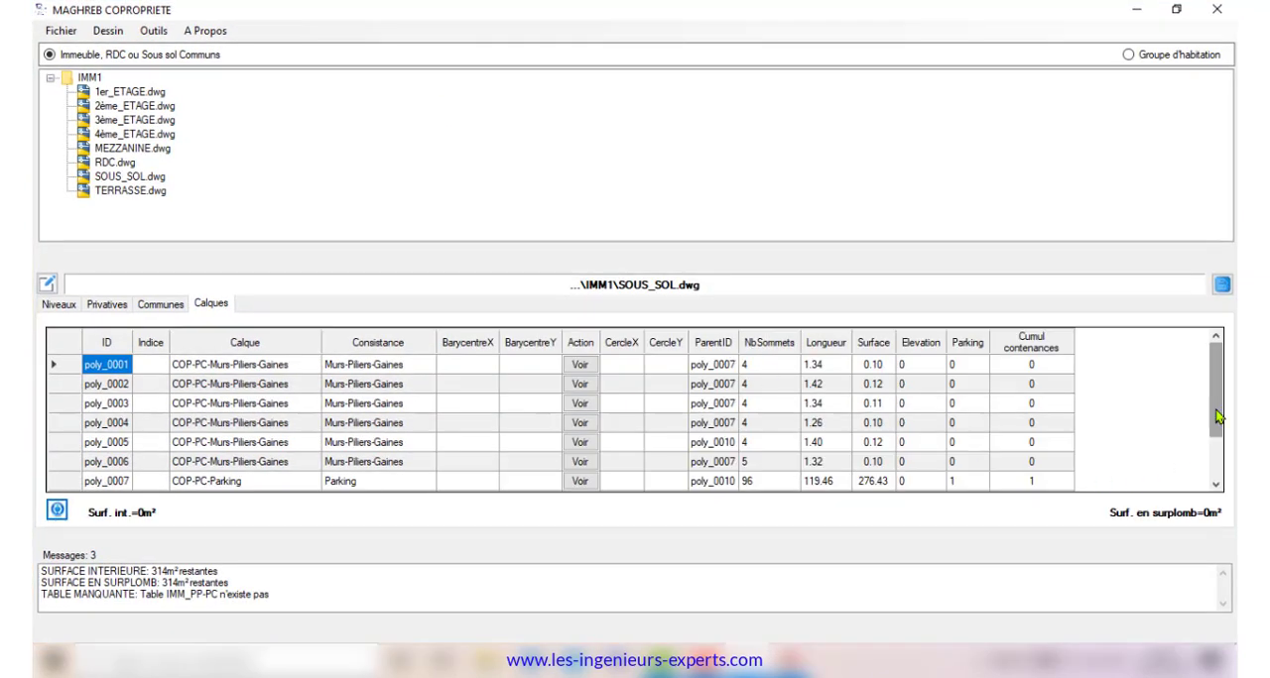
click(1176, 9)
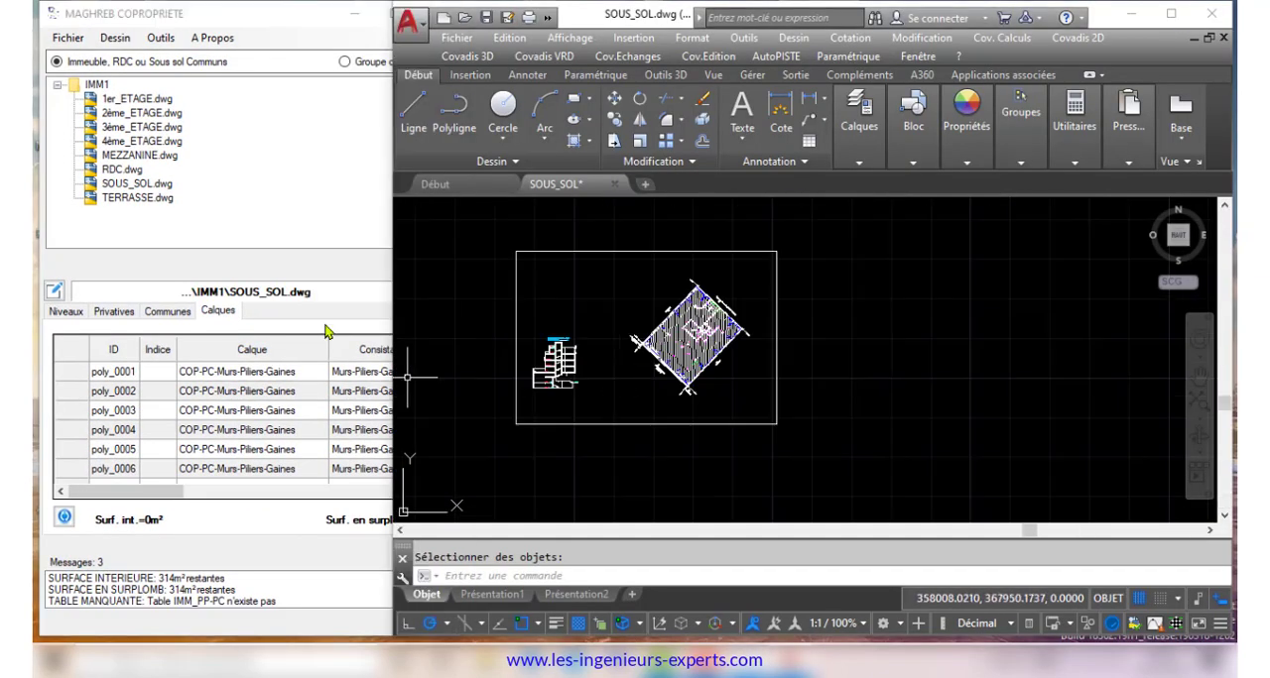
Save the basement's layer table data and narrow the project window so that it sits beside the drawing
click(358, 264)
click(438, 292)
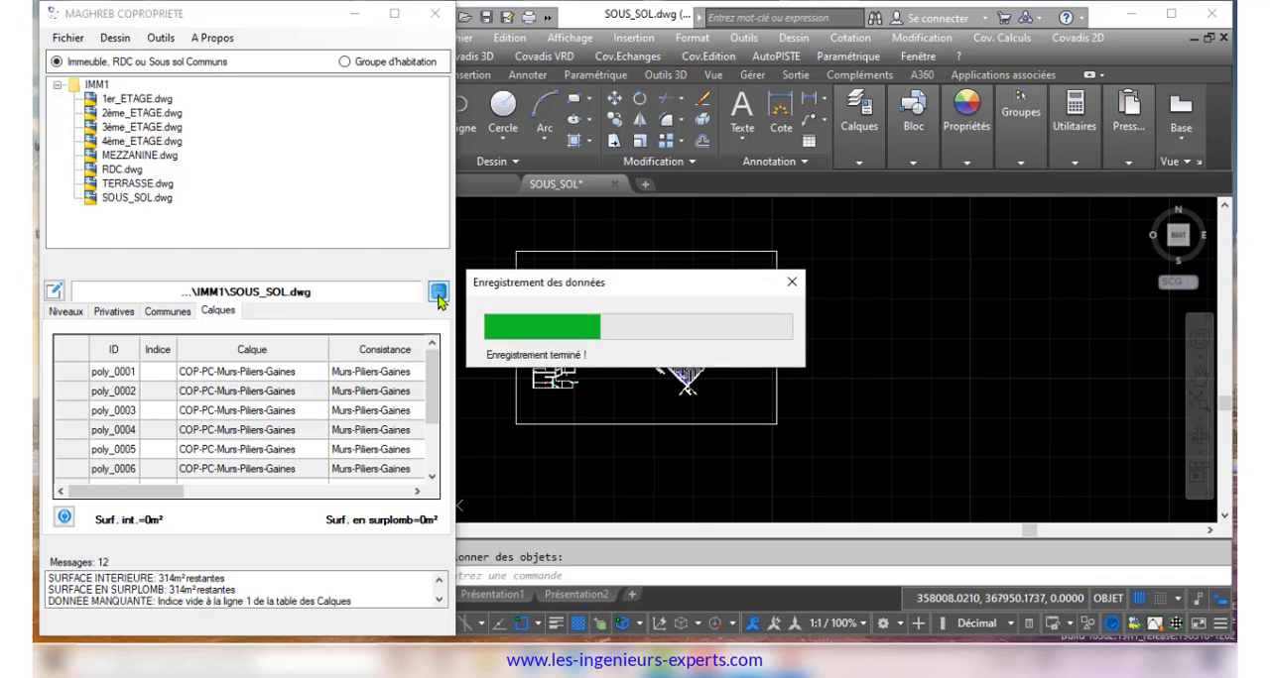
drag(455, 281, 393, 281)
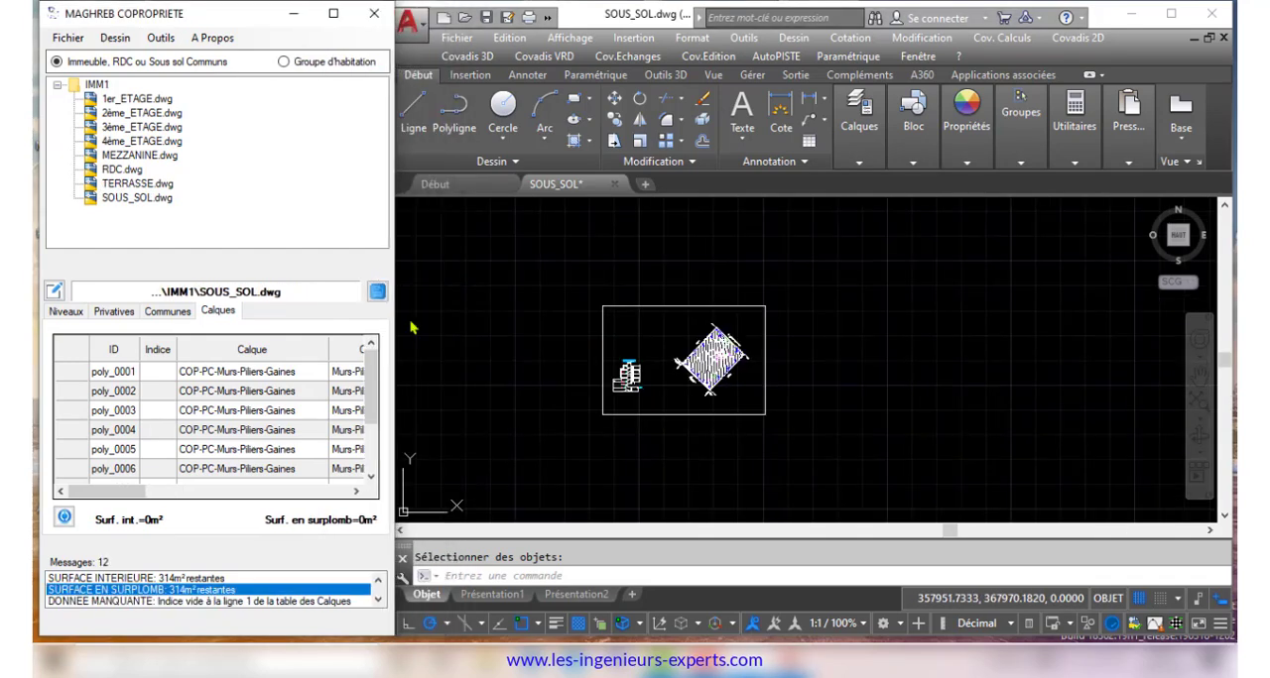
Start editing the basement's parts and assign index 1 to the Parking common part, drawing the index on the plan
scroll(674, 383, down, 2)
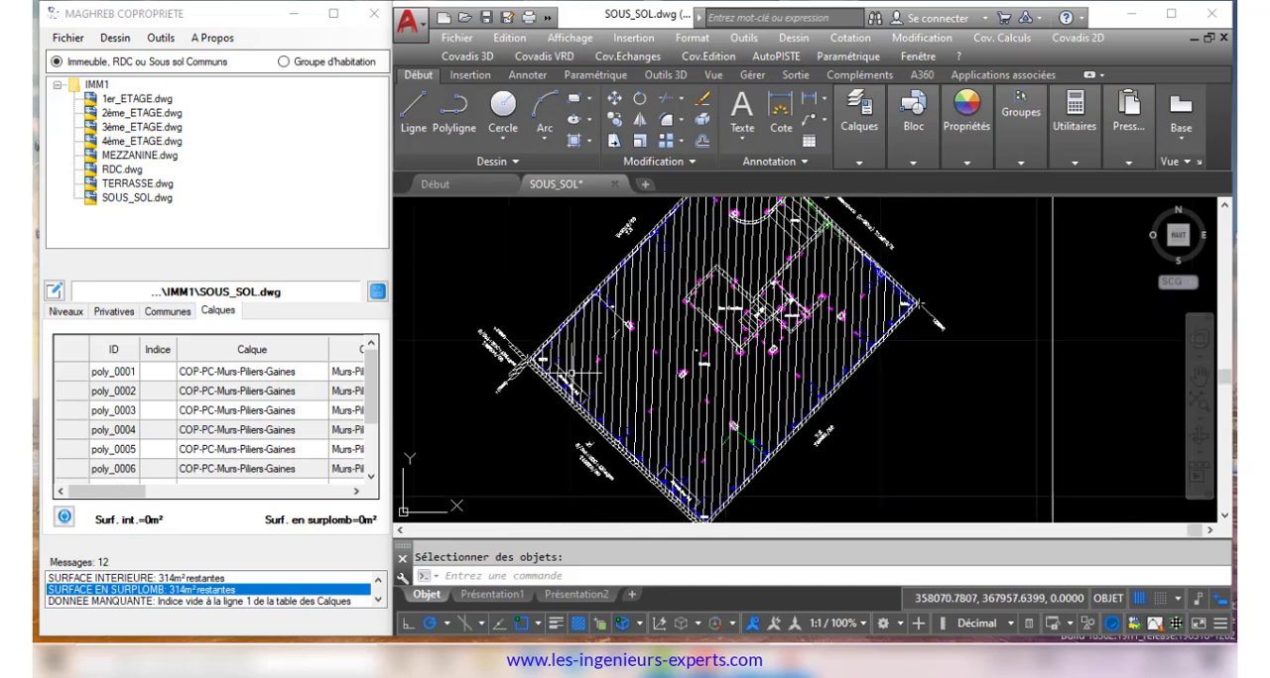
click(56, 291)
scroll(678, 365, up, 6)
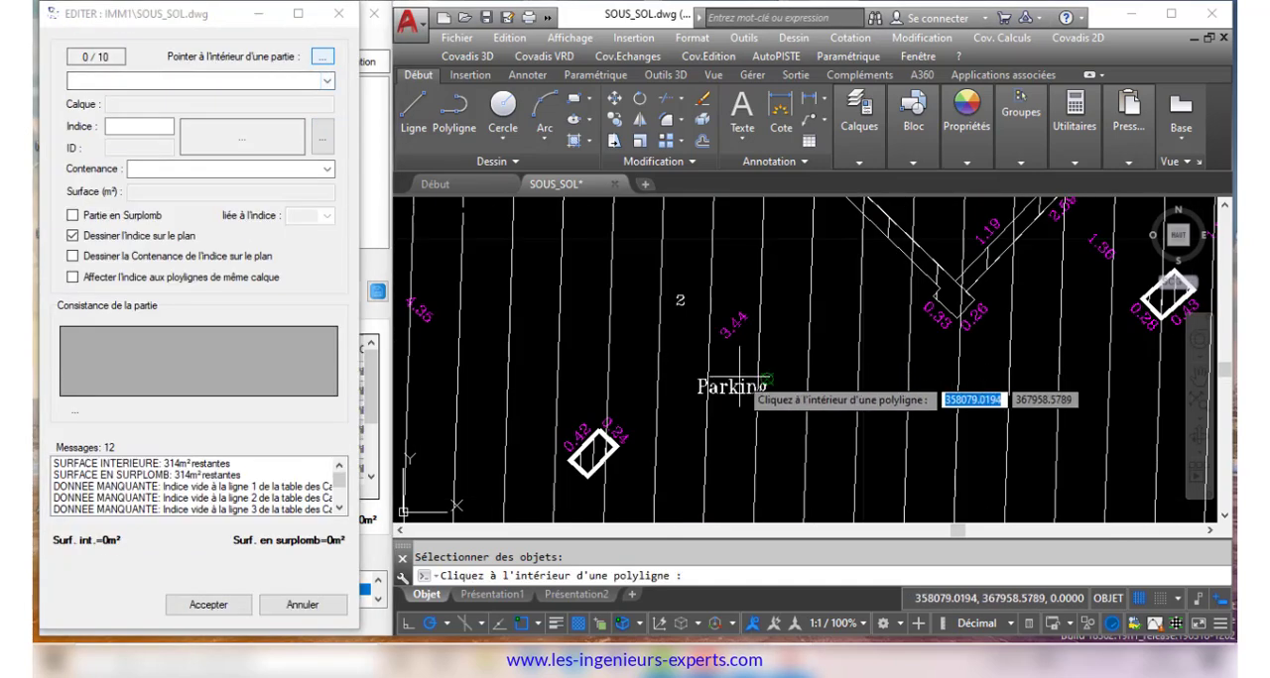
click(689, 331)
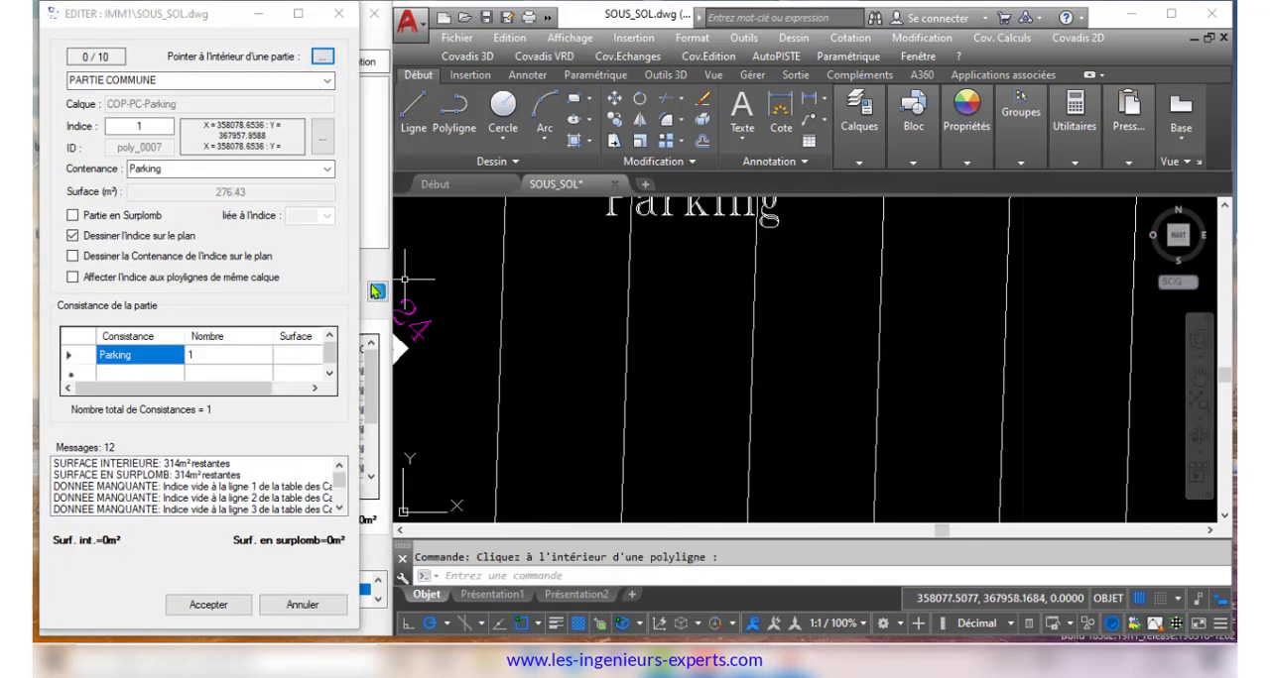
click(221, 613)
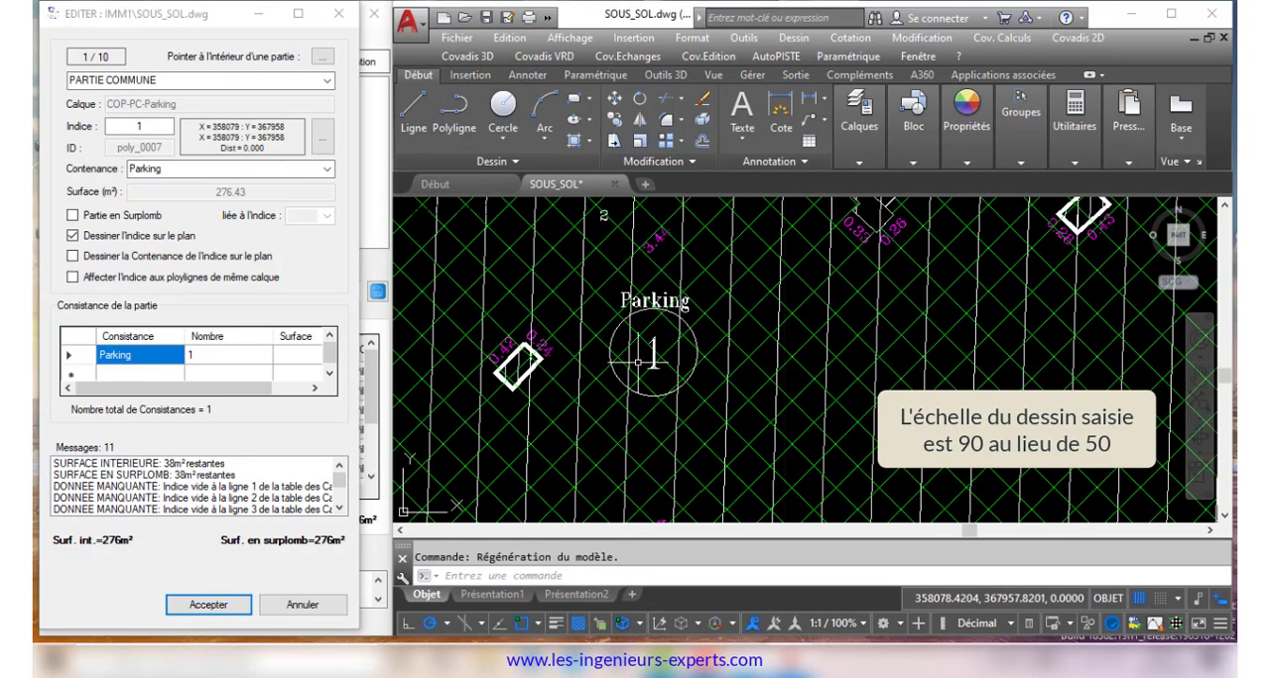
Assign index 3 to the Cage-escaliers-Ascenseur common part and apply it to all polylines on the same layer
scroll(638, 363, down, 8)
scroll(645, 327, up, 10)
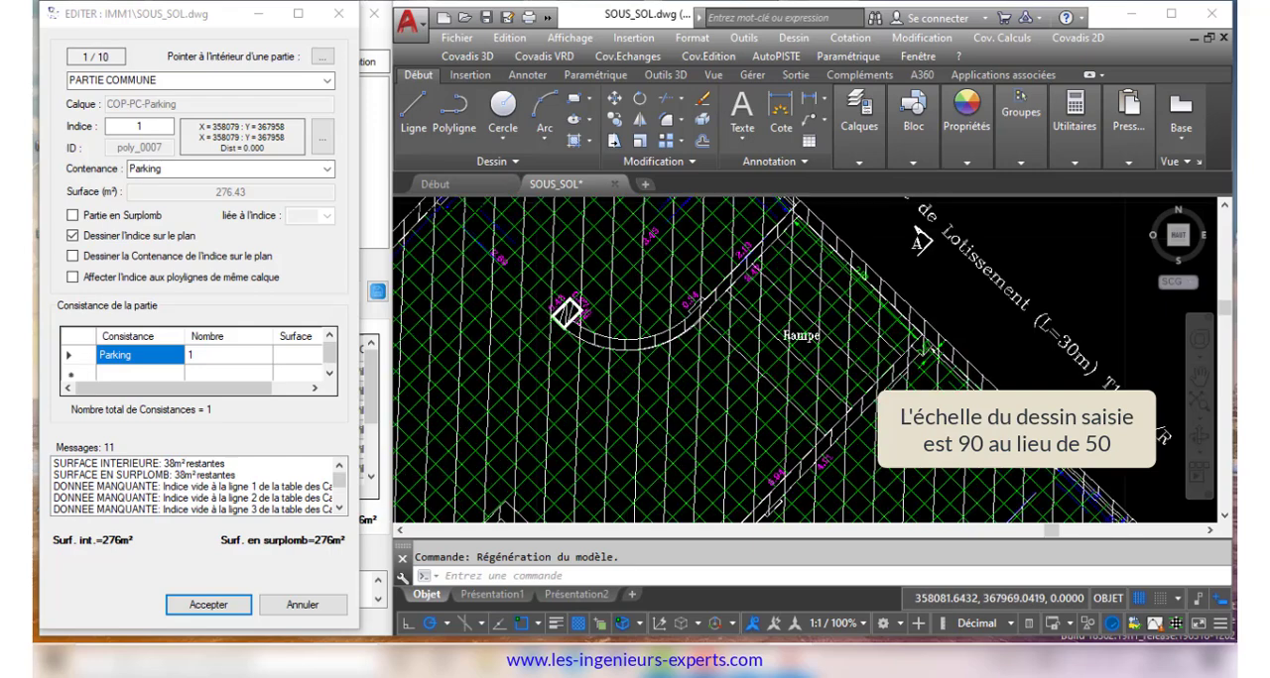
scroll(564, 313, down, 6)
scroll(886, 339, up, 3)
click(323, 59)
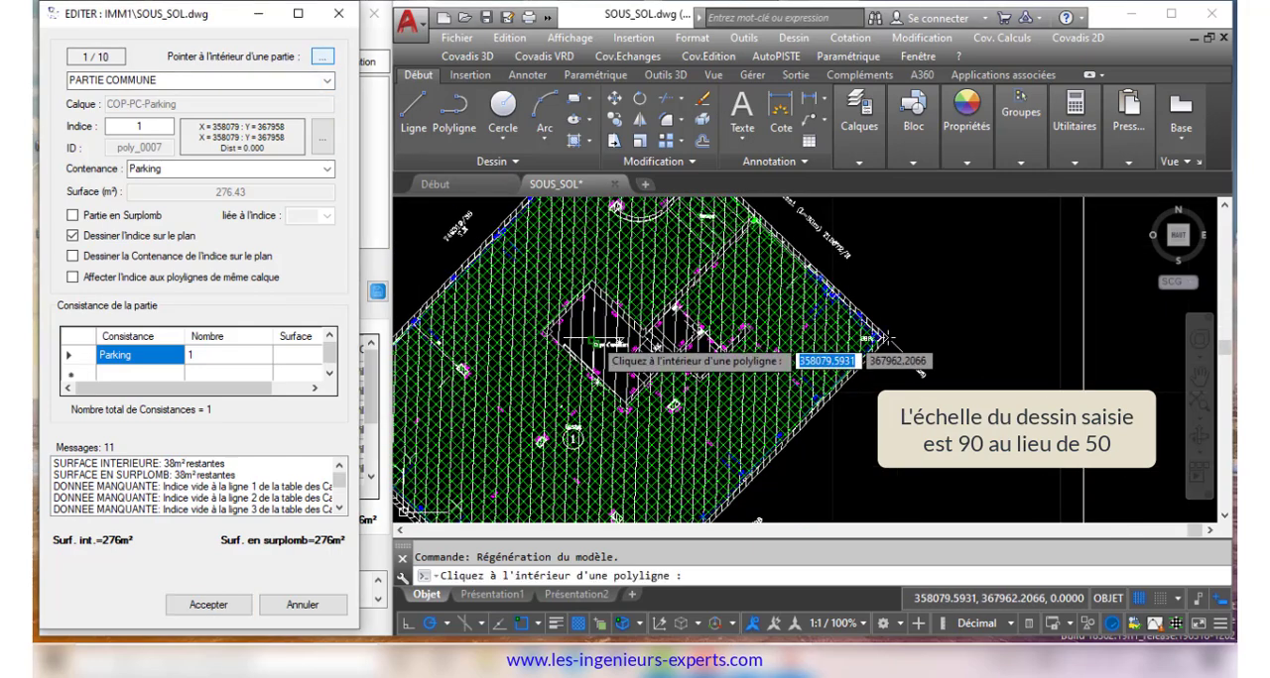
scroll(607, 337, up, 8)
click(620, 318)
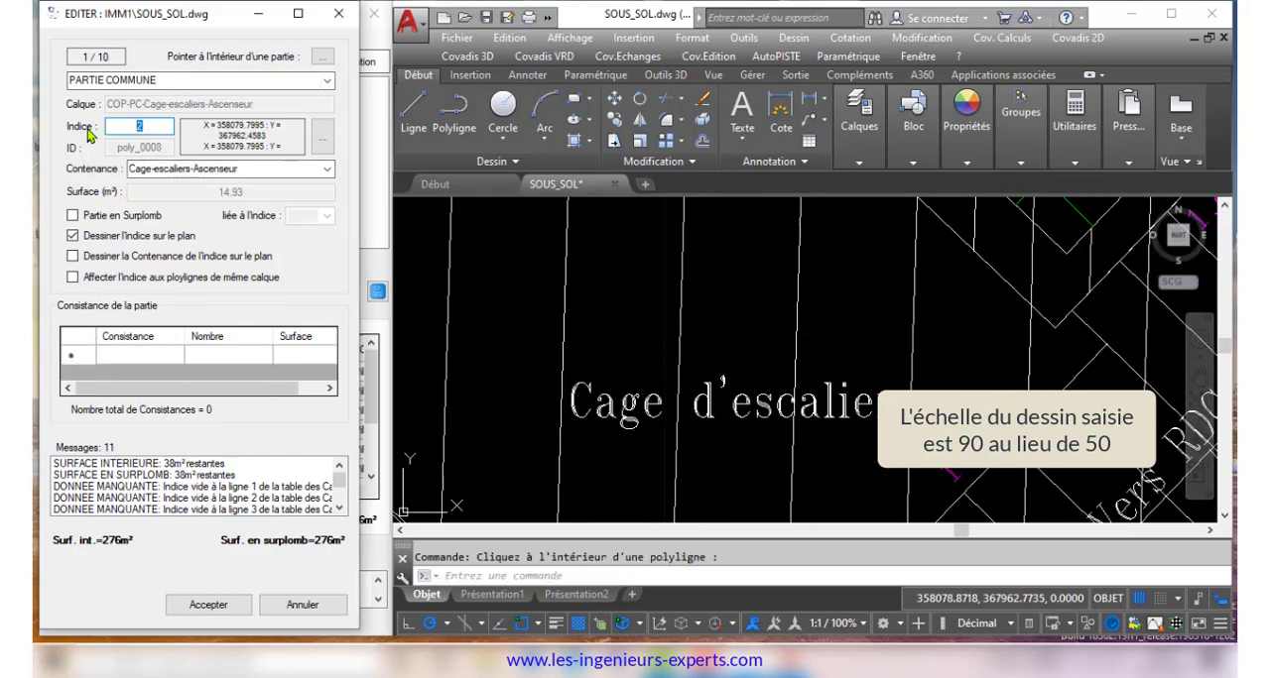
click(209, 605)
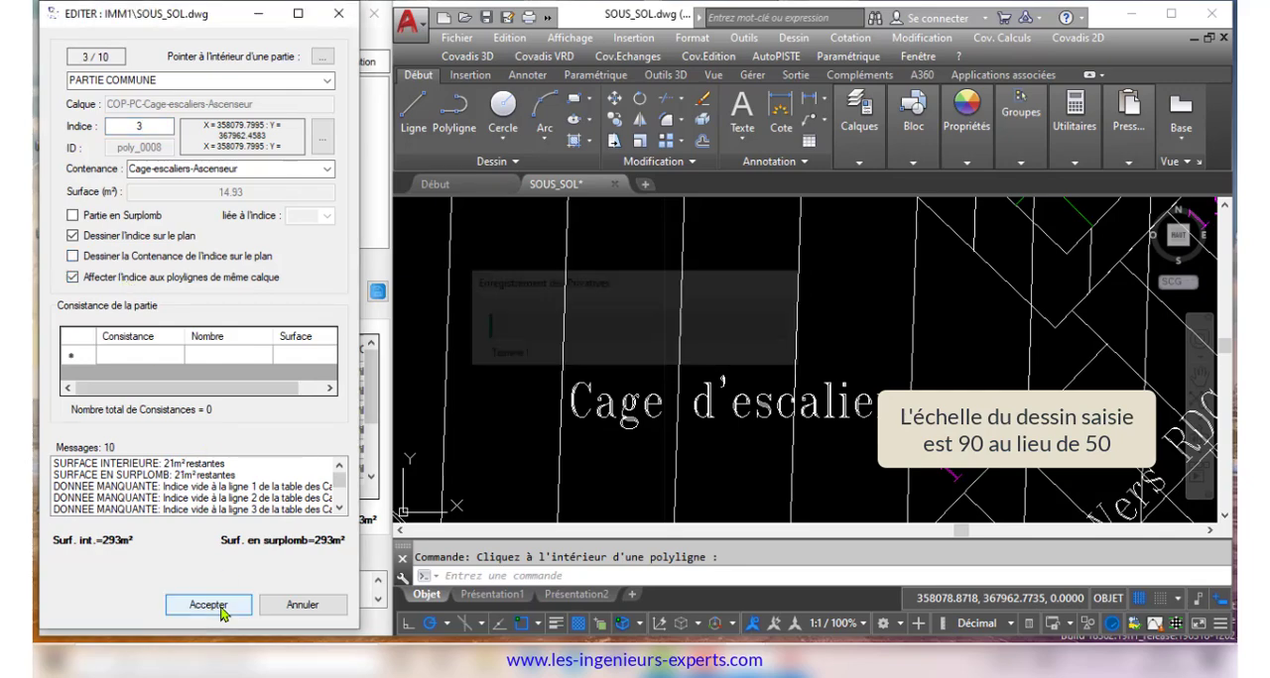
Check the new hatches over the elevator and the stairwell by selecting them, then clear the selection
scroll(646, 321, down, 8)
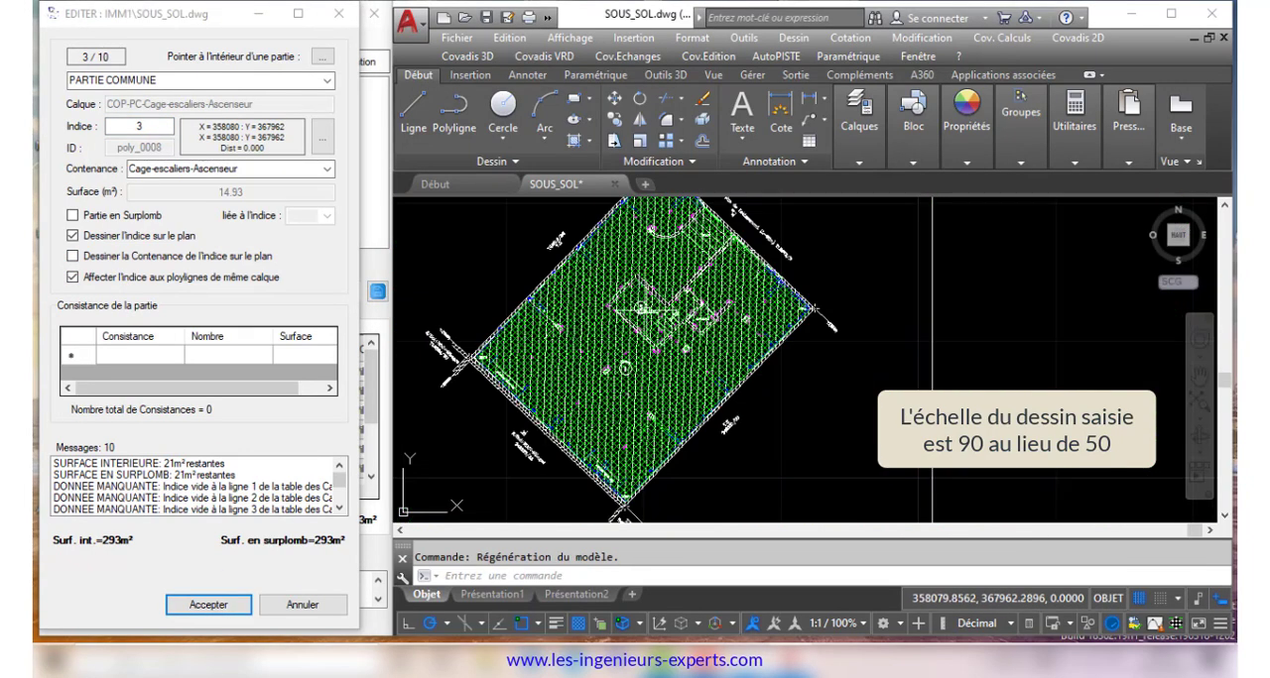
scroll(670, 330, up, 5)
click(809, 326)
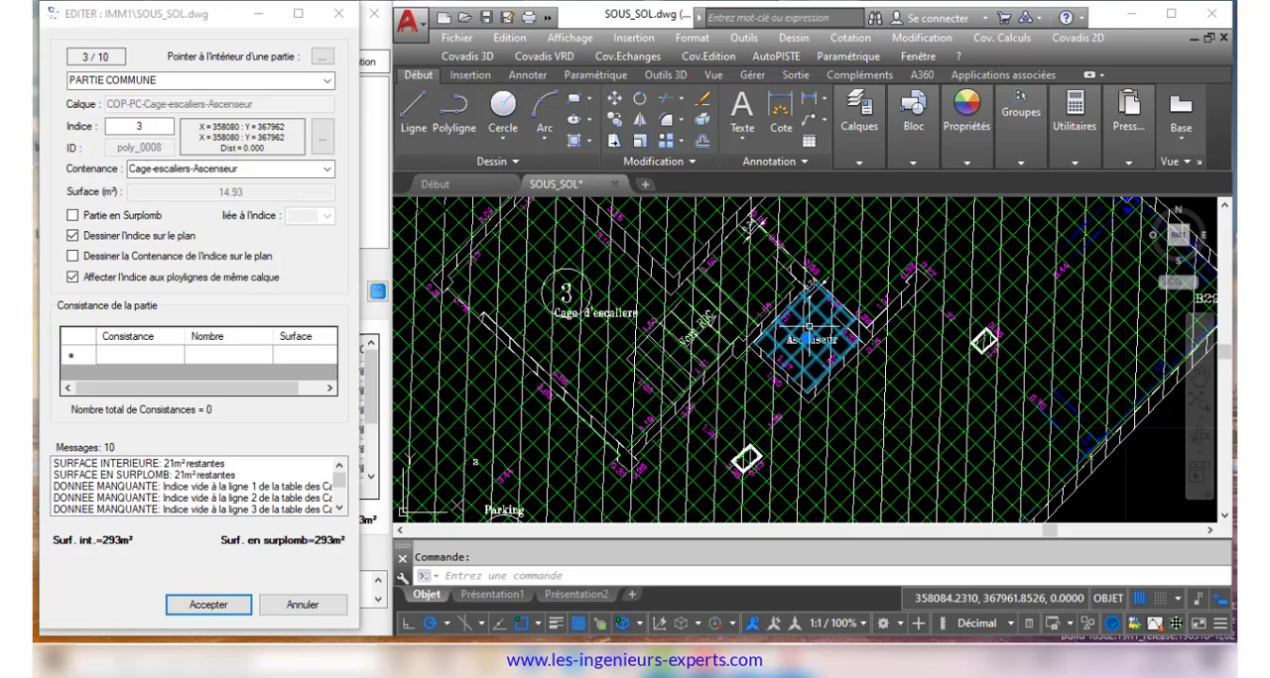
click(593, 339)
scroll(631, 353, down, 5)
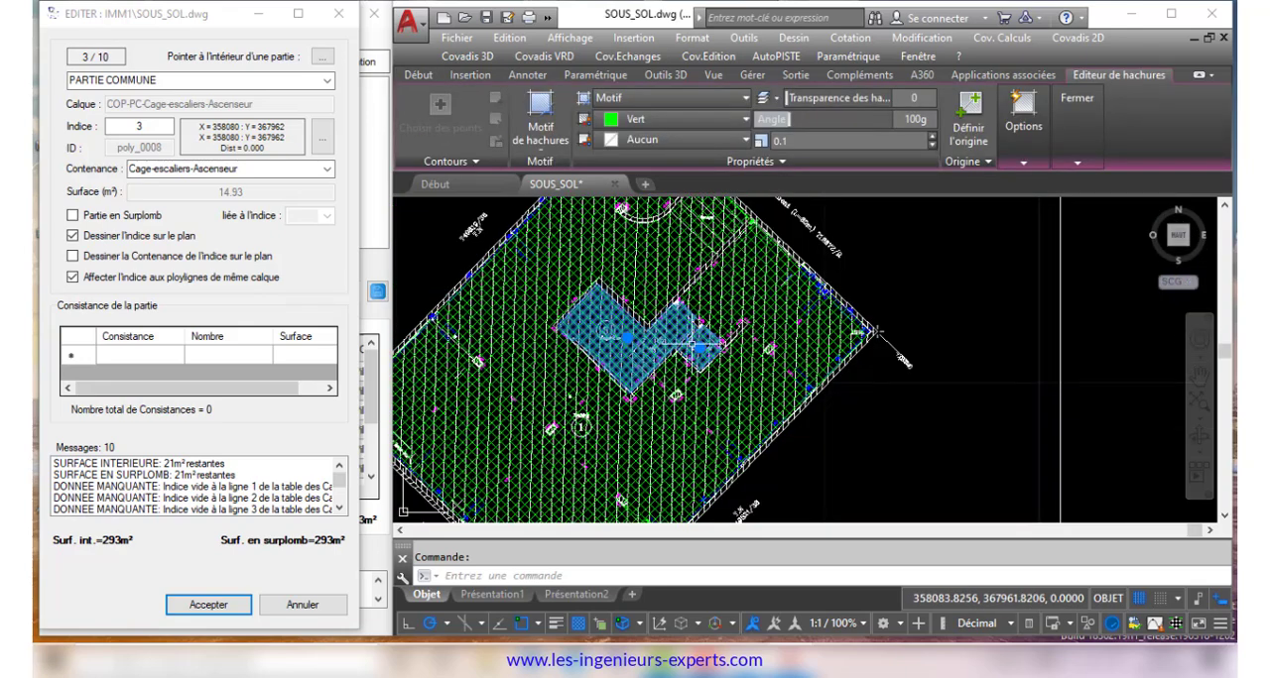
scroll(734, 344, down, 3)
key(Escape)
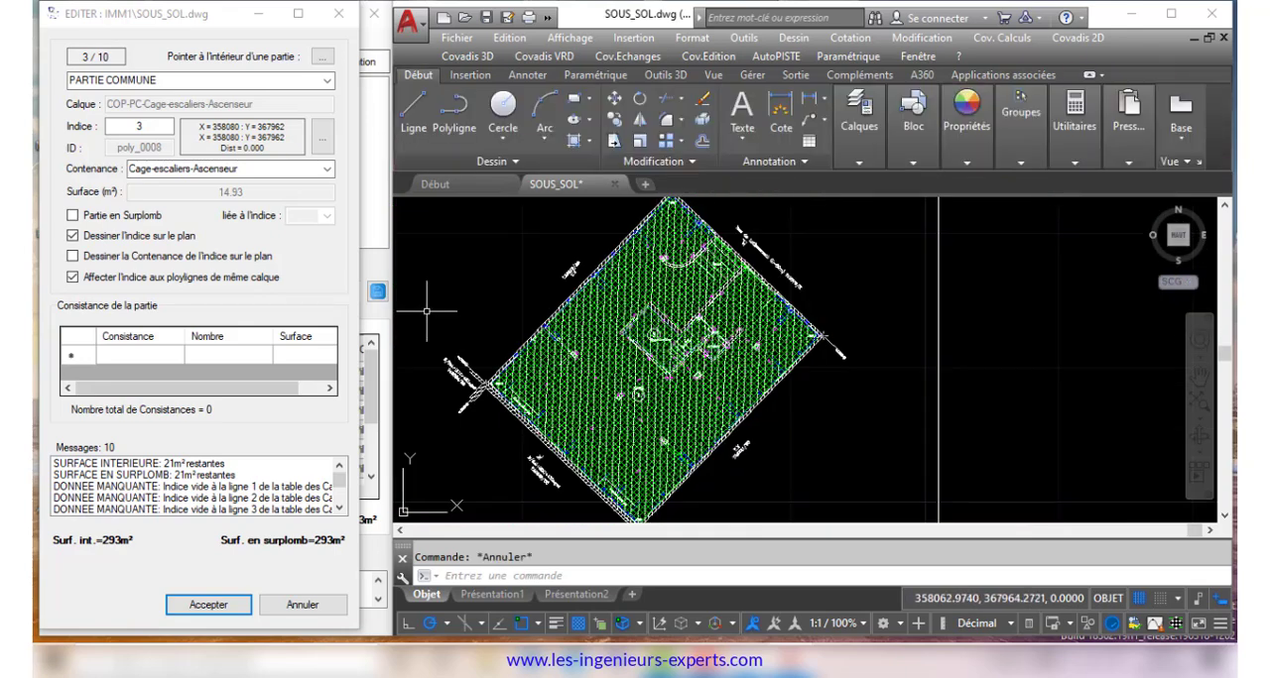
Assign index 2 to the Murs-Piliers-Gaines common part with a leader outside the wall, applying it to all same-layer polylines
click(326, 142)
scroll(784, 397, up, 6)
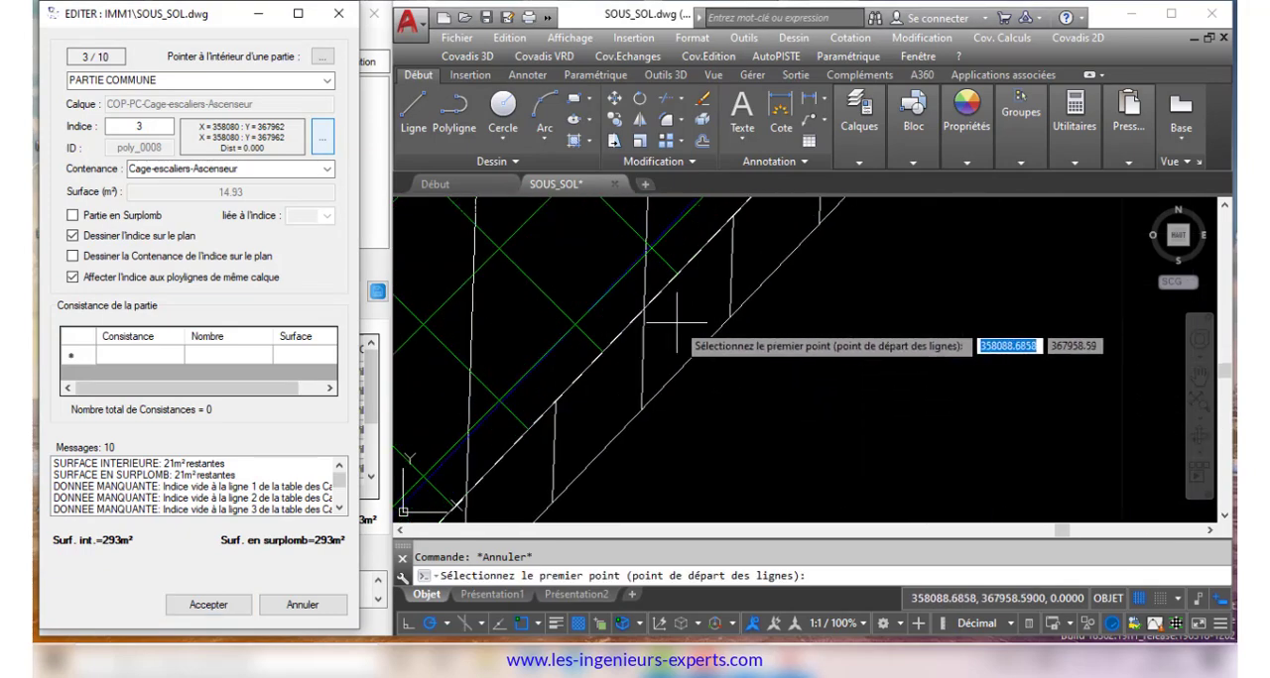
click(727, 335)
click(812, 379)
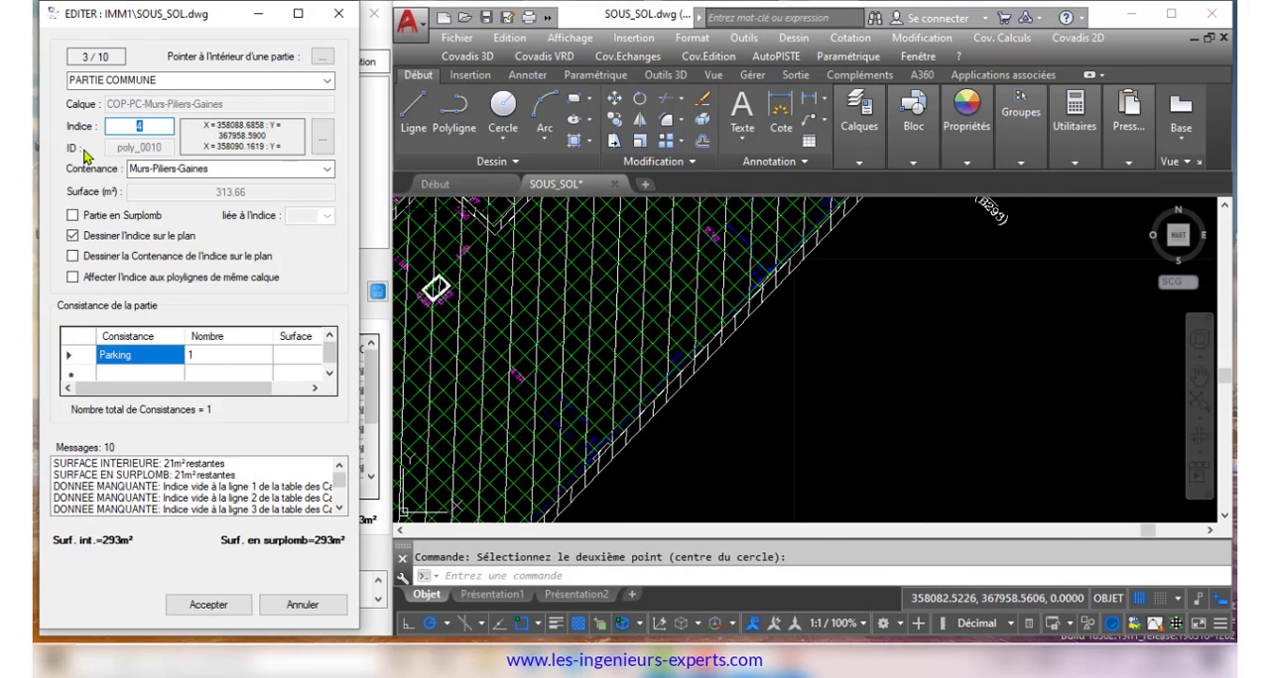
click(208, 604)
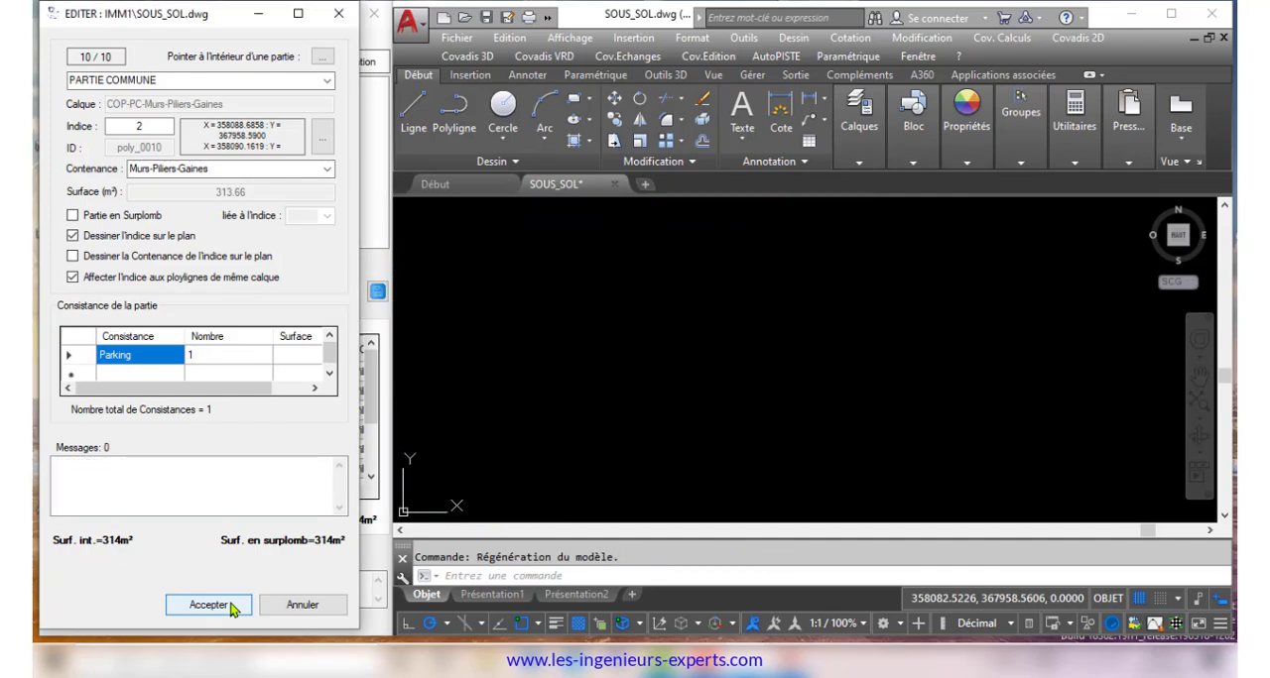
Close the part editor, review the common parts table in an enlarged window and save the basement's data
scroll(858, 327, down, 6)
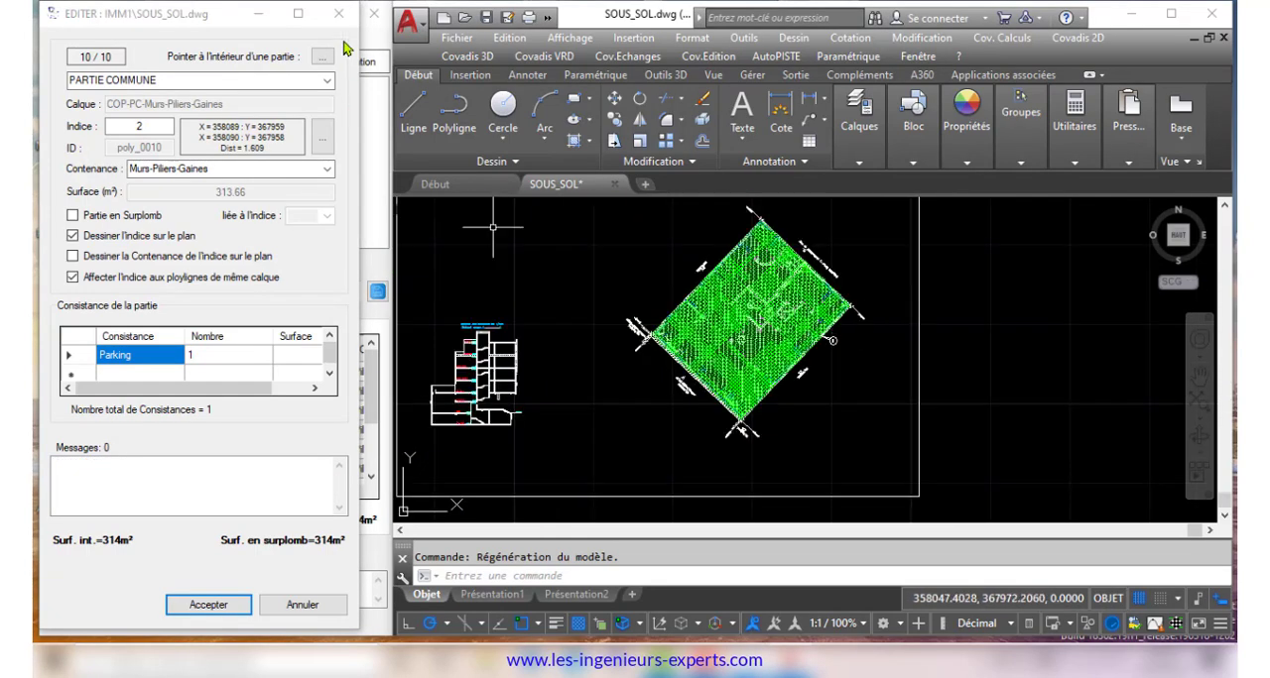
click(338, 14)
mouse_move(371, 383)
mouse_down()
mouse_move(372, 446)
mouse_move(367, 371)
mouse_up()
click(167, 311)
click(333, 14)
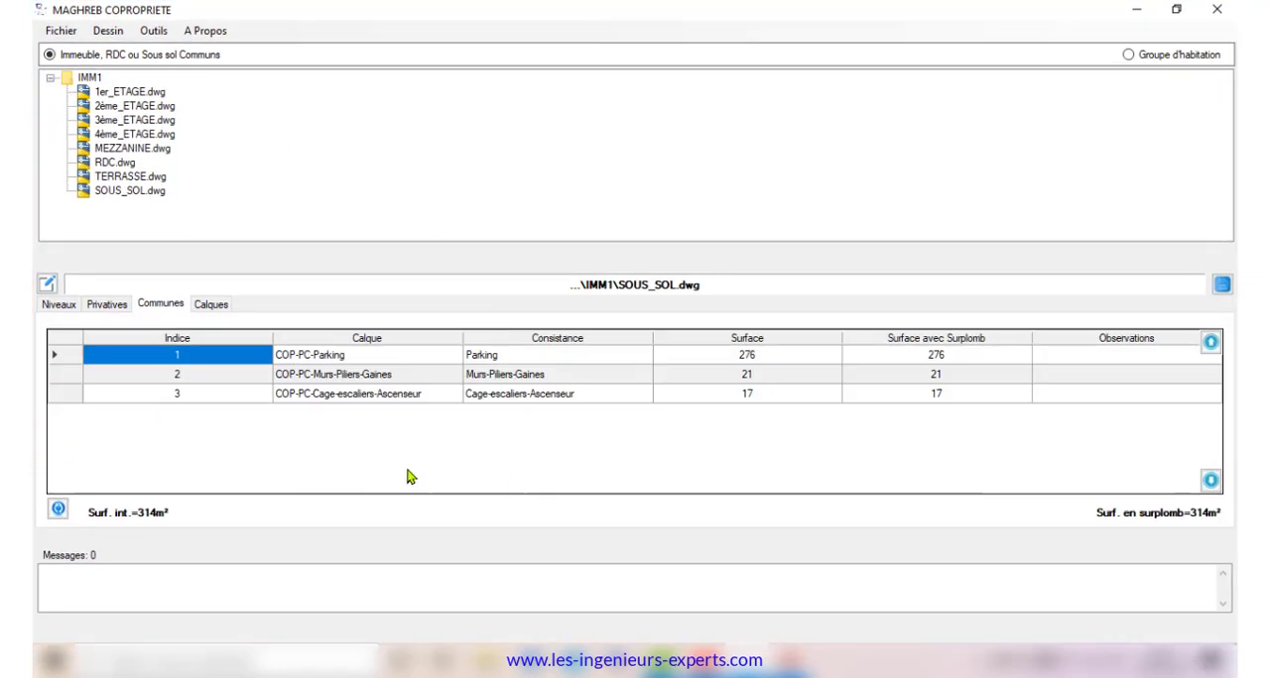
click(1222, 285)
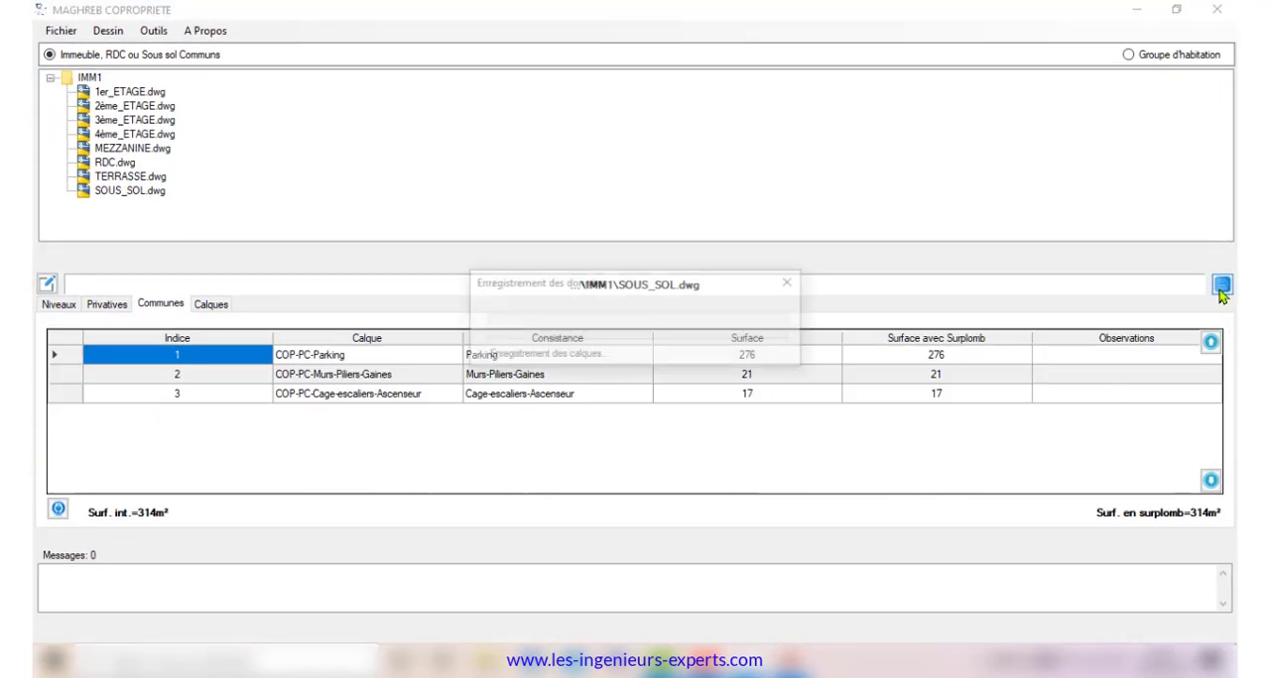
click(1175, 12)
Open the project's property data and save it to the IMM_PROPRIETE table
click(67, 38)
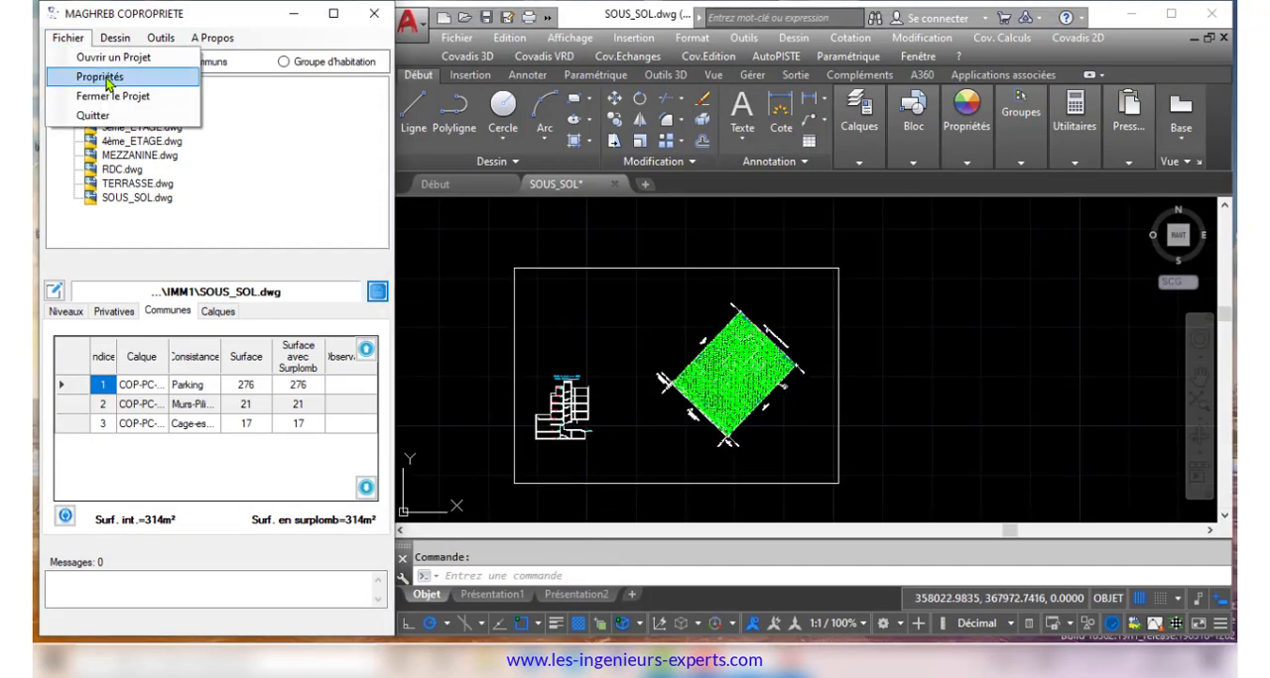
click(102, 77)
click(638, 570)
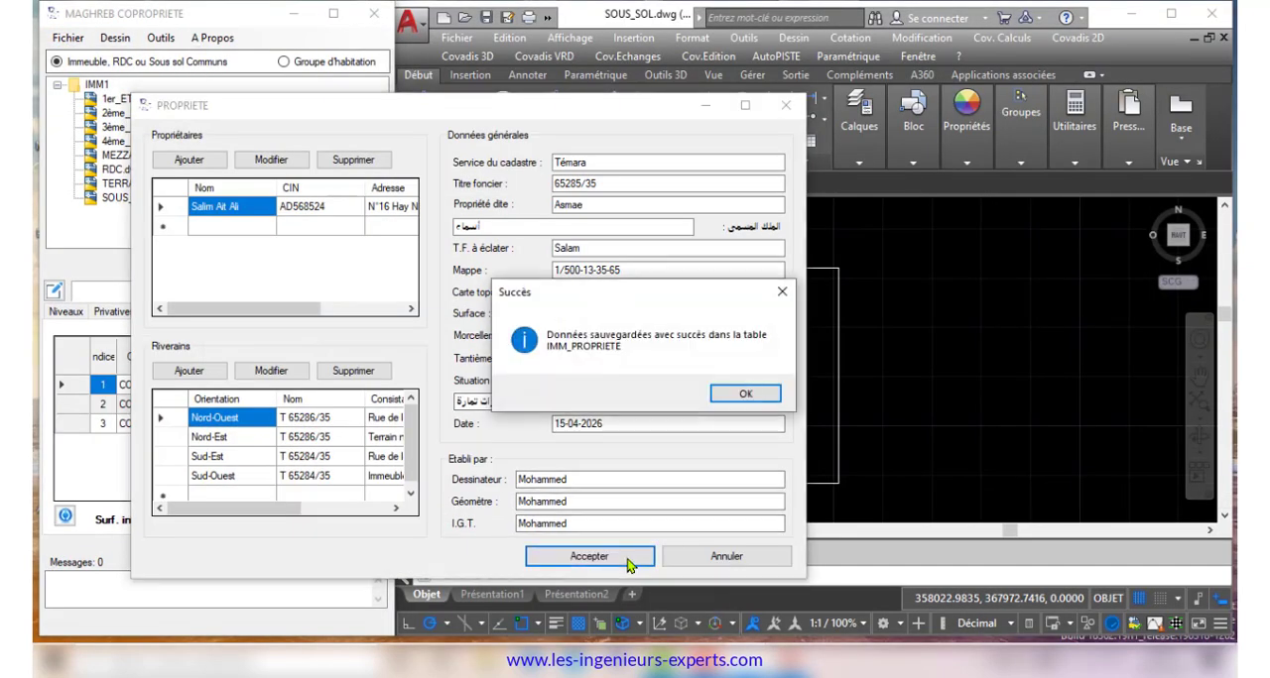
click(746, 393)
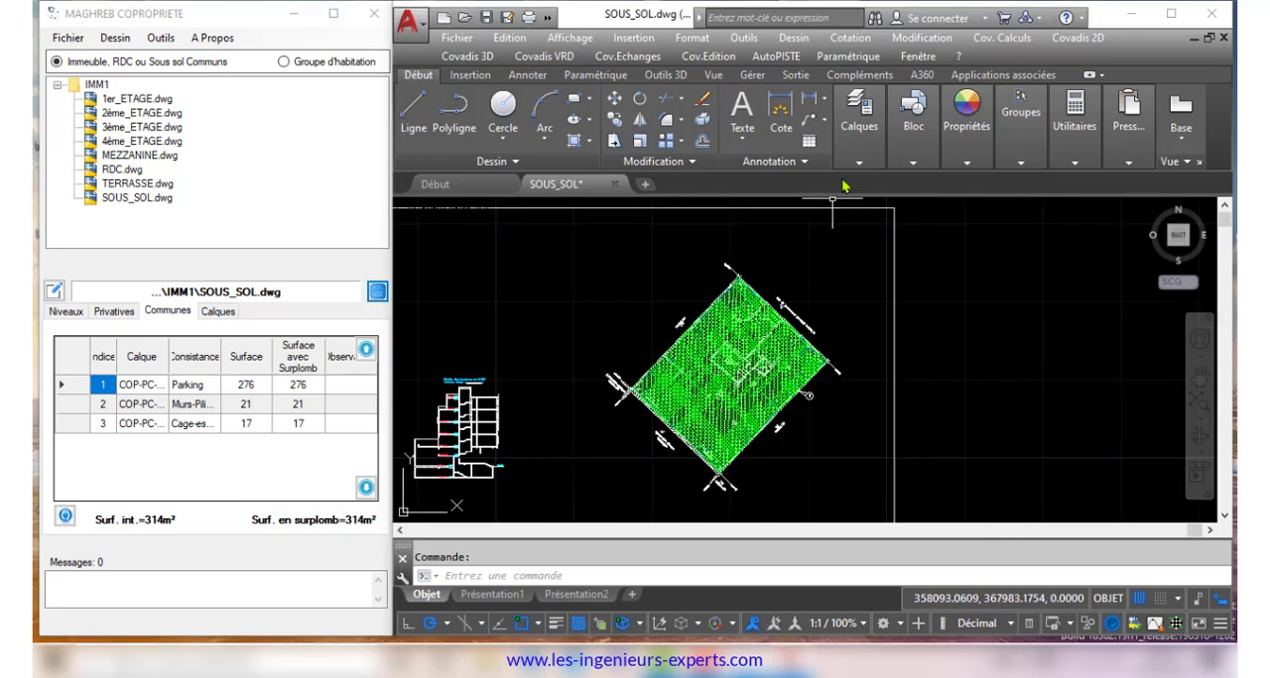
Freeze the hatch layer HAB-Hachures by picking a green hatch in the basement plan
click(859, 162)
click(942, 211)
click(754, 410)
right_click(845, 338)
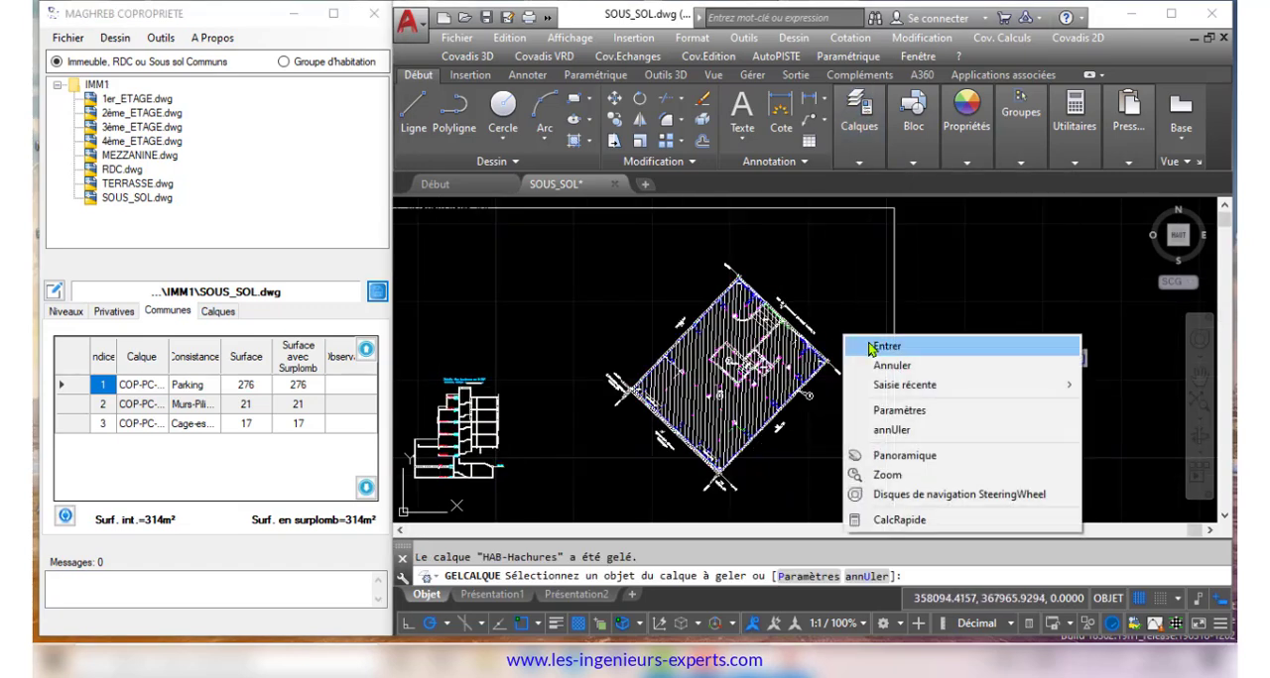
click(869, 344)
Draw the full sheet set on the basement plan: CARROYAGE, TABLEAU de CONTENANCES, TITRES and NUMEROTATION
scroll(835, 294, down, 6)
scroll(894, 315, up, 2)
click(116, 41)
click(116, 40)
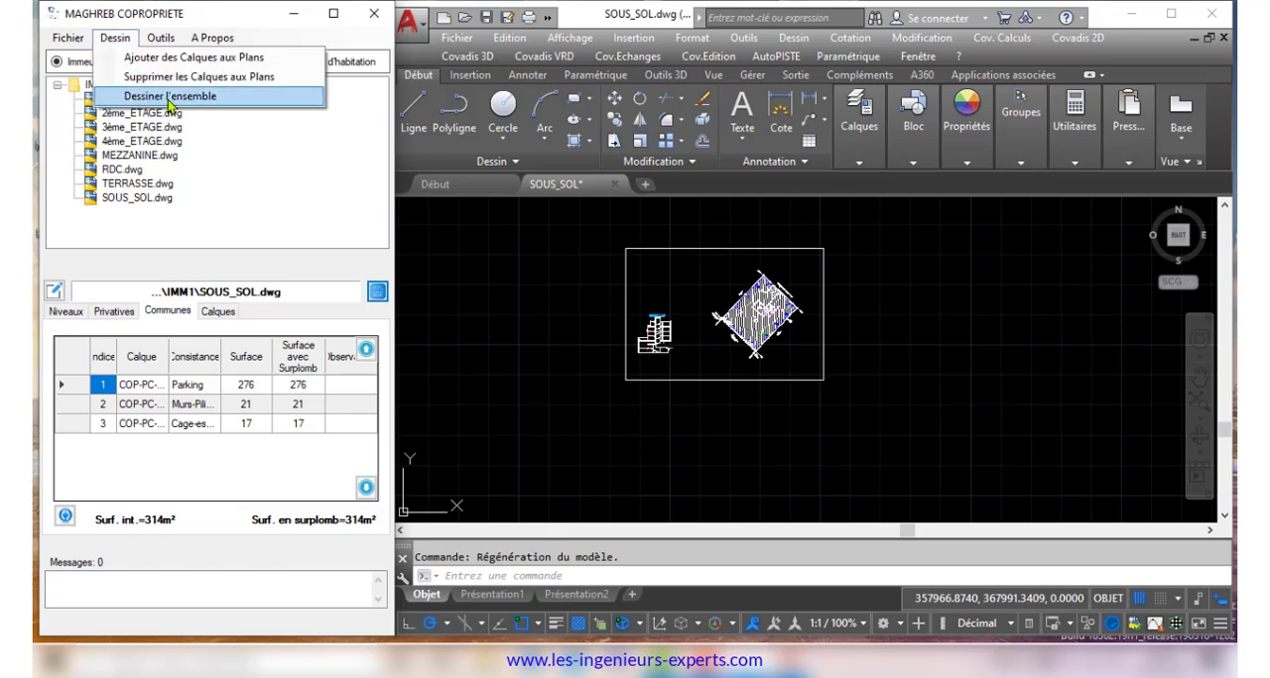
click(171, 96)
click(374, 336)
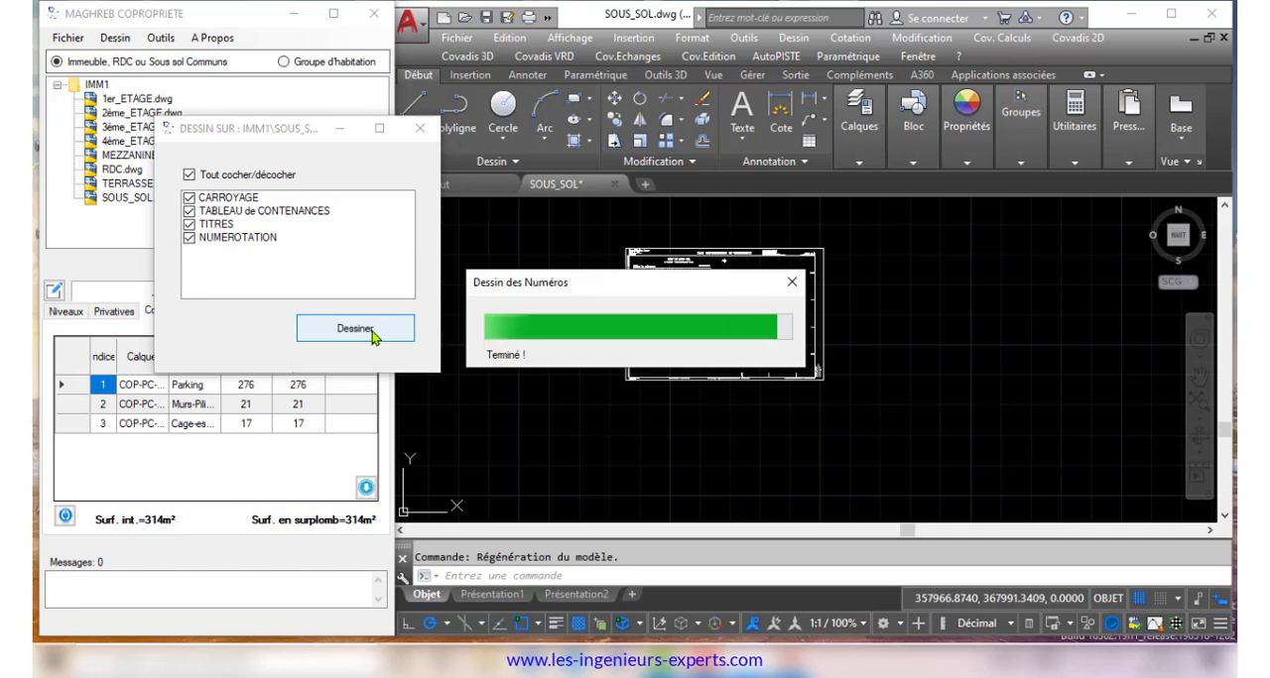
click(655, 394)
Examine the generated contents table, titles, legend, scale, grid and border texts around the basement sheet, and close the drawing dialog
scroll(685, 283, up, 8)
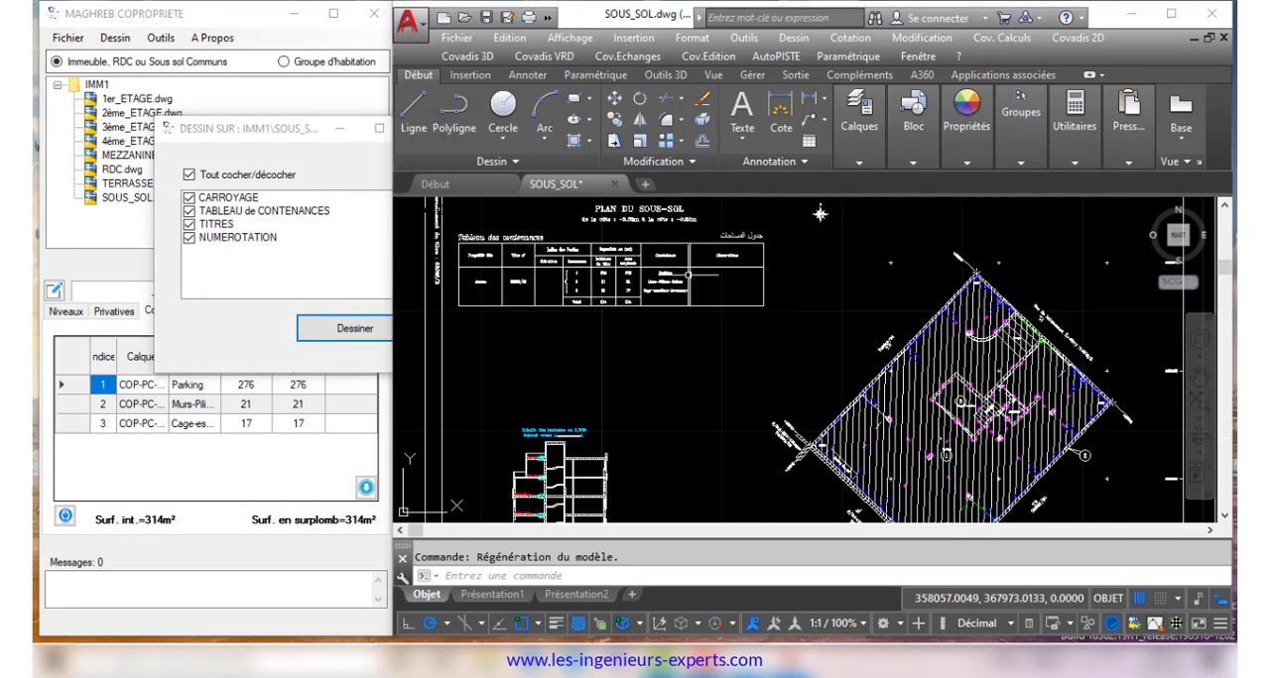
scroll(809, 345, down, 5)
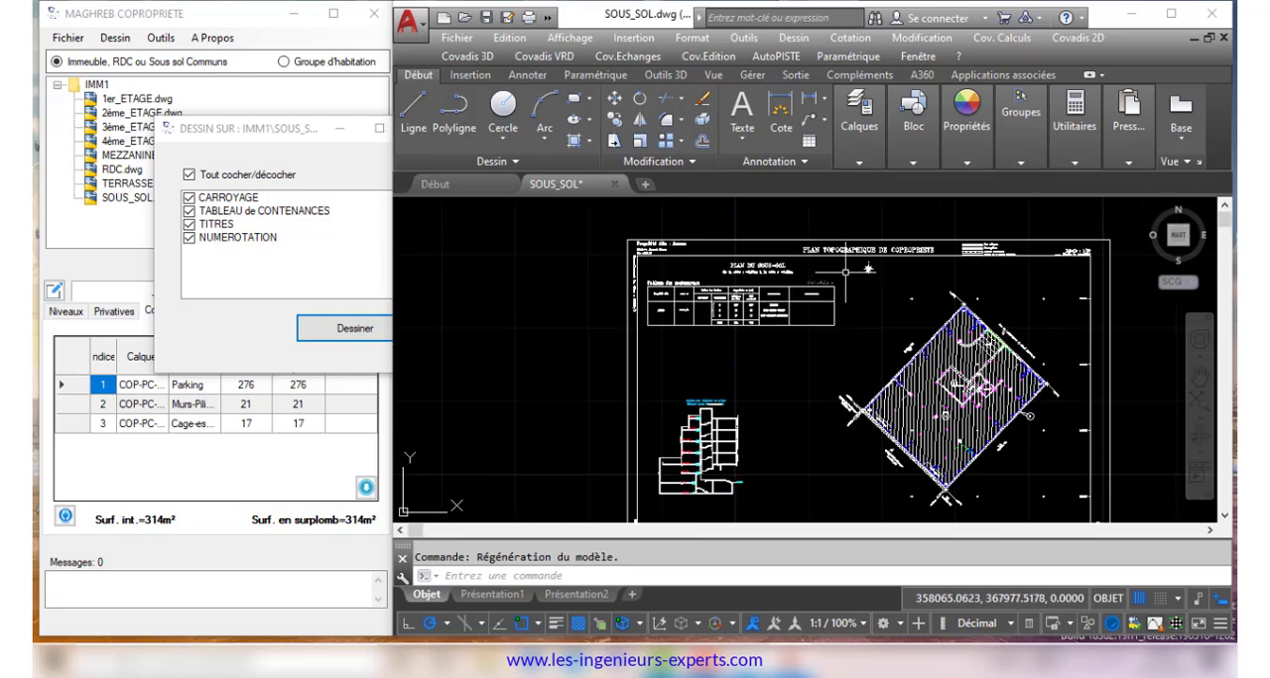
scroll(788, 279, up, 3)
scroll(787, 278, down, 3)
scroll(864, 268, up, 5)
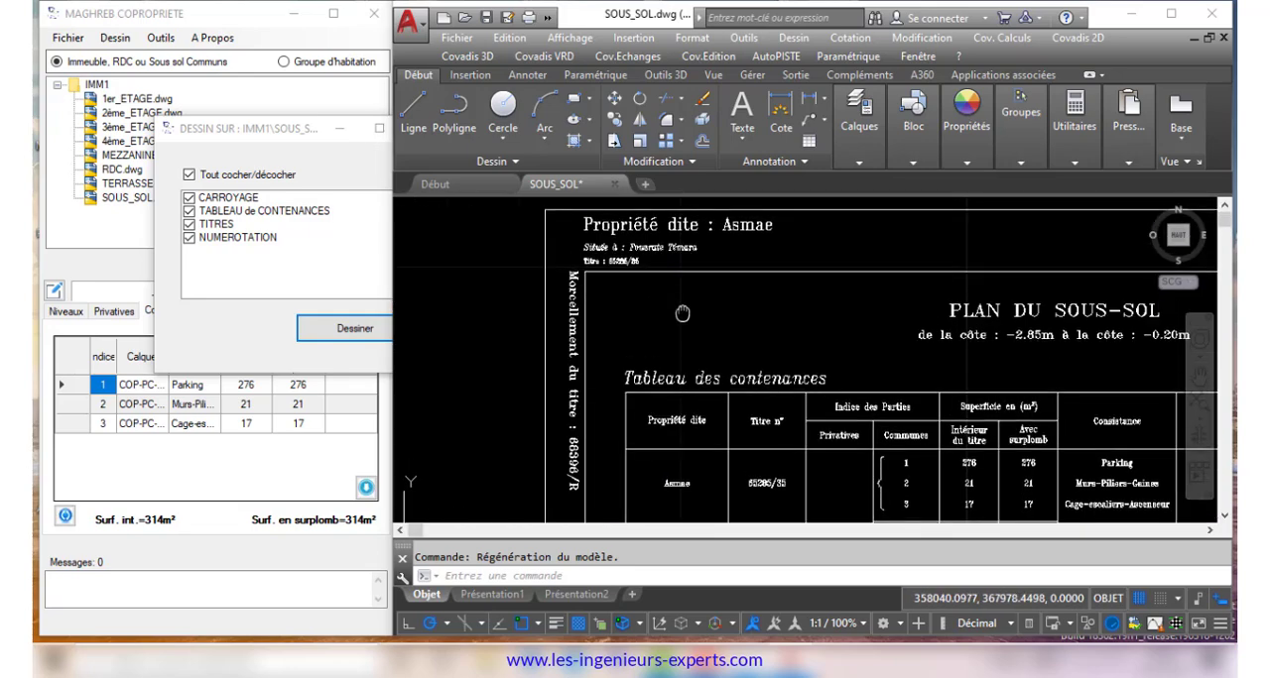
scroll(899, 322, down, 4)
scroll(898, 323, up, 4)
scroll(873, 328, down, 5)
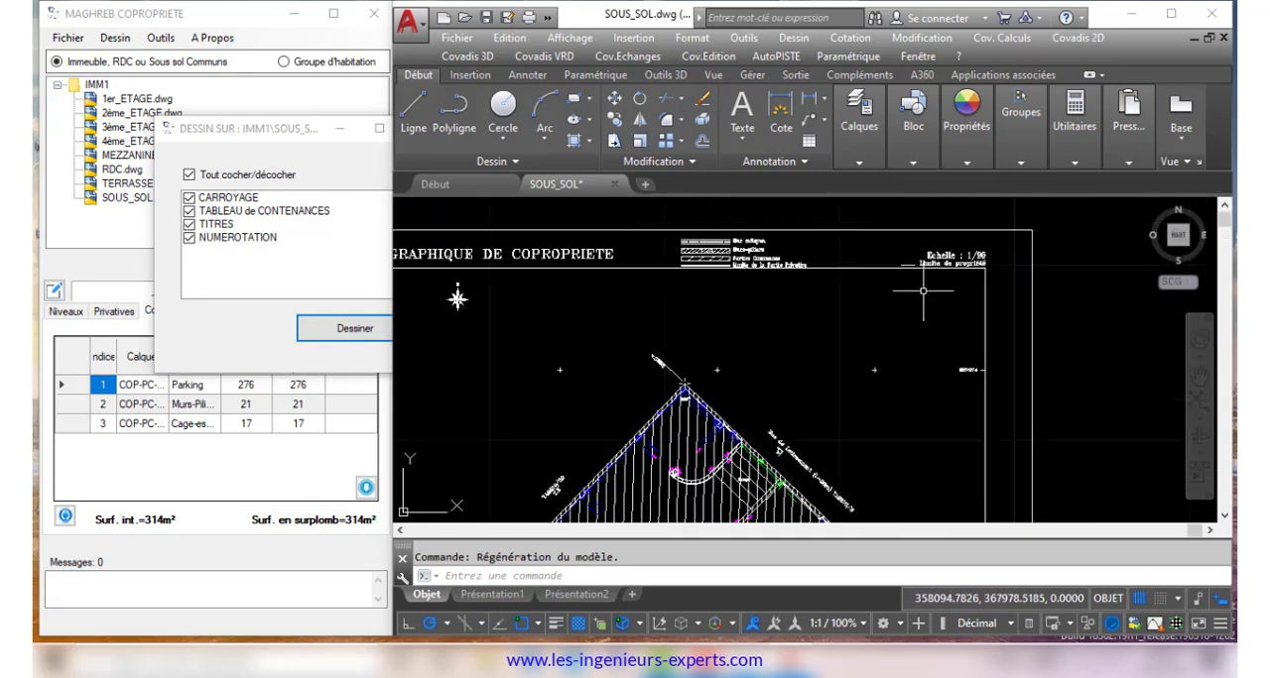
scroll(992, 428, up, 6)
scroll(992, 429, up, 2)
scroll(873, 434, down, 5)
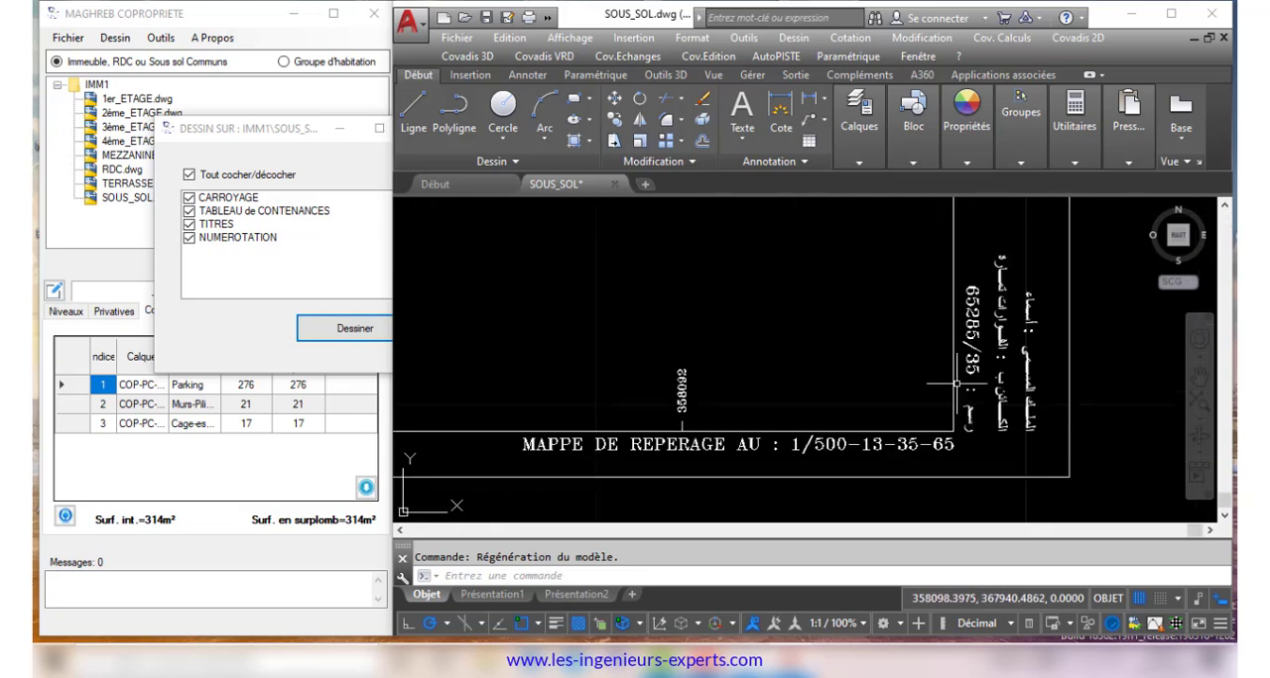
scroll(703, 433, up, 3)
scroll(704, 433, up, 2)
scroll(556, 412, down, 4)
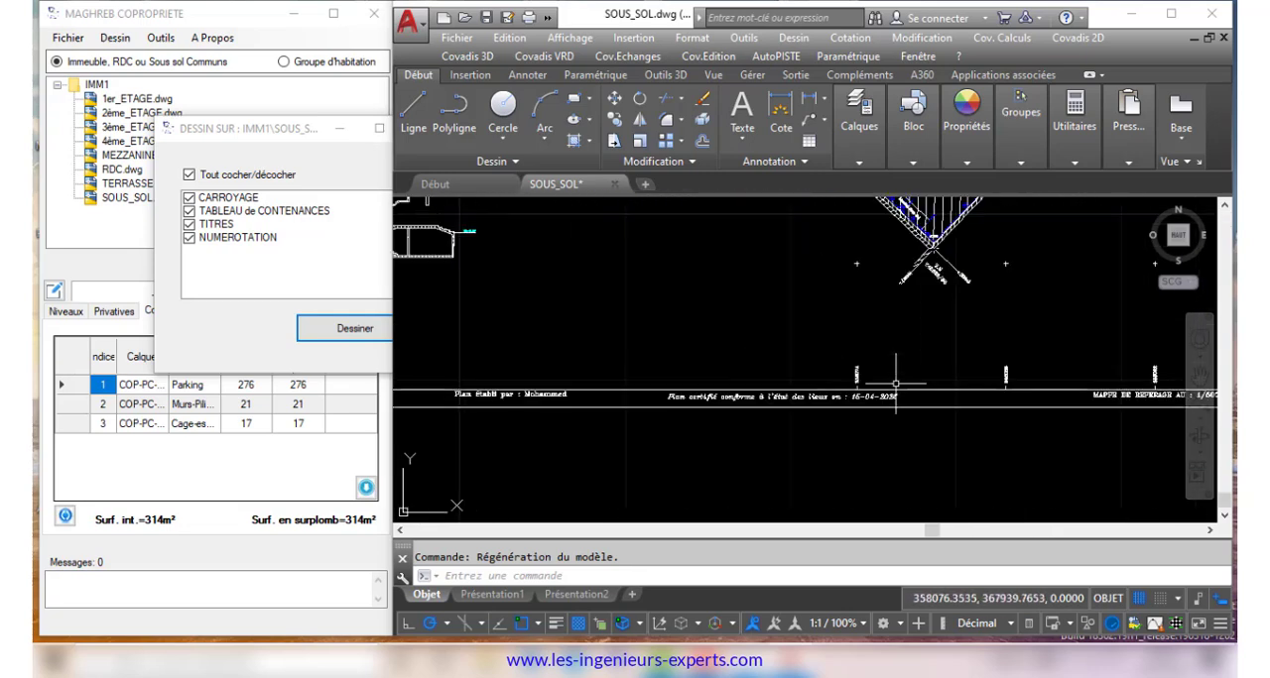
scroll(531, 410, up, 3)
scroll(531, 410, down, 7)
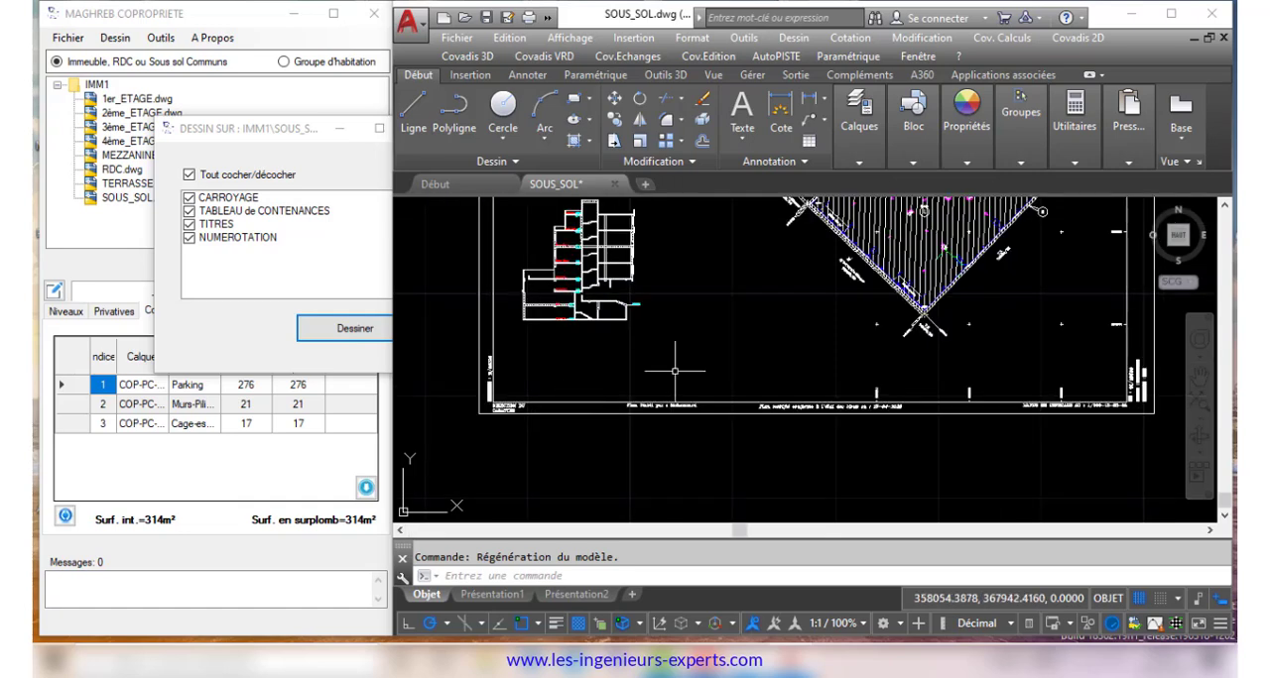
scroll(682, 395, up, 1)
click(367, 142)
click(419, 129)
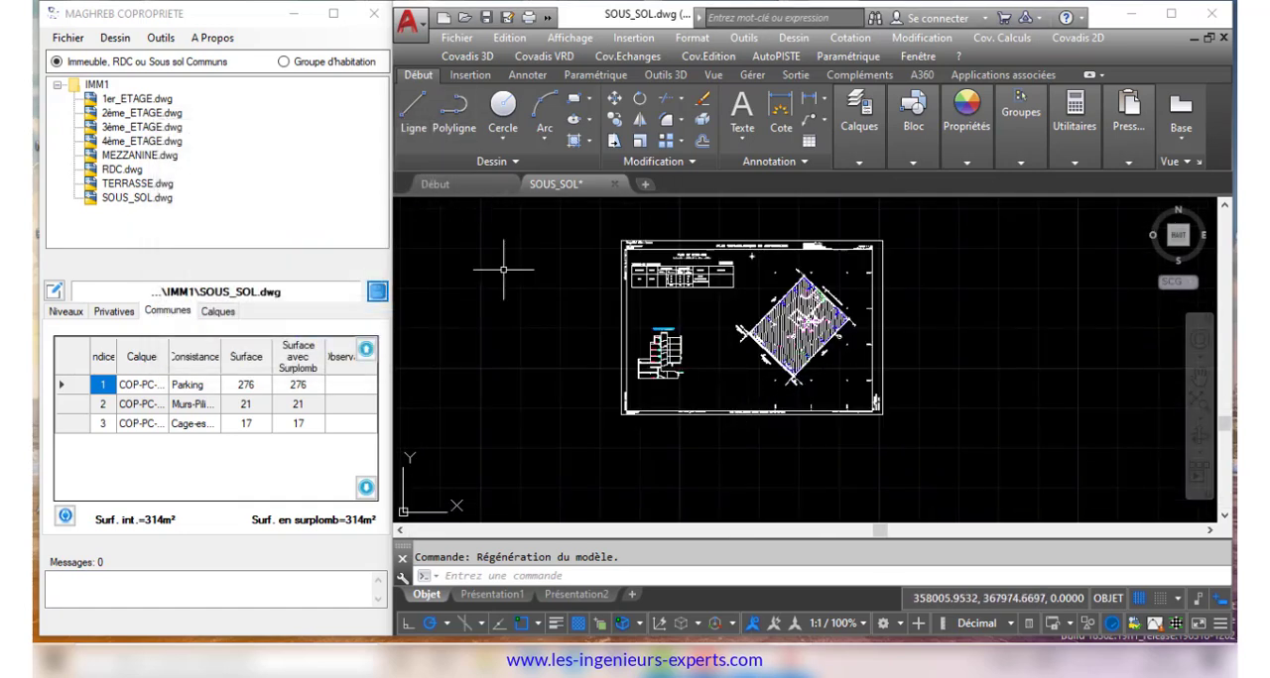
Open the ground-floor drawing RDC.dwg from the IMM1 project
click(127, 172)
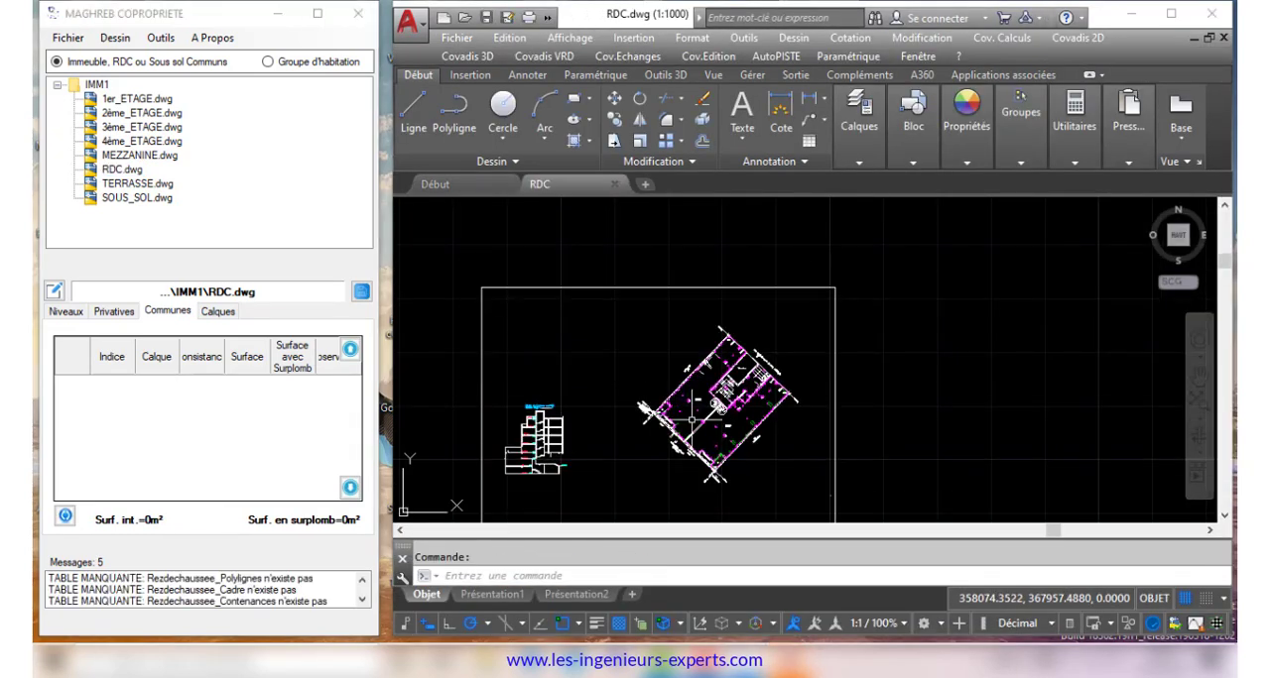
Define the ground-floor level from 0.05 to 4.85 and add a sub-level from 2.75 to 4.85
click(139, 484)
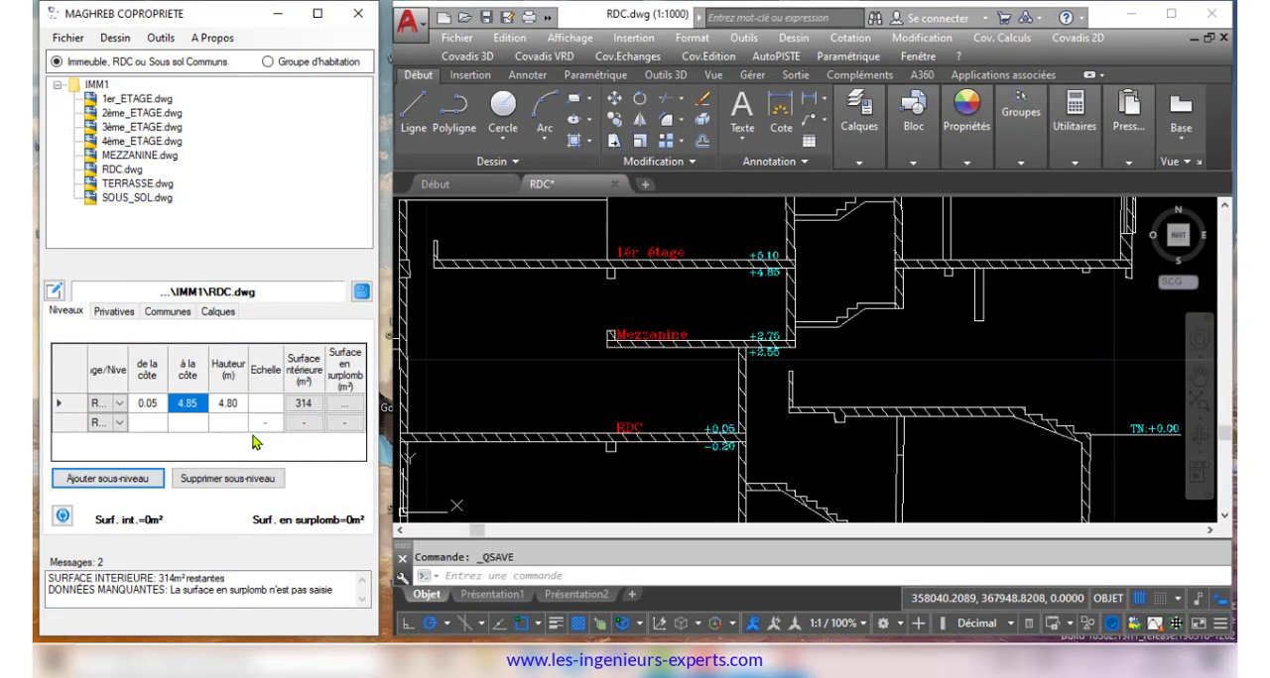
click(155, 424)
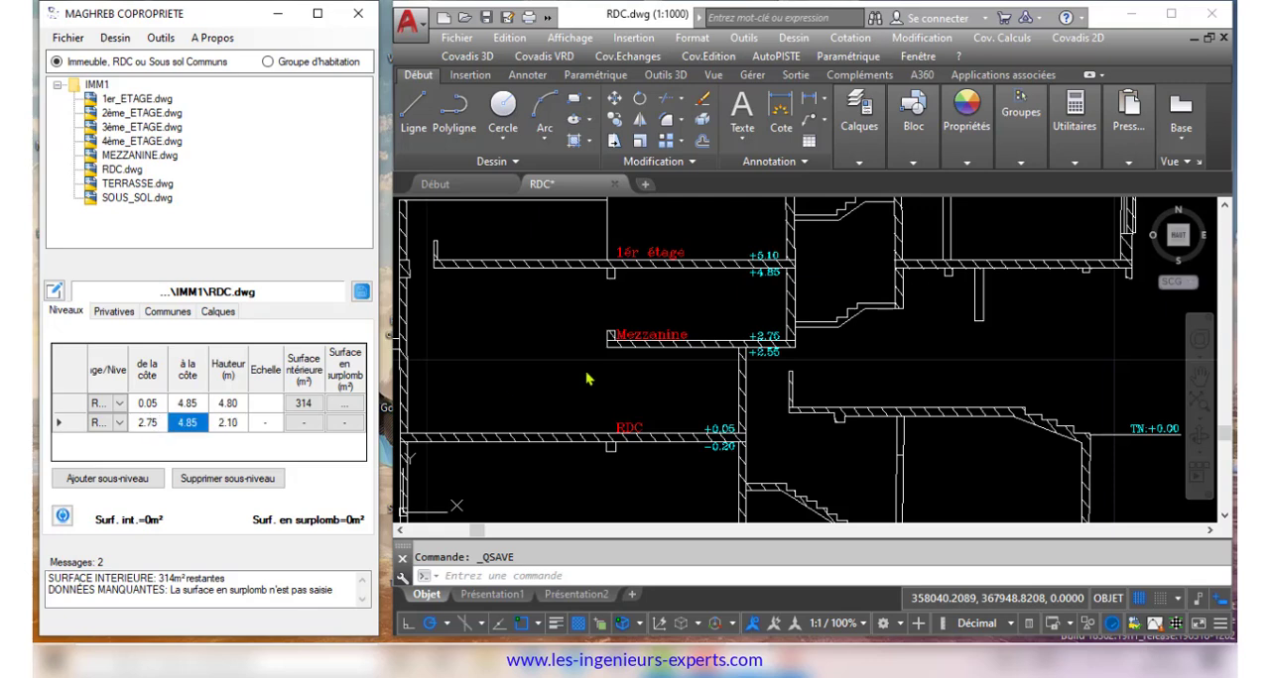
Review the ground floor's private and common parts tables at full window size and save the level's data
click(318, 13)
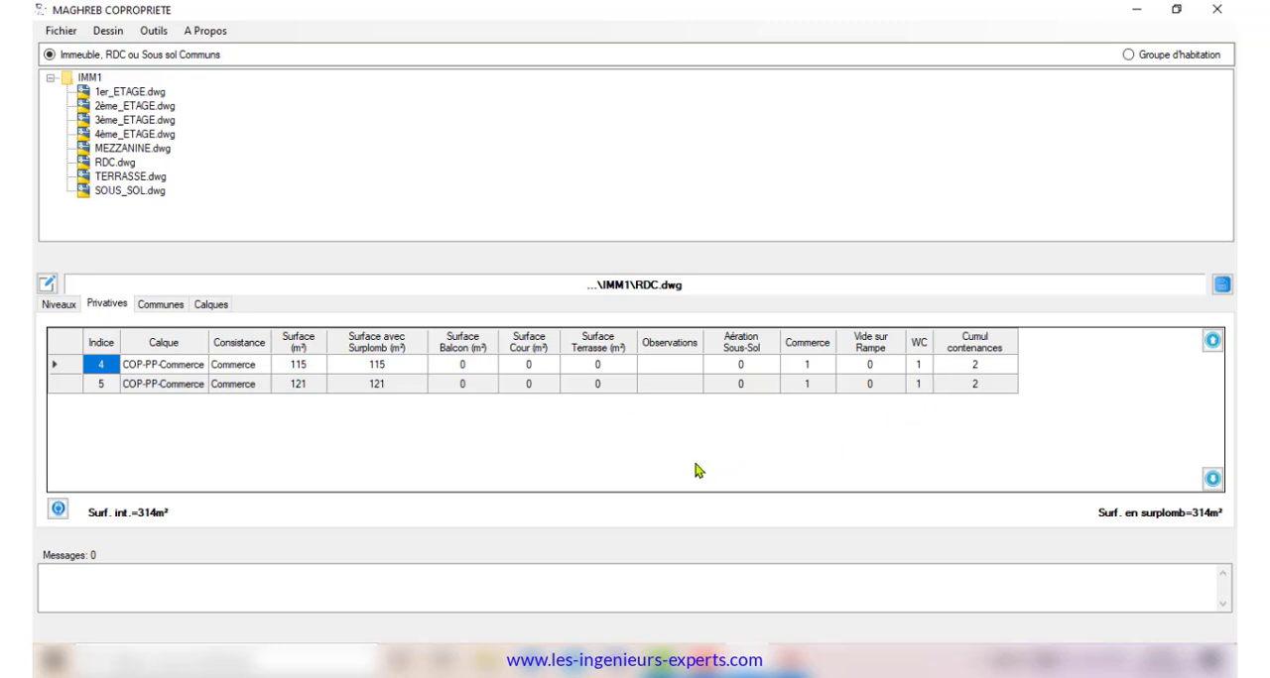
click(158, 305)
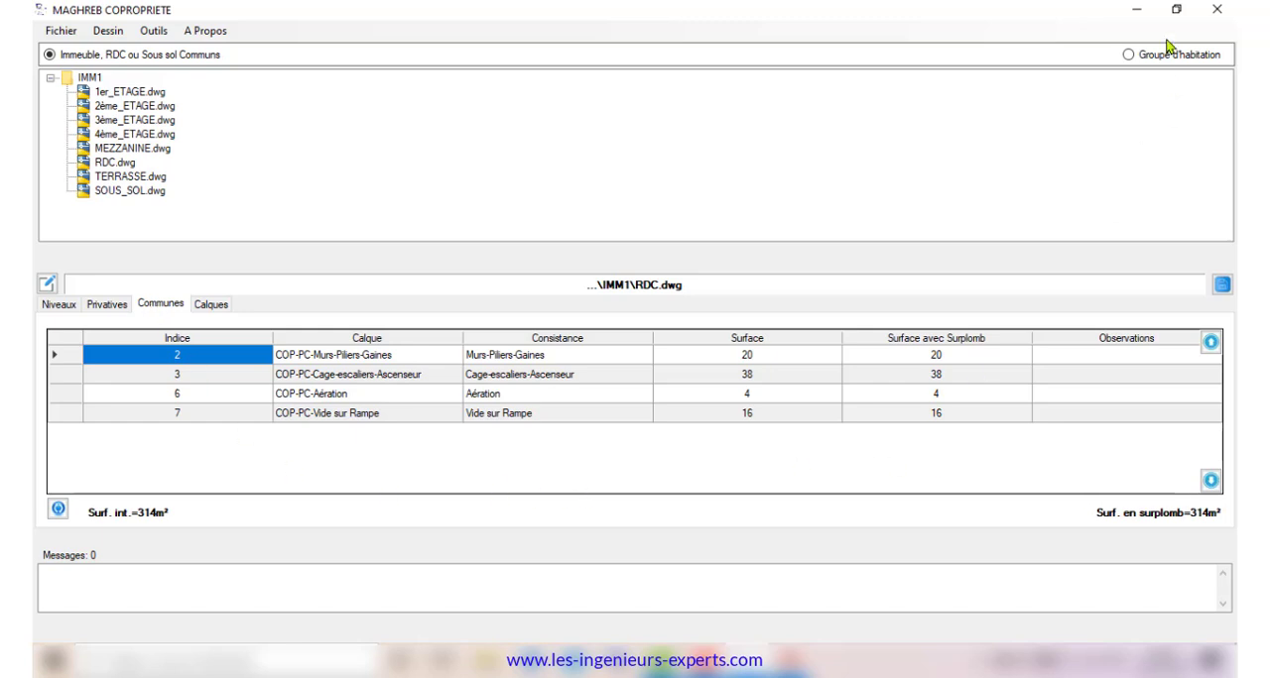
click(1175, 9)
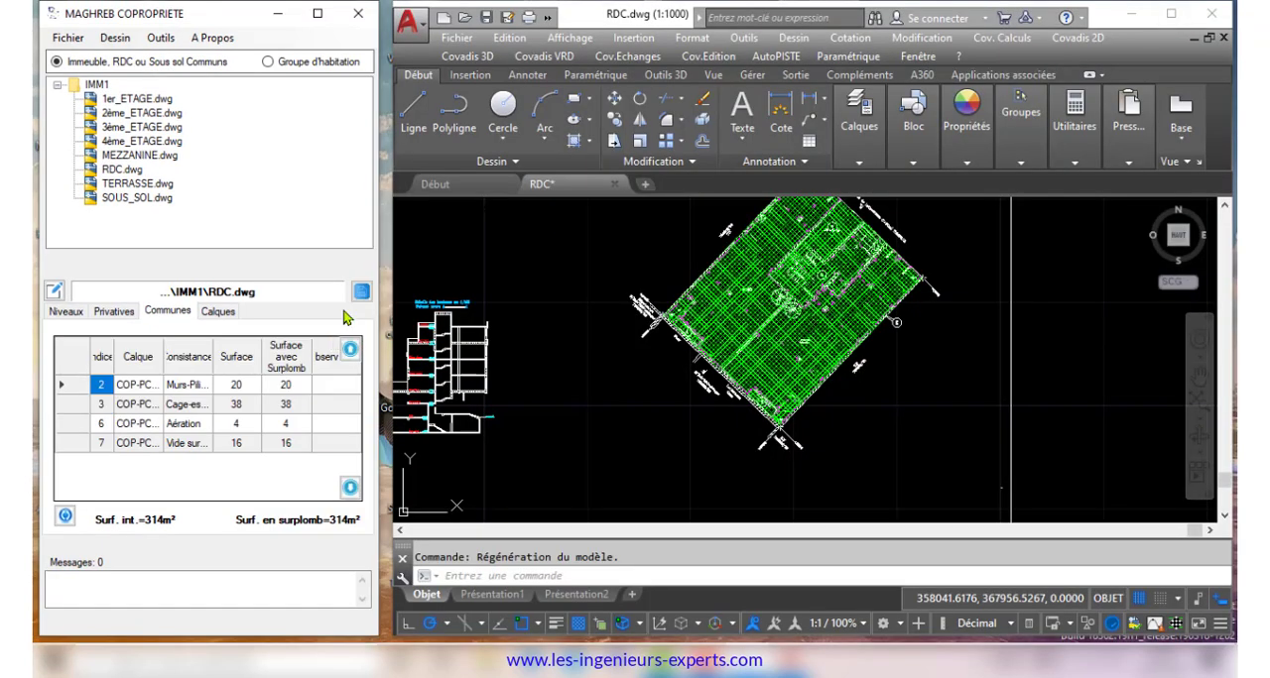
click(359, 294)
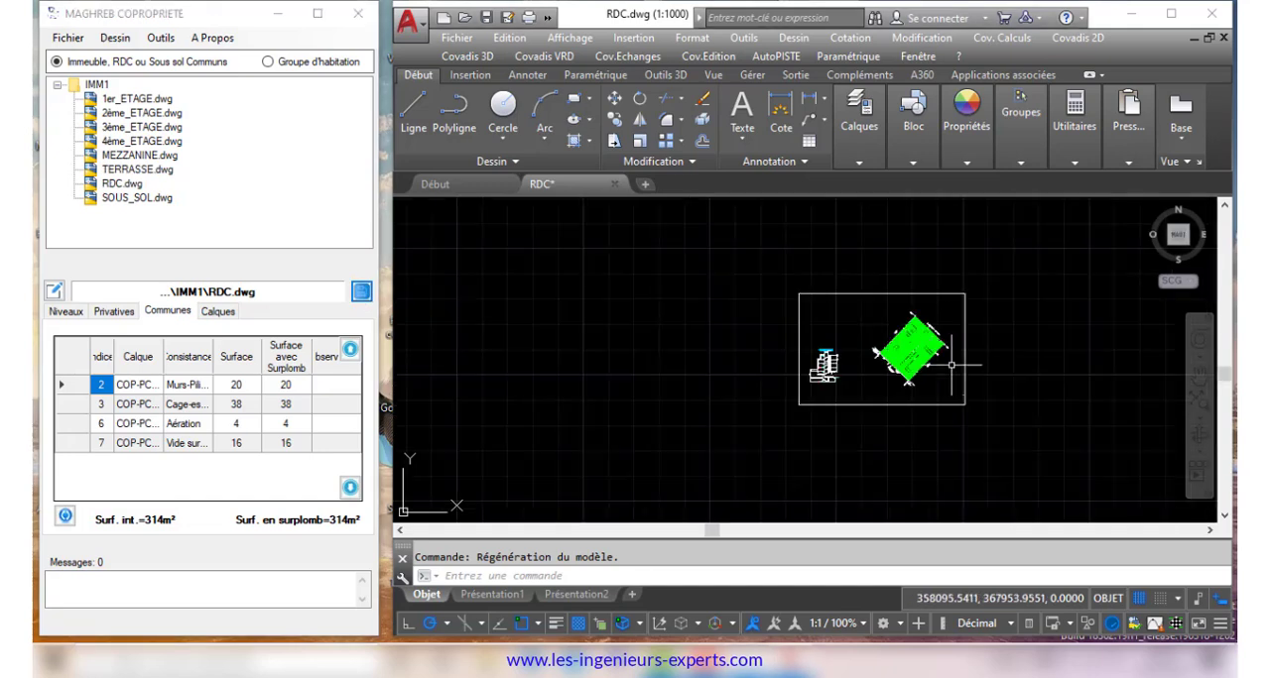
Open MEZZANINE.dwg, rotate its rectangular sheet frame slightly counterclockwise about a point in the plan, and save the drawing
click(139, 156)
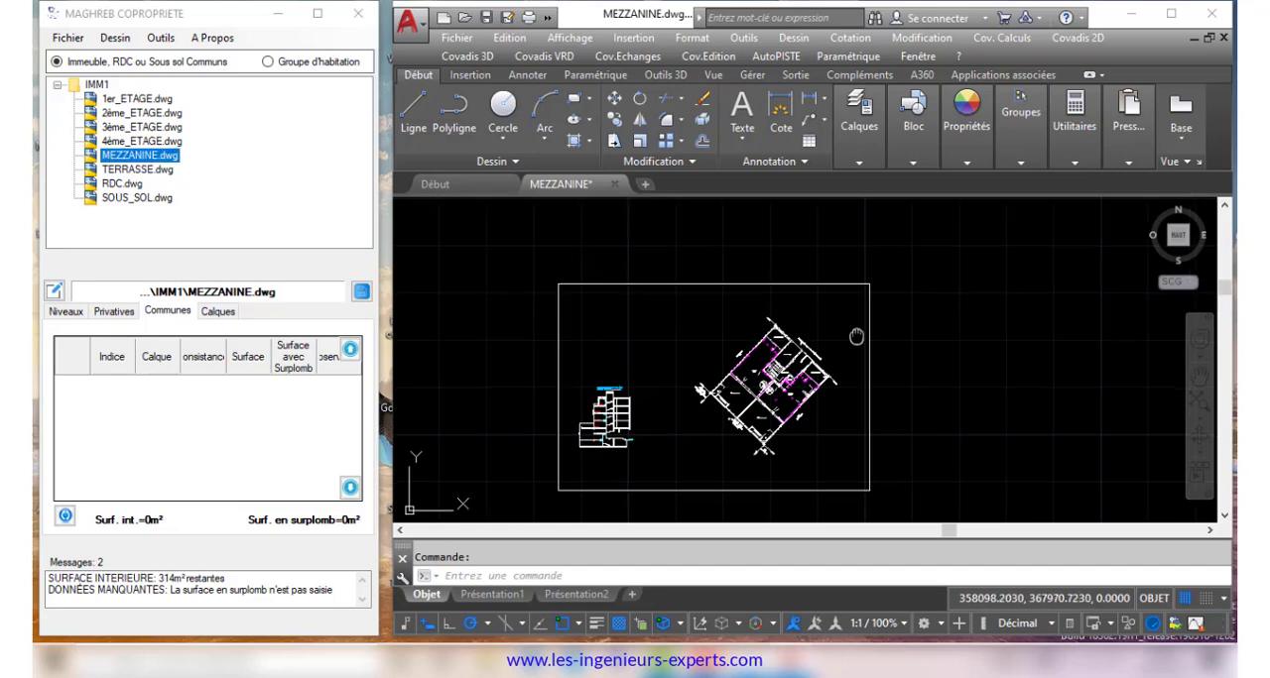
click(744, 263)
click(638, 101)
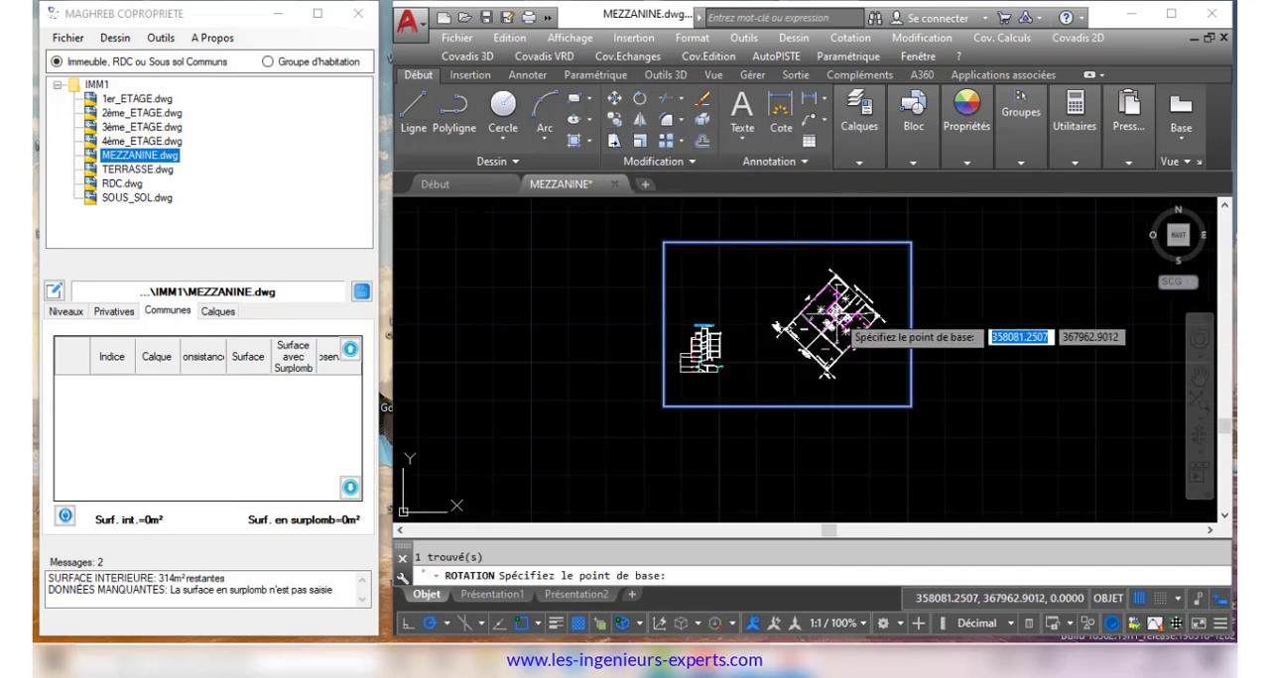
click(829, 318)
click(805, 240)
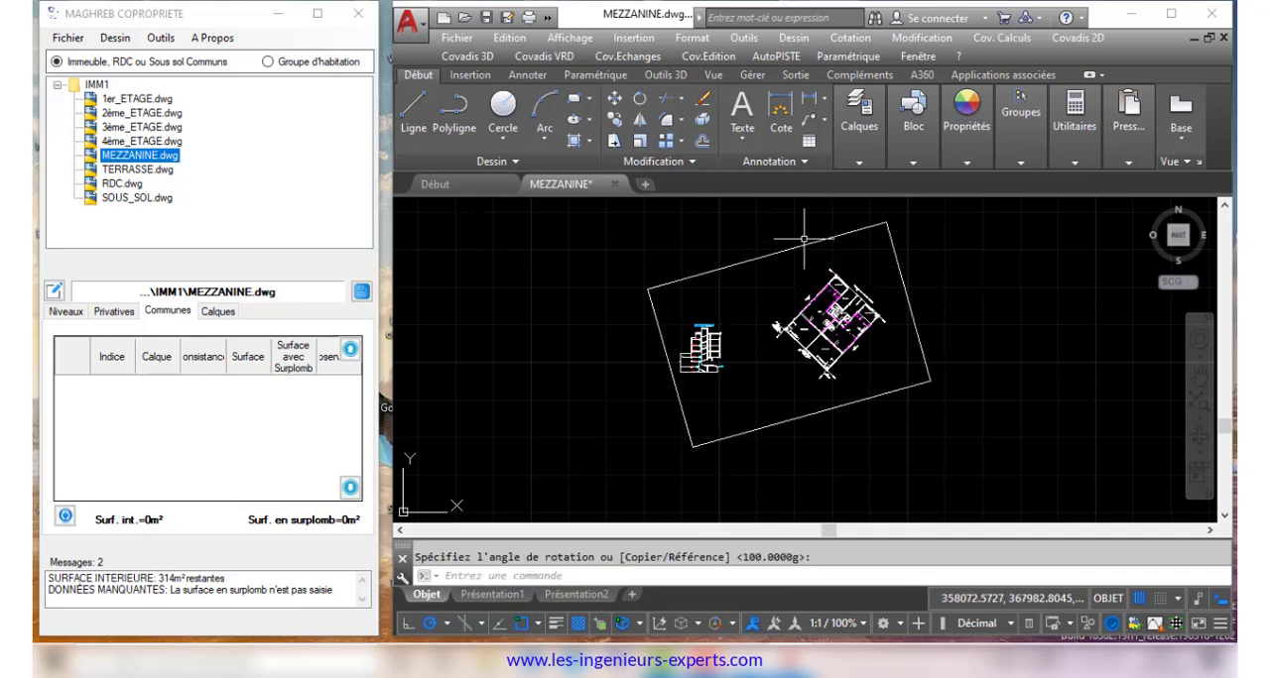
scroll(773, 295, down, 2)
click(487, 18)
Open the numbering management tool, Gestion des Numérotations
click(161, 37)
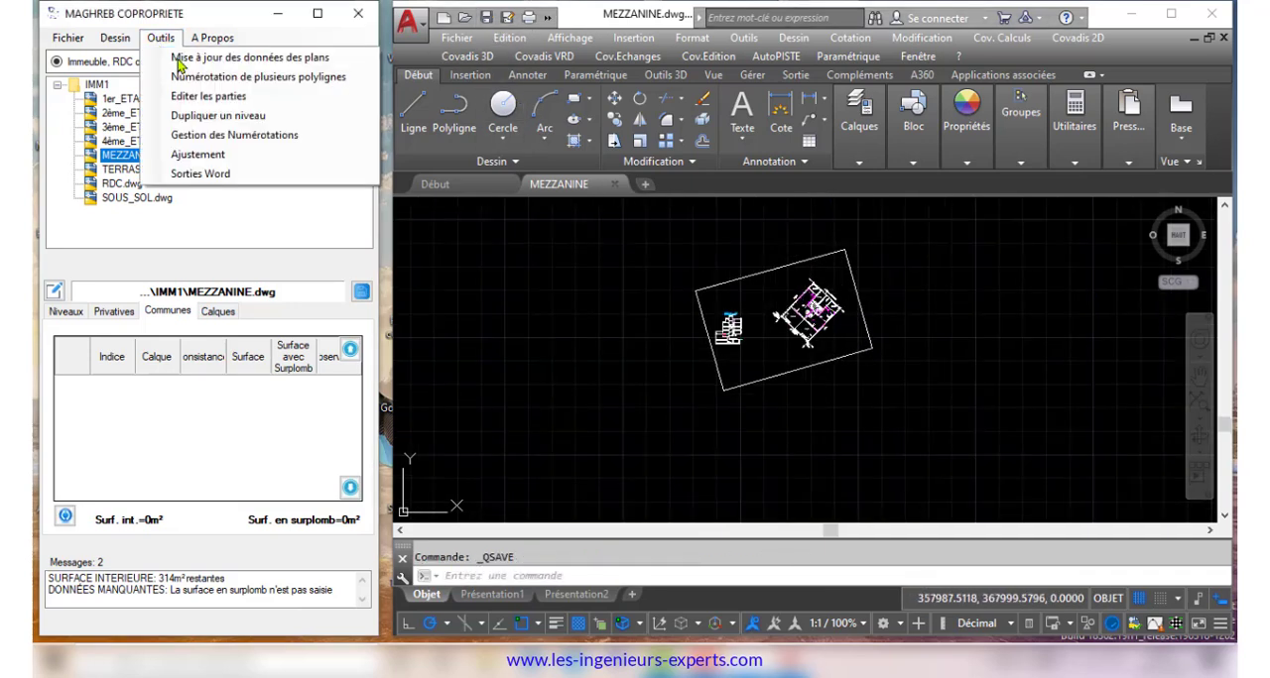
click(250, 136)
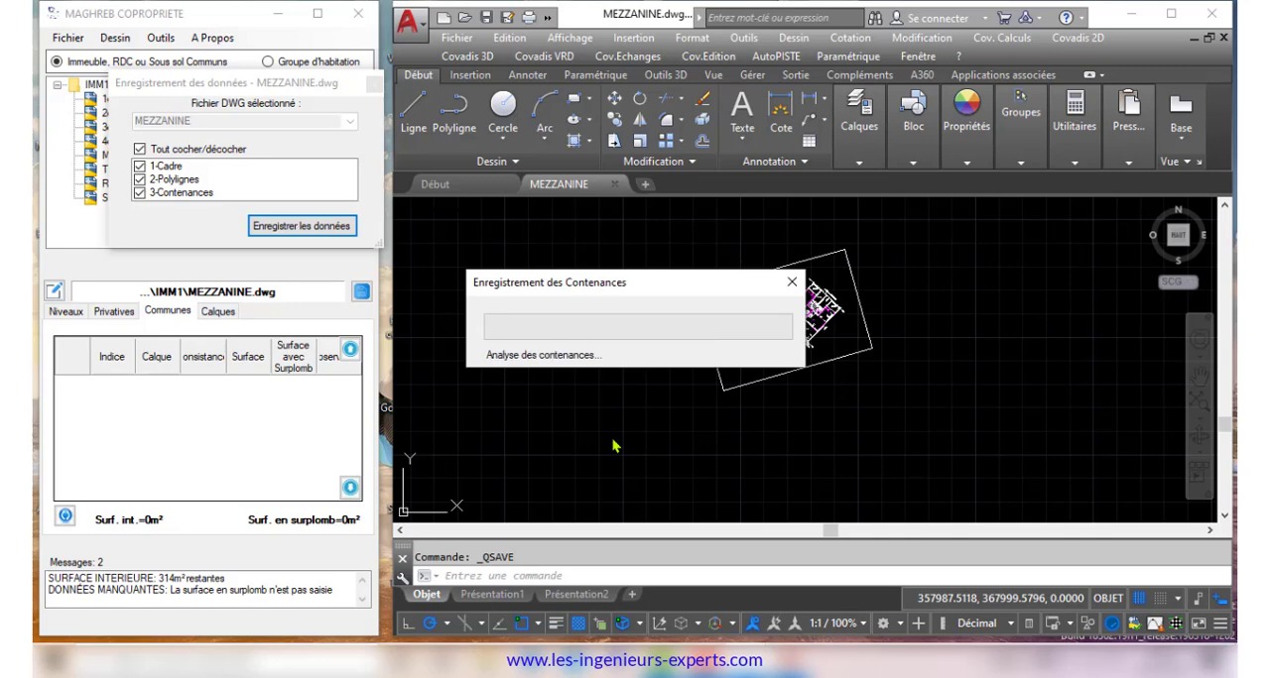
Define the mezzanine level from 2.75 to 4.85 at scale 50, with an overhang surface of 314 m²
click(68, 314)
click(120, 404)
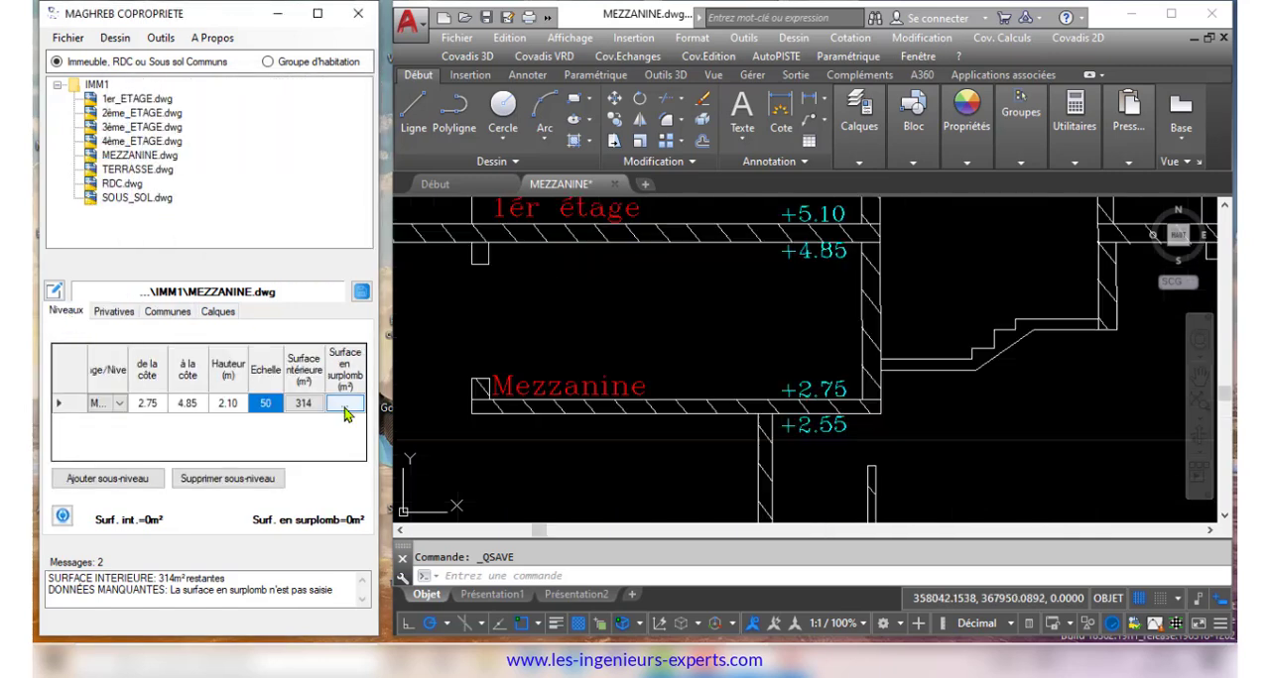
click(345, 410)
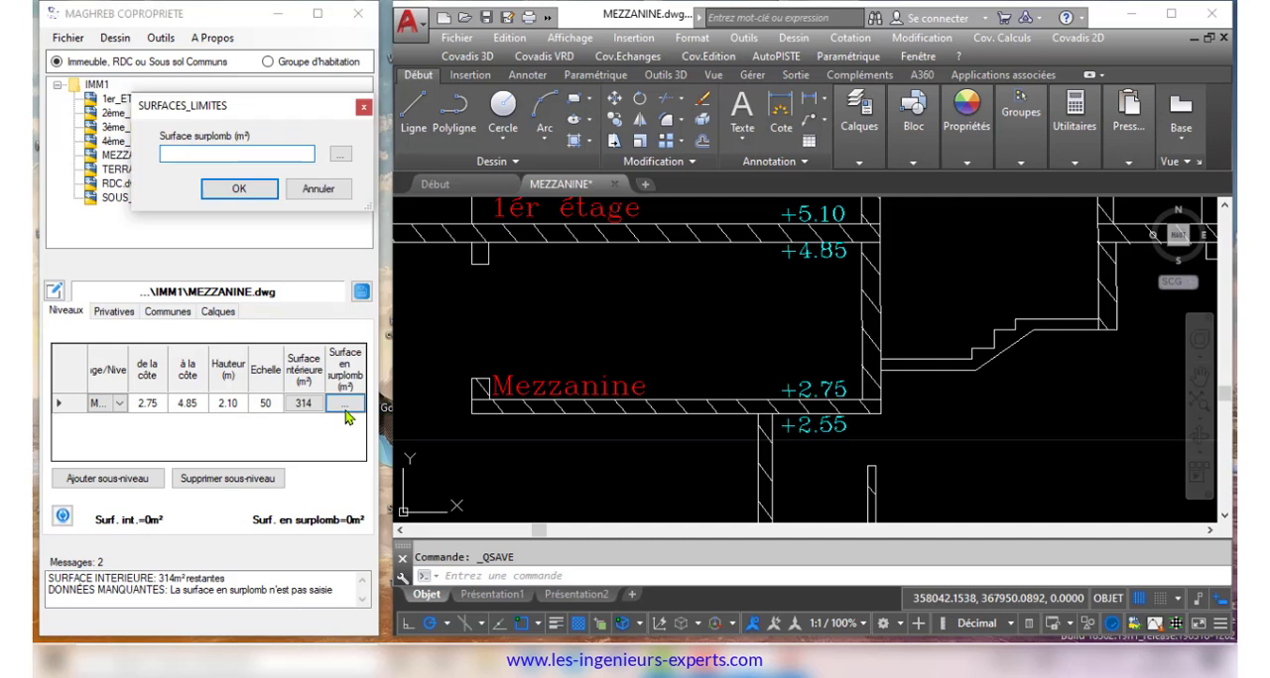
key(Return)
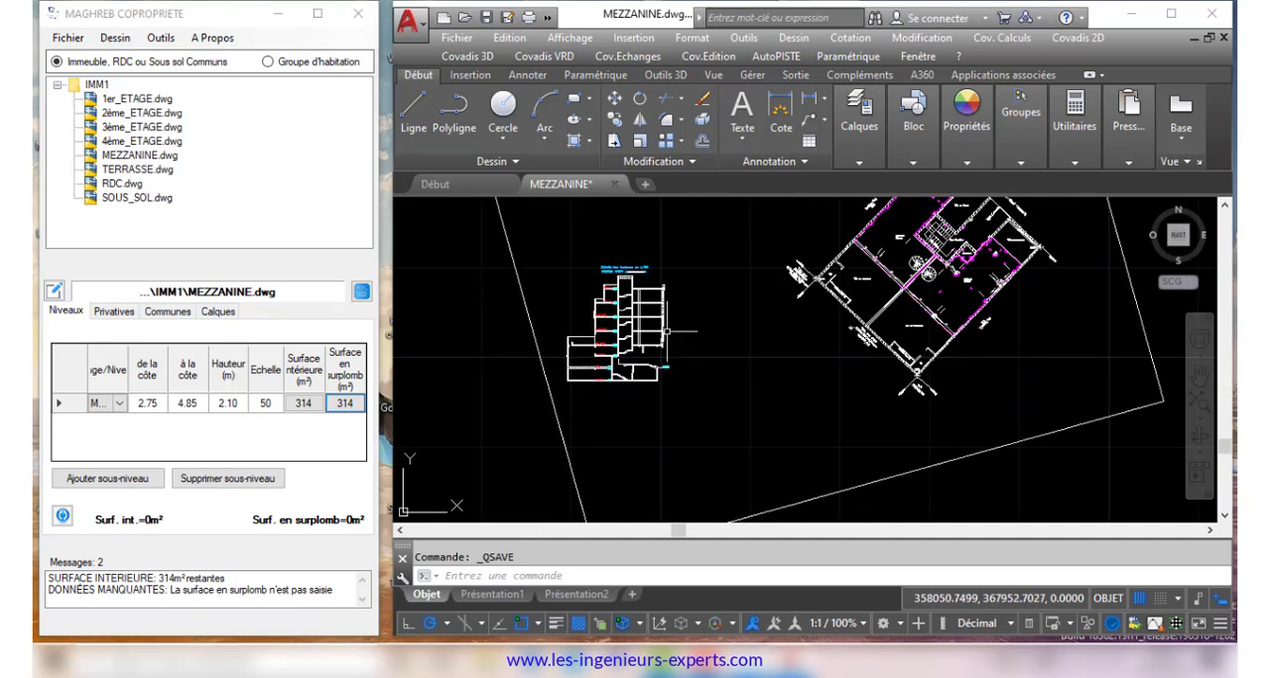
Update the mezzanine's layer table from the polylines in the drawing and acknowledge the completed update
click(230, 314)
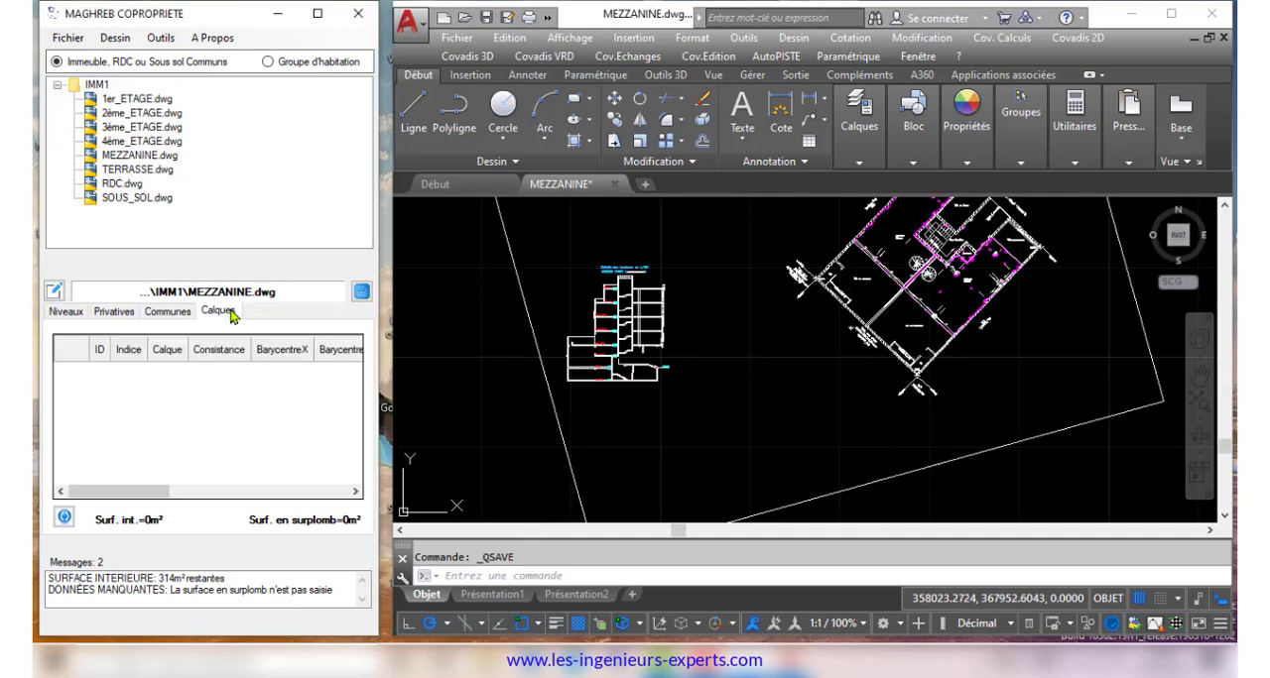
click(65, 520)
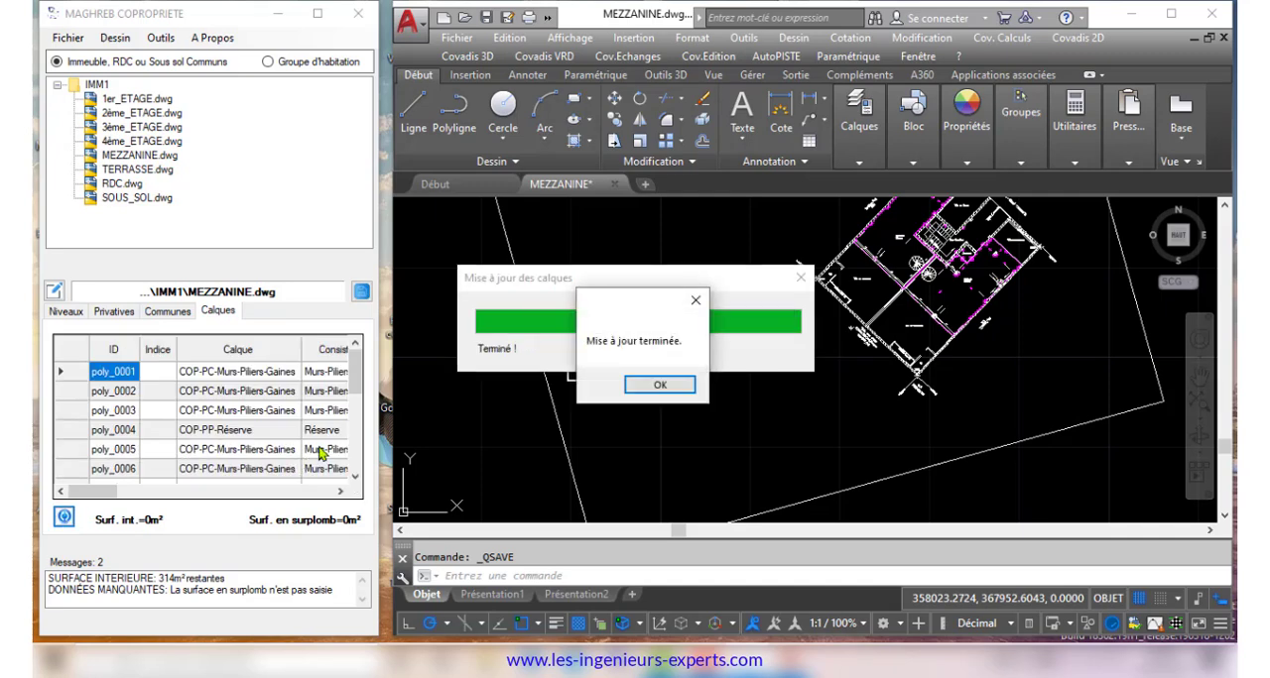
click(659, 385)
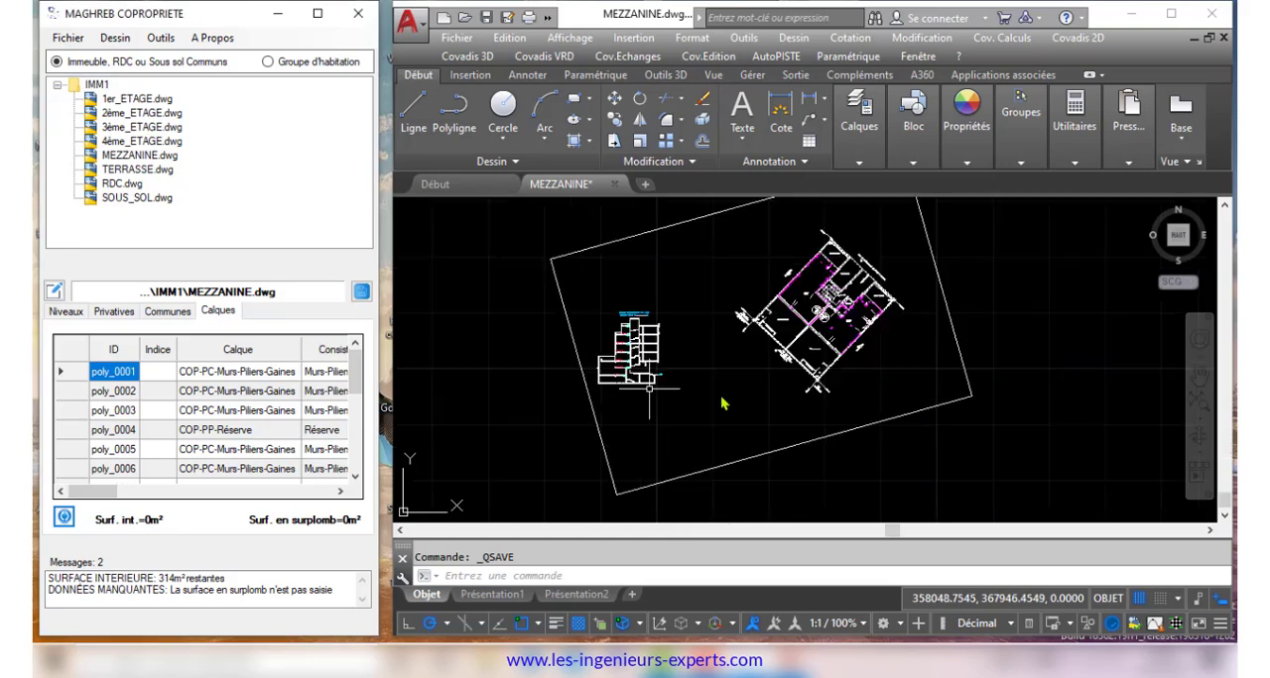
Index the mezzanine's private and common parts with their green hatches and save the level's data
click(343, 13)
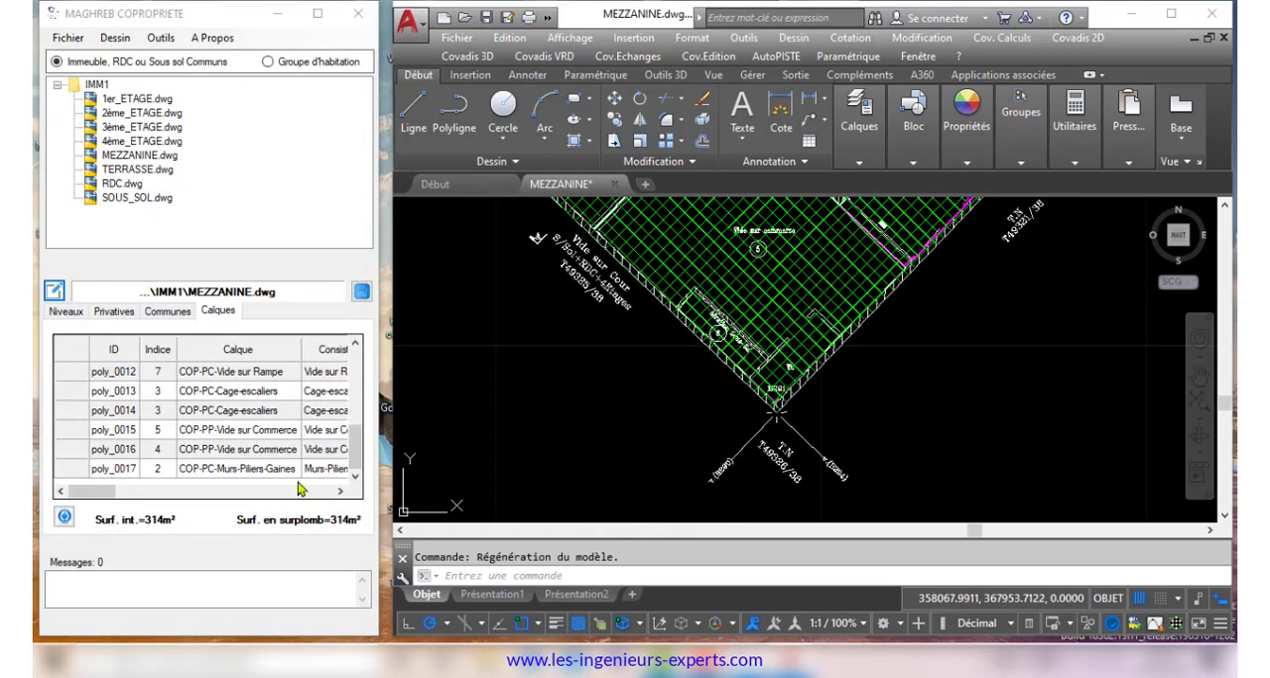
click(361, 292)
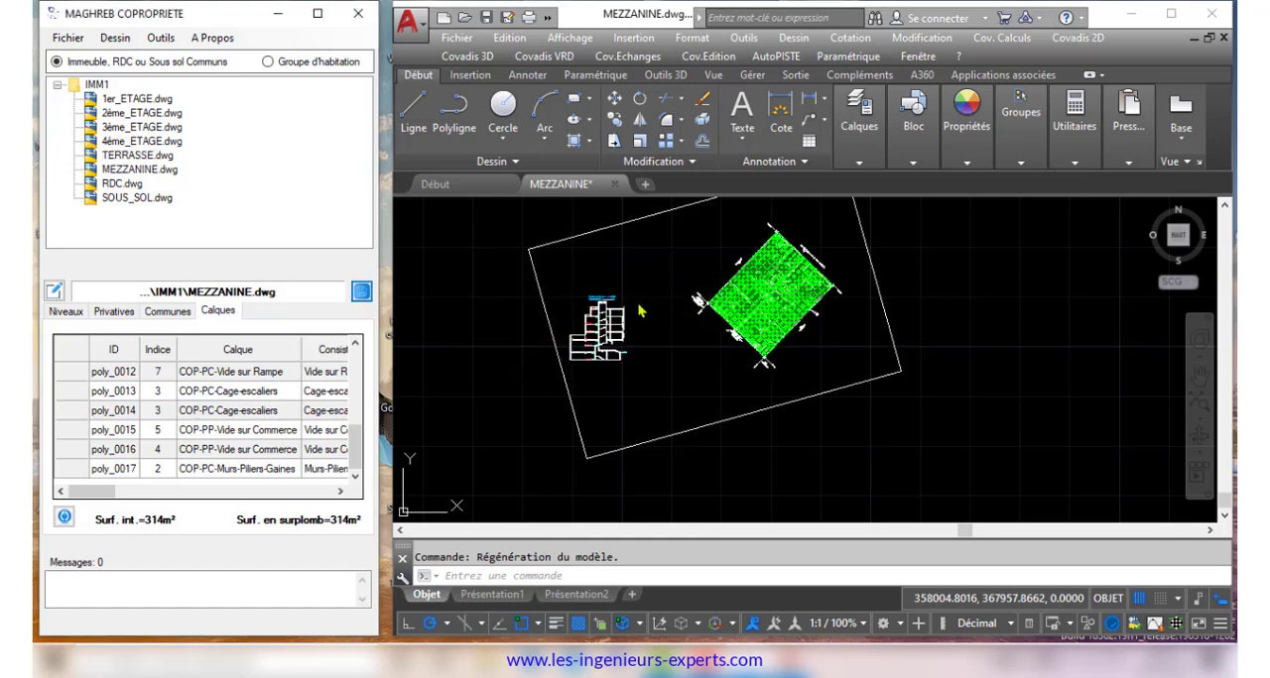
Freeze the layer of the green hatches in the mezzanine plan
click(863, 159)
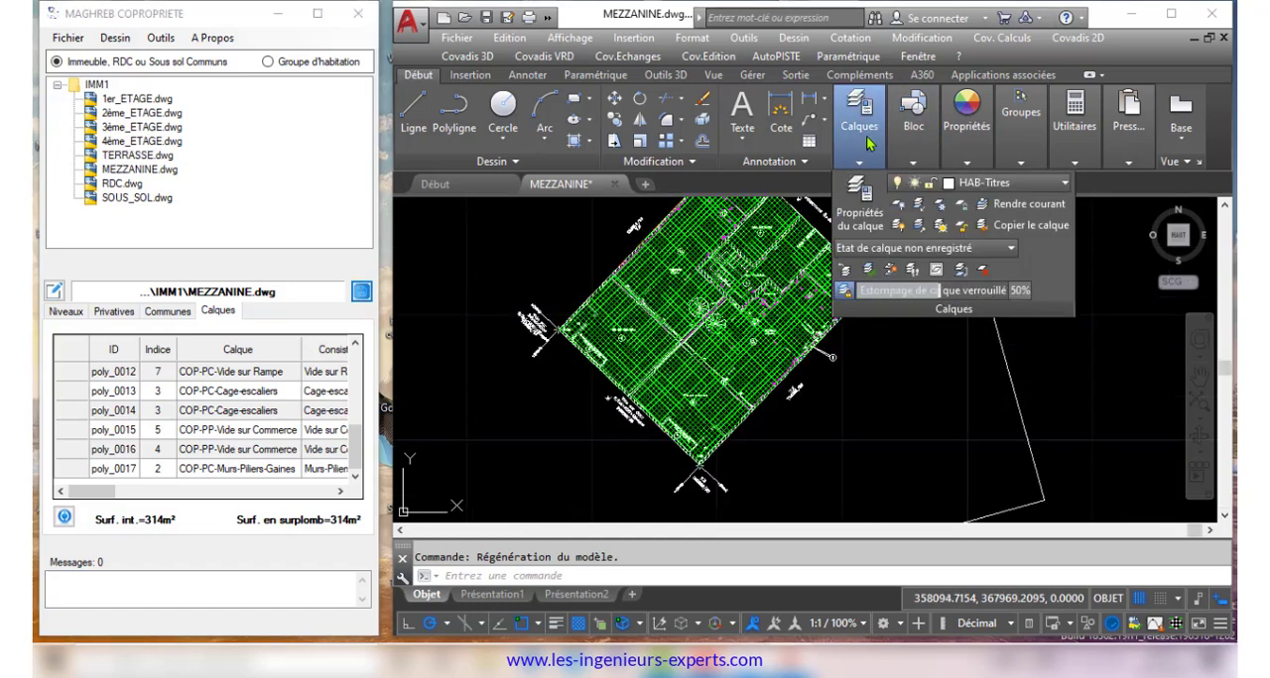
click(939, 205)
Enter the observation "Pour mémoire" for private parts 4 and 5, both Vide sur Commerce, on the mezzanine
click(317, 14)
click(103, 306)
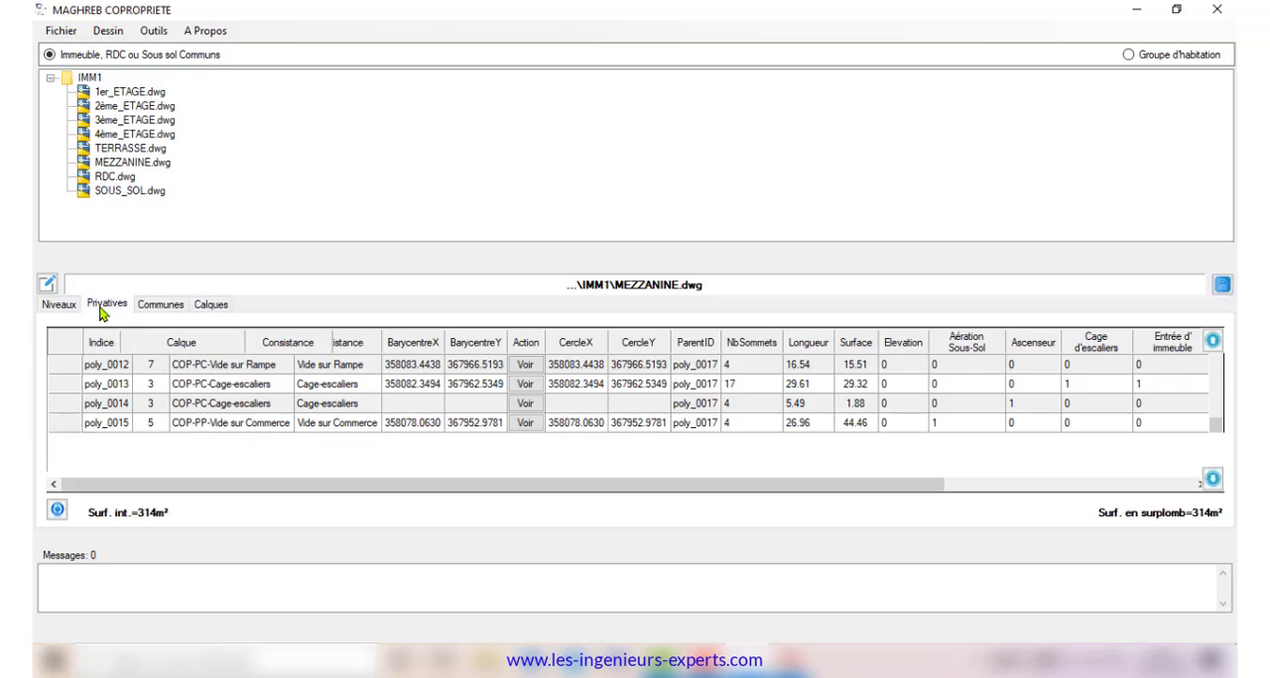
click(746, 367)
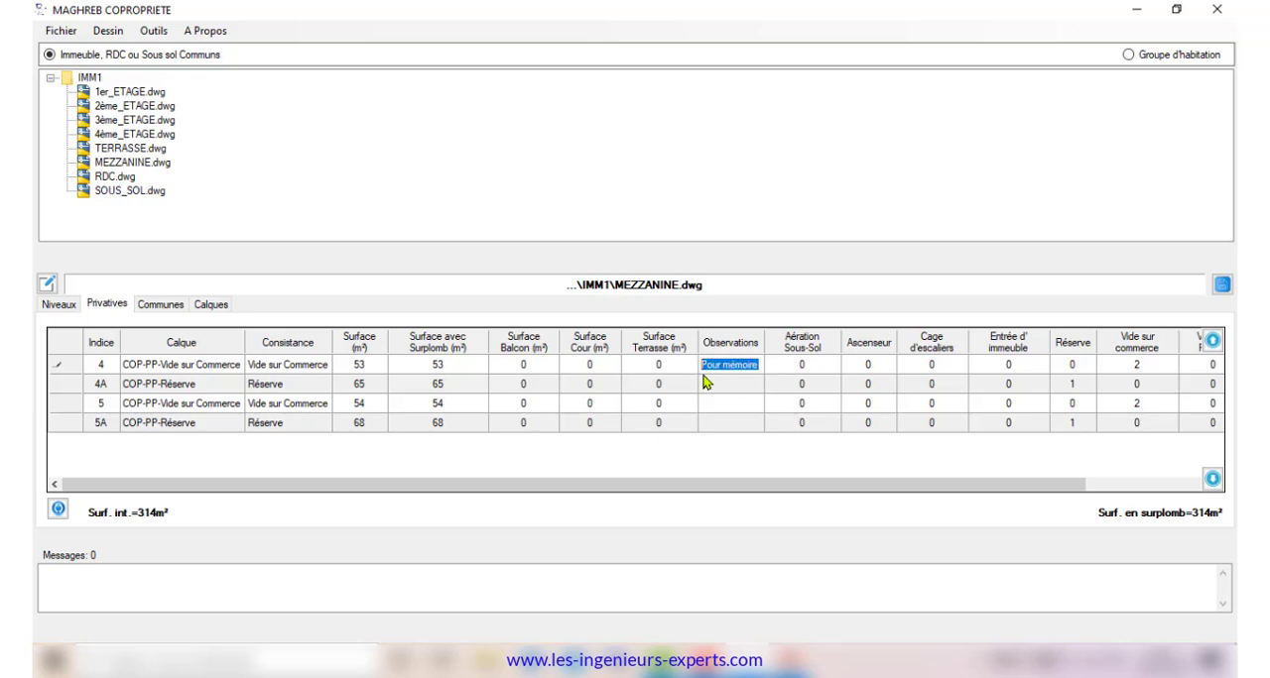
click(729, 408)
click(732, 415)
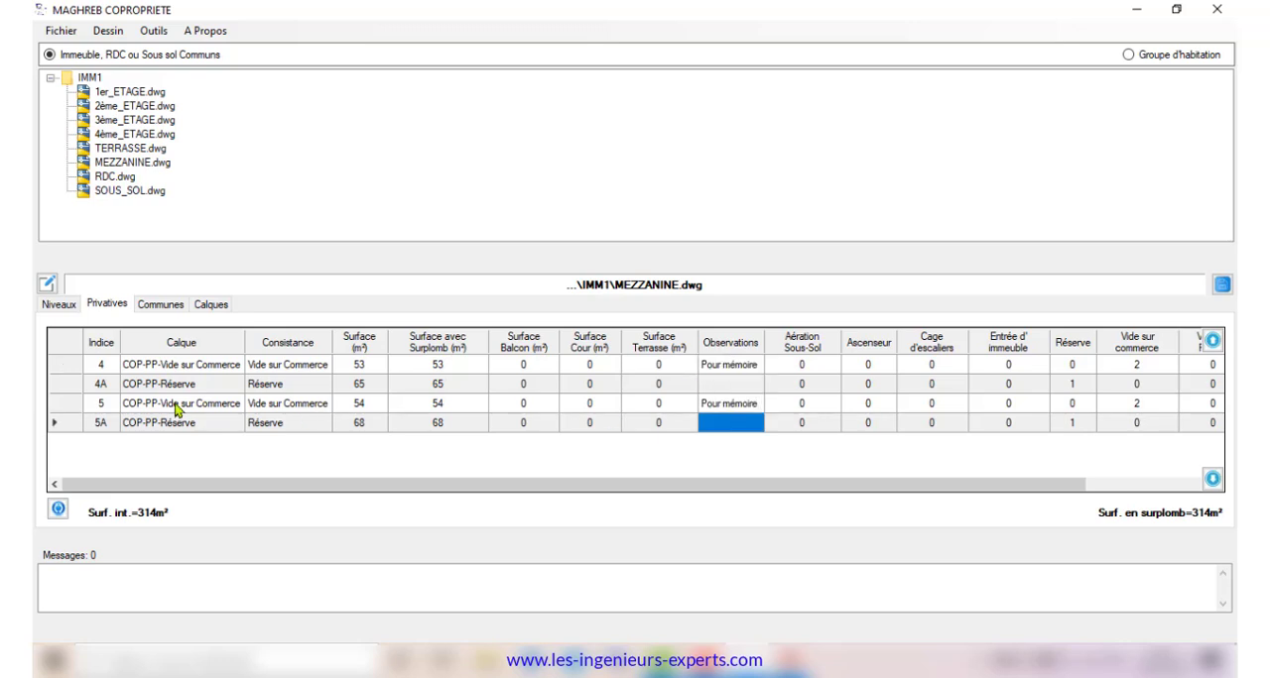
Move reserve 4A above part 4 and reserve 5A above part 5, and check the mezzanine's common parts table
click(54, 392)
click(1212, 341)
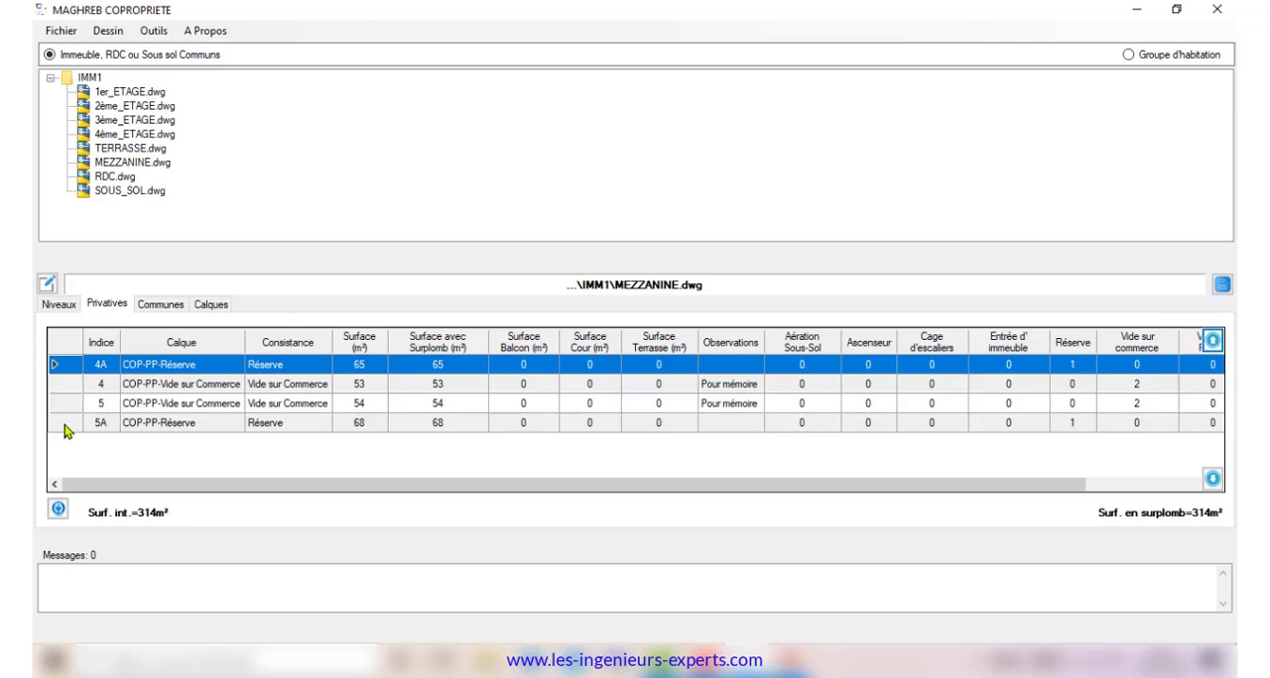
click(64, 427)
click(1212, 340)
click(151, 308)
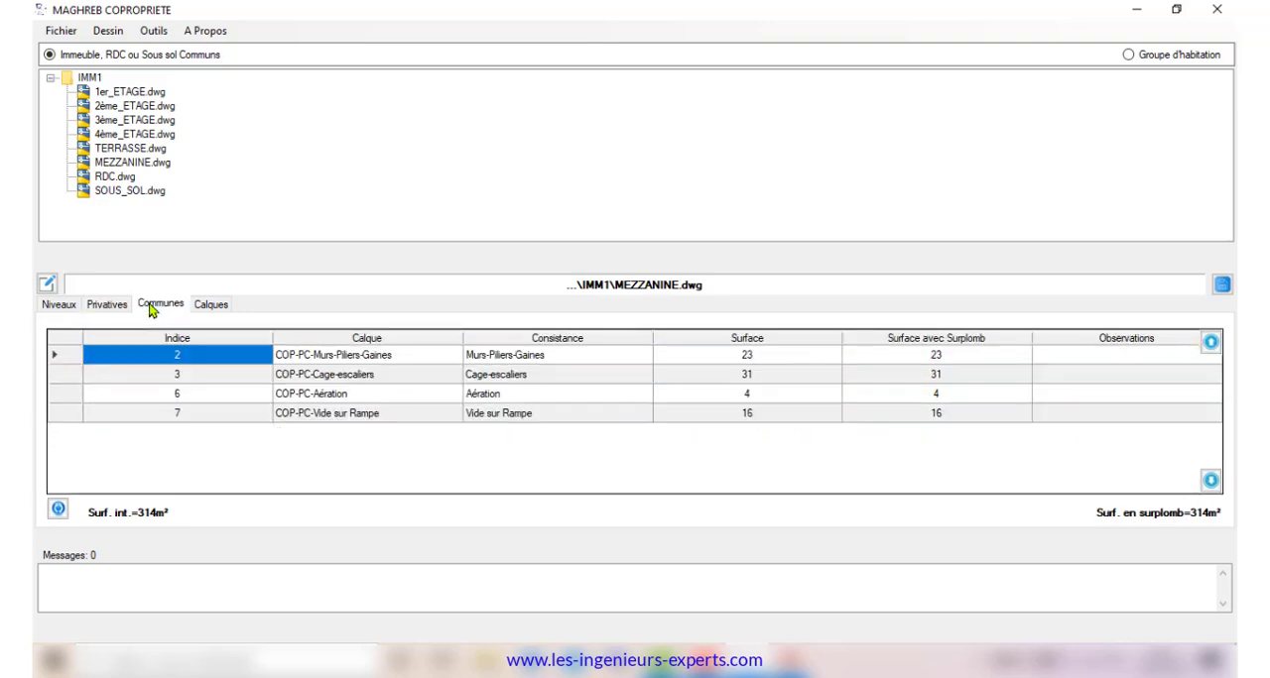
click(1176, 10)
Reselect MEZZANINE.dwg in the IMM1 project and review the observations in its private parts table
click(97, 85)
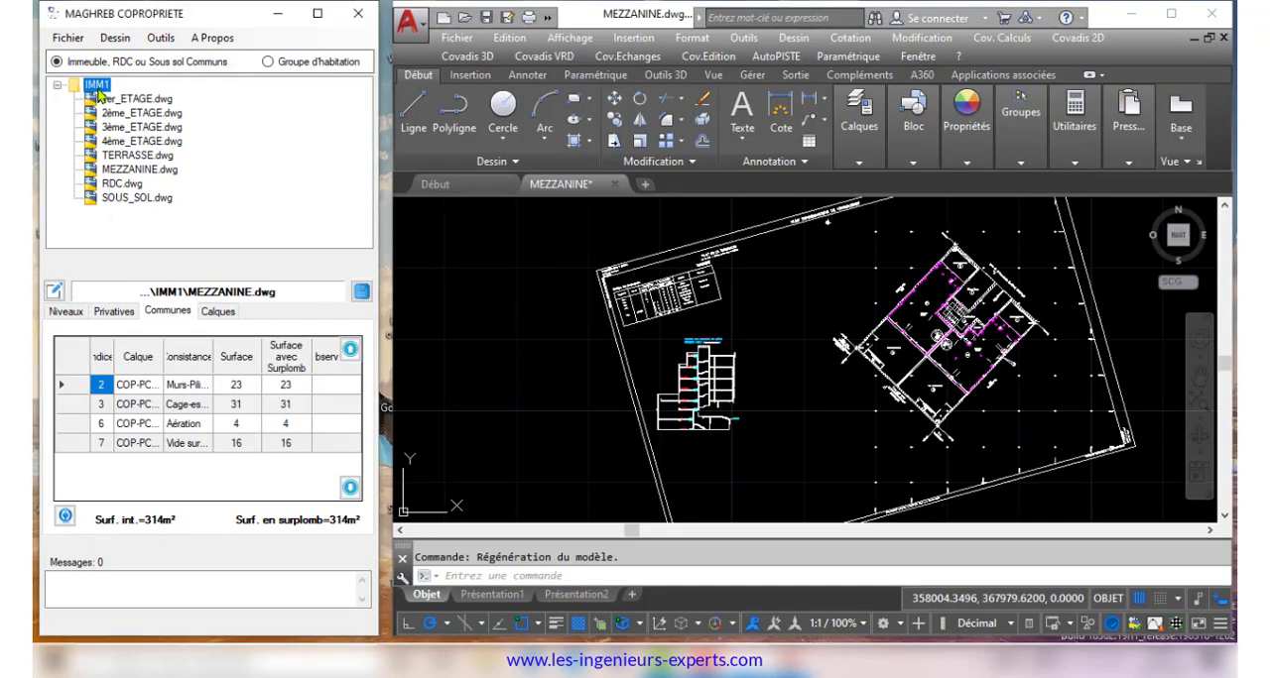
click(139, 169)
click(318, 13)
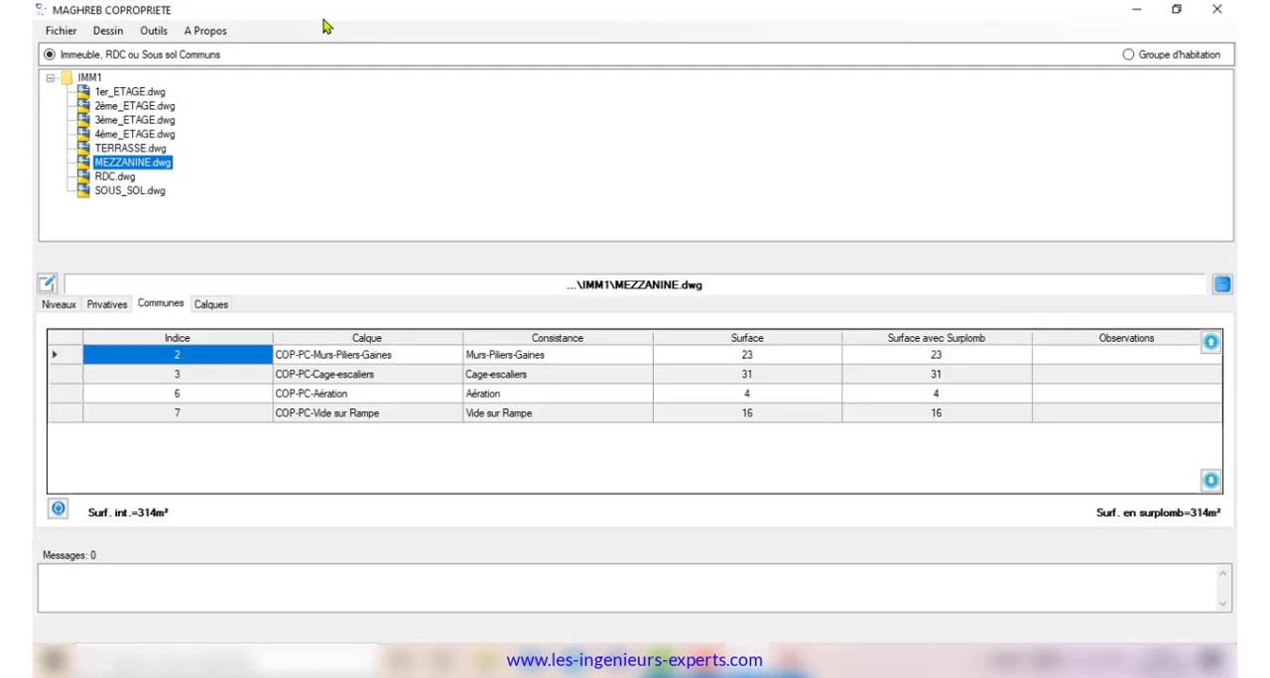
click(110, 305)
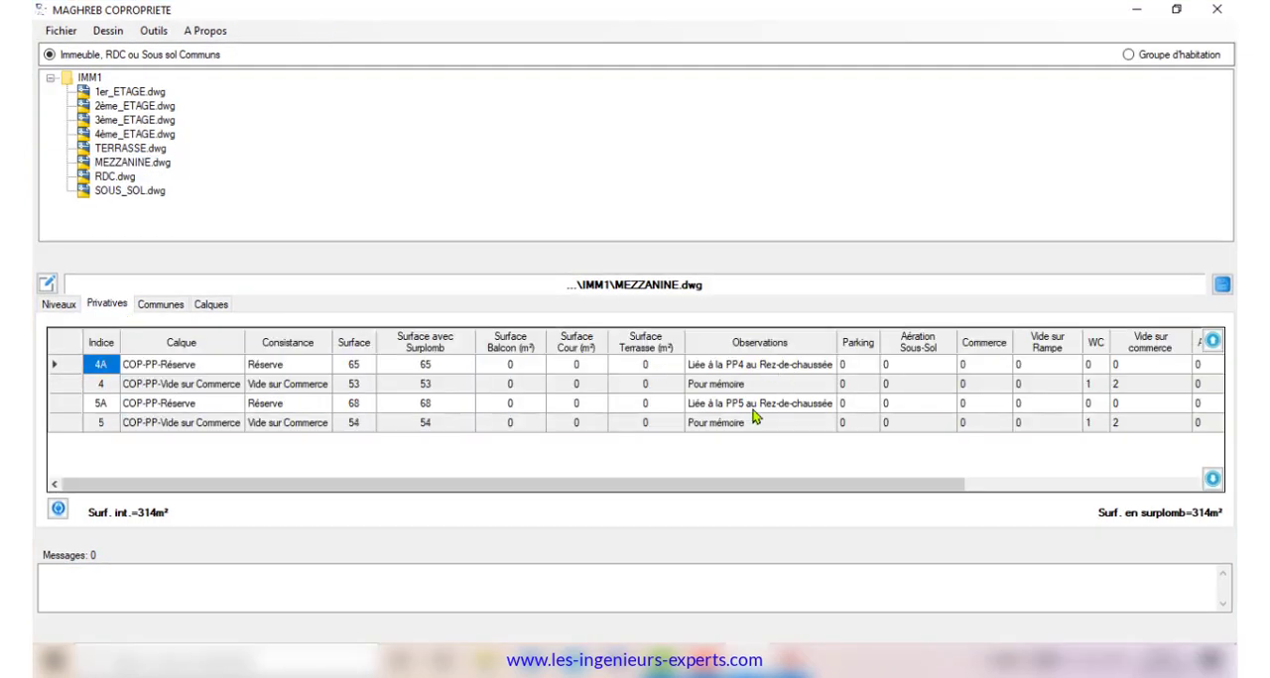
click(1175, 10)
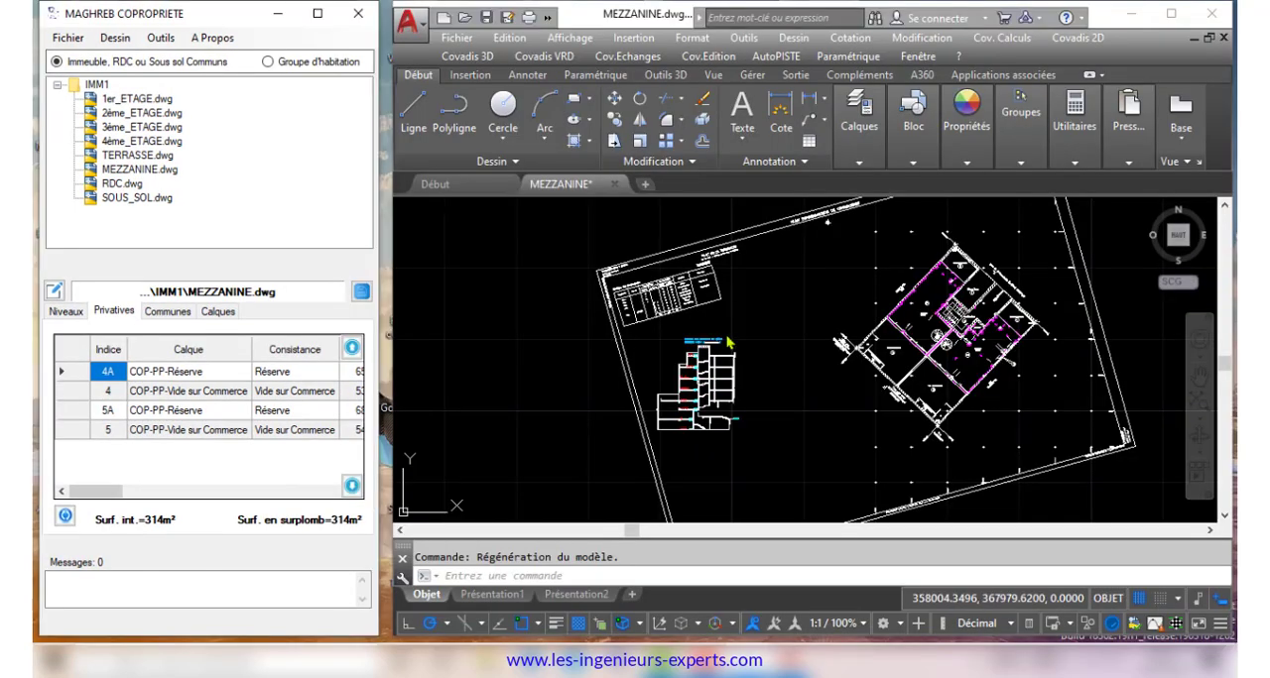
Draw the full sheet set on the mezzanine plan: CARROYAGE, TABLEAU de CONTENANCES, TITRES and NUMEROTATION
scroll(735, 297, down, 2)
click(115, 38)
click(149, 59)
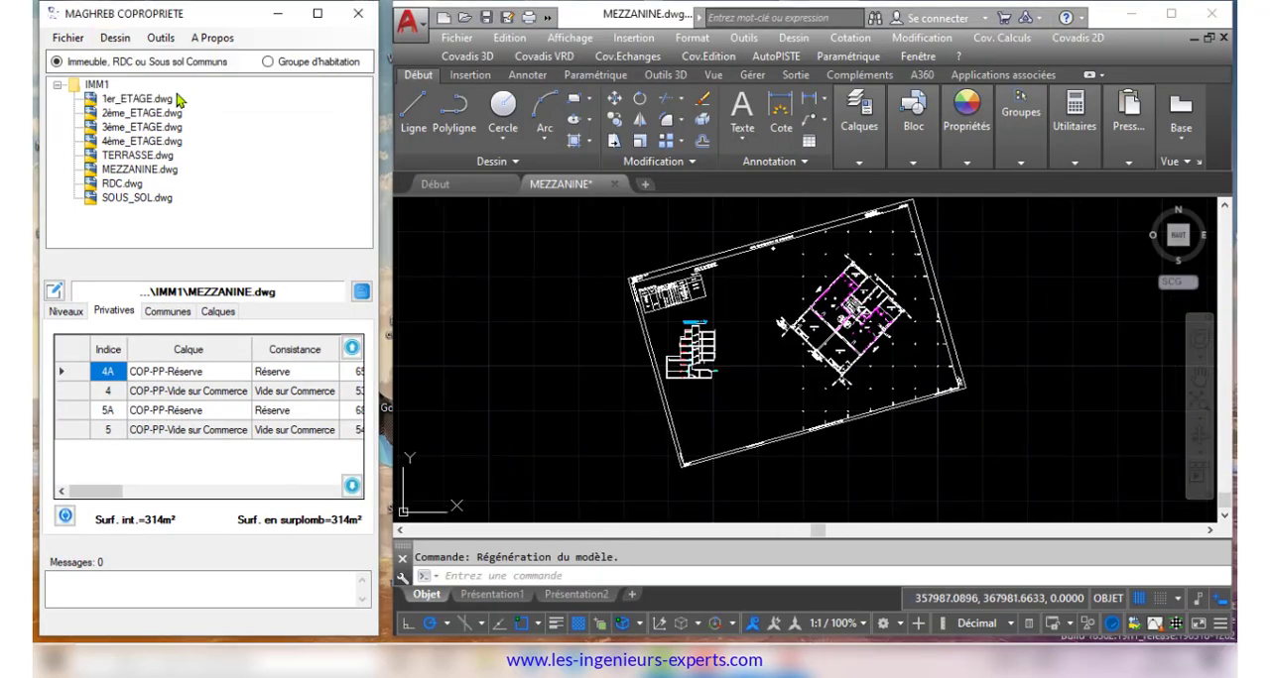
click(332, 306)
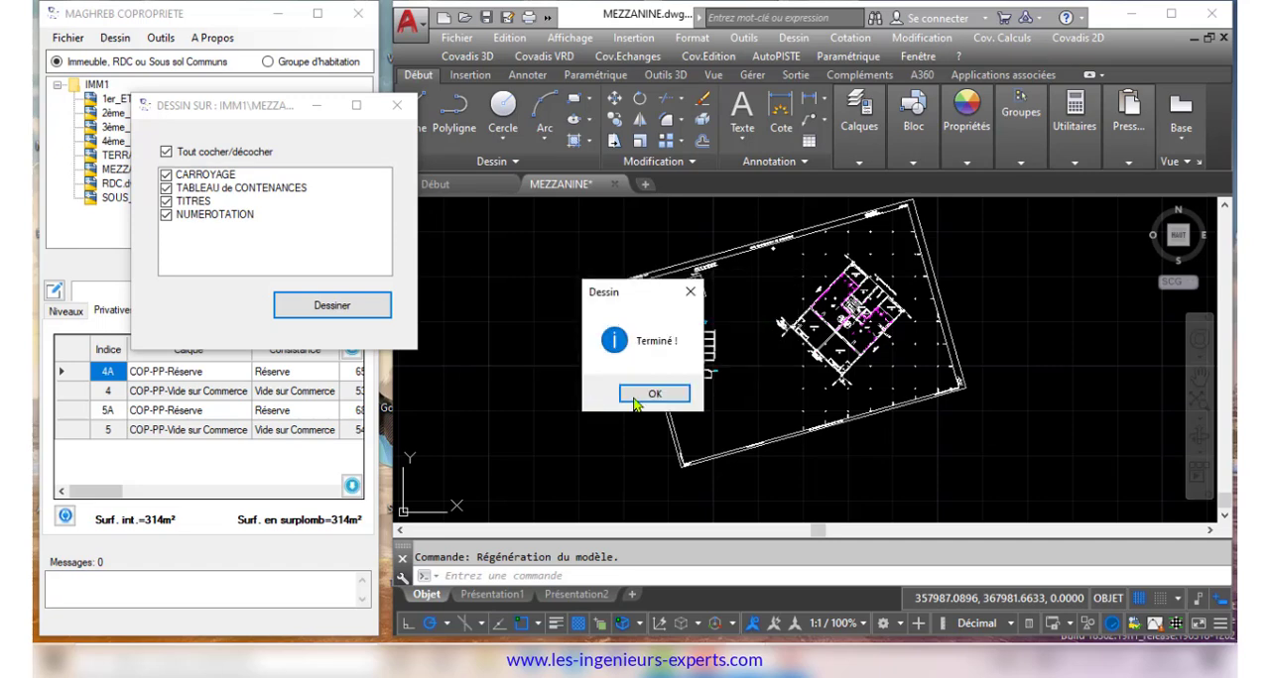
click(653, 394)
Examine the mezzanine's generated contents table with its observations and the whole rotated sheet, and close the drawing dialog
scroll(853, 260, up, 6)
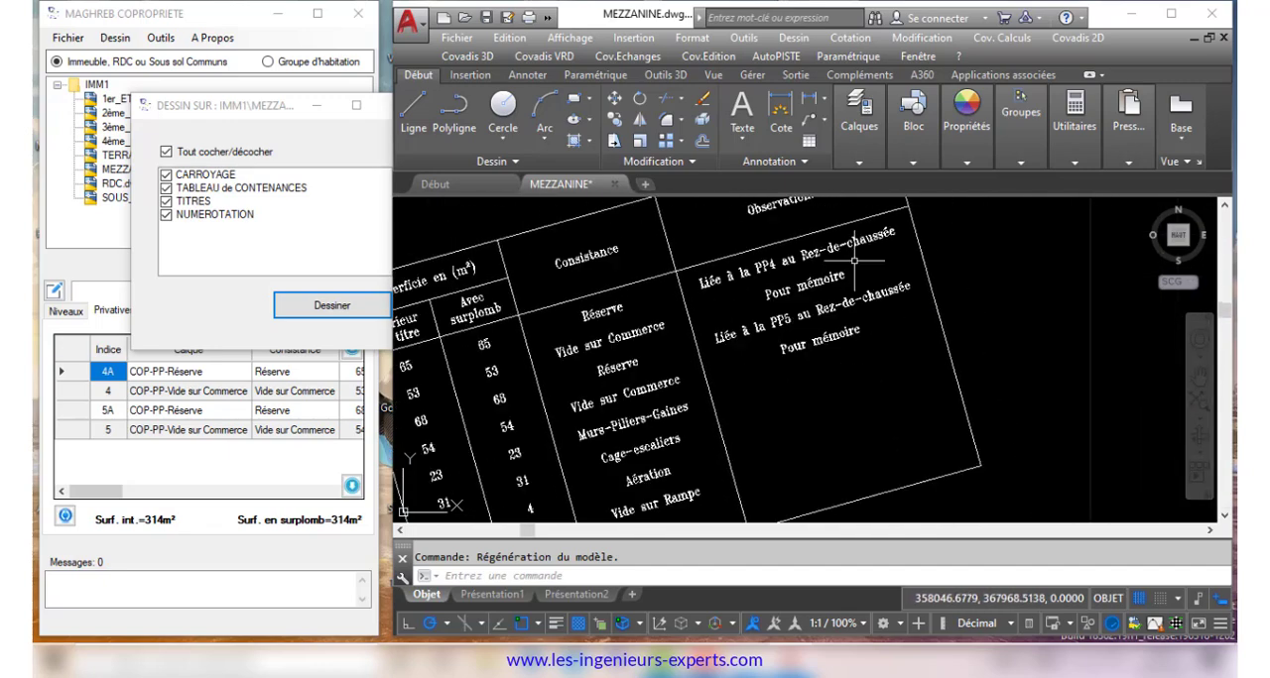
scroll(853, 260, down, 6)
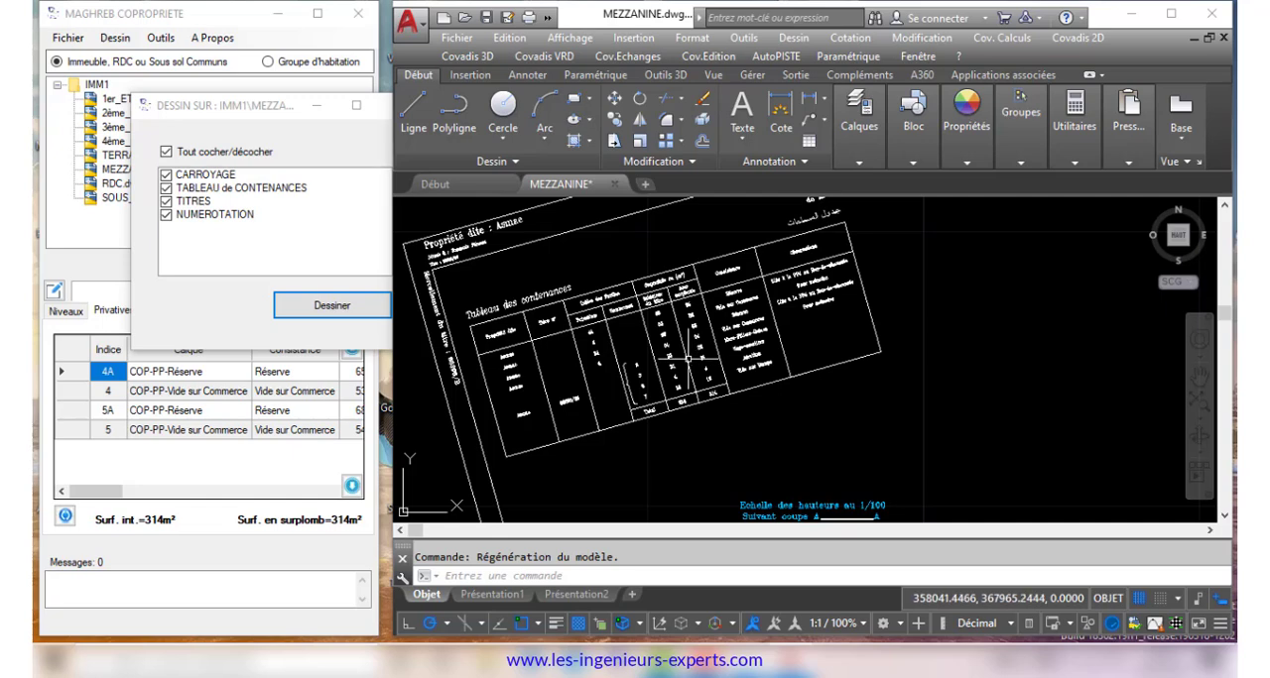
scroll(687, 357, down, 4)
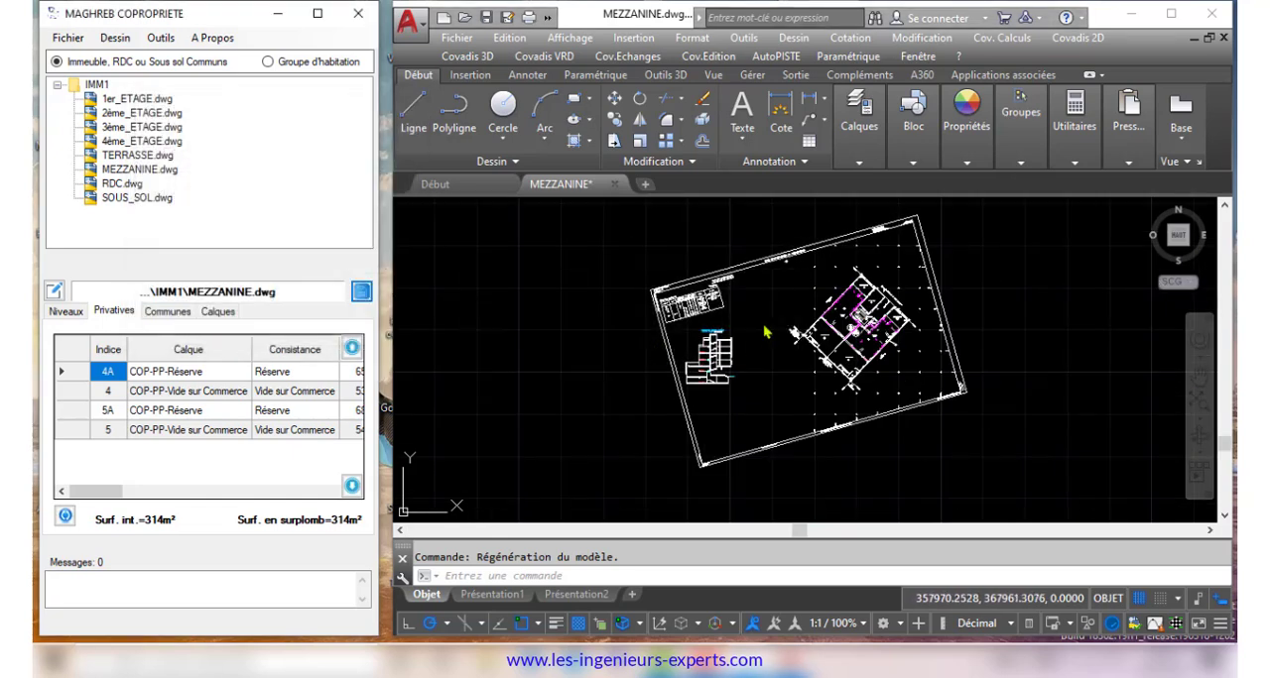
scroll(747, 304, down, 2)
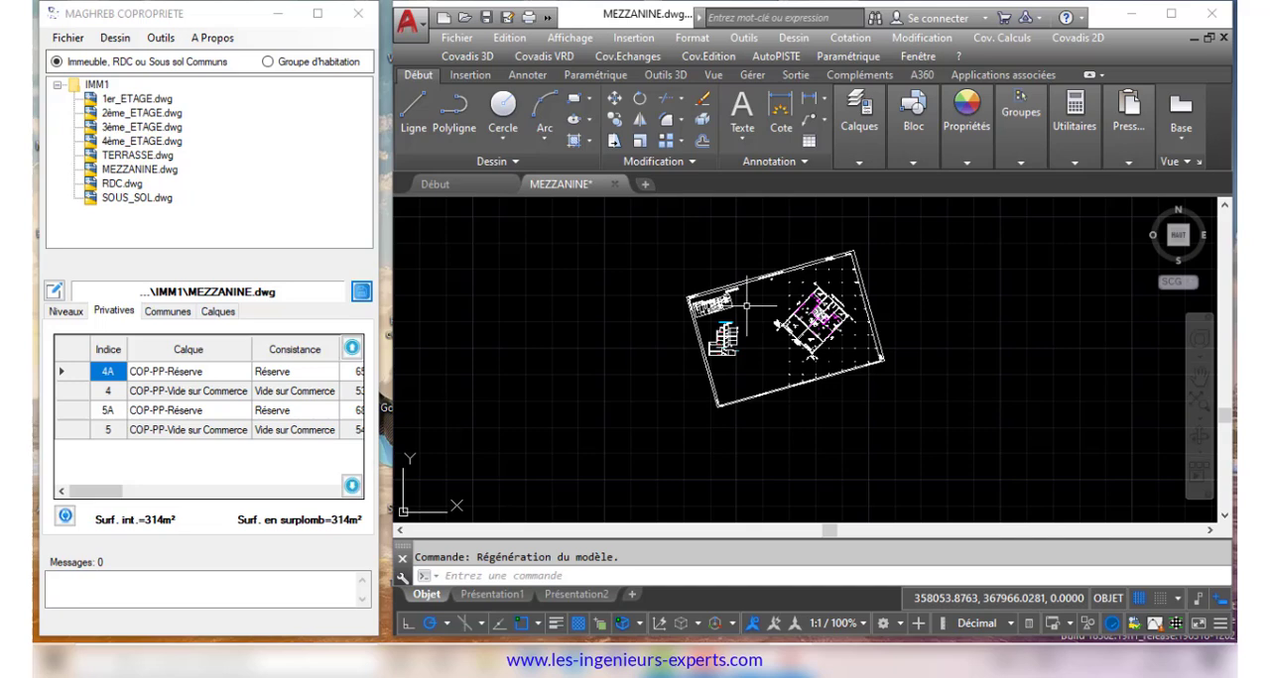
Open the first-floor drawing 1er_ETAGE.dwg from the IMM1 project
double_click(139, 101)
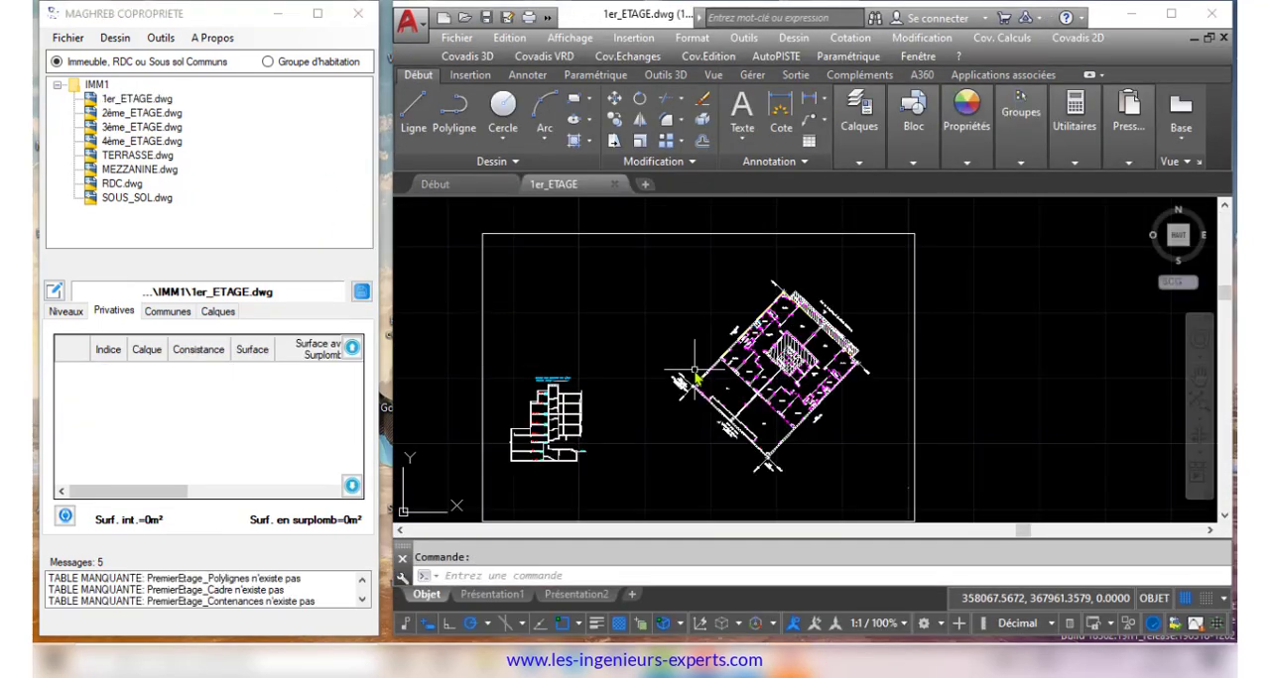
Examine the selected room-name texts across the first-floor plan, then clear the selection
scroll(791, 410, up, 5)
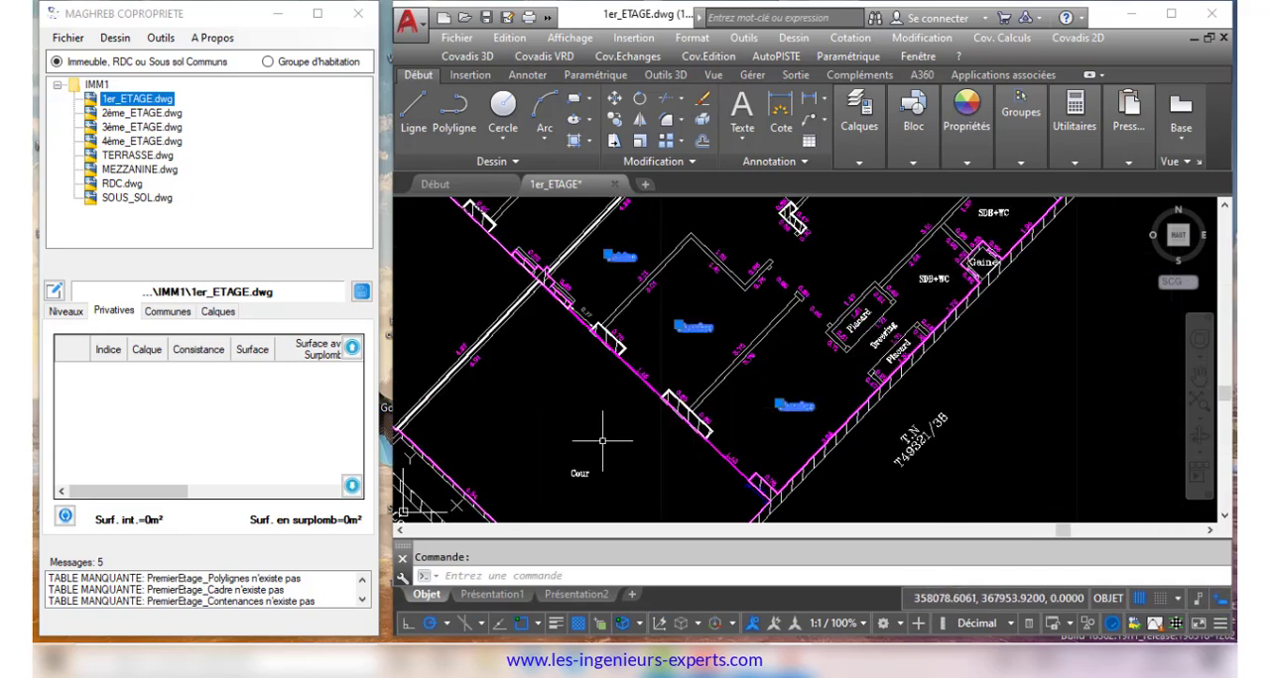
scroll(694, 338, down, 5)
scroll(638, 416, up, 5)
scroll(638, 416, down, 5)
scroll(779, 296, up, 7)
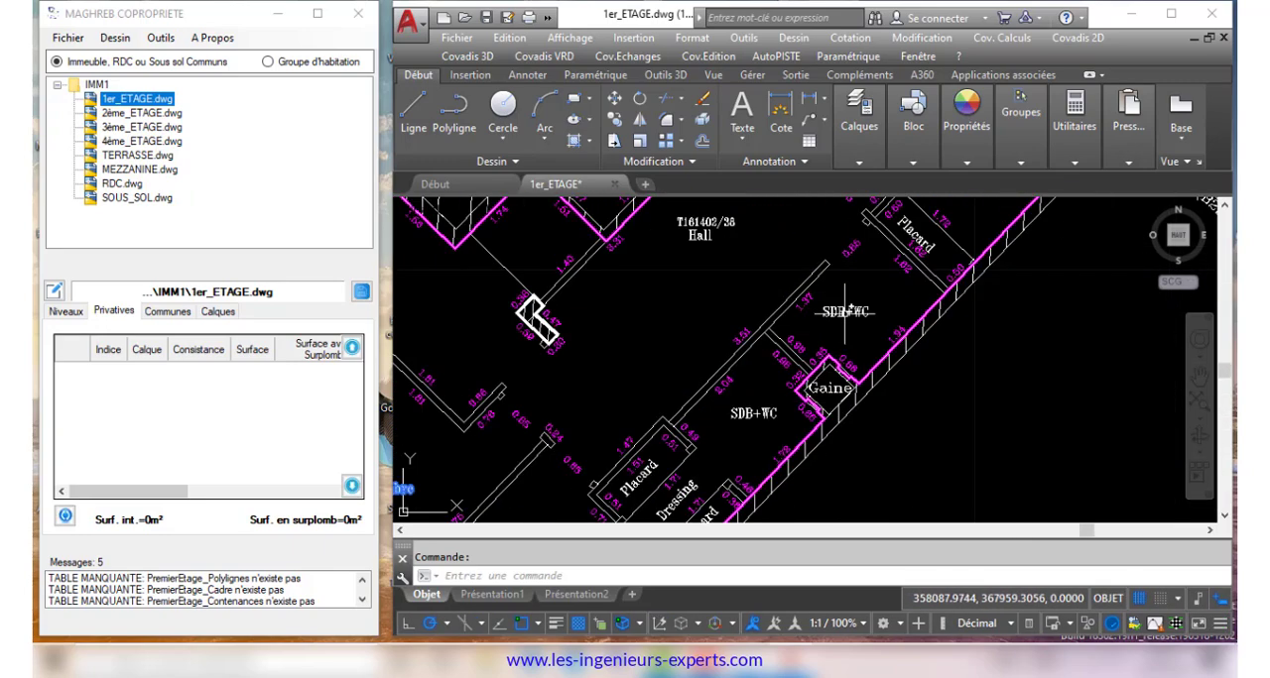
scroll(793, 466, down, 8)
scroll(824, 443, up, 3)
scroll(825, 446, up, 5)
scroll(905, 332, down, 5)
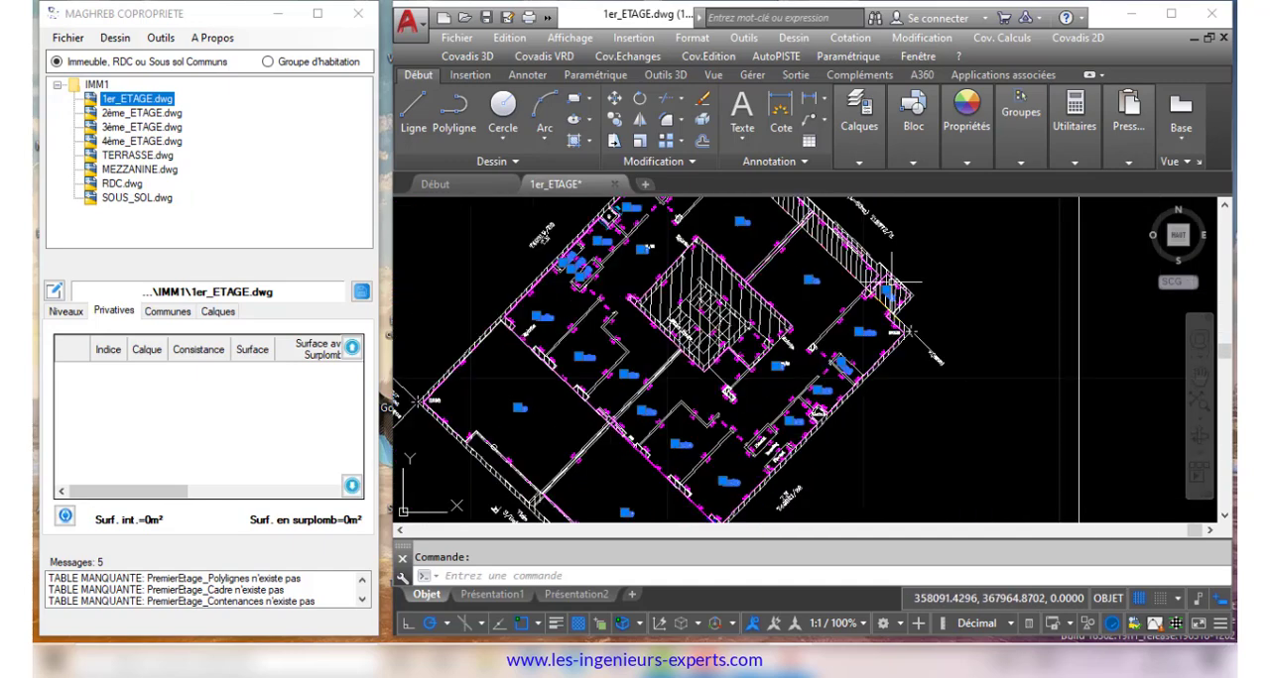
scroll(794, 422, up, 5)
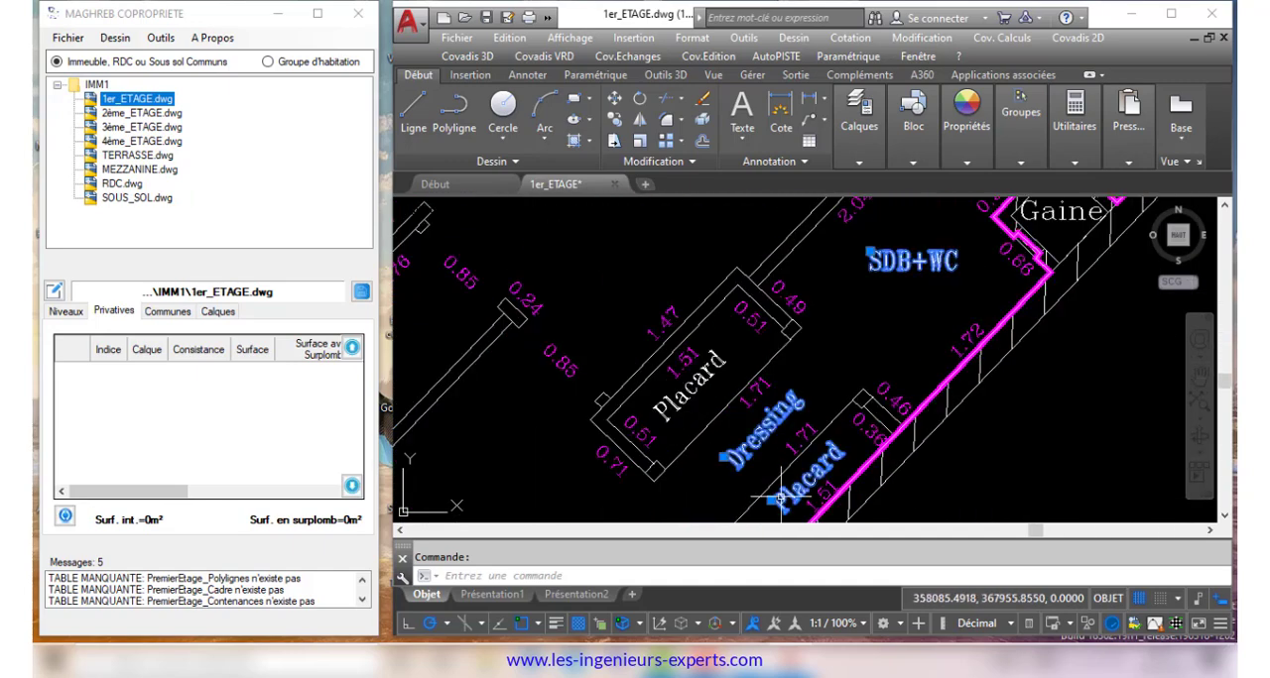
scroll(809, 342, down, 5)
scroll(808, 341, down, 2)
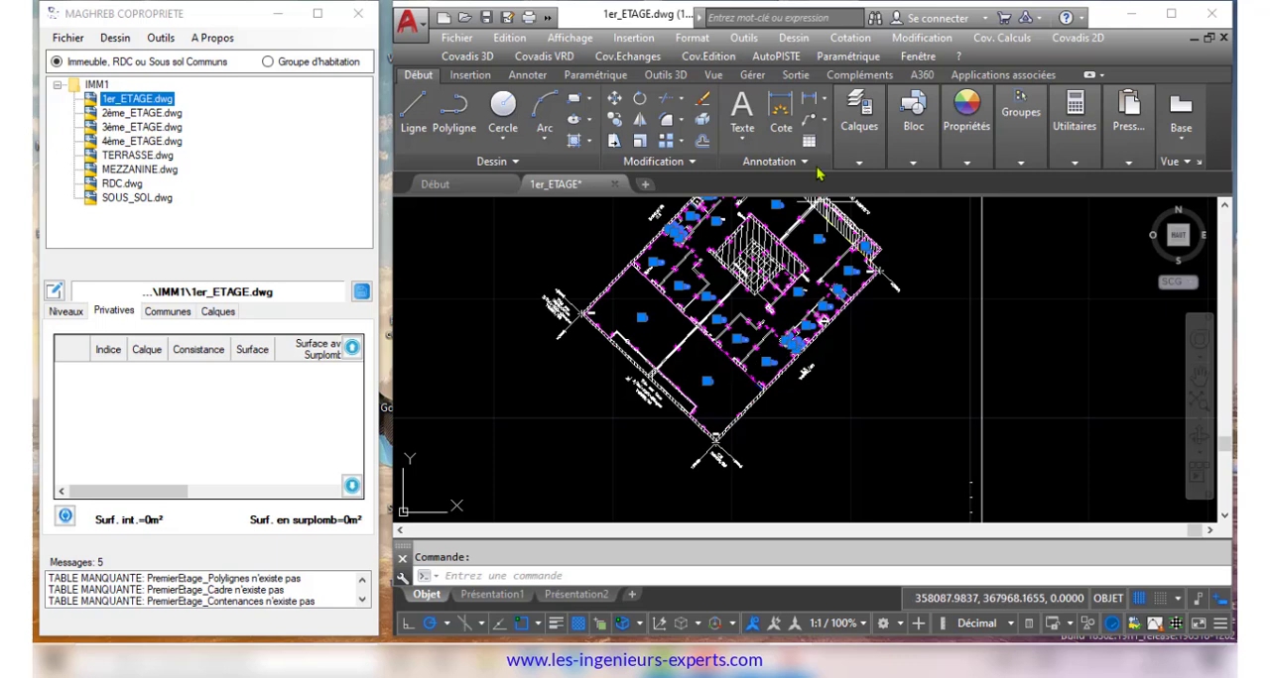
click(874, 400)
key(Escape)
key(Escape)
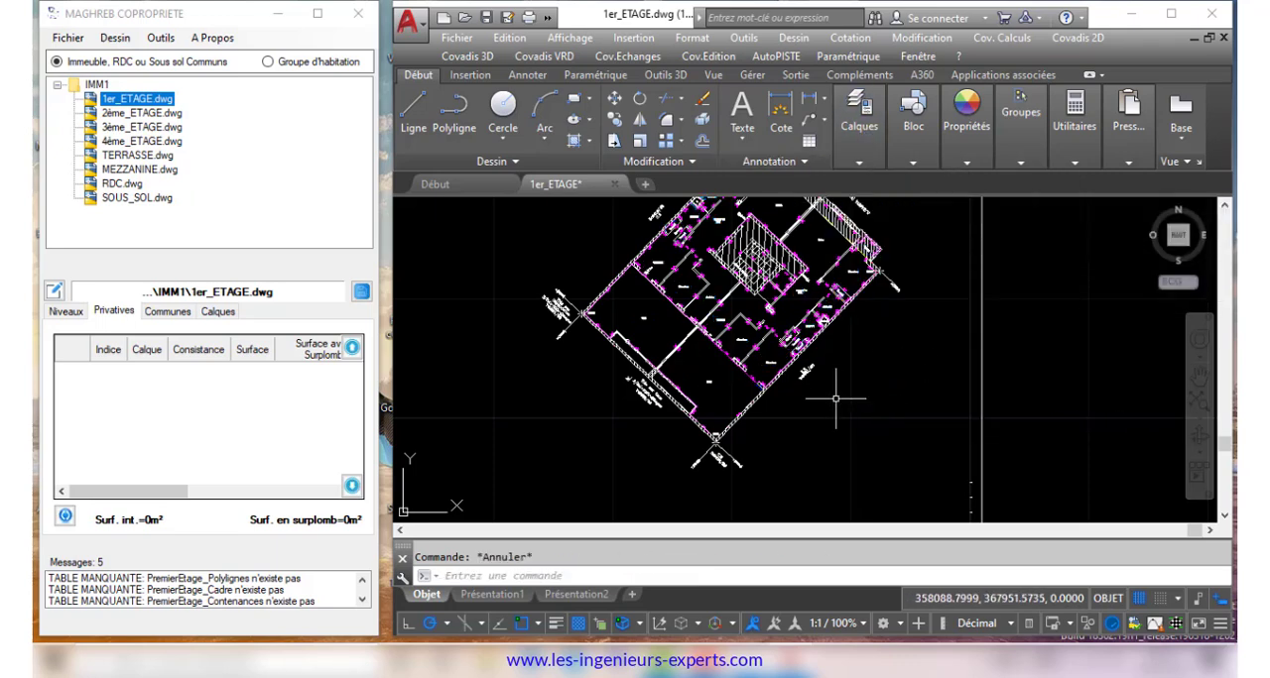
Select the closed outline around the street-side balcony to inspect it, then deselect it
scroll(871, 259, up, 8)
scroll(808, 238, up, 4)
click(812, 334)
click(793, 350)
scroll(787, 340, down, 4)
scroll(792, 302, up, 3)
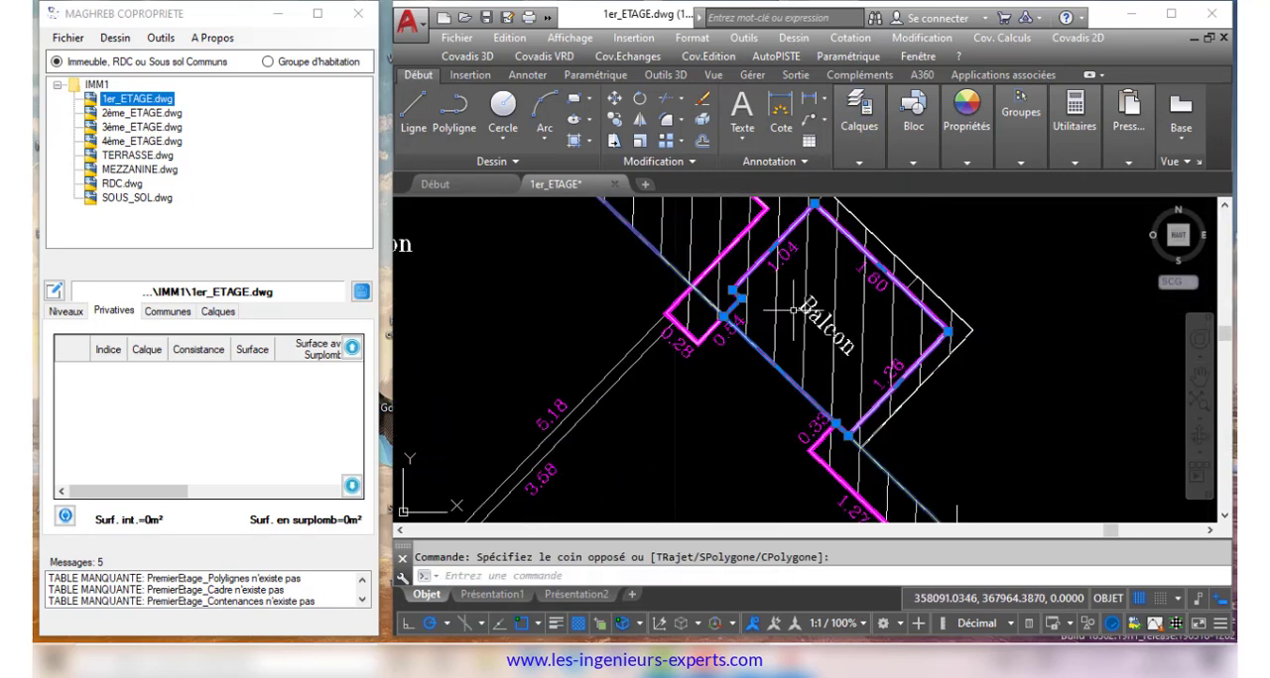
key(Escape)
scroll(792, 310, down, 5)
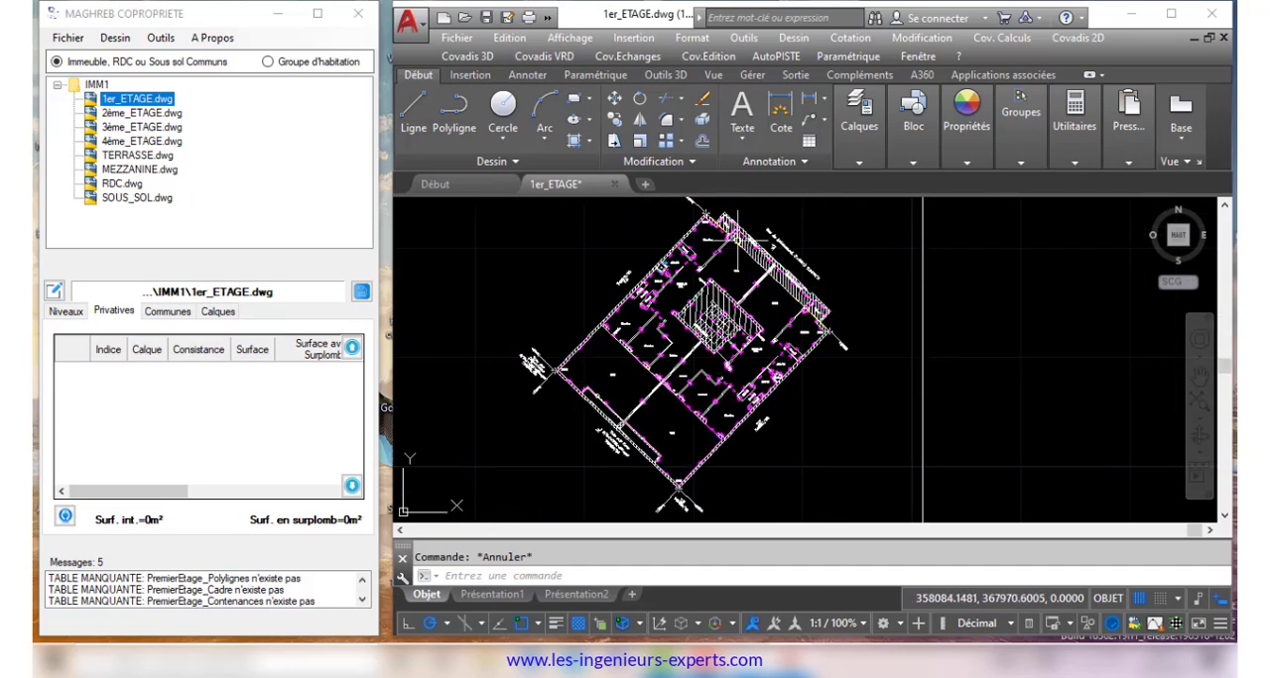
Save the drawing and define its first-floor level from elevation 5.1 to 8, scale 50, with a 314 m² interior surface
scroll(595, 248, down, 6)
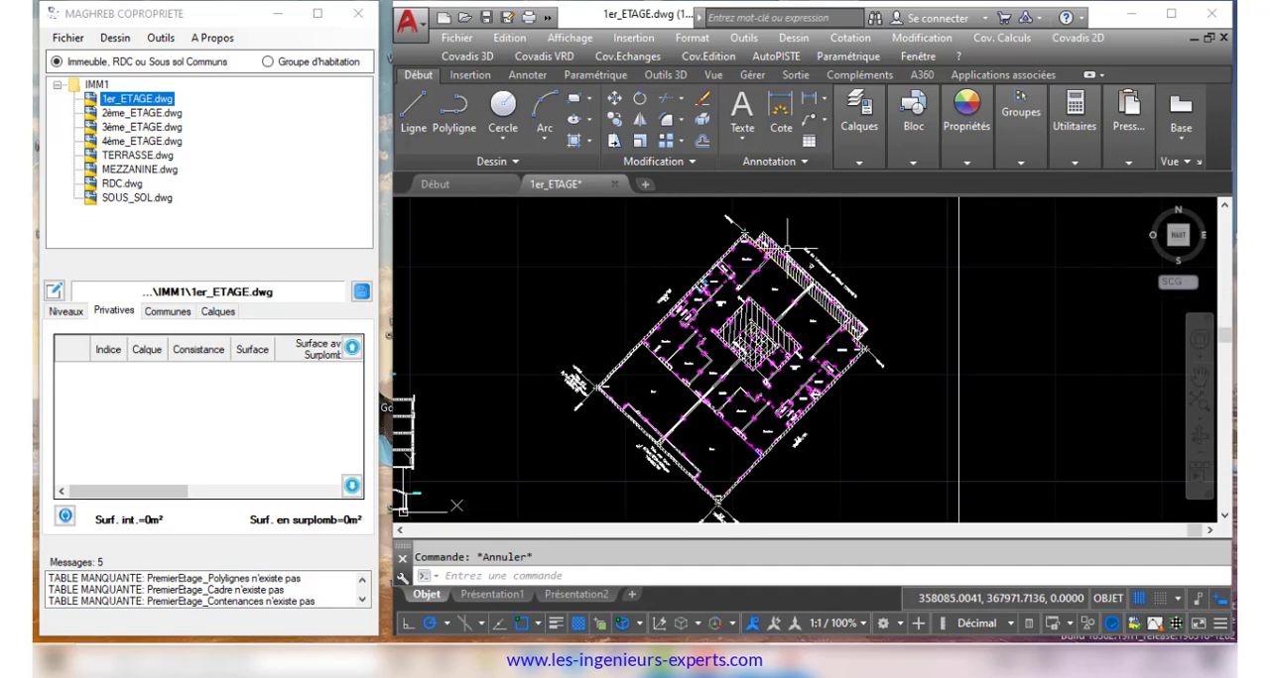
click(487, 18)
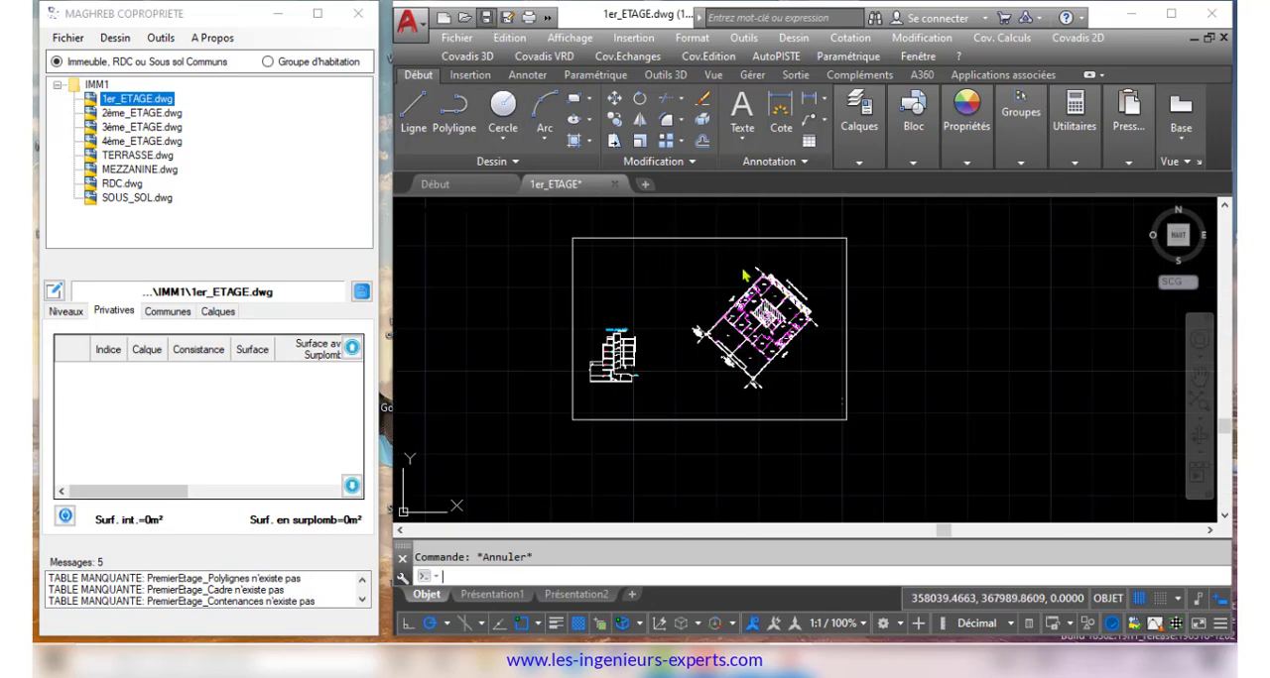
click(65, 311)
click(119, 404)
click(120, 407)
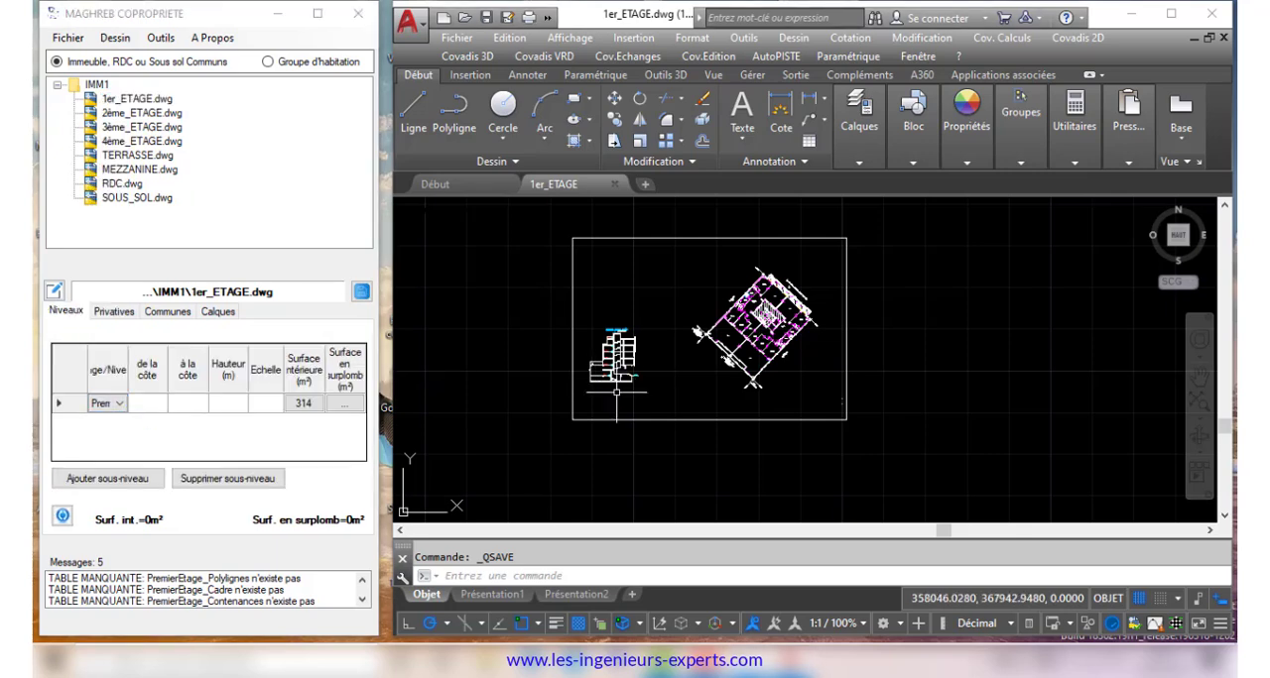
Set the first floor's overhang surface to 331 m² by picking its outer boundary polyline in the plan
click(345, 404)
click(390, 200)
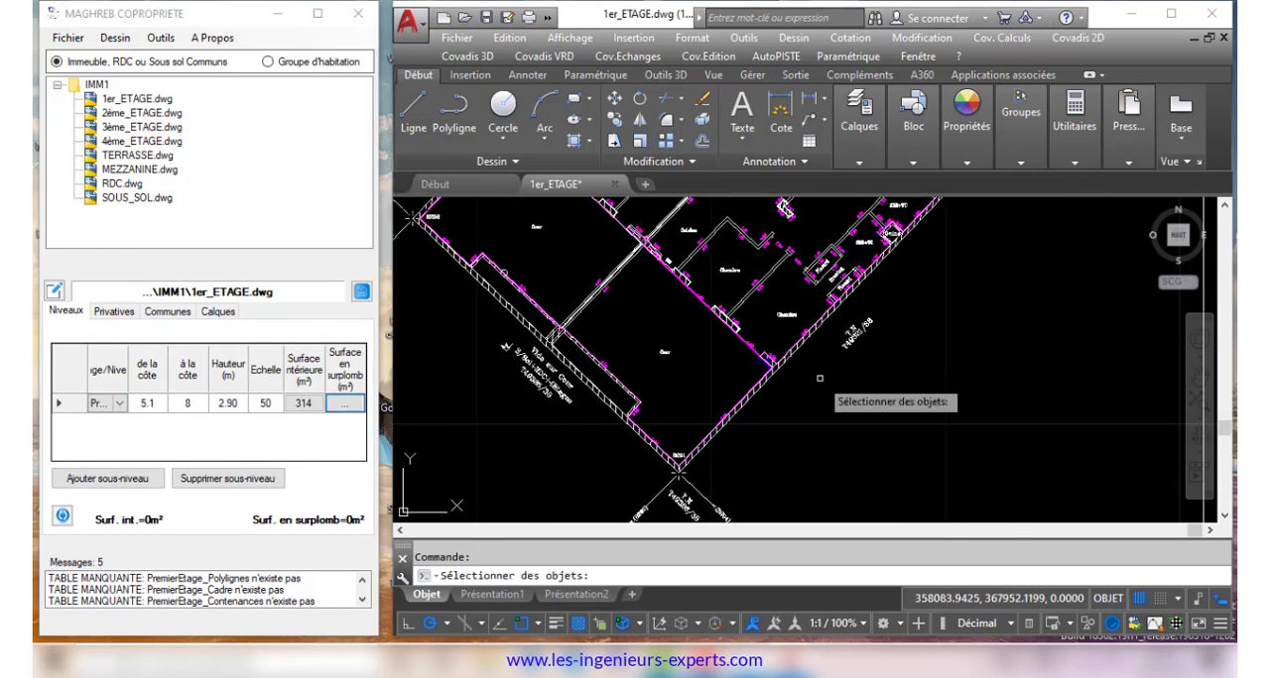
scroll(752, 399, up, 5)
click(722, 416)
scroll(839, 394, down, 6)
right_click(866, 387)
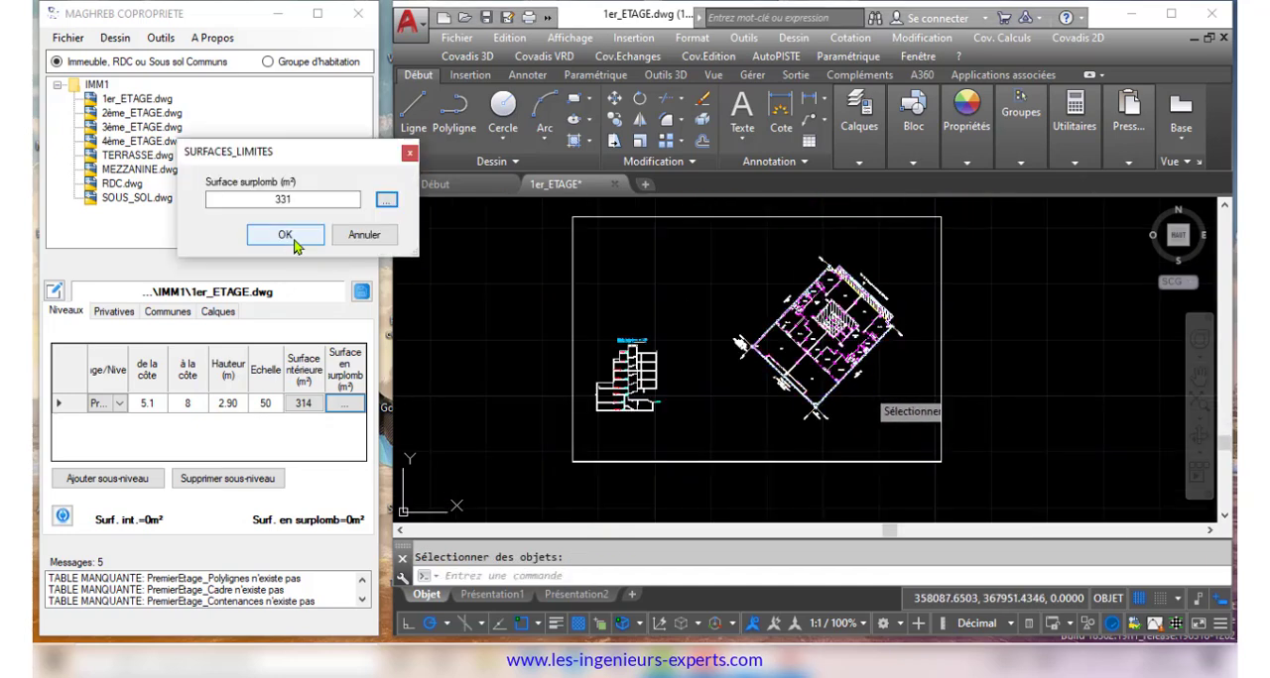
click(292, 244)
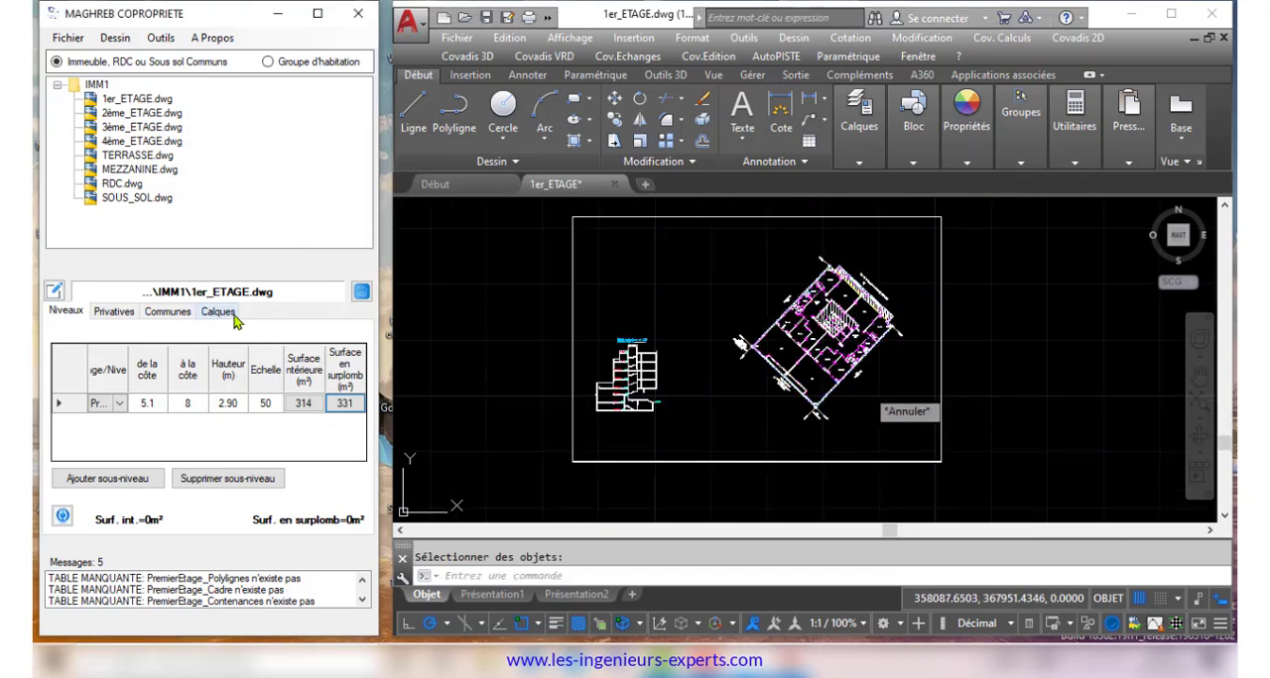
Load the first-floor drawing's polylines into the project and update its layers table
click(193, 61)
click(254, 181)
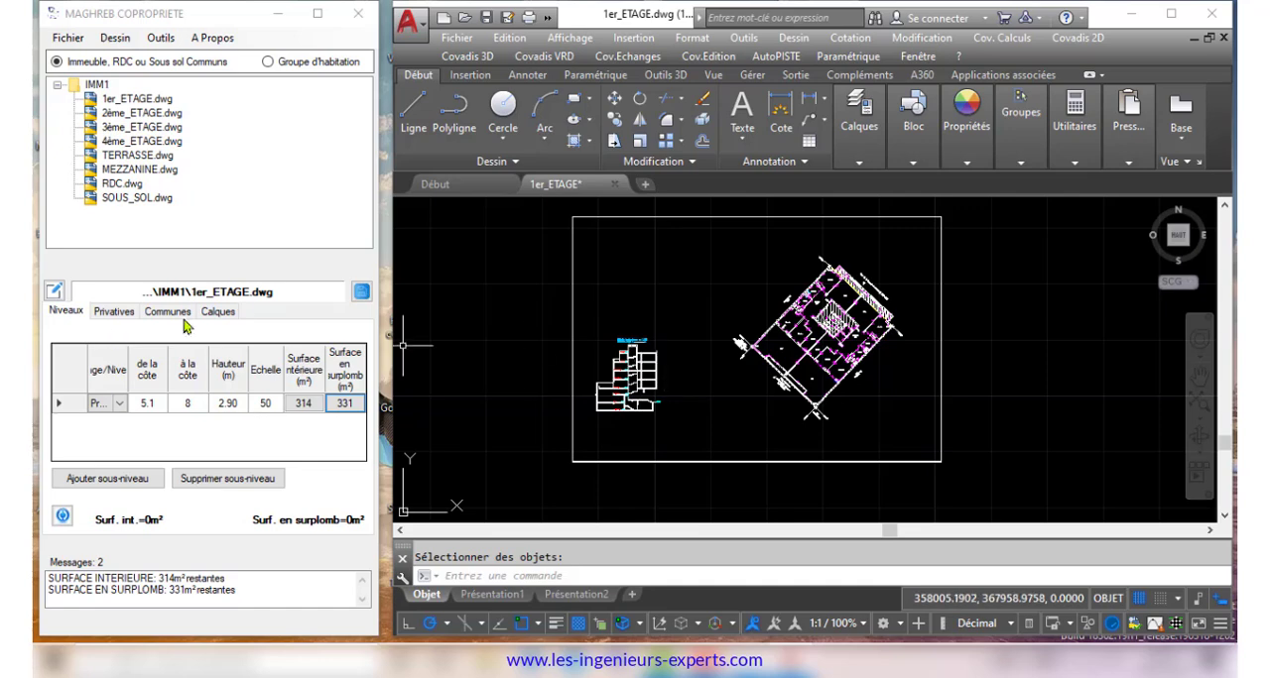
click(217, 311)
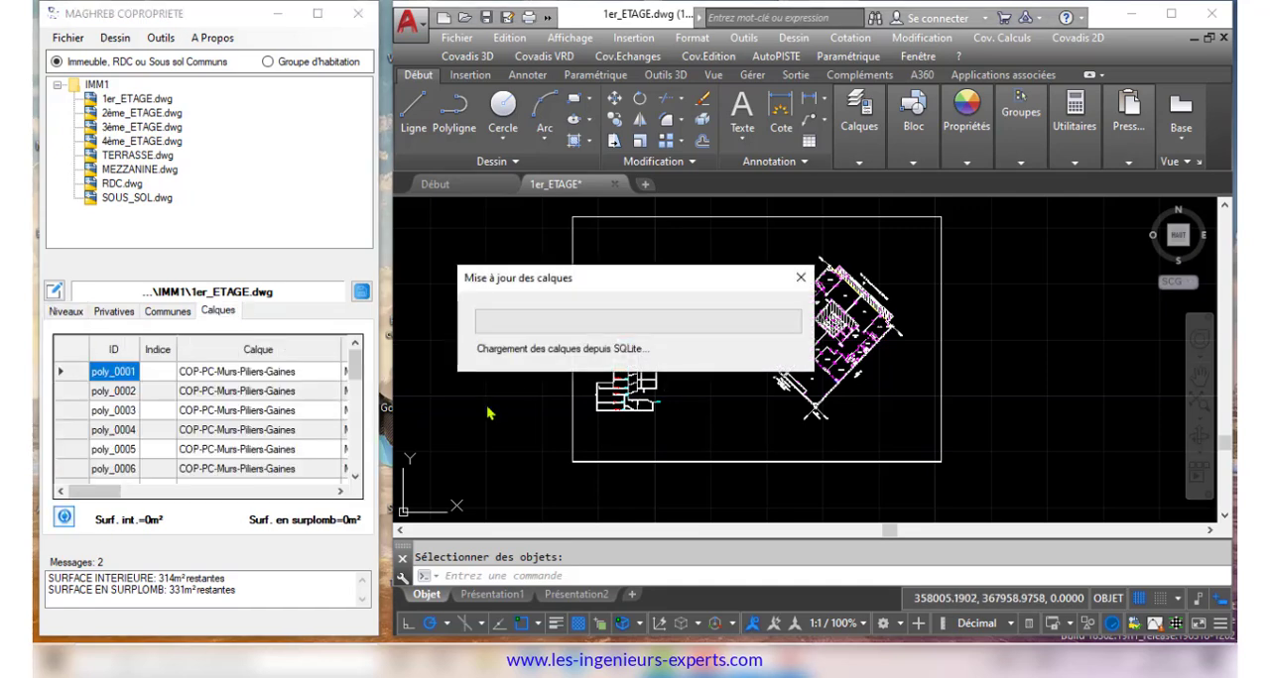
key(Return)
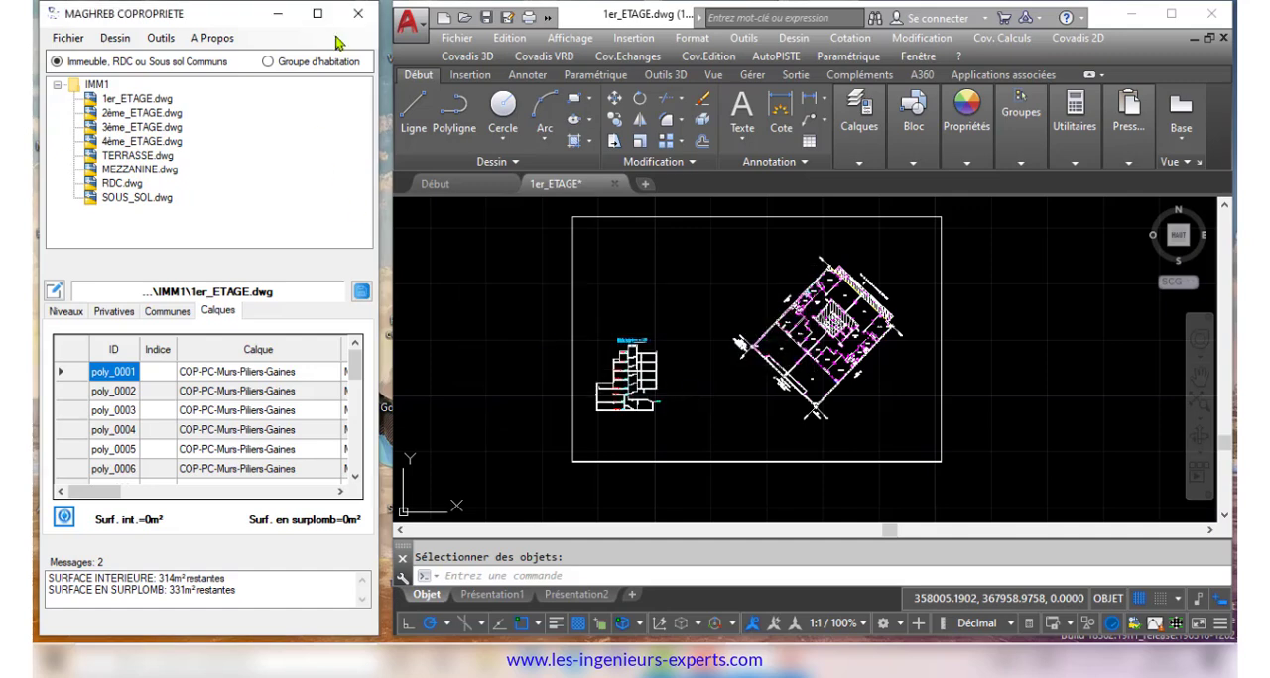
Examine the first-floor layers table in full width down to its last rows, and rerun the data check
click(317, 12)
drag(813, 487, 1062, 487)
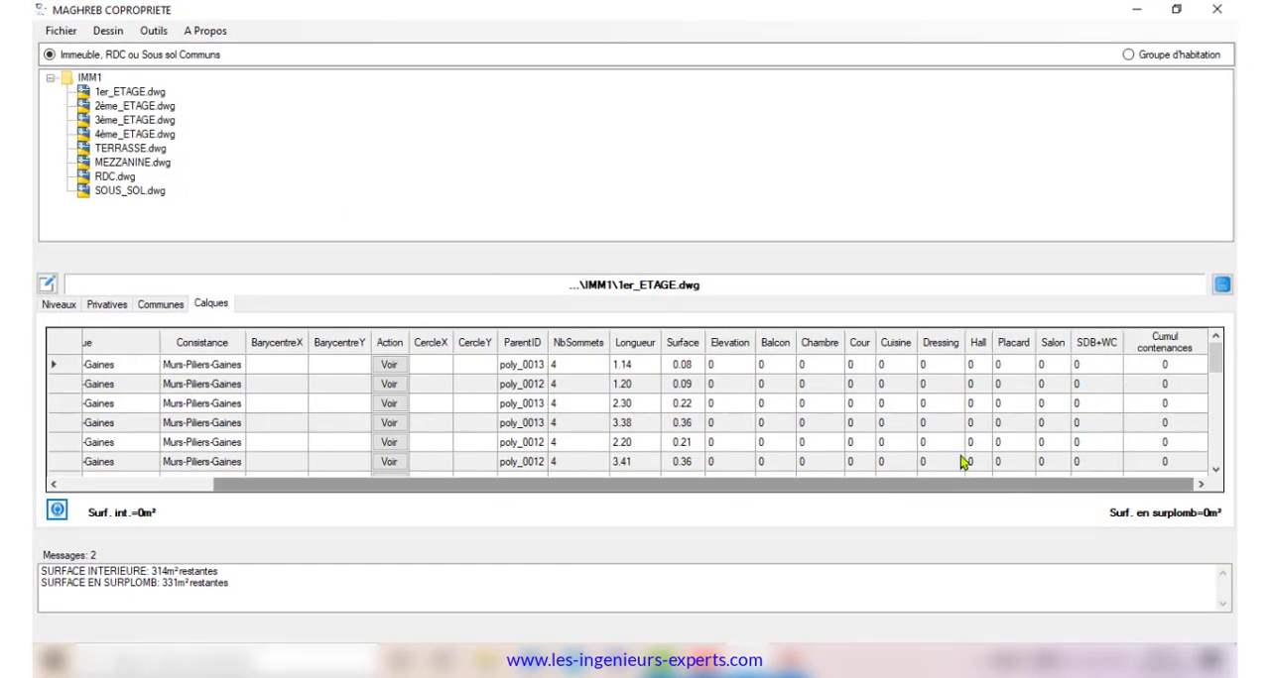
drag(1216, 359, 1228, 472)
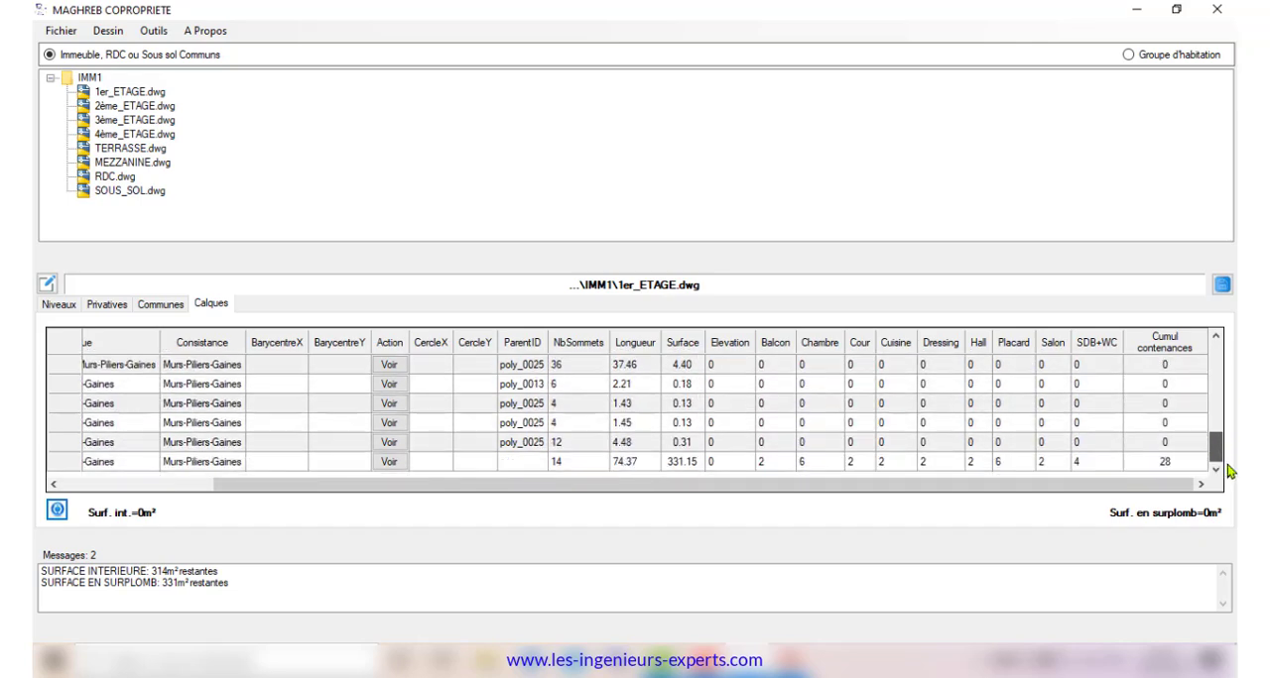
click(1175, 10)
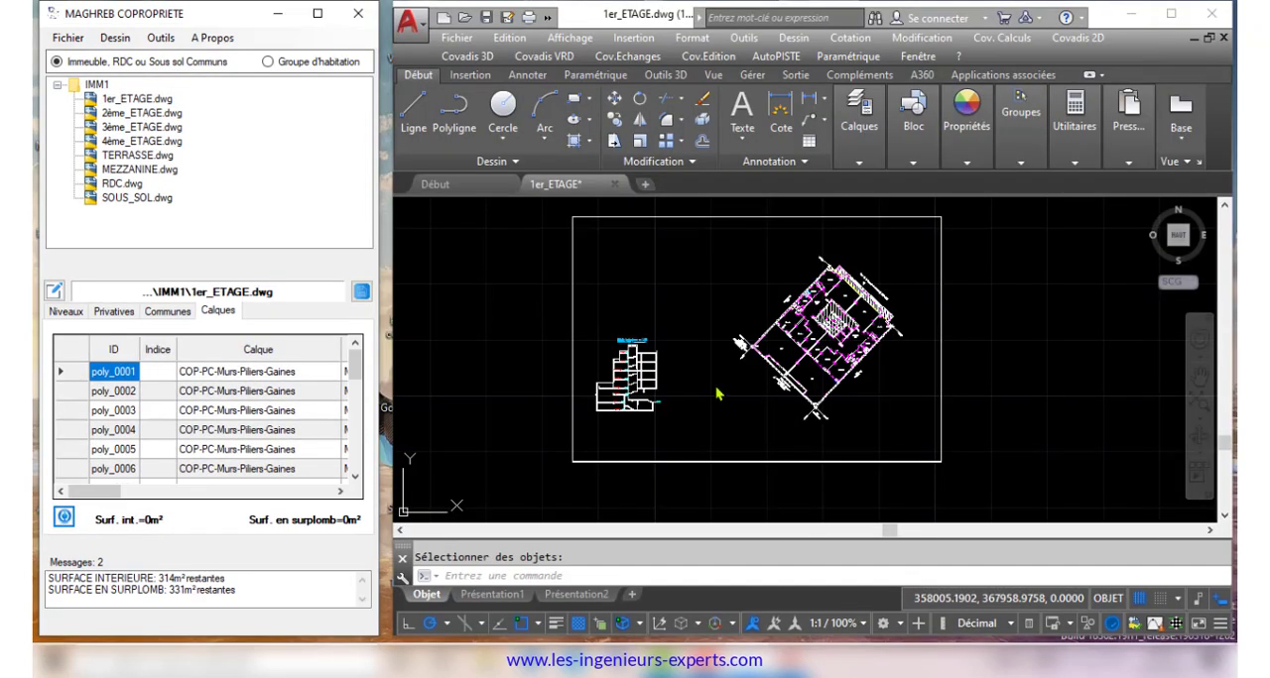
click(360, 292)
click(688, 328)
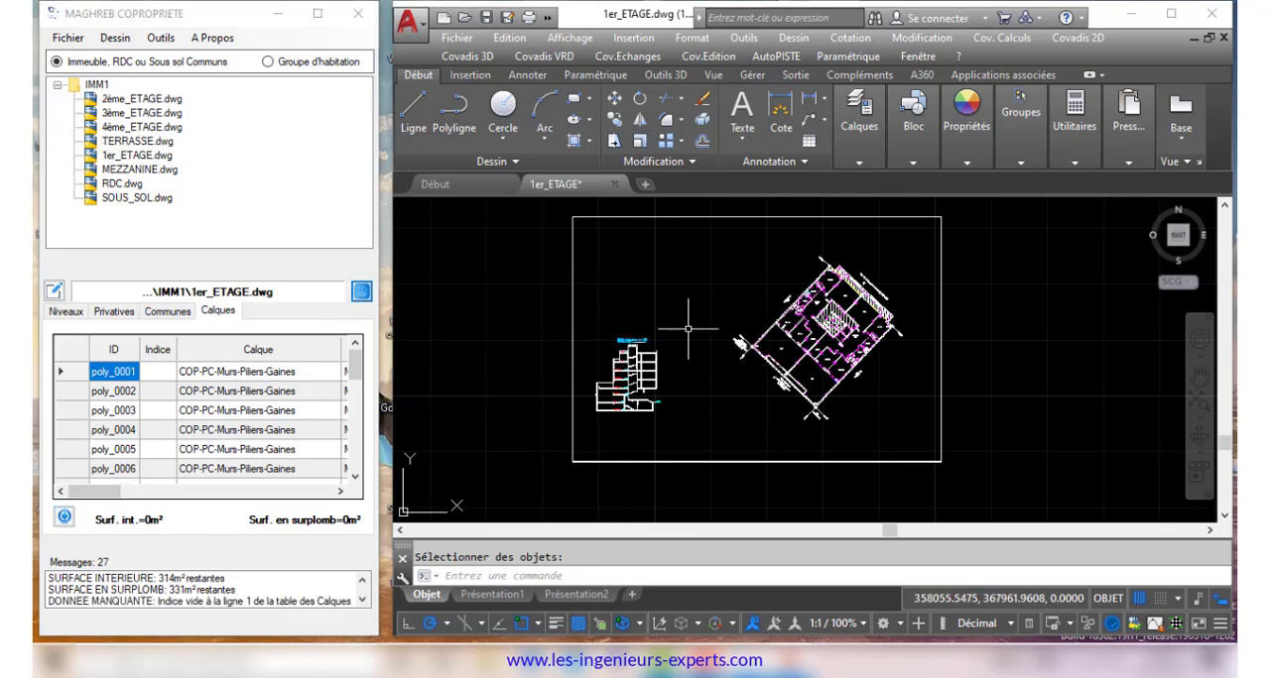
Select the first apartment's outline to check its layer and contour from courtyard to balcony, then deselect it
key(Escape)
scroll(841, 310, up, 9)
click(678, 315)
scroll(742, 316, down, 4)
scroll(742, 316, down, 4)
click(851, 134)
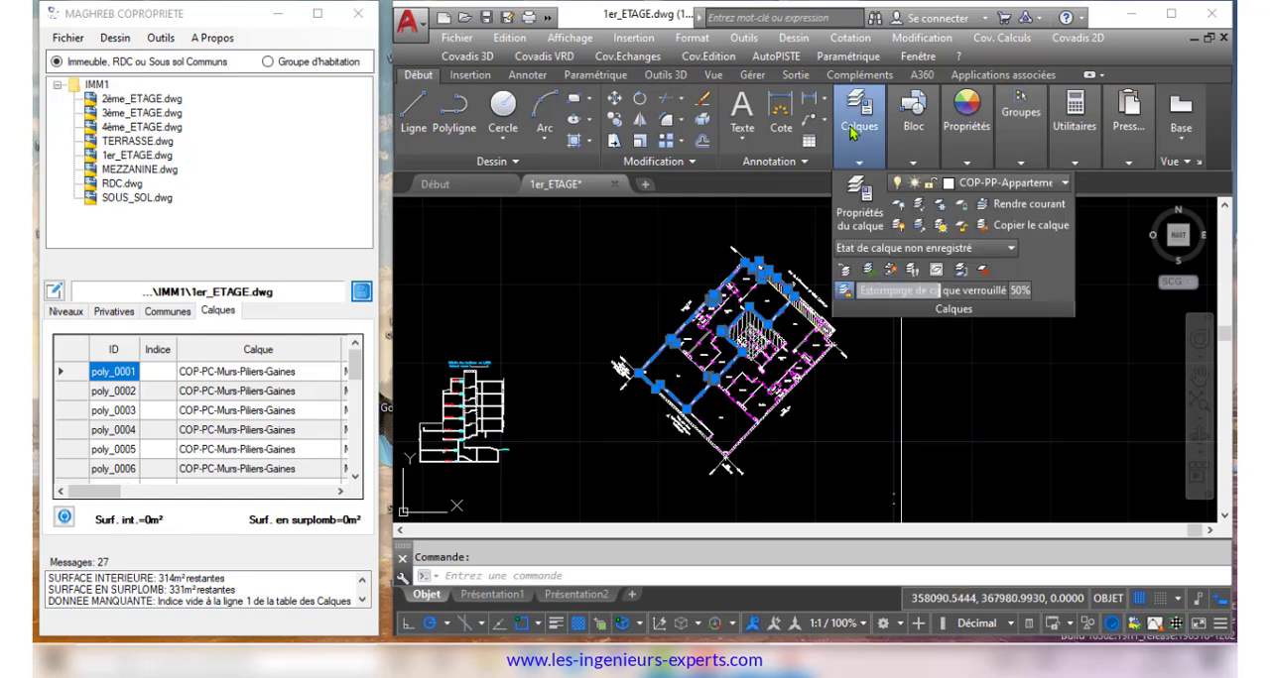
scroll(819, 213, up, 6)
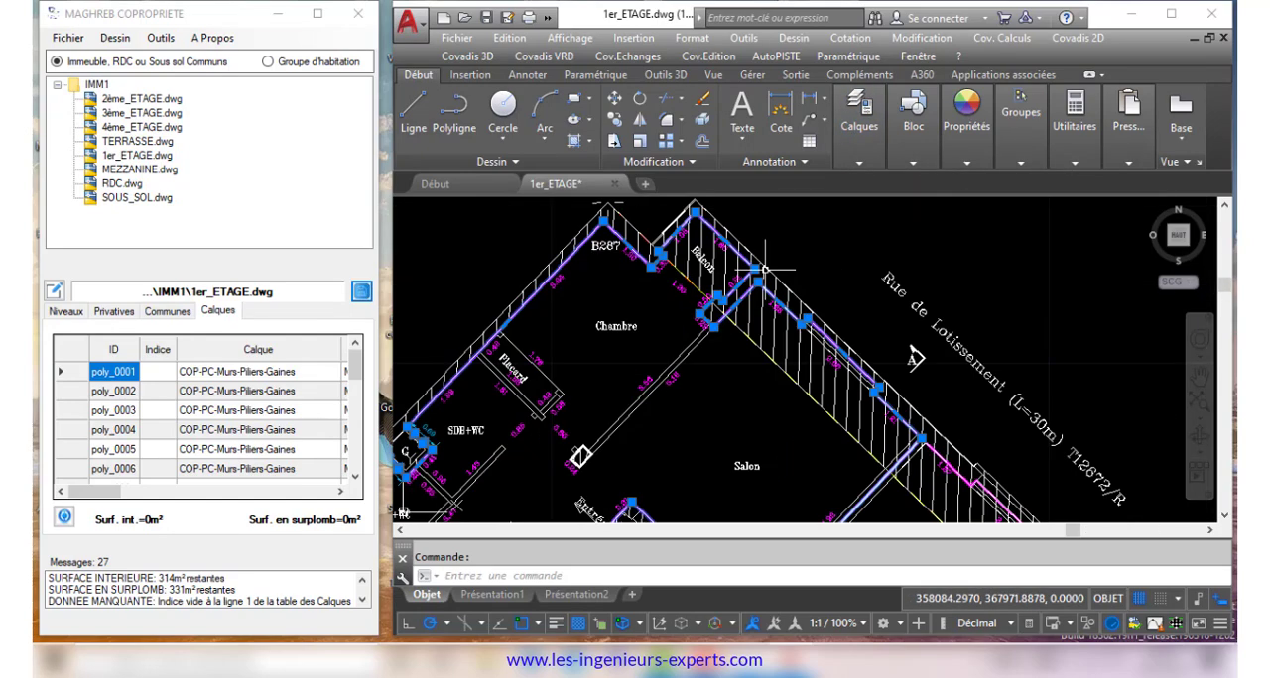
scroll(829, 217, down, 5)
scroll(831, 218, up, 3)
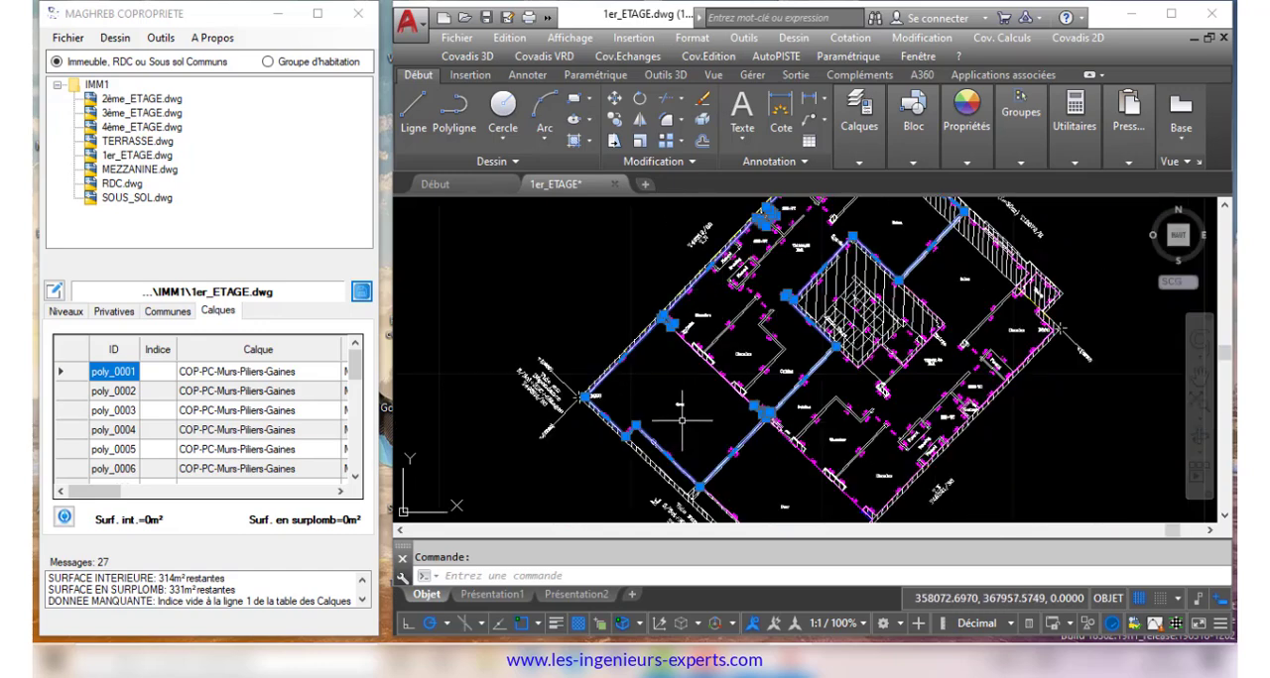
scroll(685, 407, up, 5)
scroll(683, 421, down, 6)
scroll(660, 425, up, 4)
scroll(975, 330, down, 6)
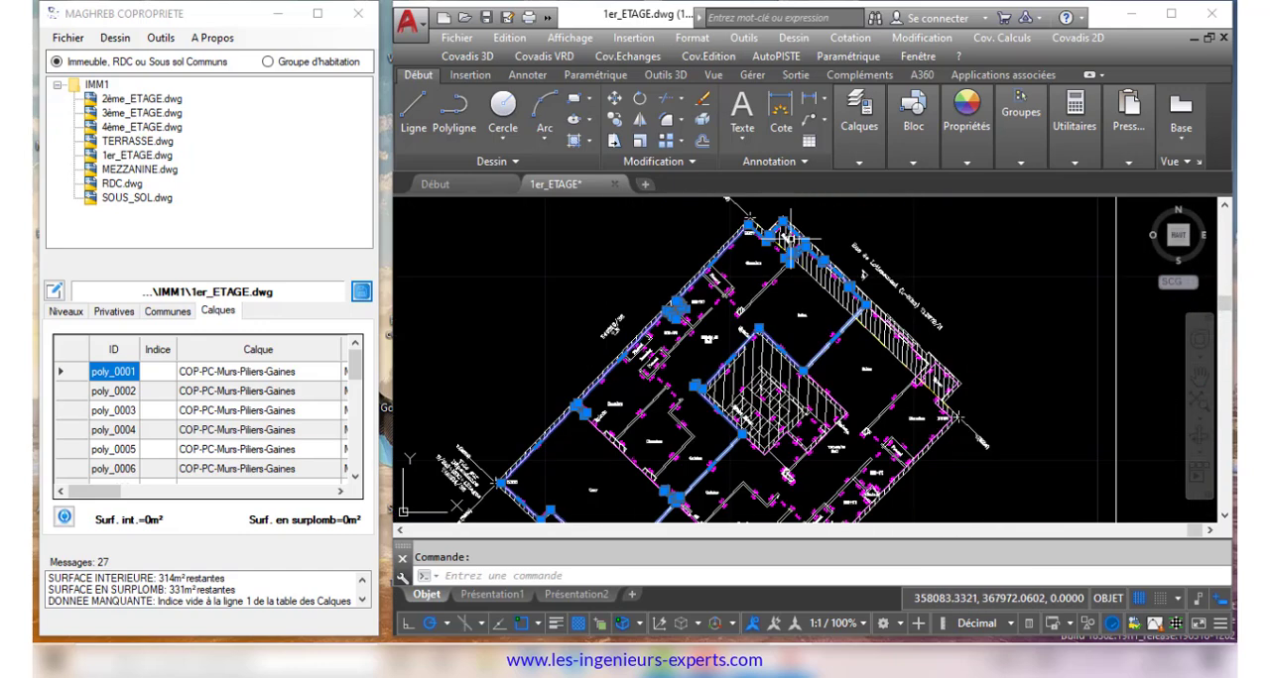
key(Escape)
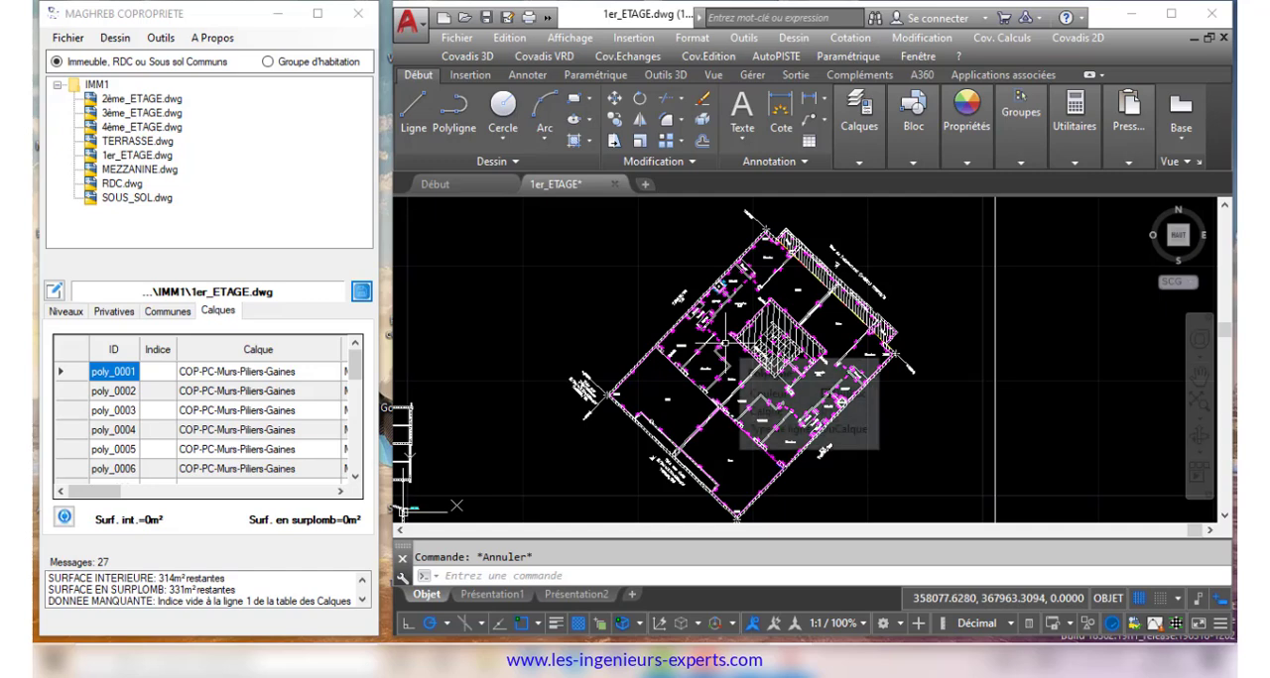
Automatically number the first apartment's polylines with index 8, excluding the COP-PC-Murs-Piliers-Gaines layer, and place its number
click(159, 37)
click(272, 82)
scroll(722, 349, up, 4)
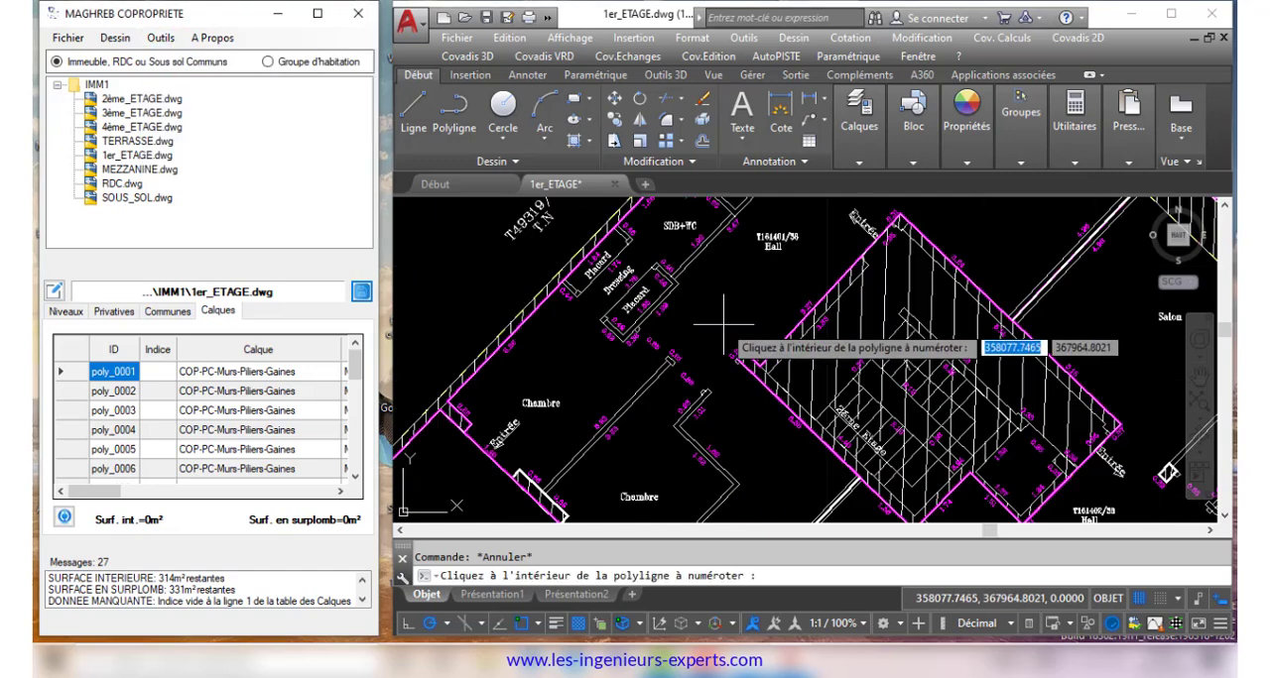
click(734, 297)
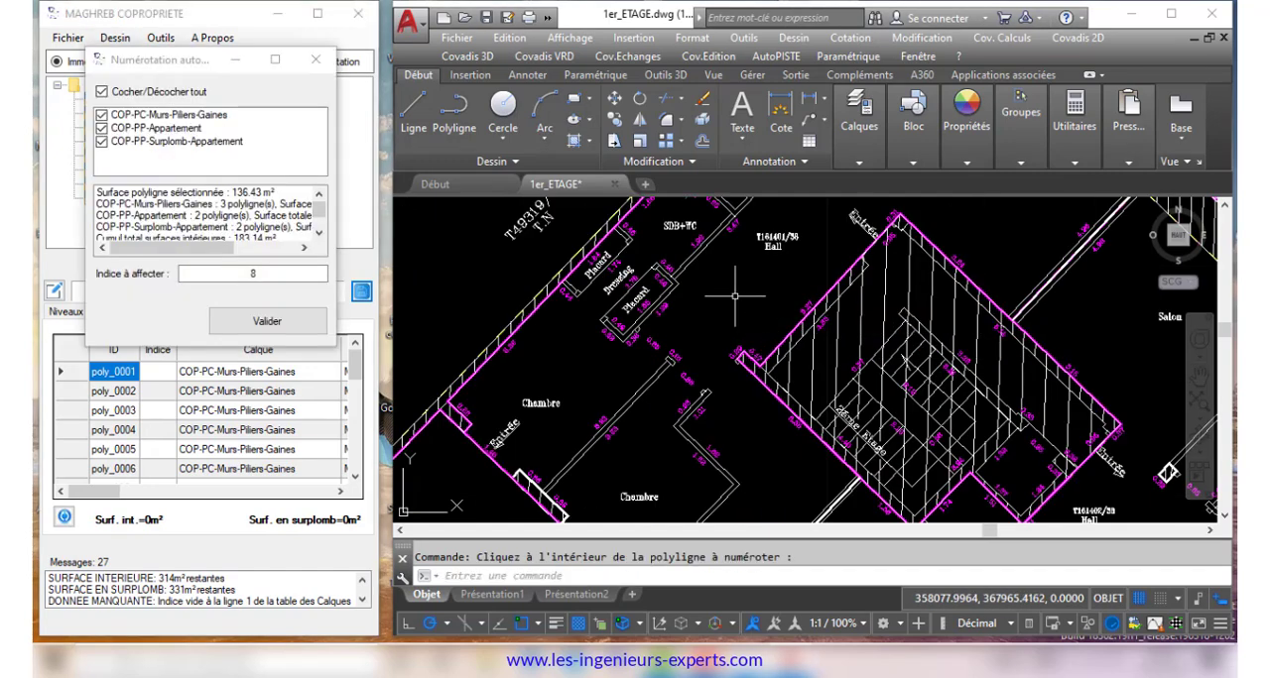
click(104, 116)
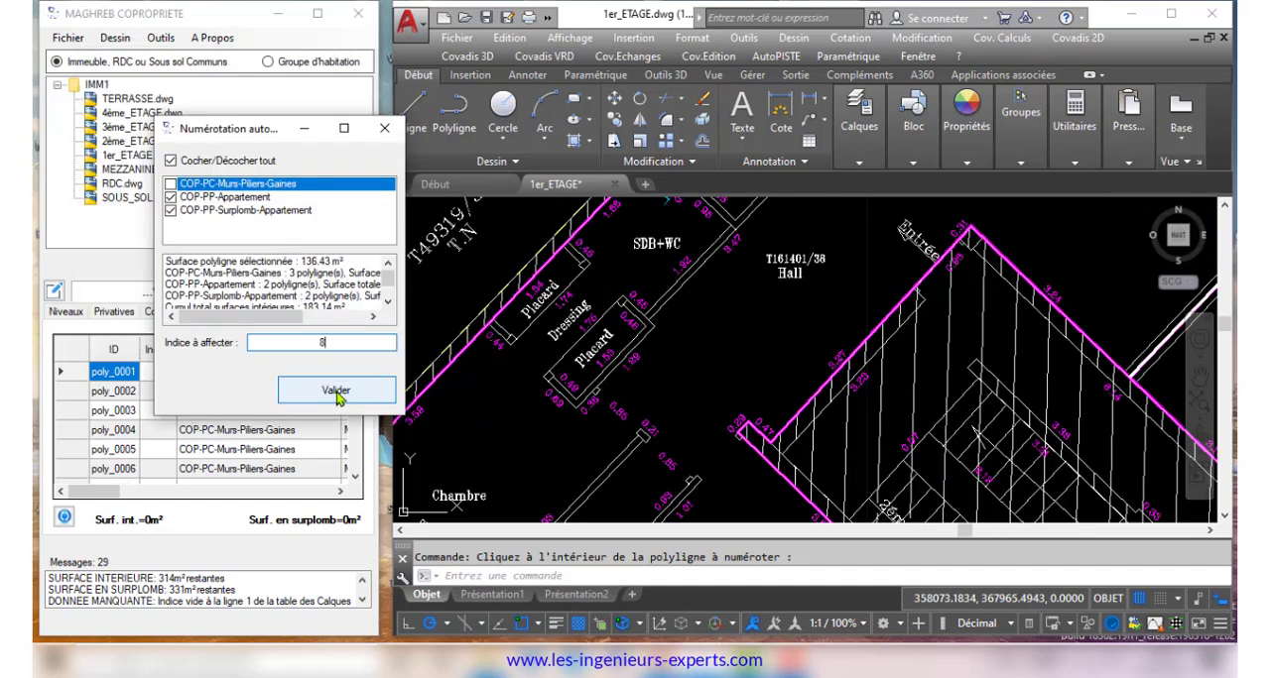
text(8)
click(335, 392)
click(826, 395)
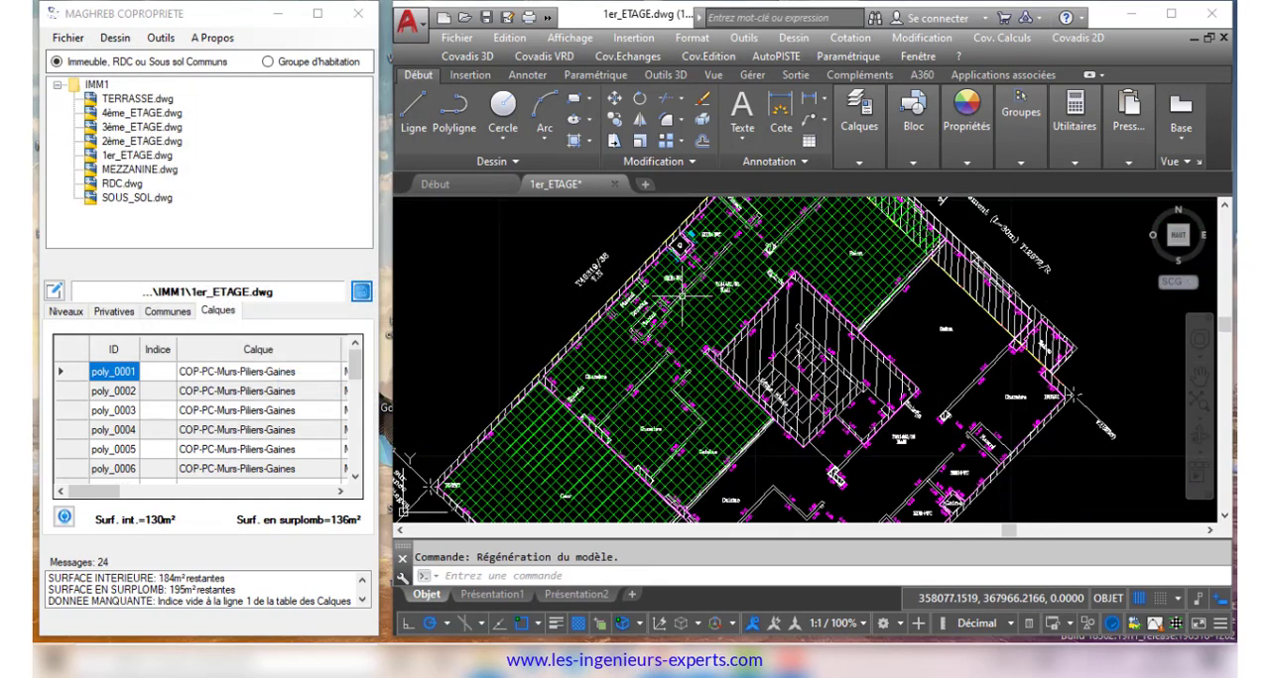
Automatically number the second apartment's polylines with index 9, excluding the COP-PC-Murs-Piliers-Gaines layer, and place its number
scroll(683, 296, down, 2)
middle_drag(688, 499, 641, 448)
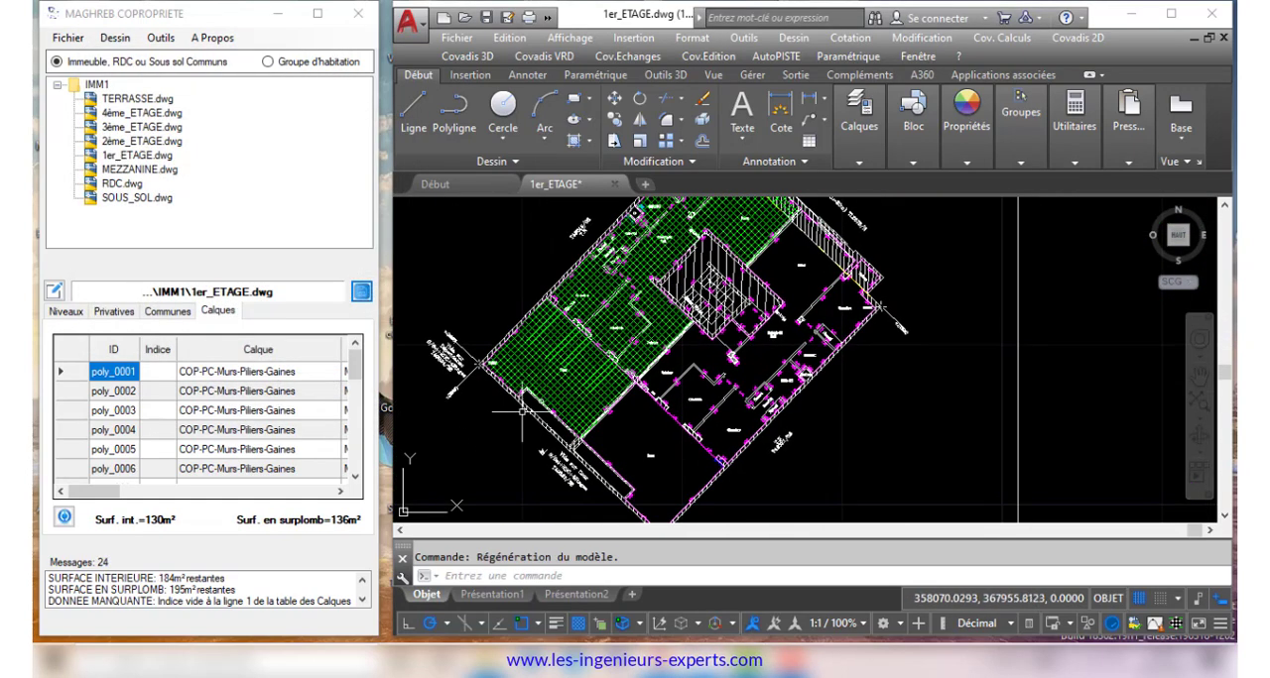
click(158, 42)
click(203, 76)
scroll(760, 367, up, 5)
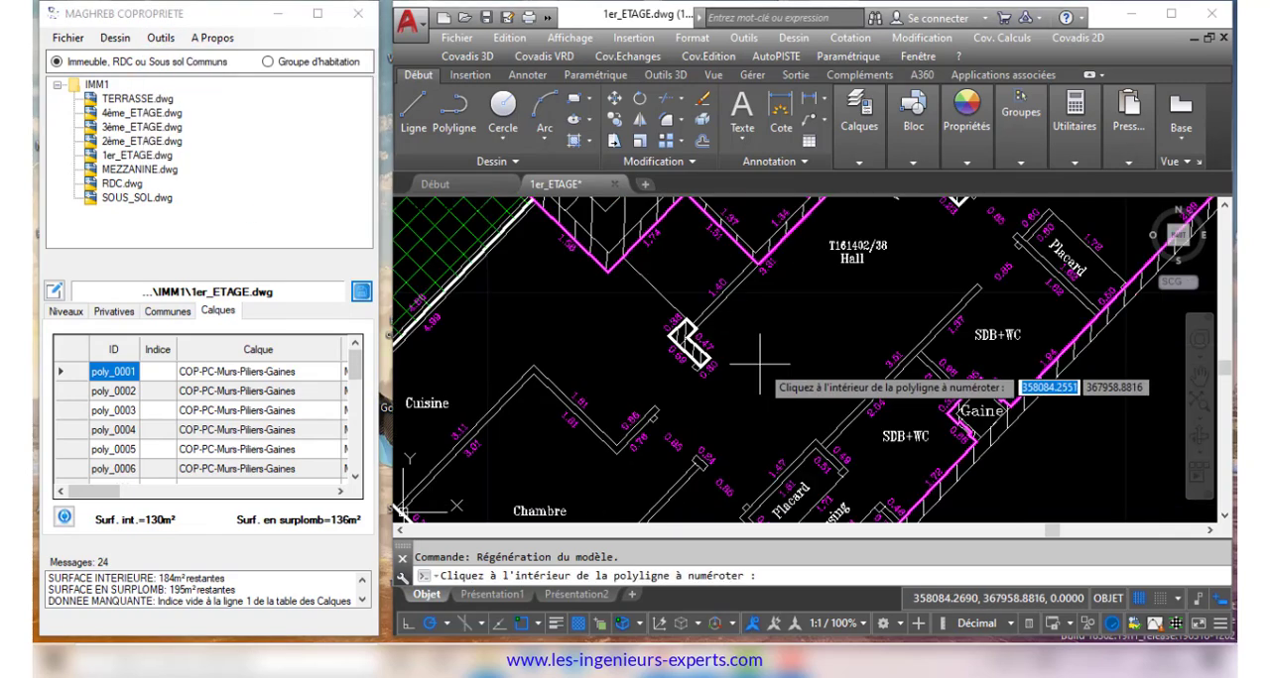
click(760, 367)
click(308, 345)
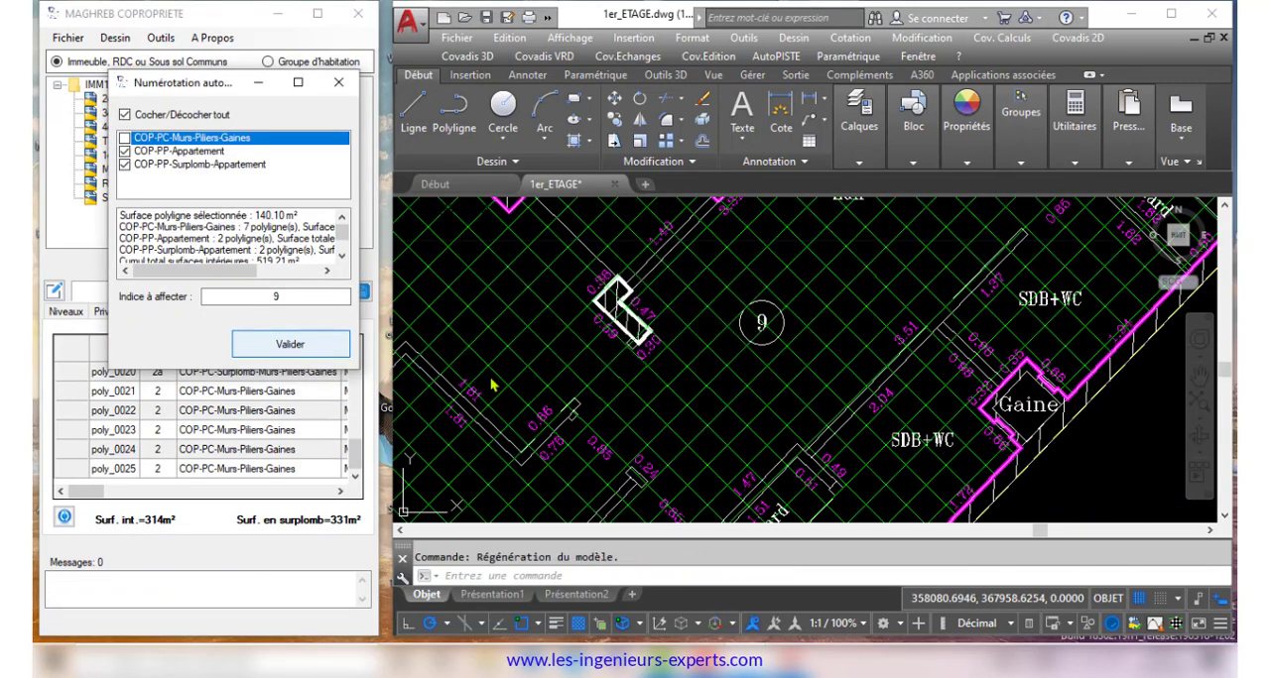
click(751, 391)
Index the first floor's remaining common parts, giving the overhanging Murs-Piliers-Gaines part index 2a linked to index 2 and drawn on the plan
scroll(737, 352, down, 5)
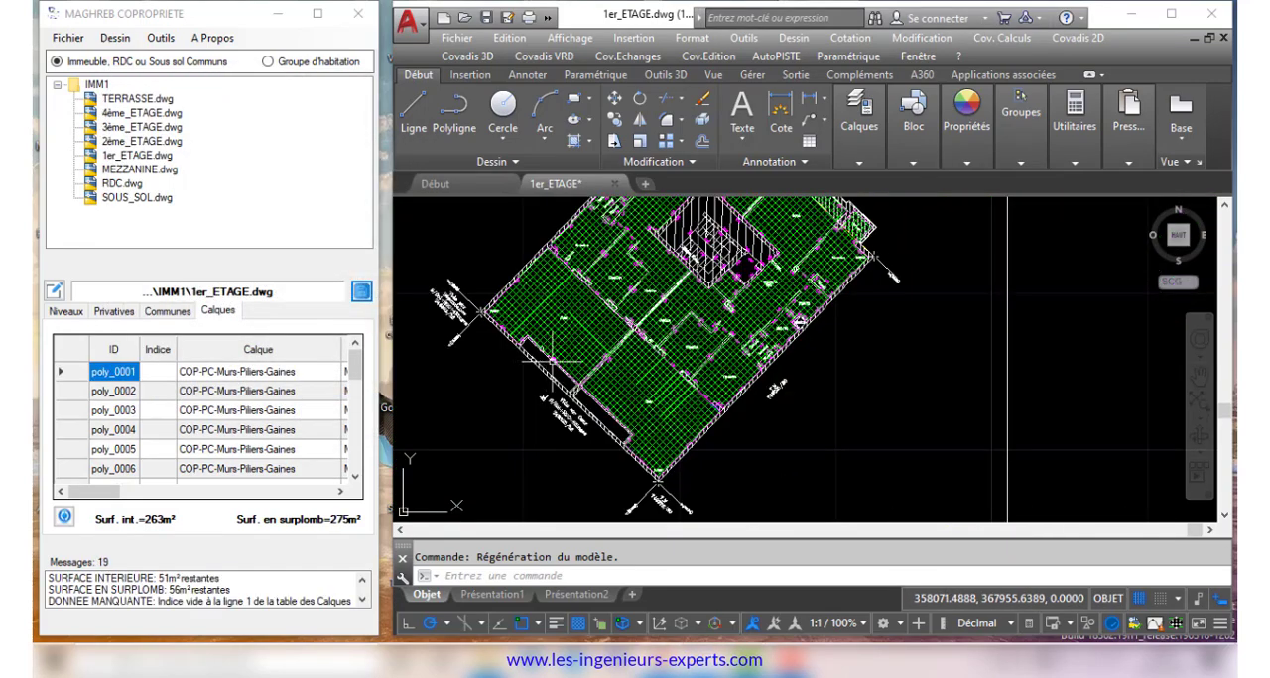
scroll(720, 218, up, 4)
click(54, 292)
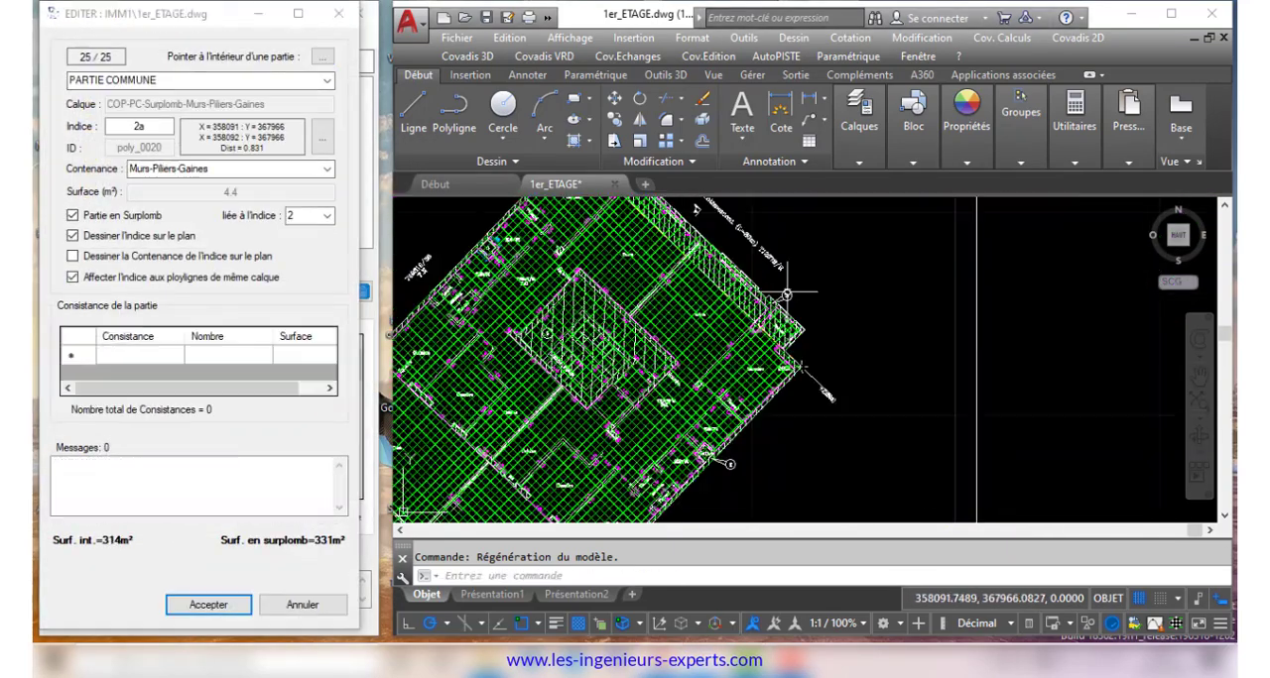
Review the first floor's private, common and layers tables in full width, and save the level's data
drag(357, 365, 358, 454)
click(111, 311)
click(317, 13)
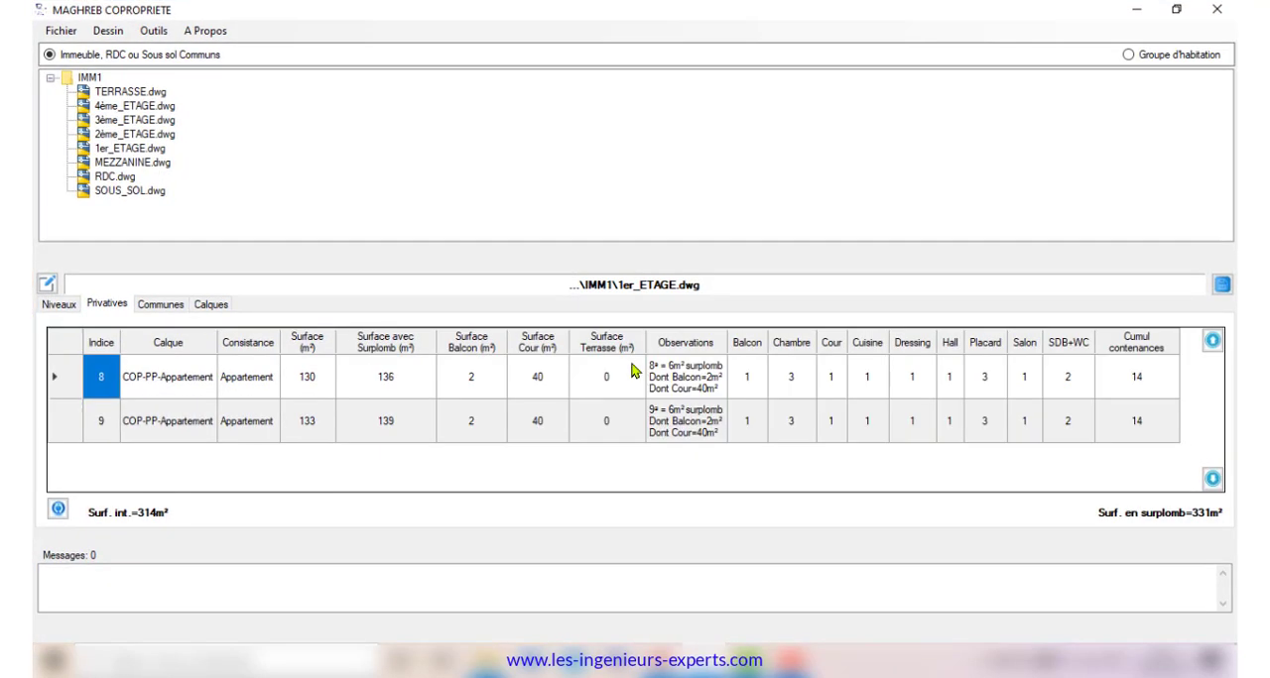
click(160, 307)
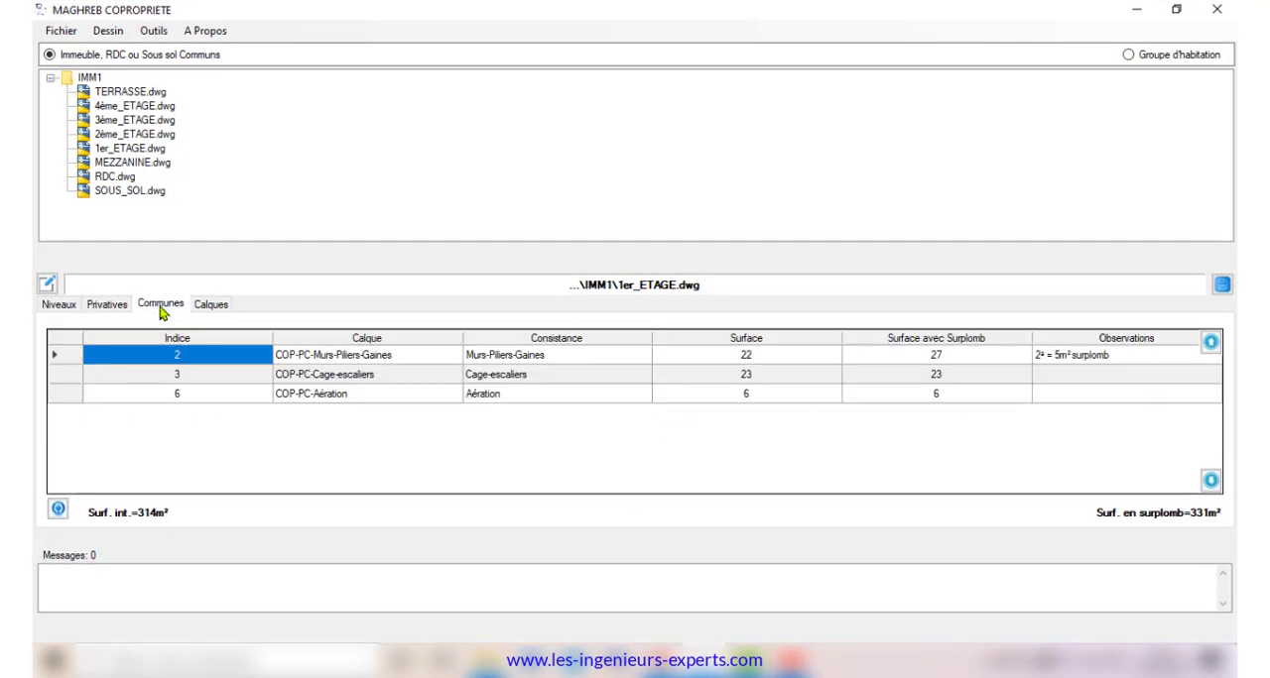
click(210, 308)
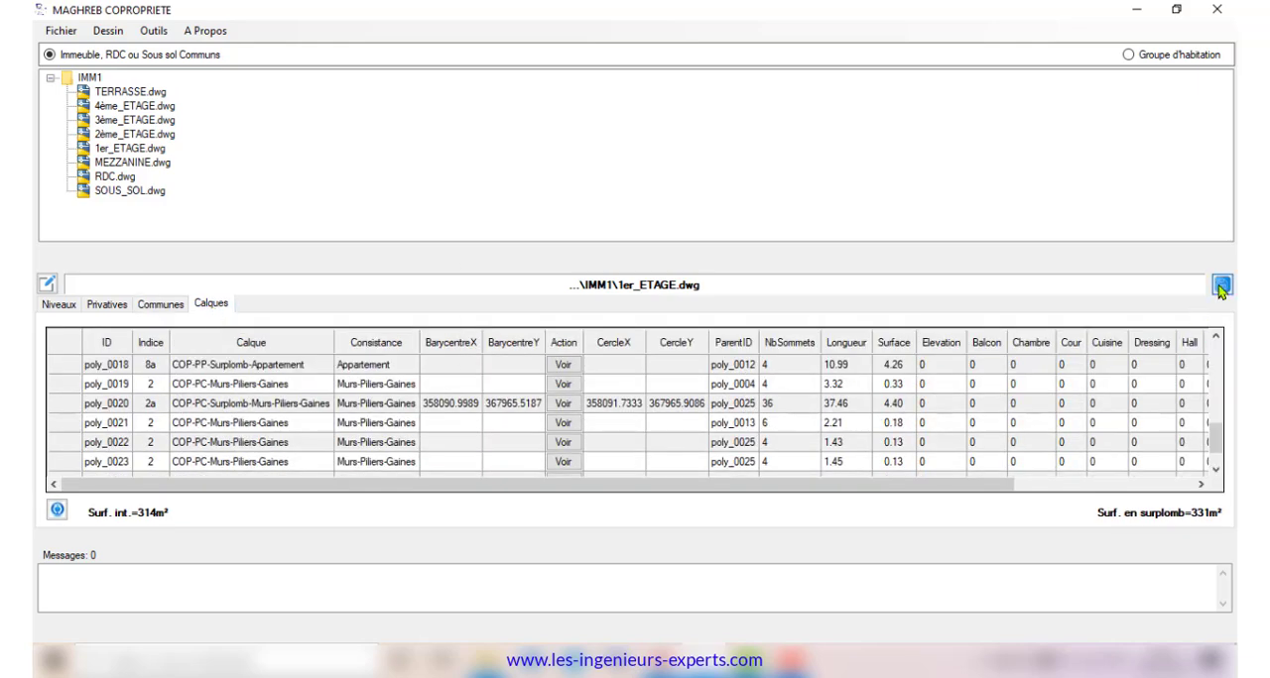
click(1221, 286)
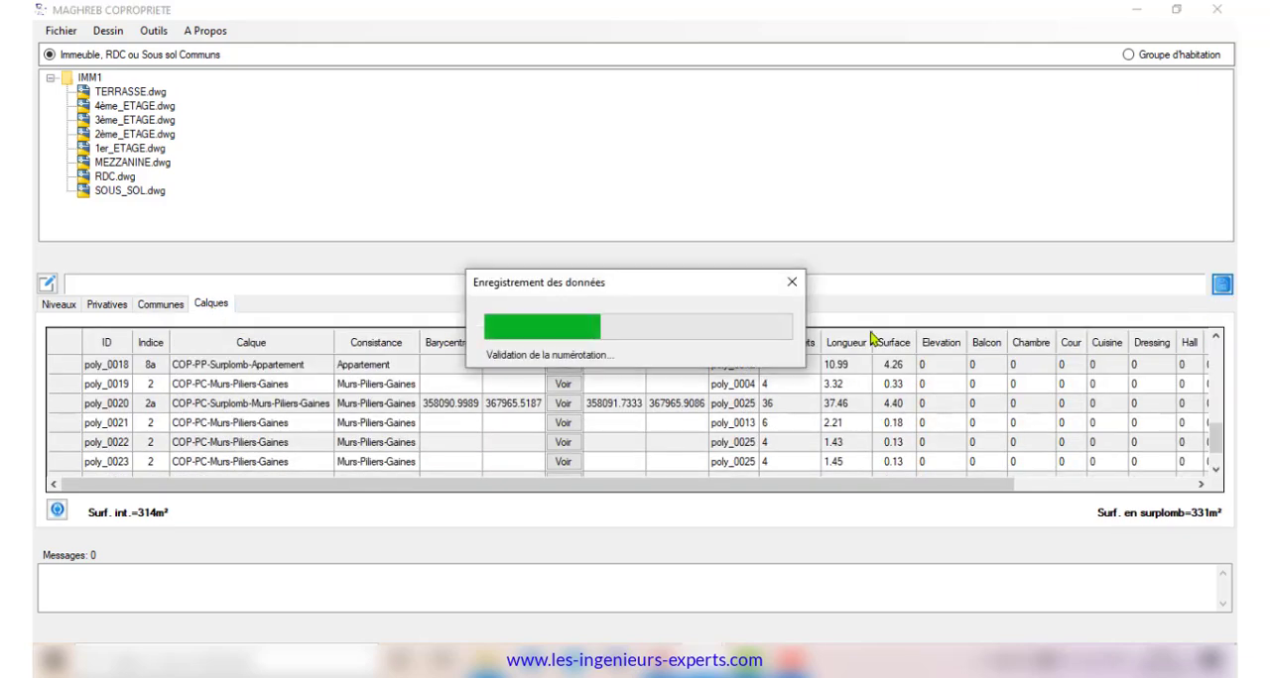
click(1178, 10)
Open the second-floor drawing, move the Vide sur cour row to the end of the common parts table, and save the level's data
click(148, 99)
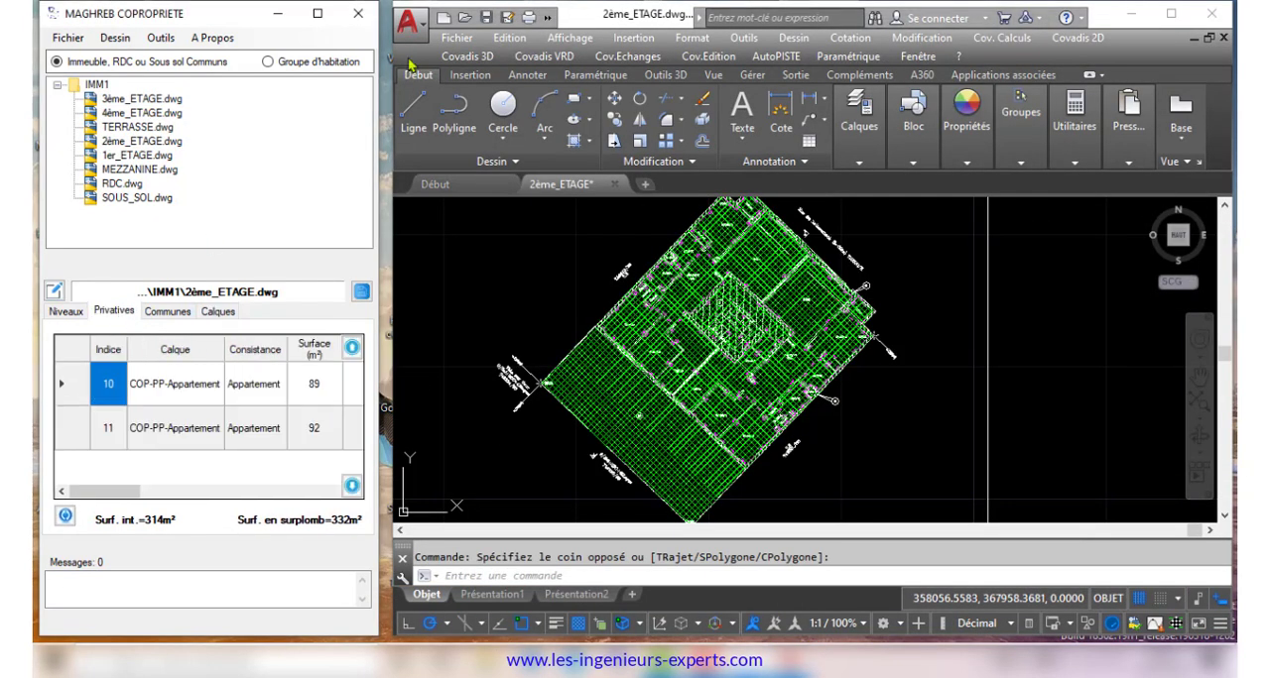
click(317, 13)
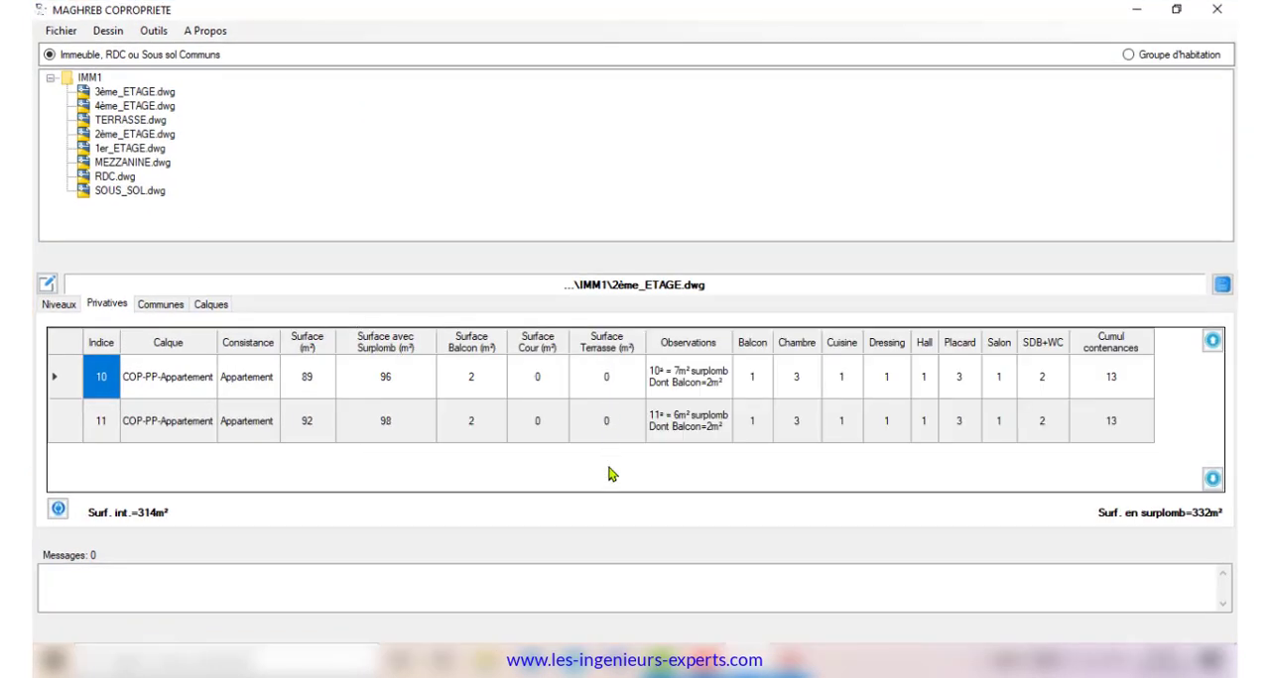
click(161, 306)
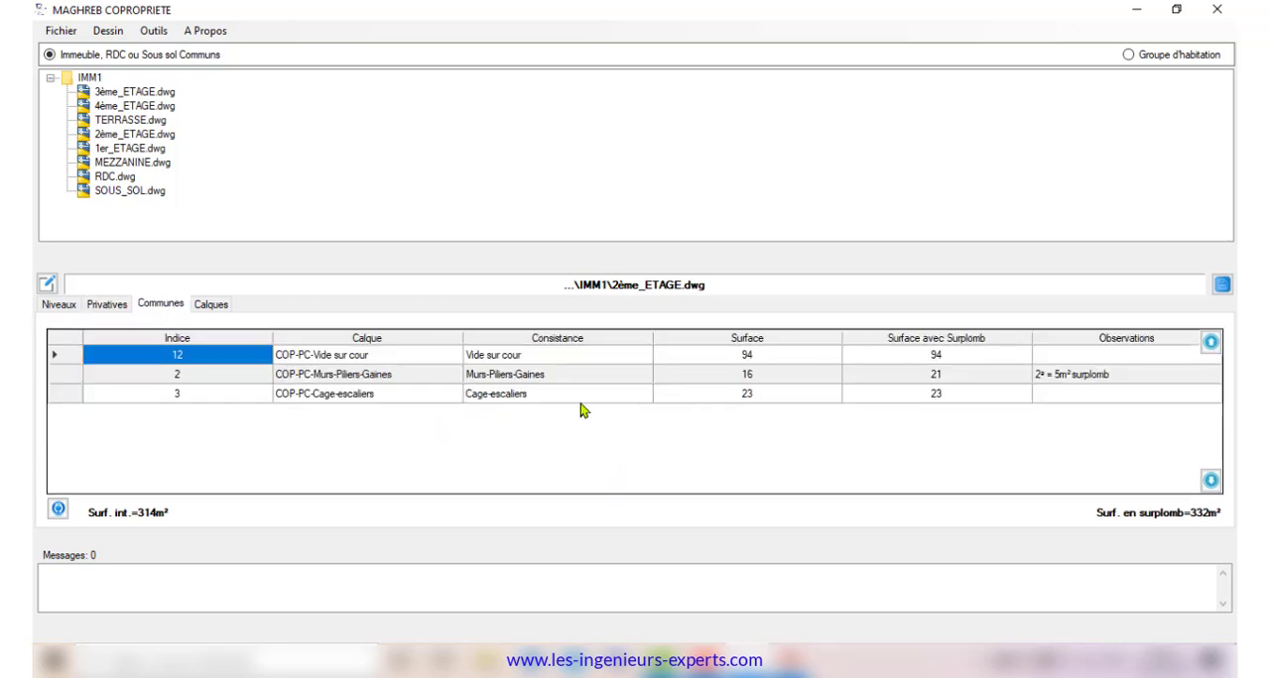
click(54, 359)
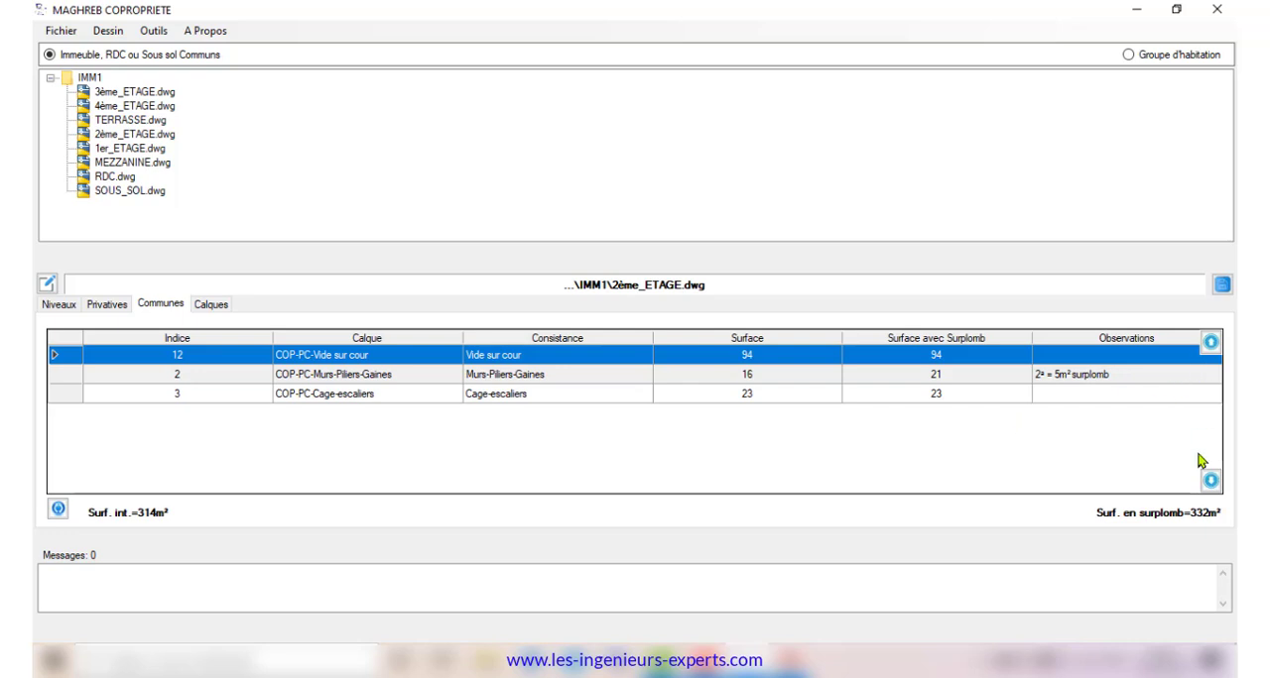
click(1211, 481)
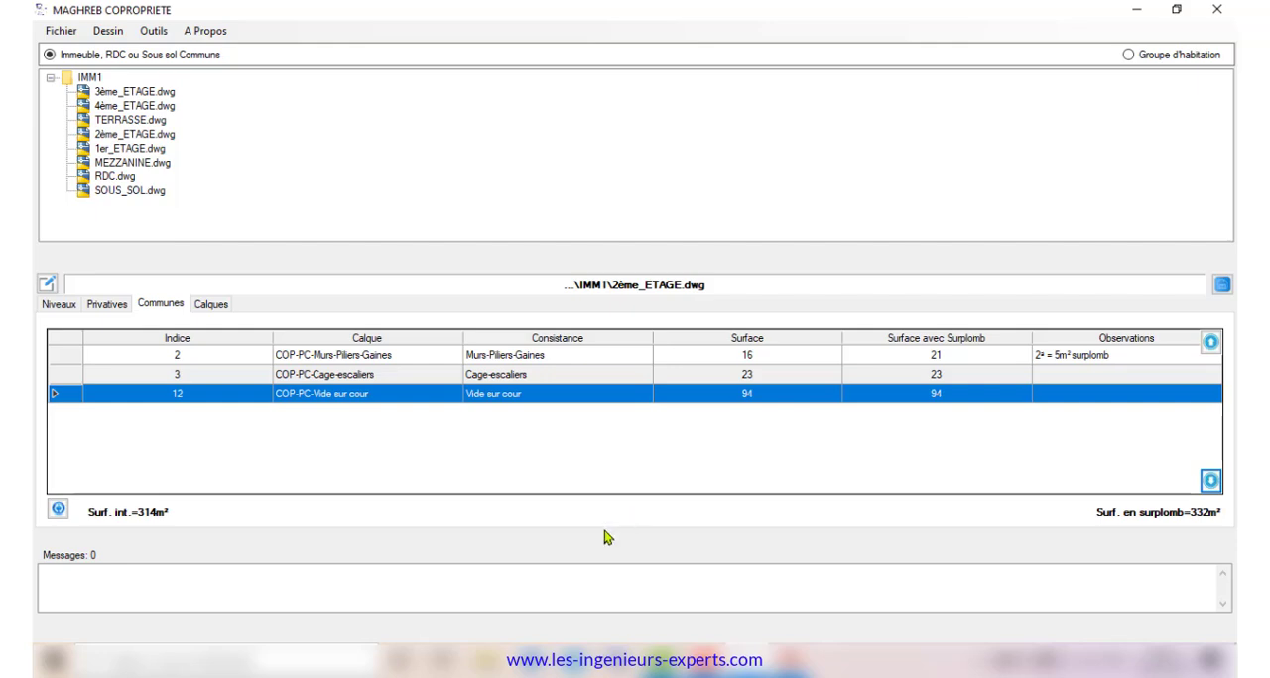
click(107, 305)
click(1222, 285)
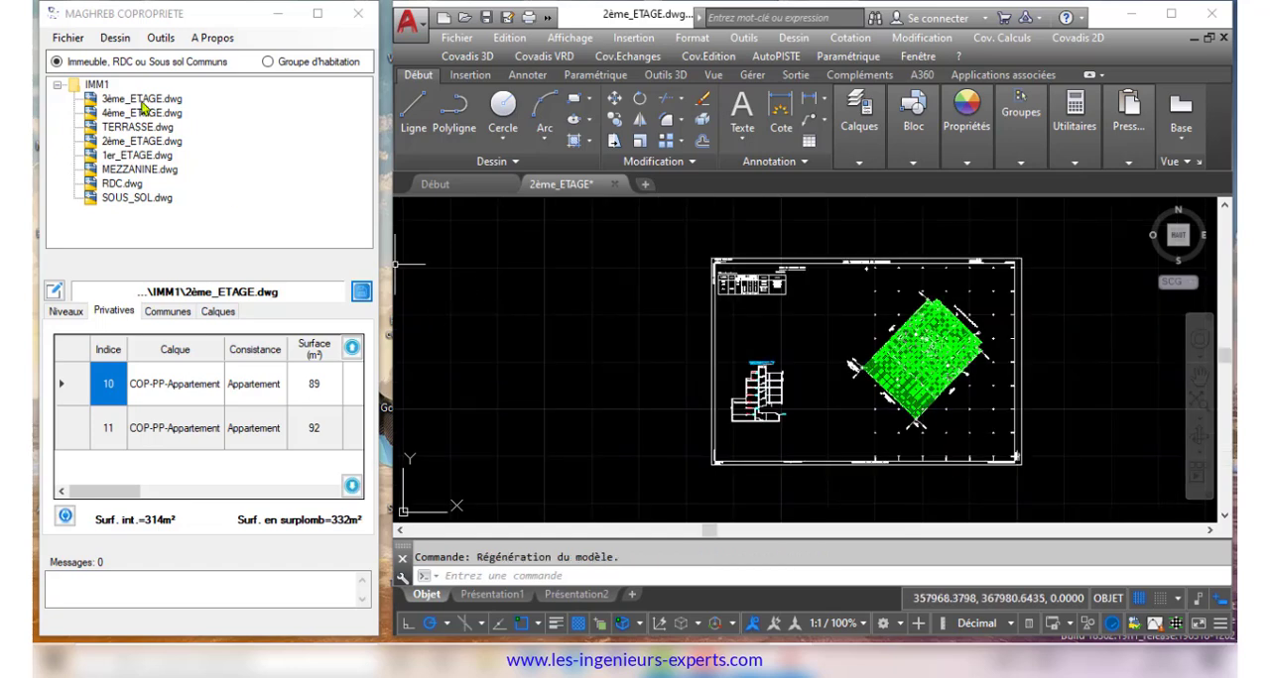
Open the third-floor drawing, define its level from 11.4 to 14.3 at scale 50 with its interior surface, and save it
click(140, 101)
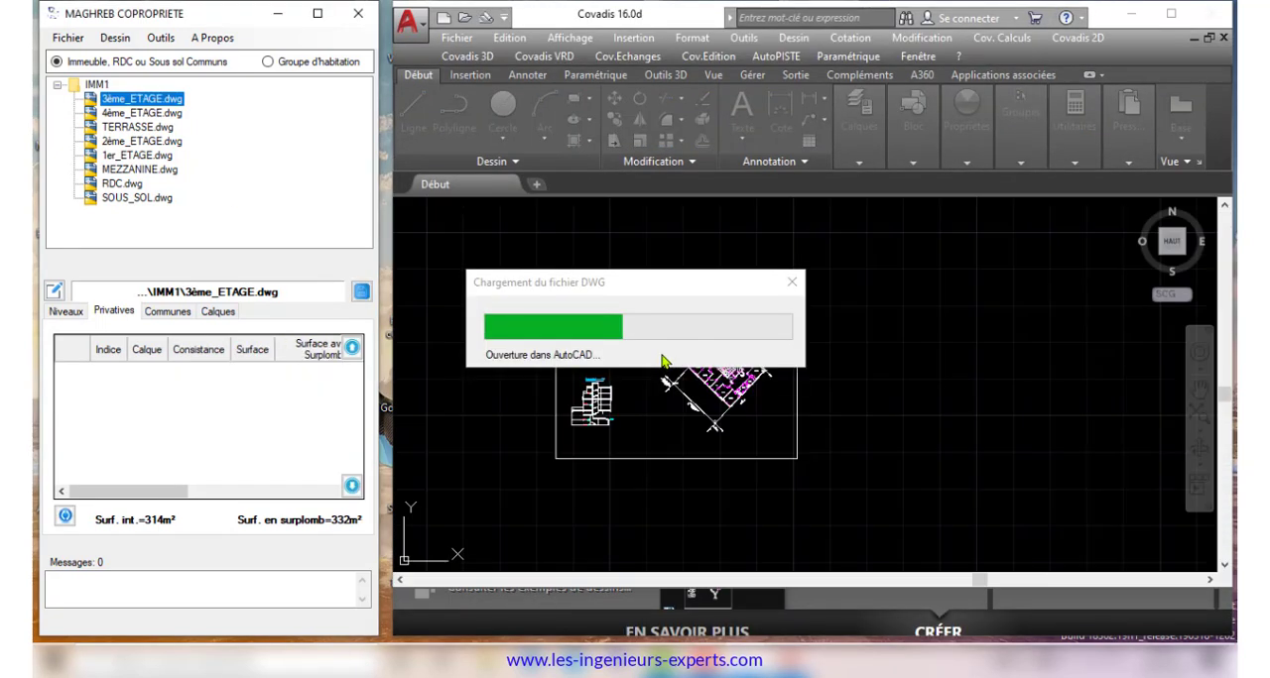
click(66, 311)
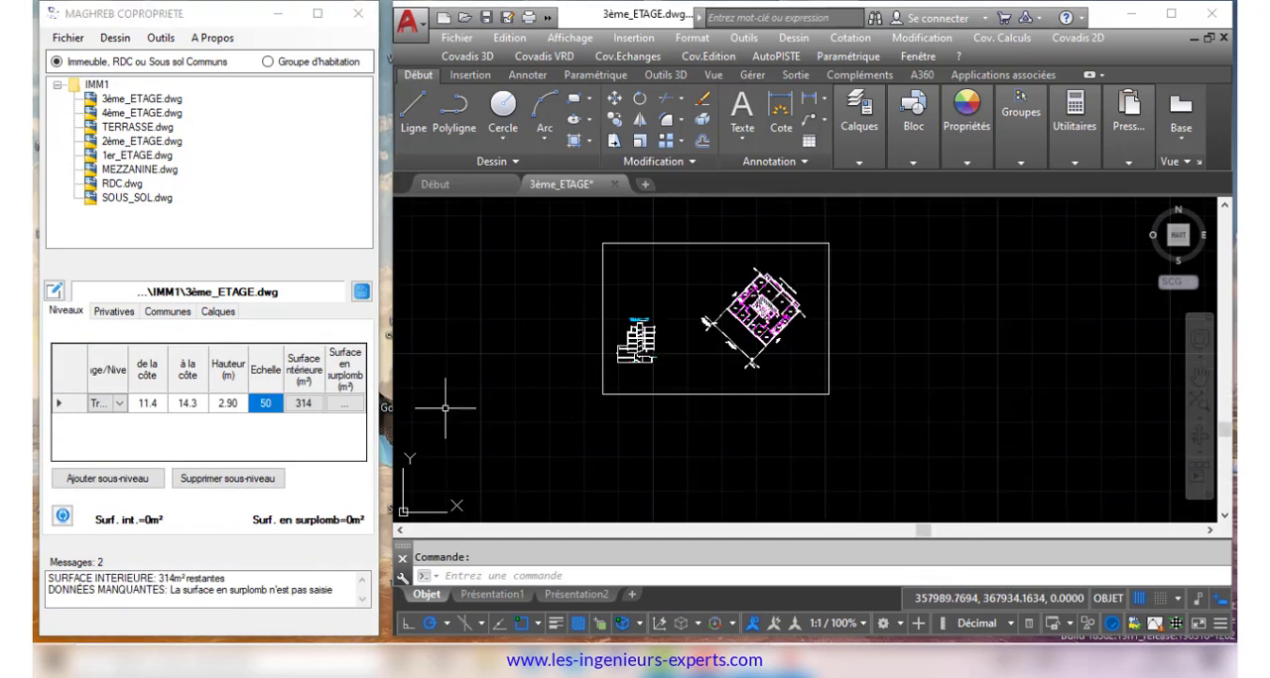
click(359, 298)
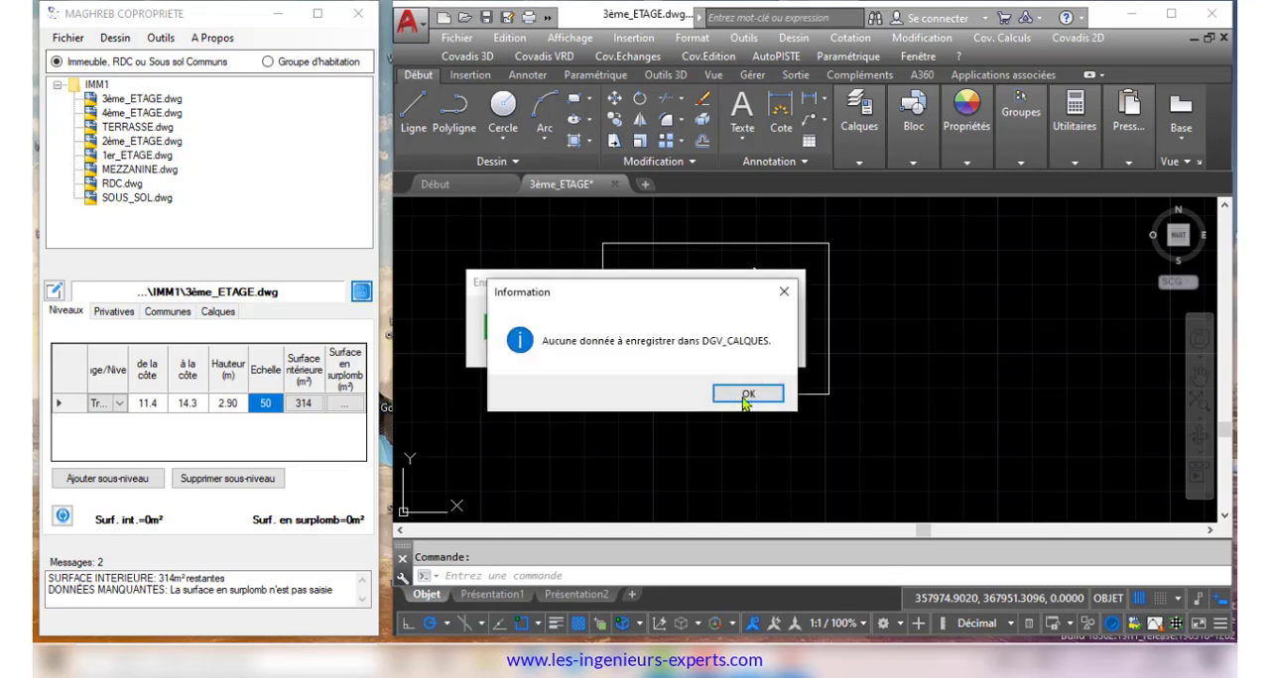
click(731, 395)
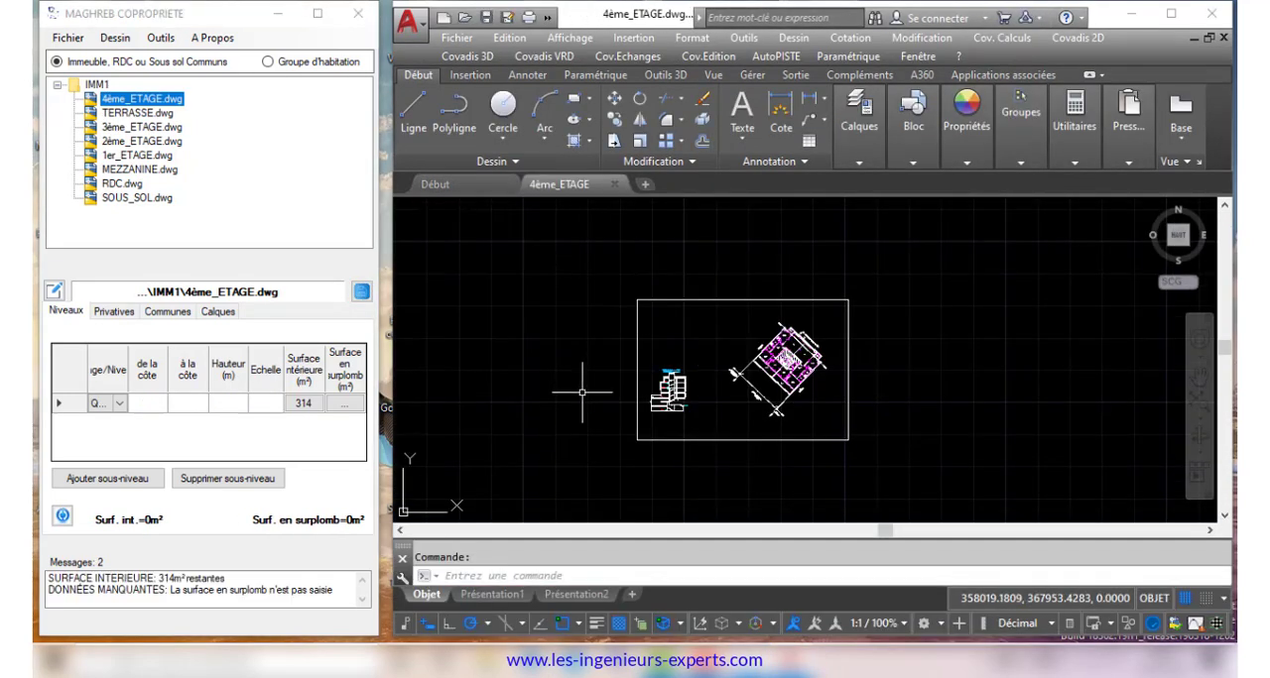
Define the fourth floor's level from 14.55 to 17.45 with its interior surface, and save it
click(360, 298)
click(743, 397)
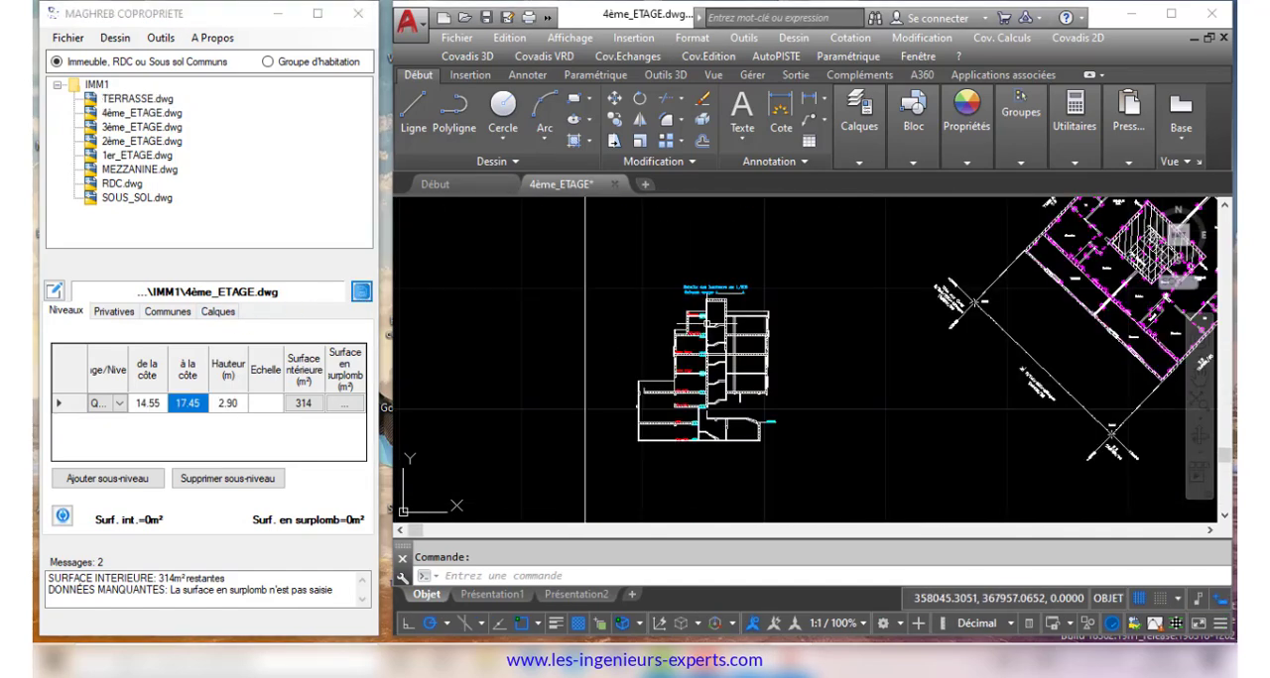
scroll(710, 317, down, 4)
Reopen the second-floor drawing and duplicate its parts into Troisième Etage and Quatrième Etage, starting from index 13
double_click(141, 142)
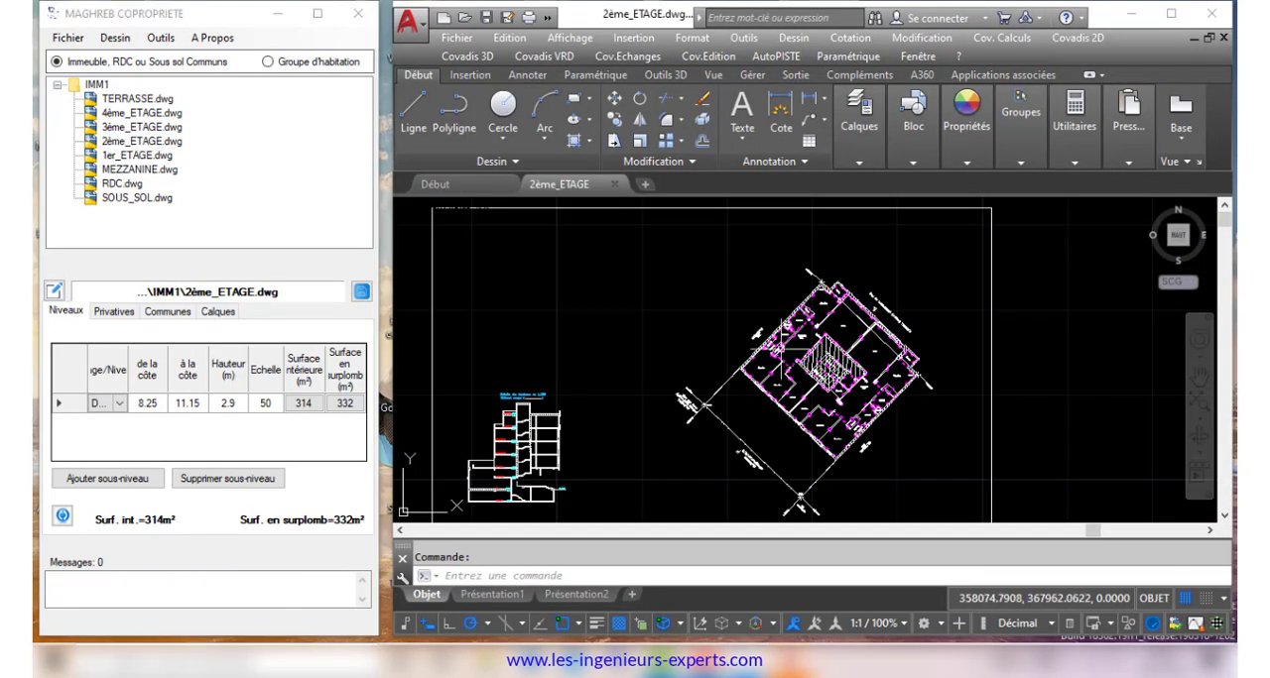
click(161, 38)
click(239, 121)
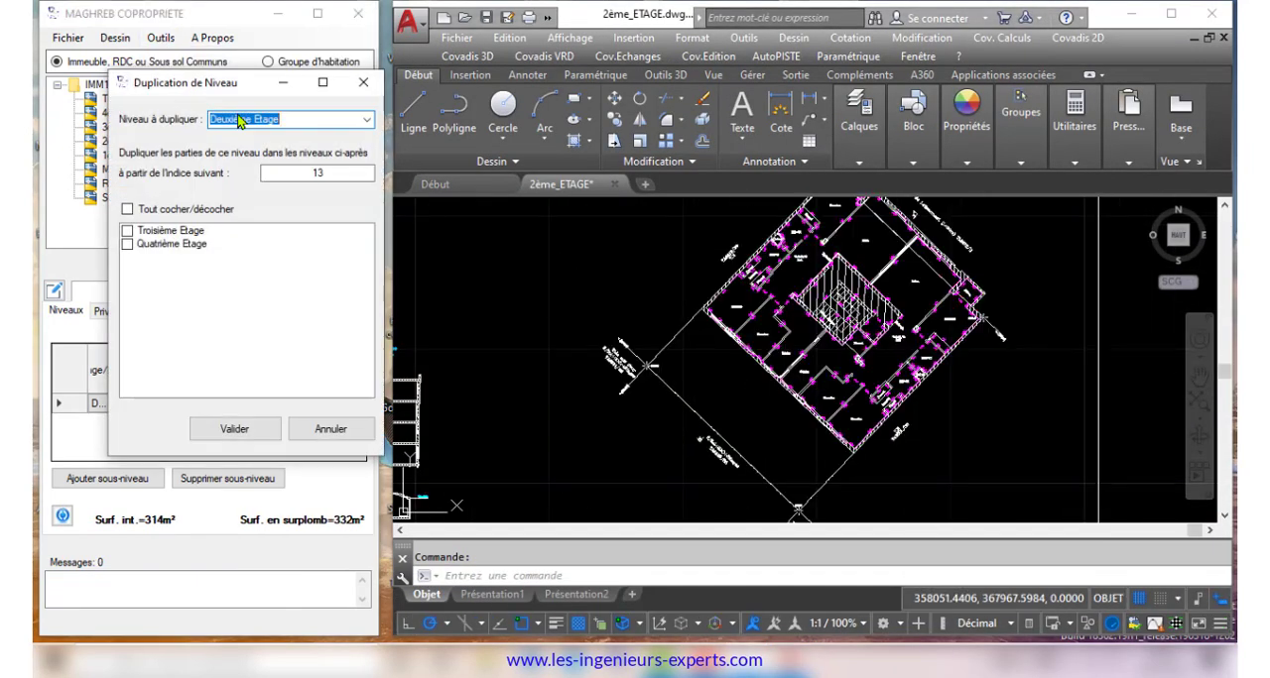
click(154, 213)
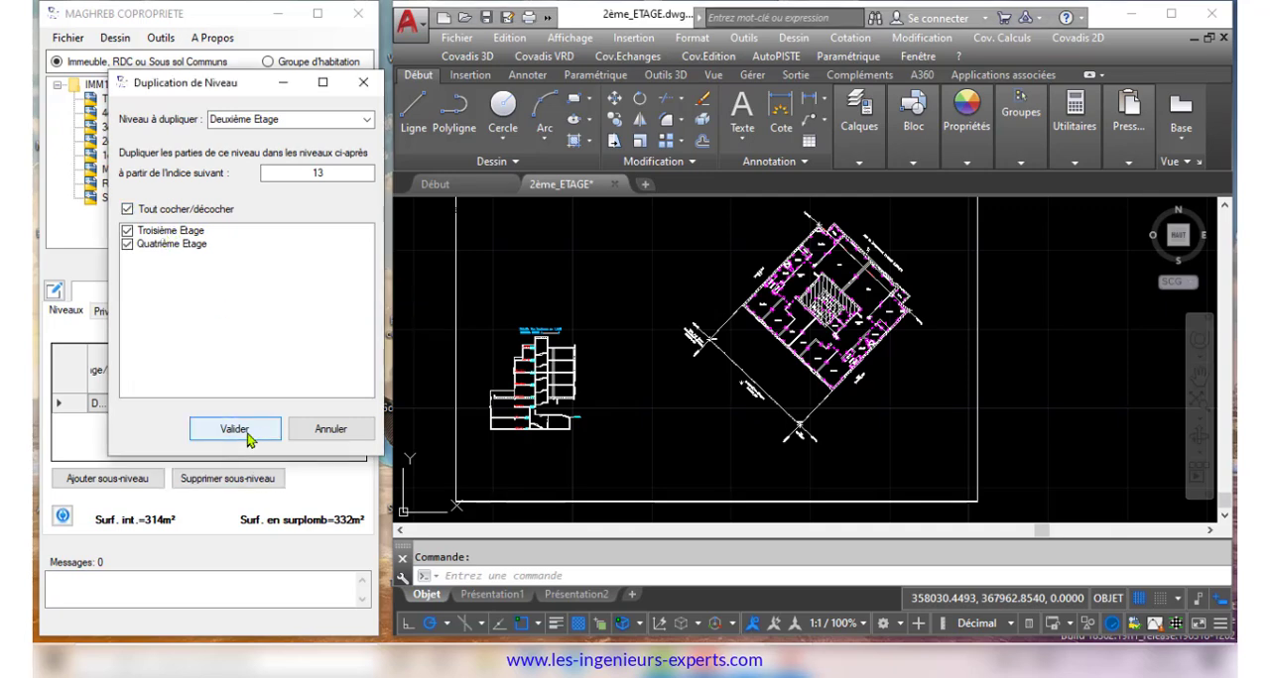
click(243, 432)
click(564, 441)
key(Return)
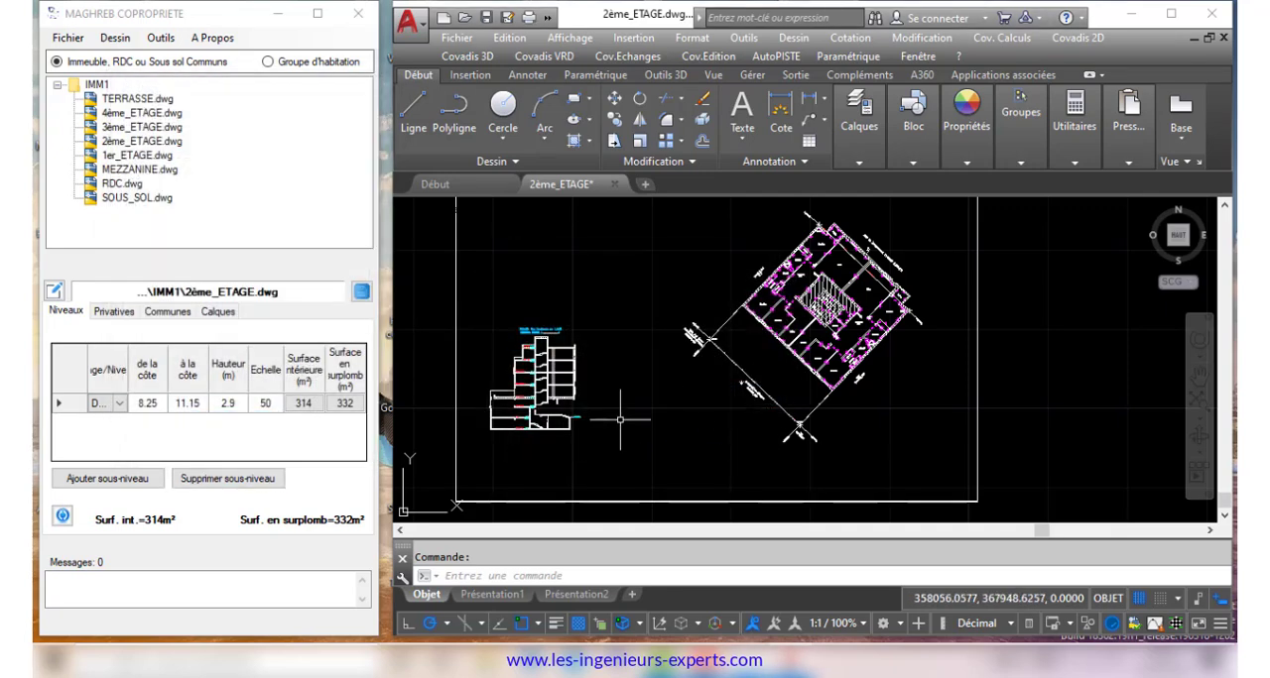
Open the third-floor drawing and examine its duplicated private, common, layers and levels tables in full width
click(116, 129)
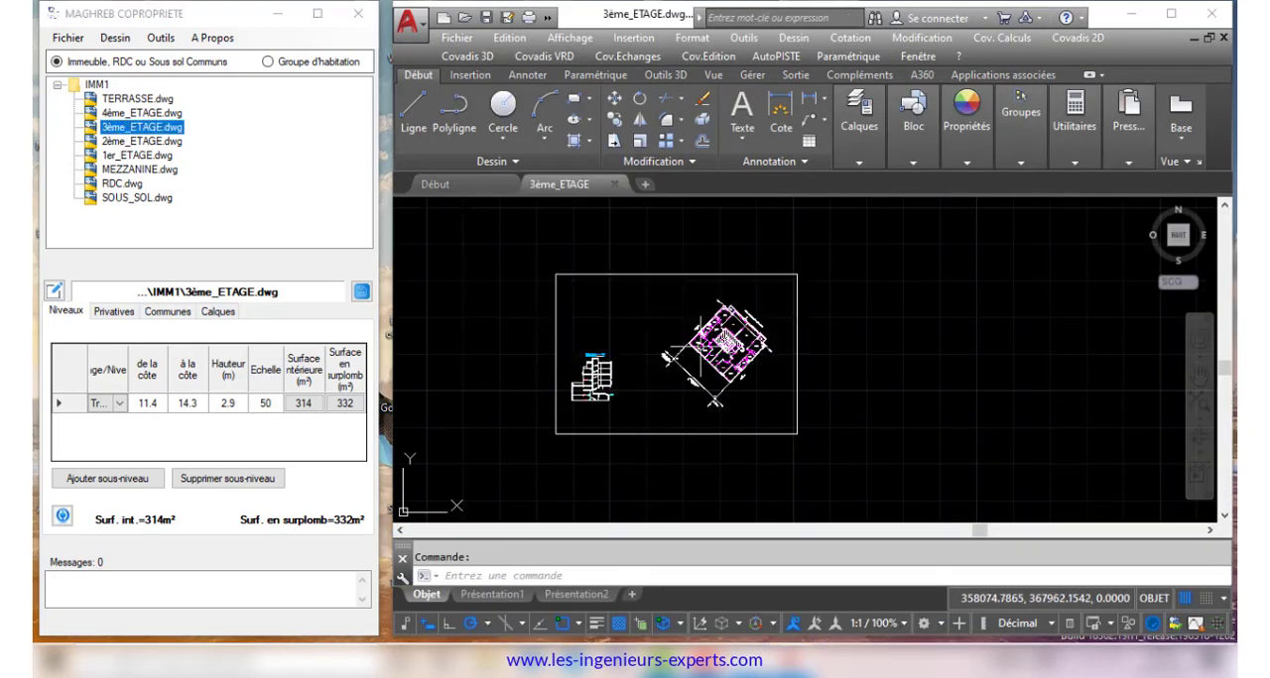
click(113, 313)
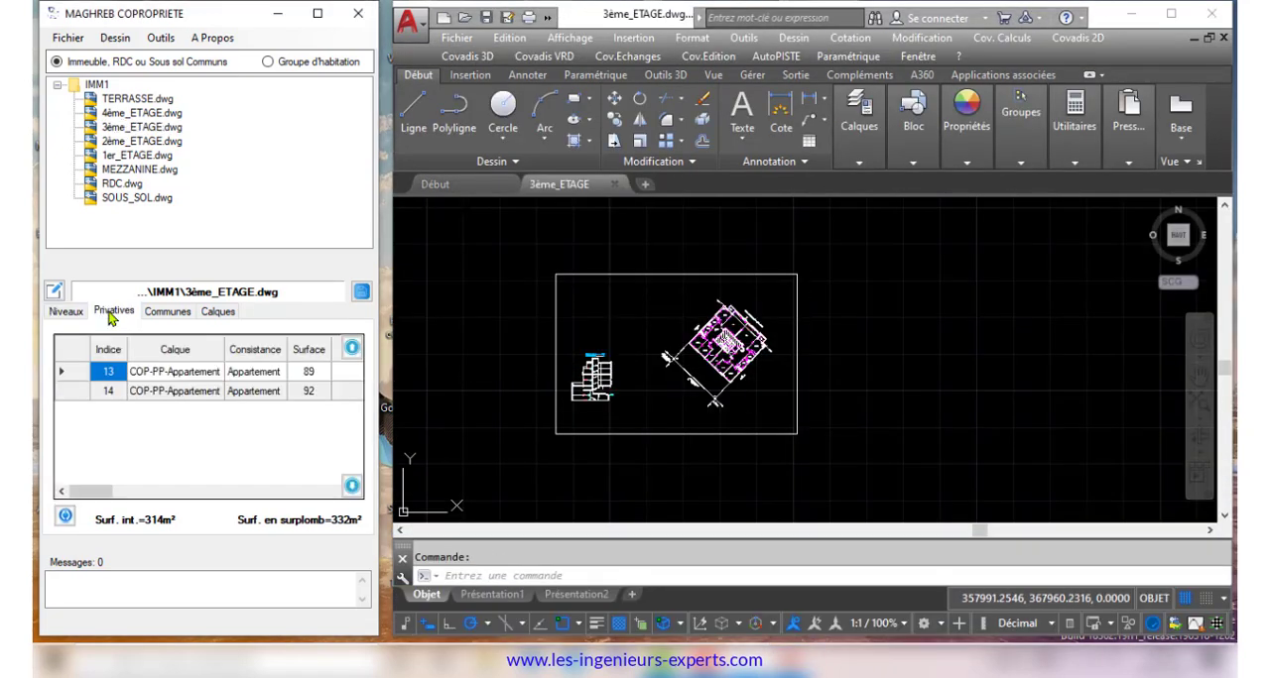
click(315, 17)
drag(625, 484, 211, 360)
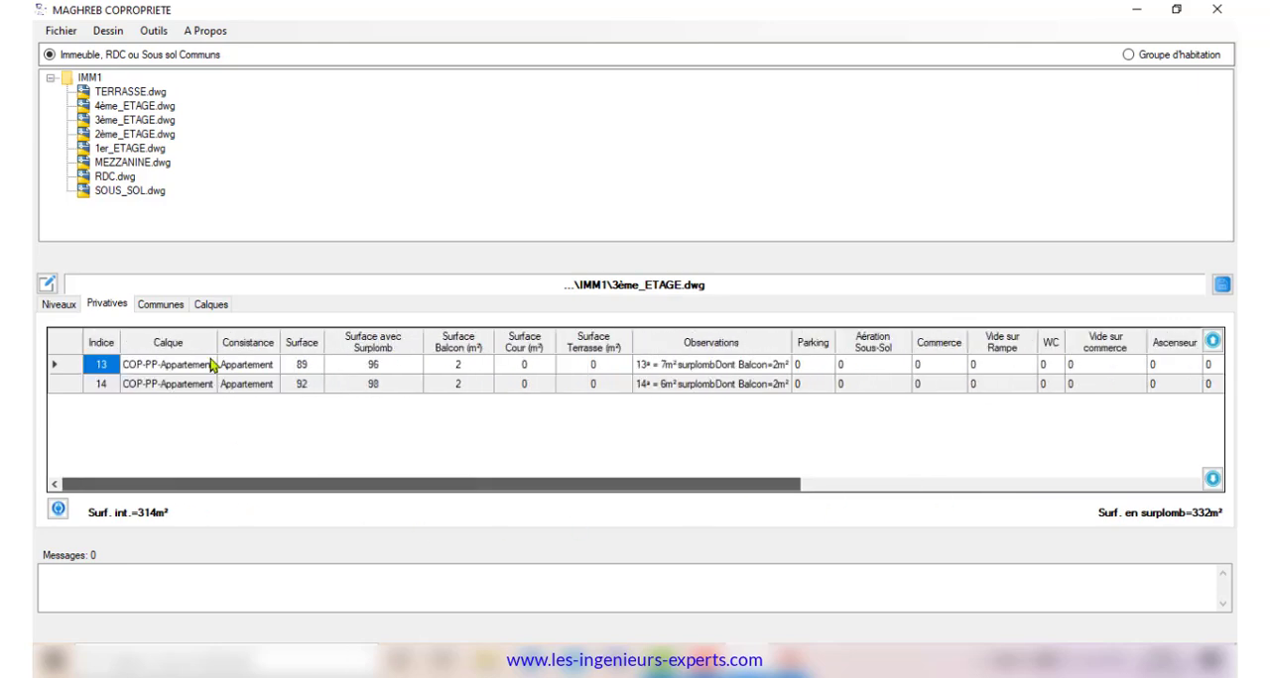
click(162, 305)
click(201, 310)
click(62, 305)
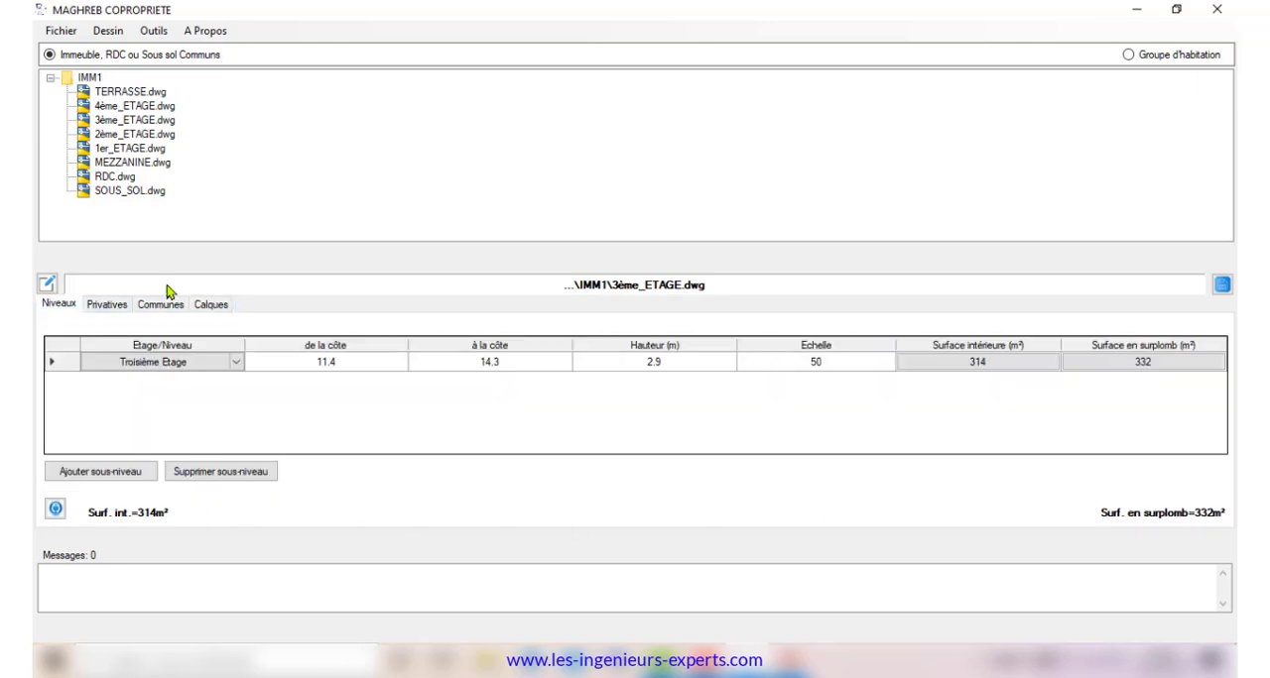
click(1176, 10)
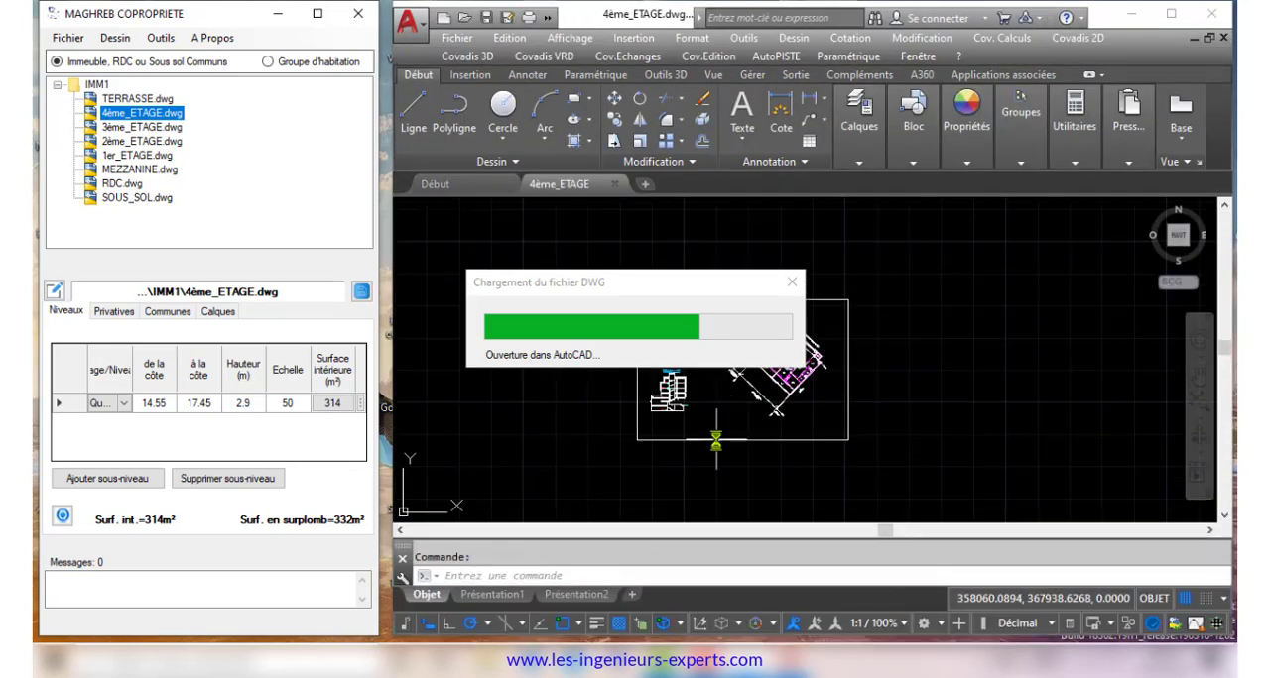
Check the fourth floor's private and common parts tables and generate its plan sheet
click(113, 313)
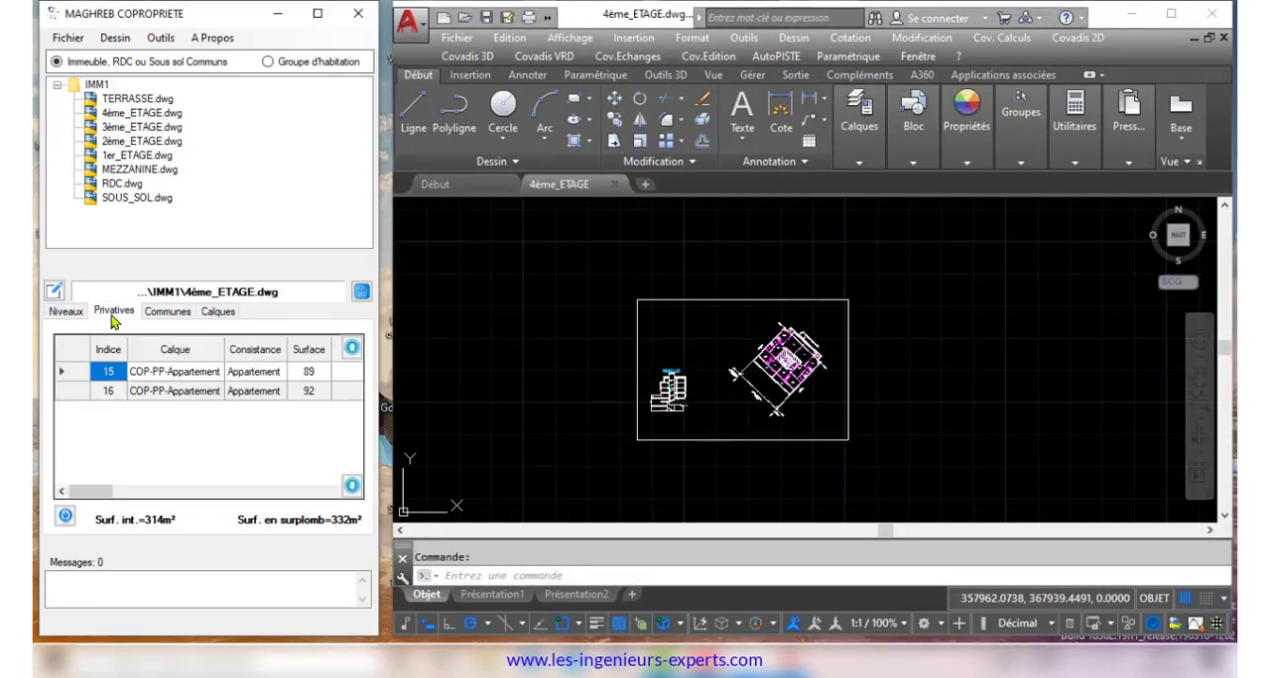
click(159, 315)
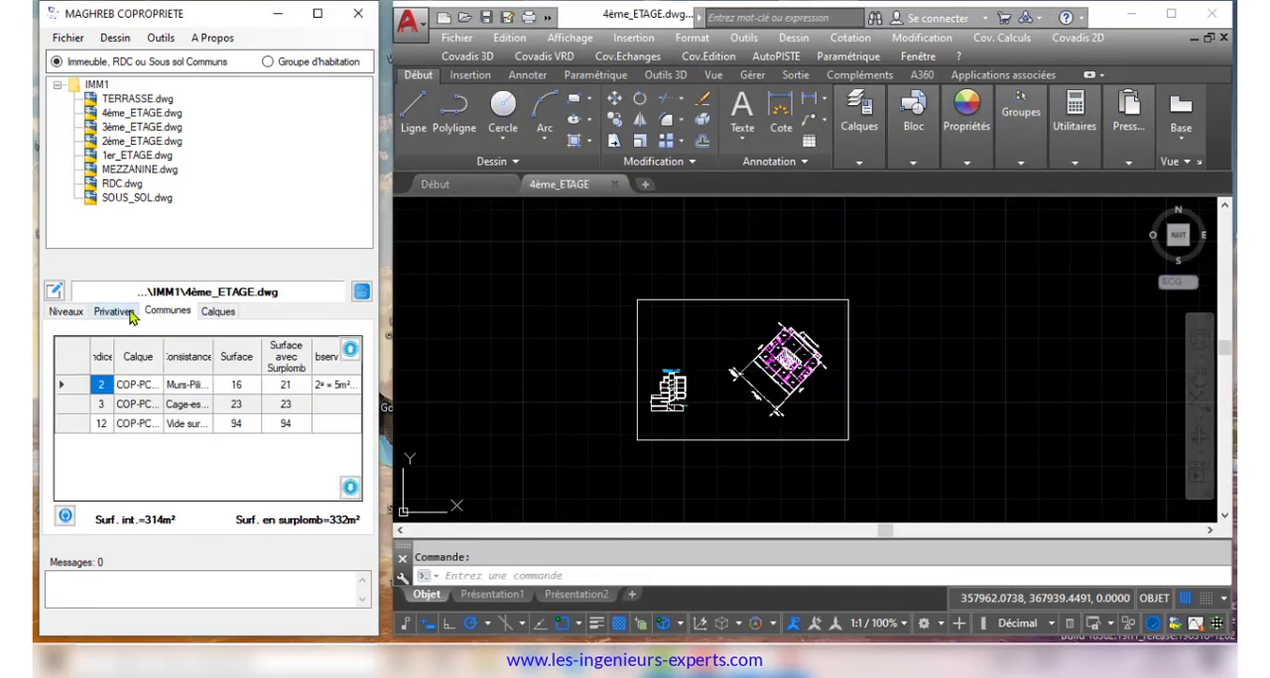
click(115, 314)
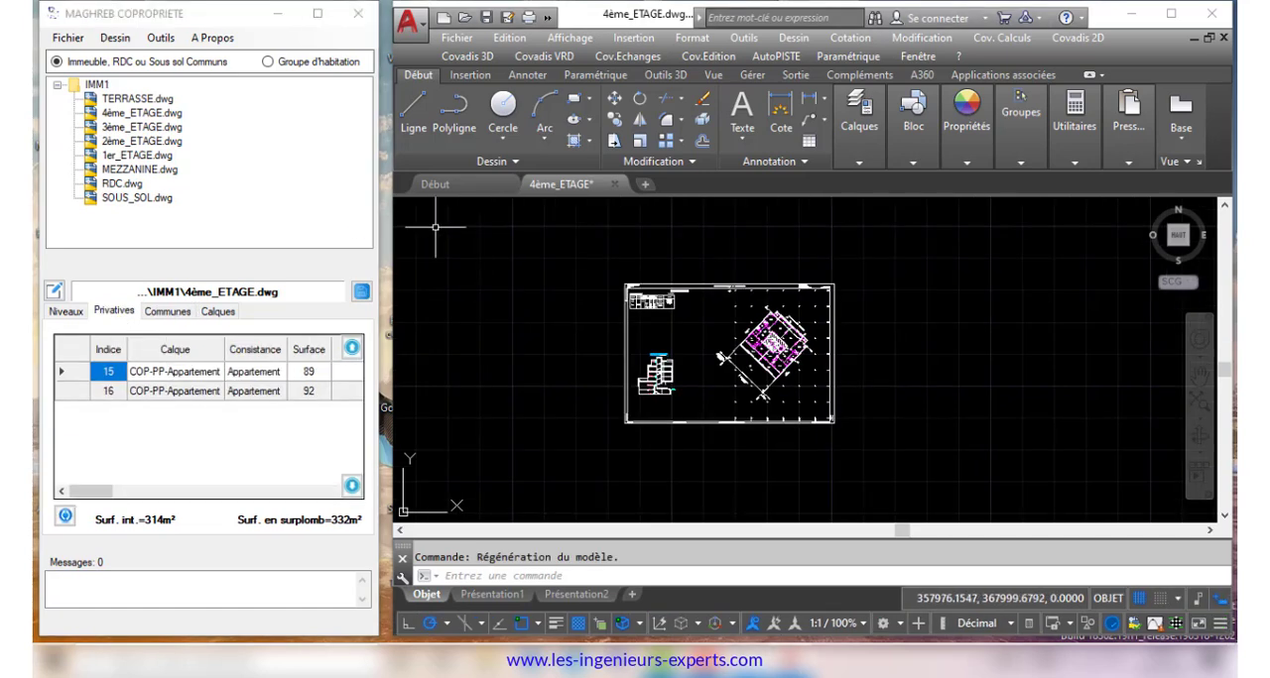
Open the terrace drawing, define its level from 17.7 at scale 50, and pick the outline for its overhang surface
click(153, 102)
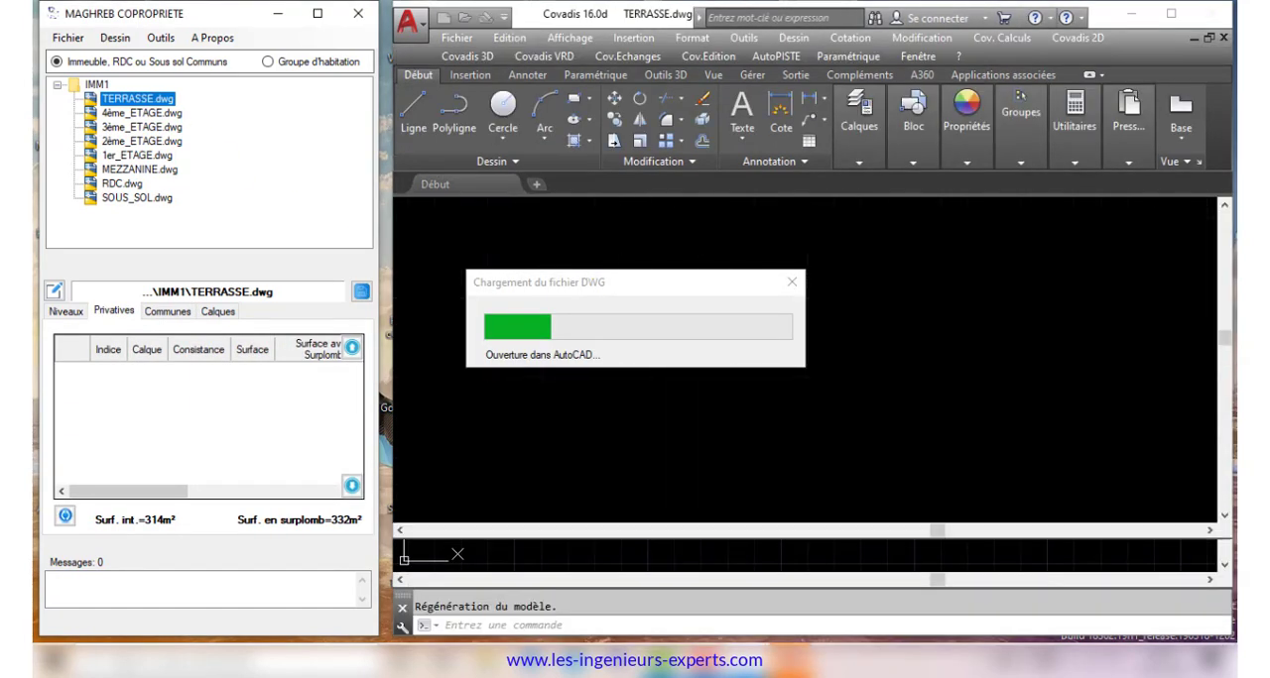
click(375, 407)
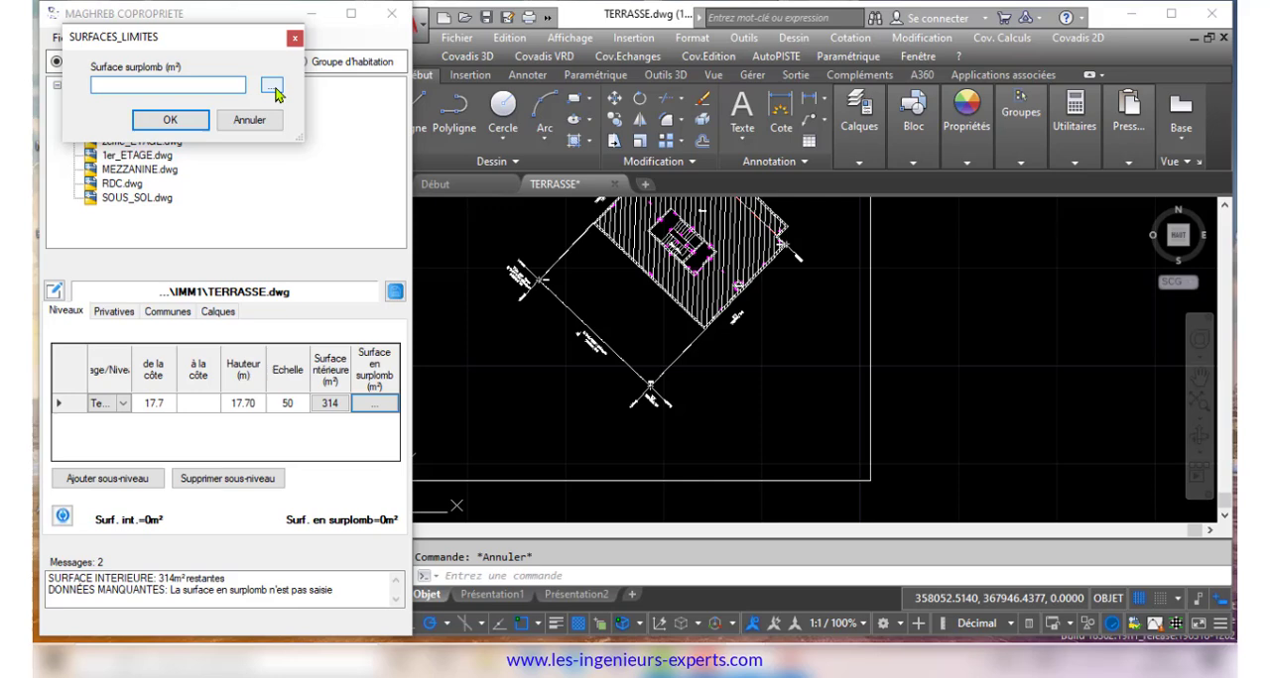
click(272, 87)
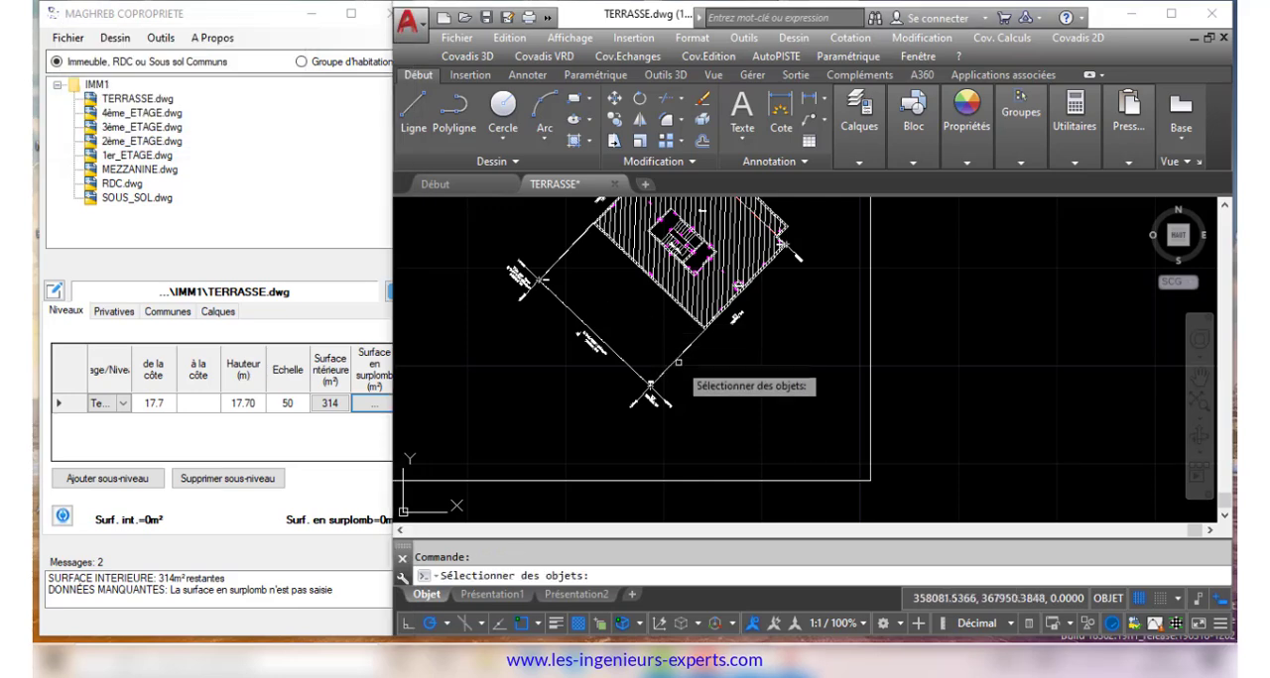
click(694, 263)
click(169, 119)
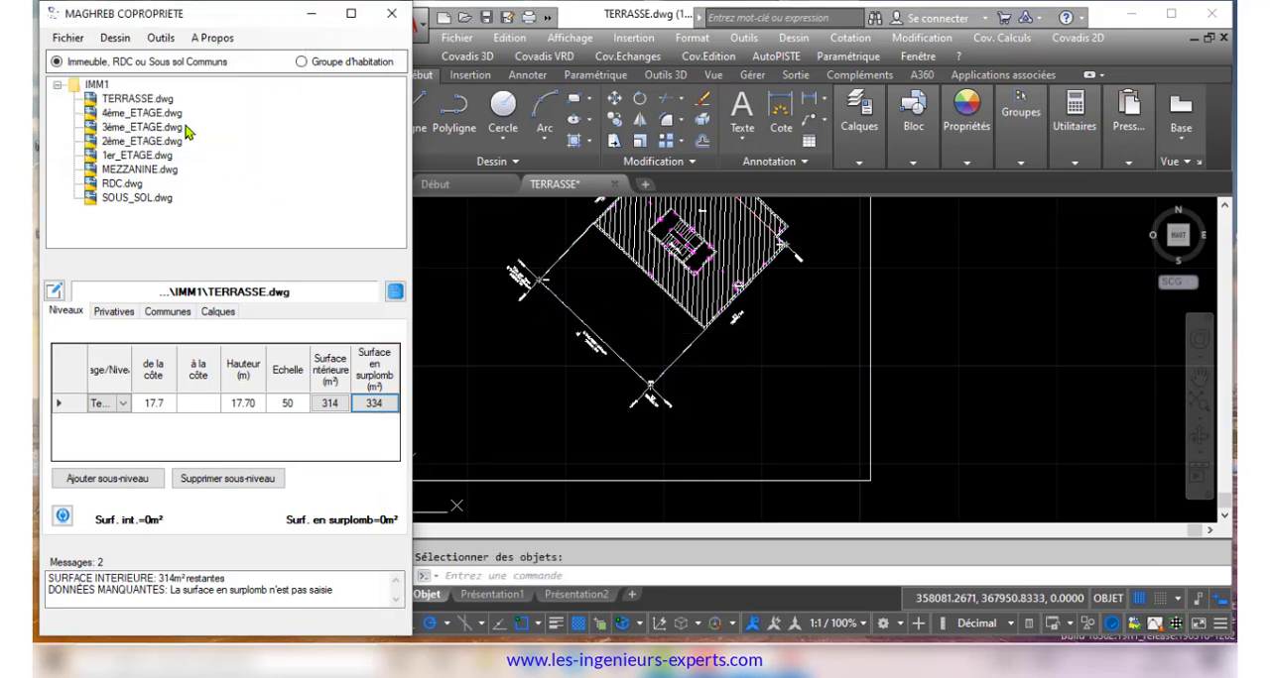
click(507, 361)
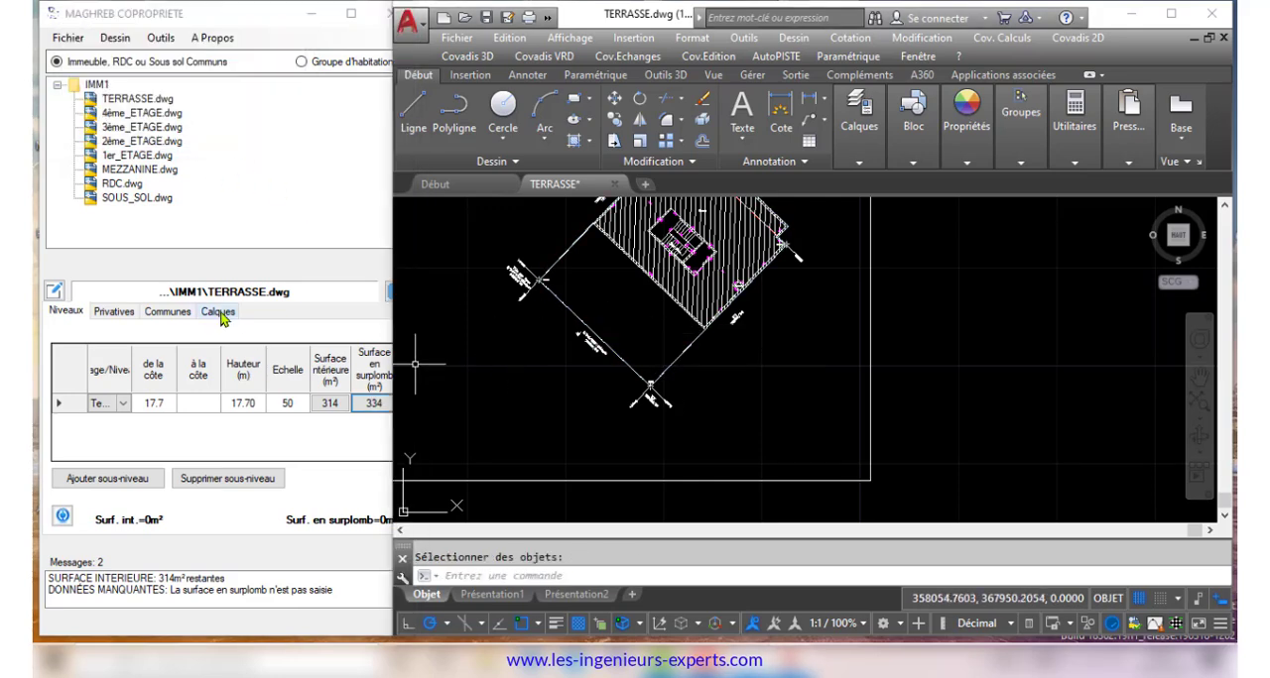
Record the terrace drawing's Cadre, Polylignes and Contenances data
click(160, 38)
click(198, 61)
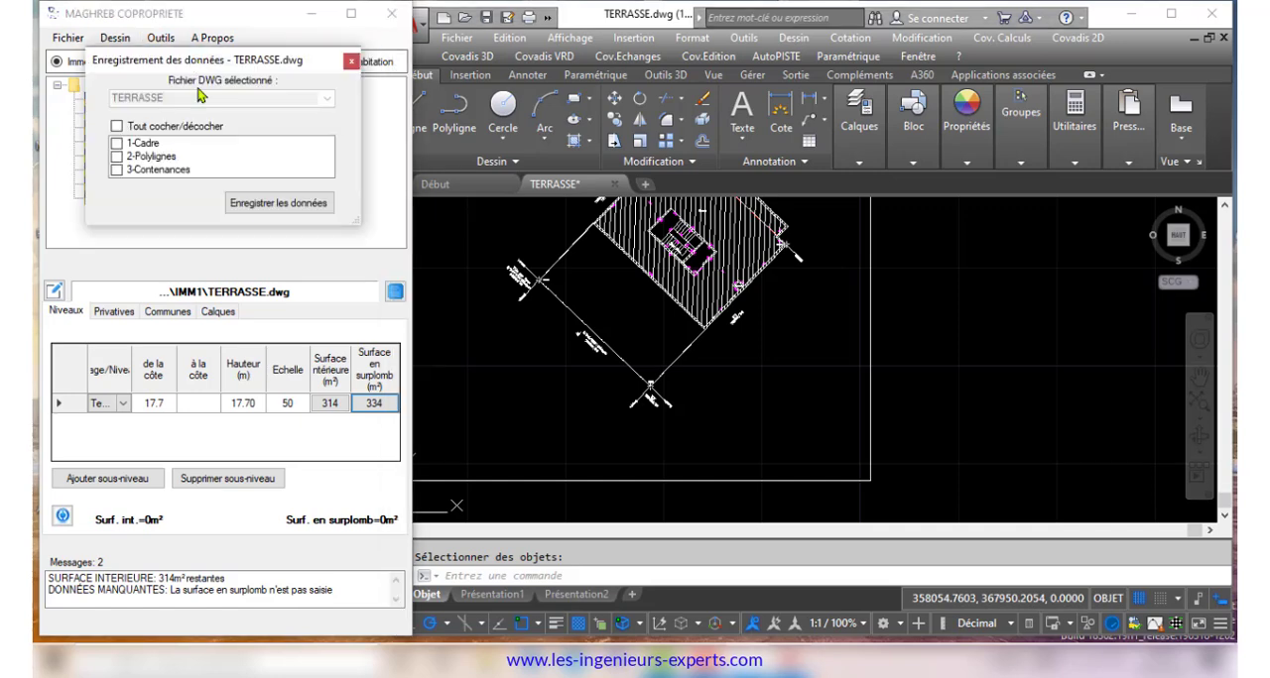
click(278, 203)
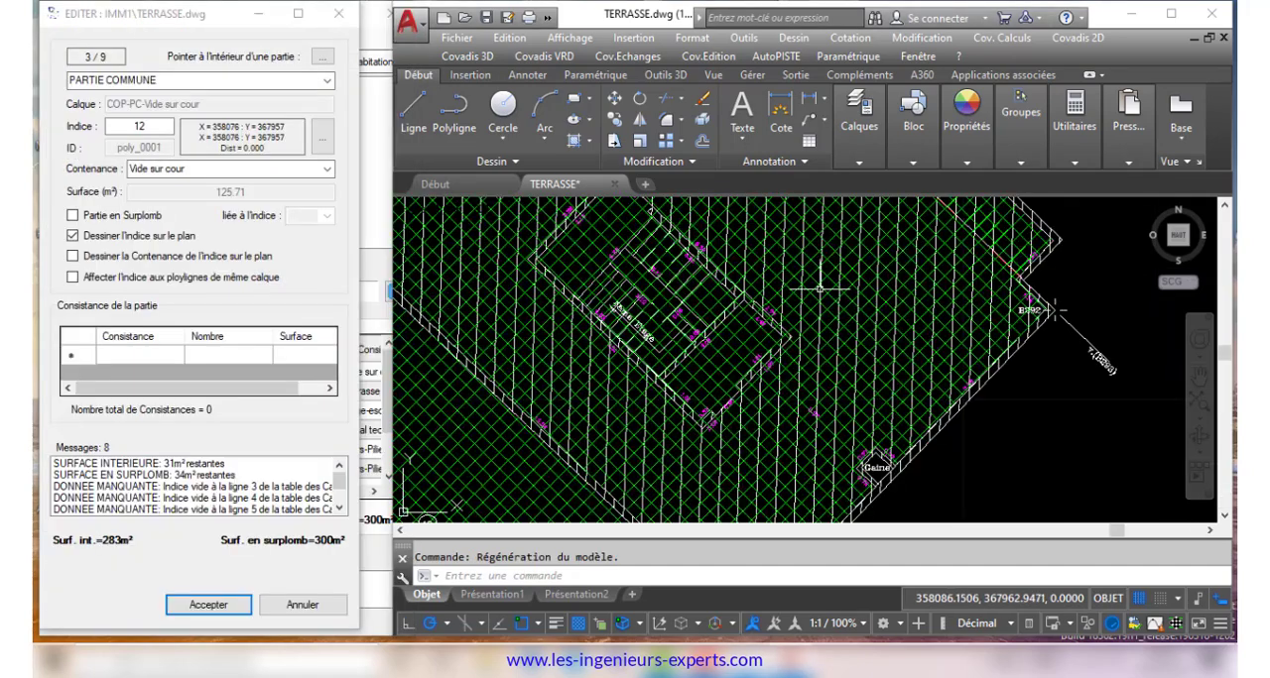
Index the stairwell of the terrace plan as common part 3 with contents Cage-escaliers, drawing the index on the plan
click(322, 57)
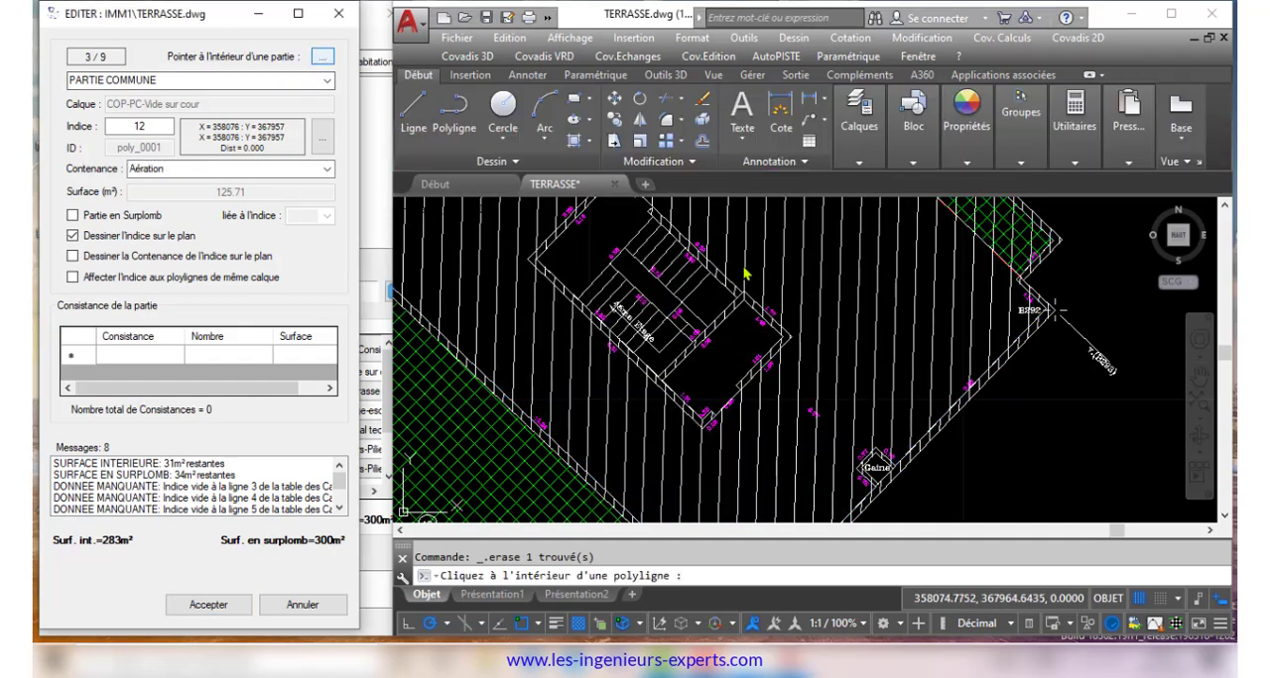
click(593, 254)
click(208, 605)
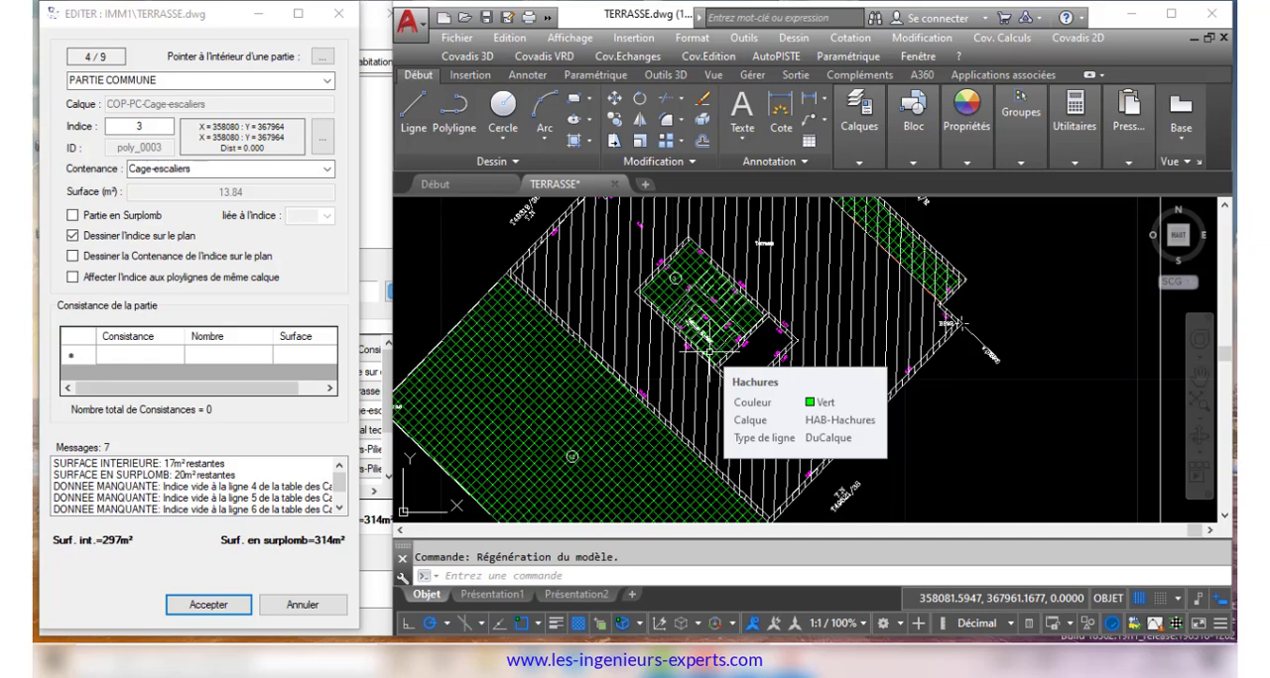
scroll(709, 351, up, 2)
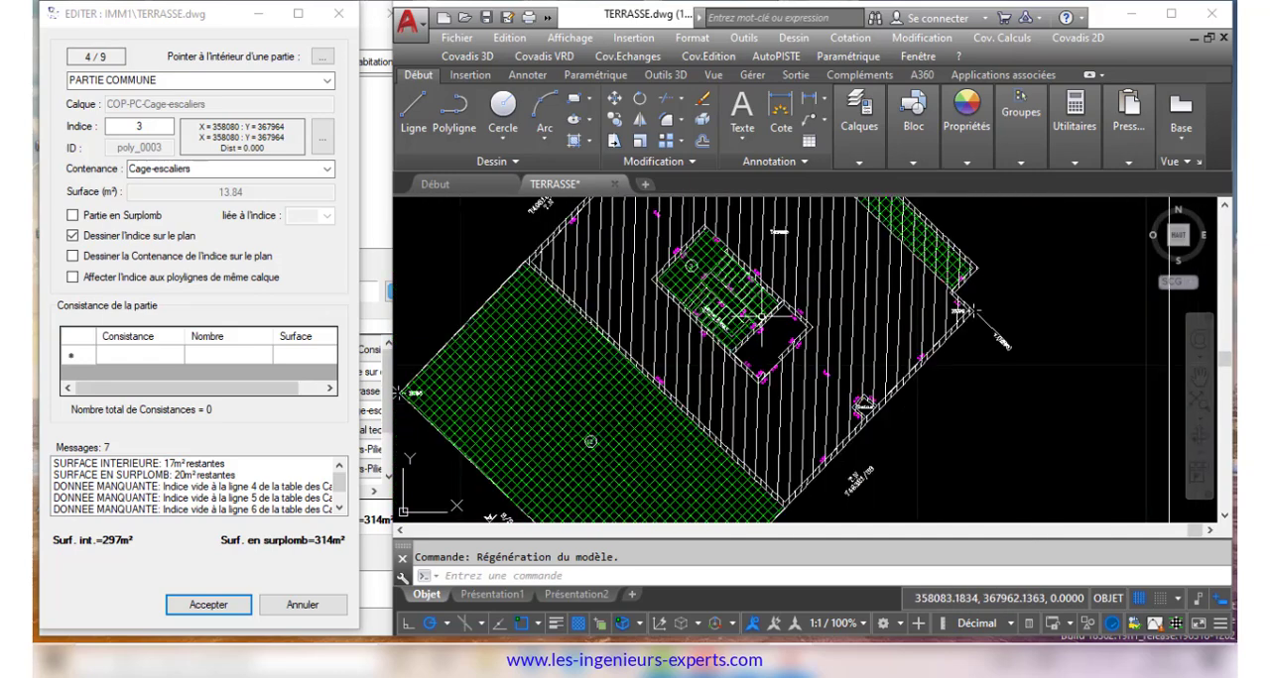
scroll(761, 318, up, 2)
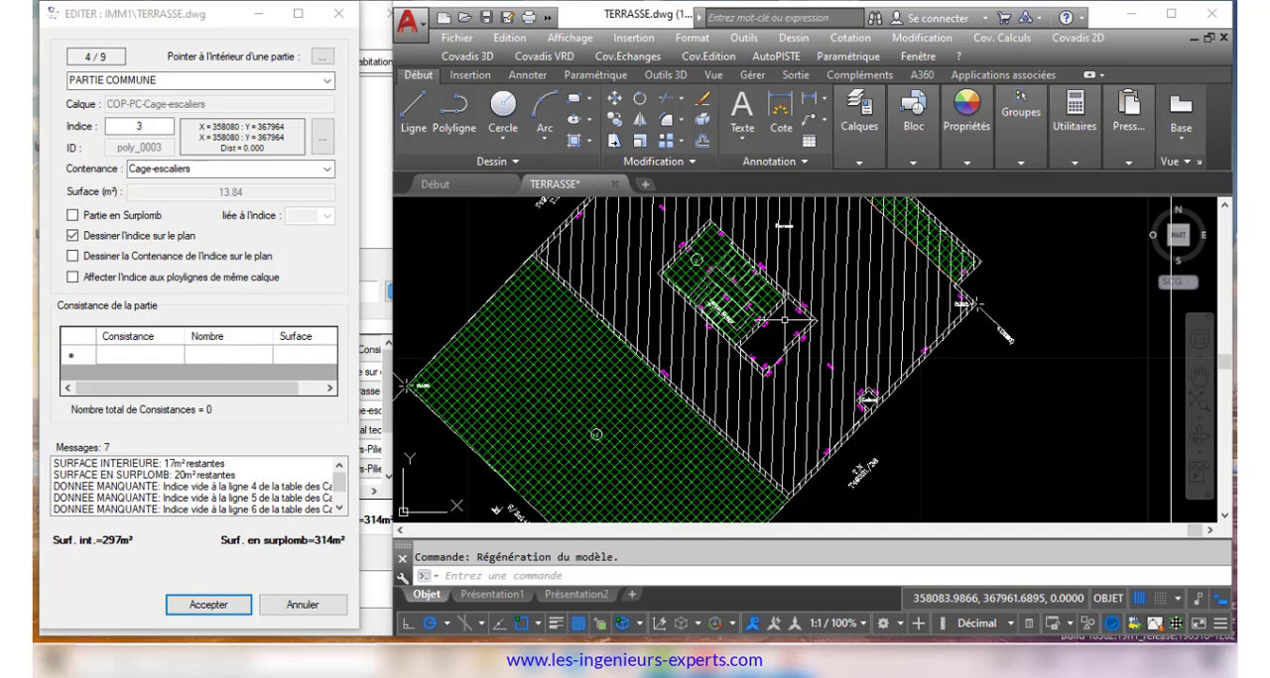
click(341, 16)
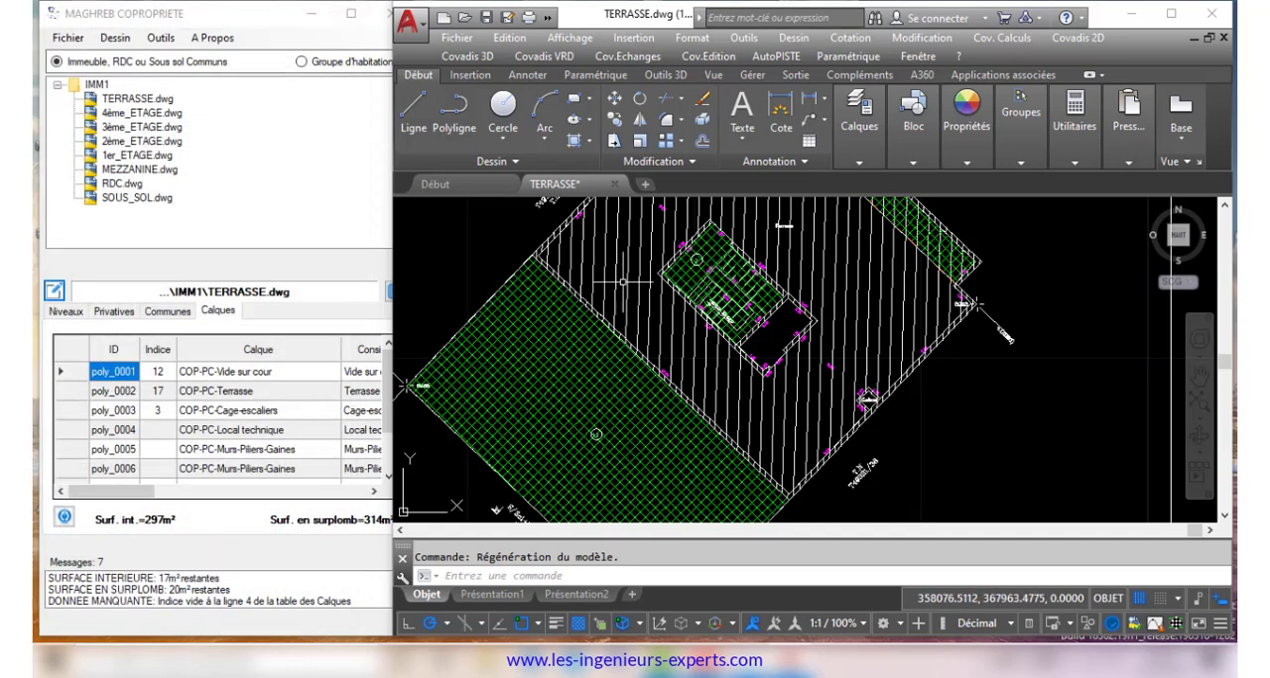
Rename the layer COP-PC-Cage-escaliers to COP-PC-Cage-escaliers et Local technique in the list of layers and add it to the terrace drawing
click(115, 38)
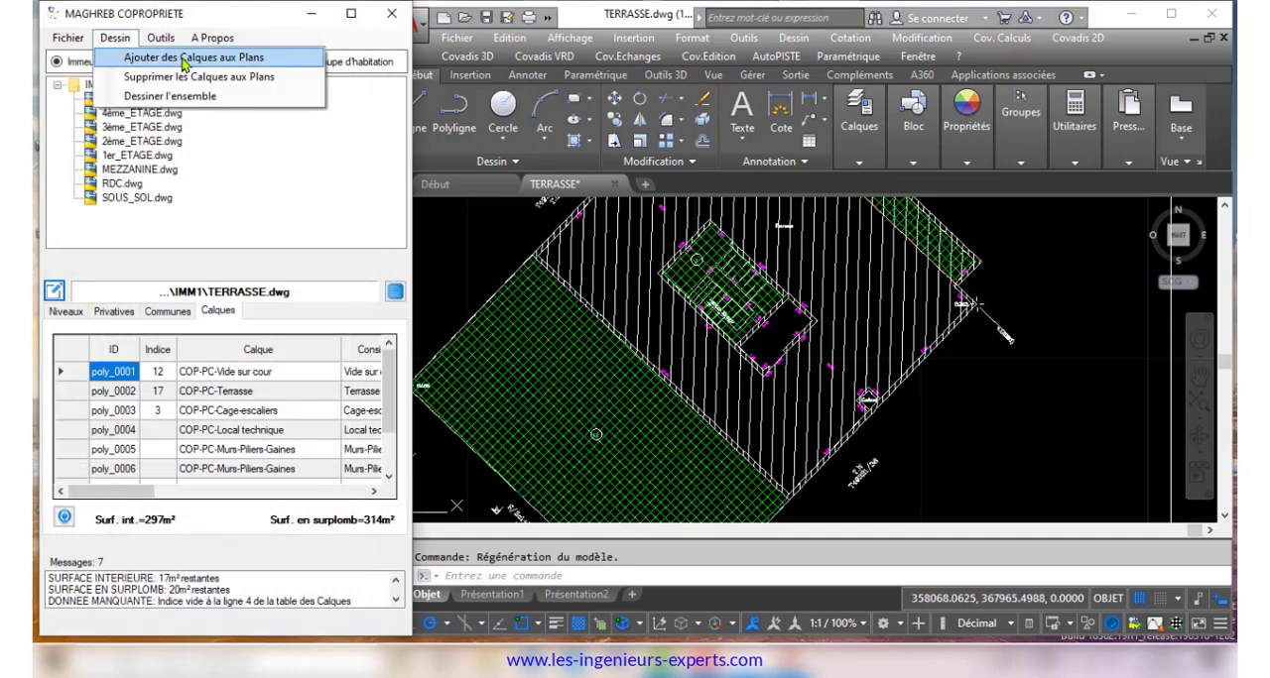
click(178, 60)
drag(383, 217, 377, 225)
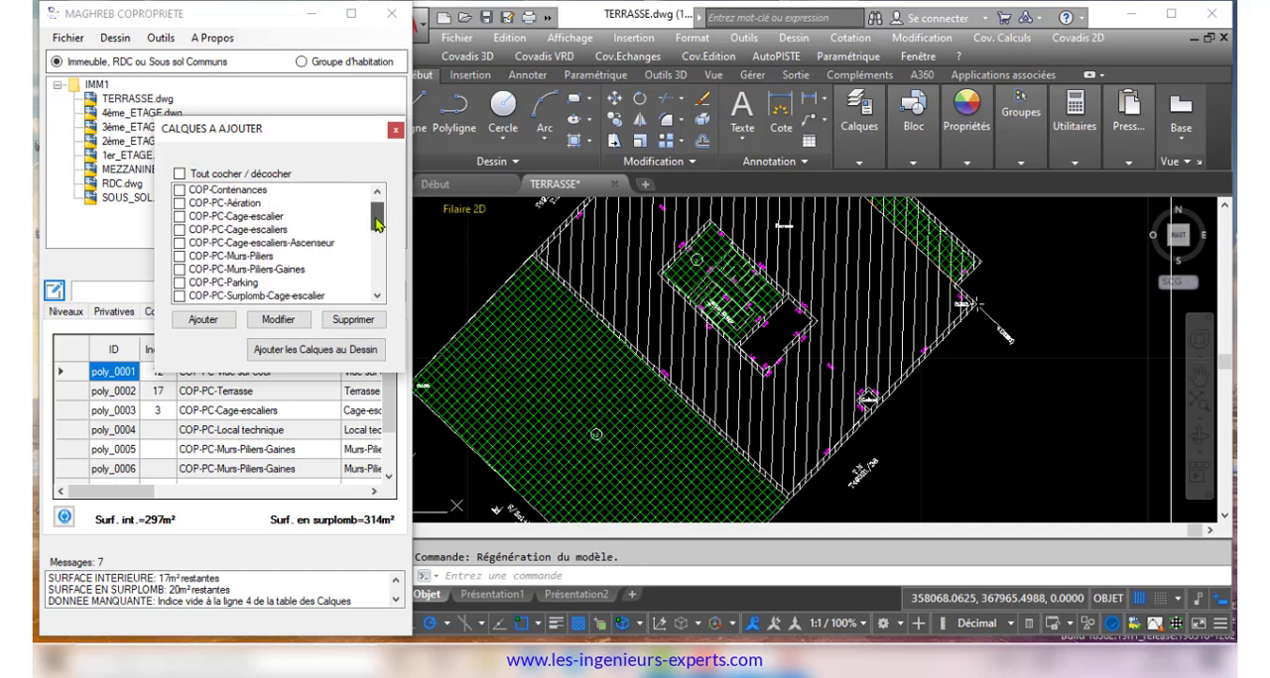
click(183, 231)
click(279, 320)
click(429, 192)
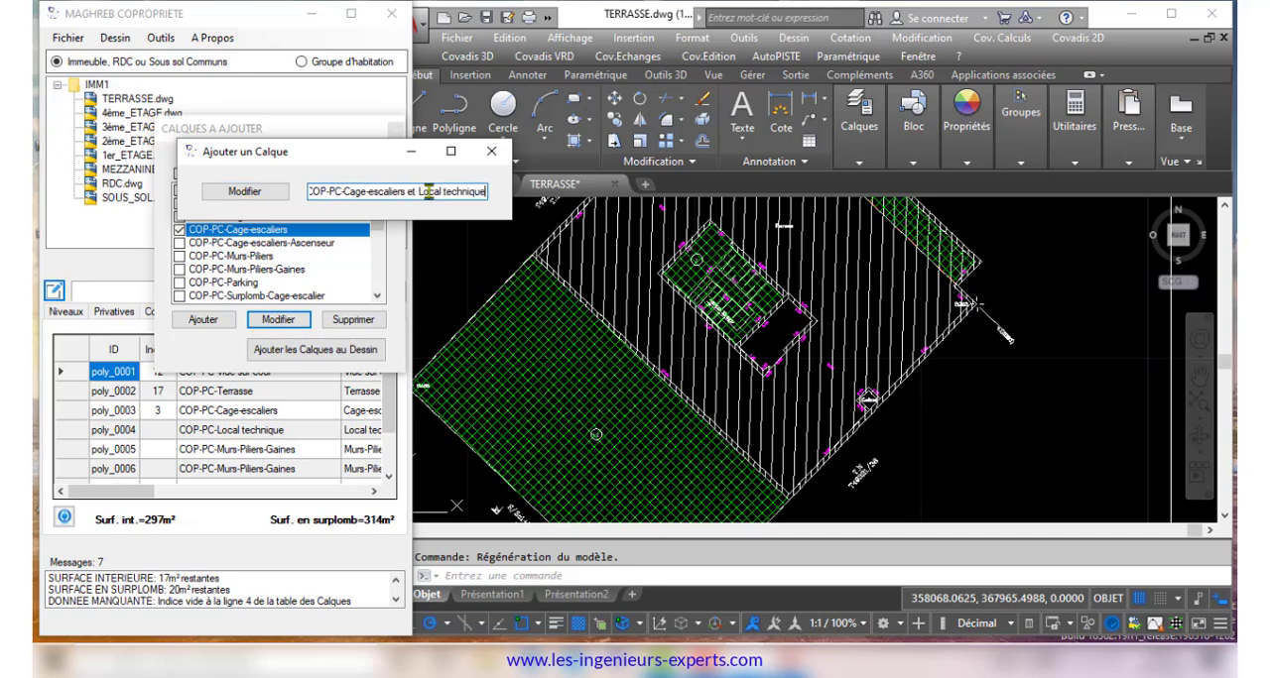
text(et Local technique)
click(244, 191)
click(491, 151)
click(315, 350)
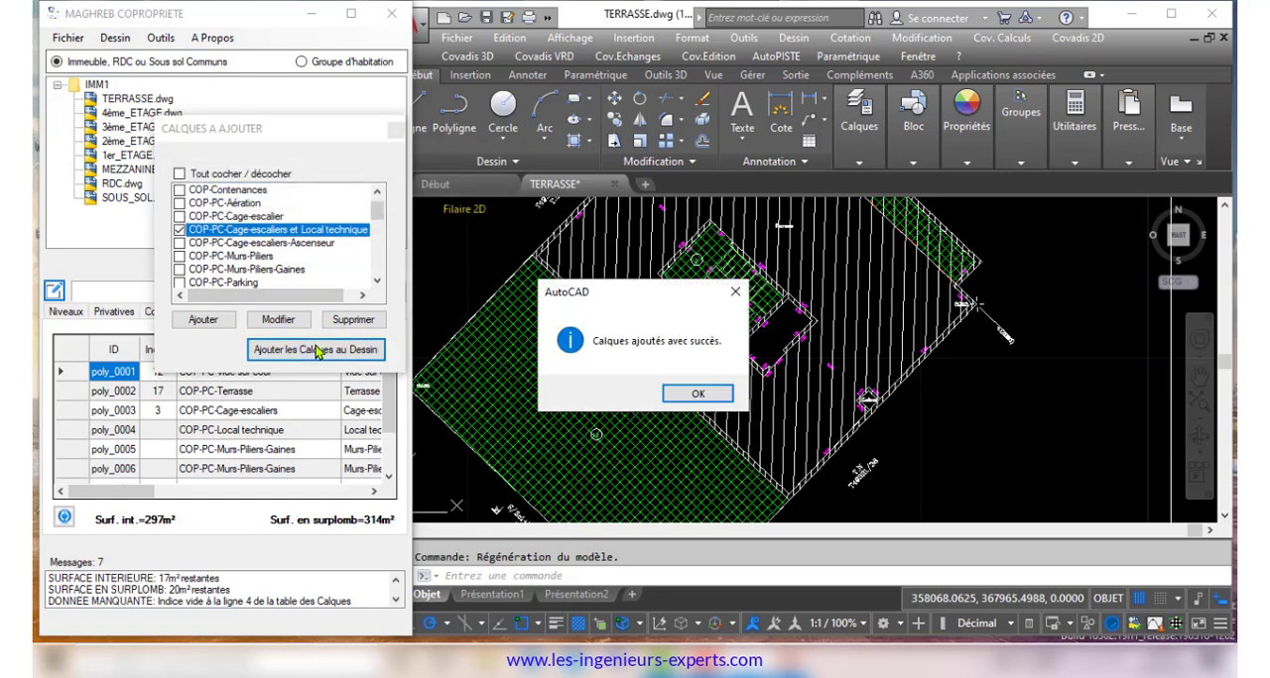
click(725, 390)
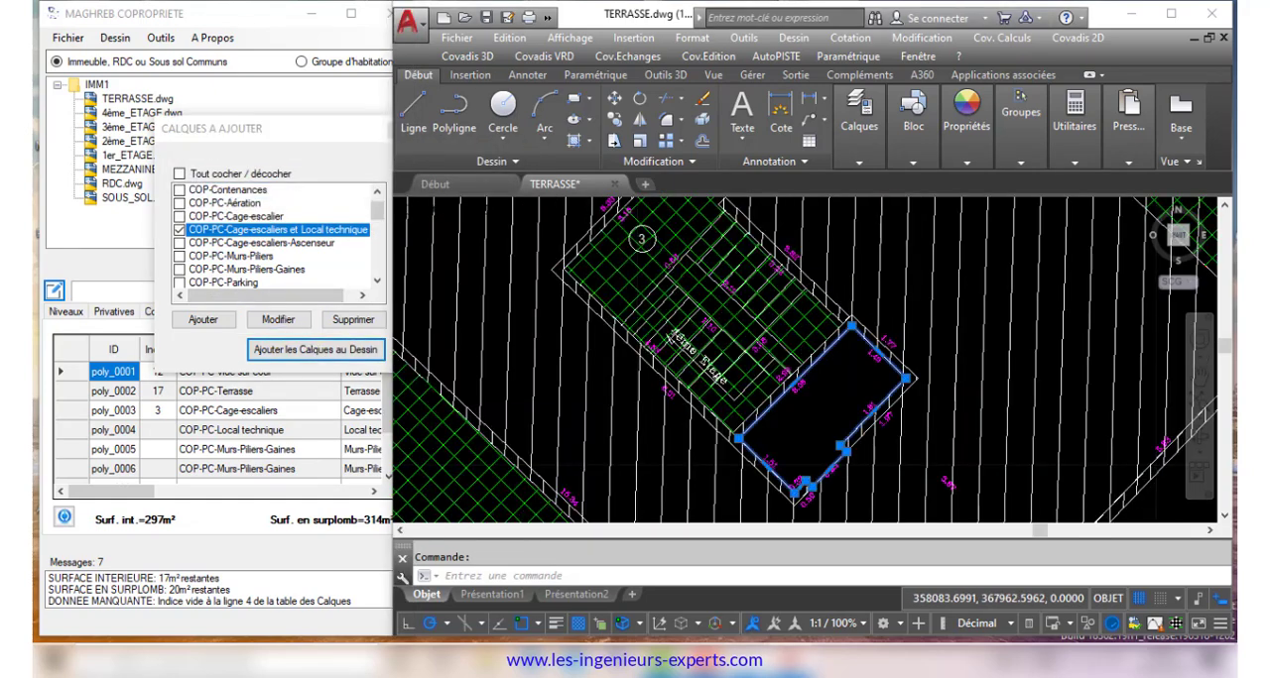
Move the stairwell and adjoining technical room outlines to the layer COP-PC-Cage-escaliers et Local technique and close the list of layers to add
scroll(836, 328, up, 10)
click(881, 272)
scroll(883, 339, down, 5)
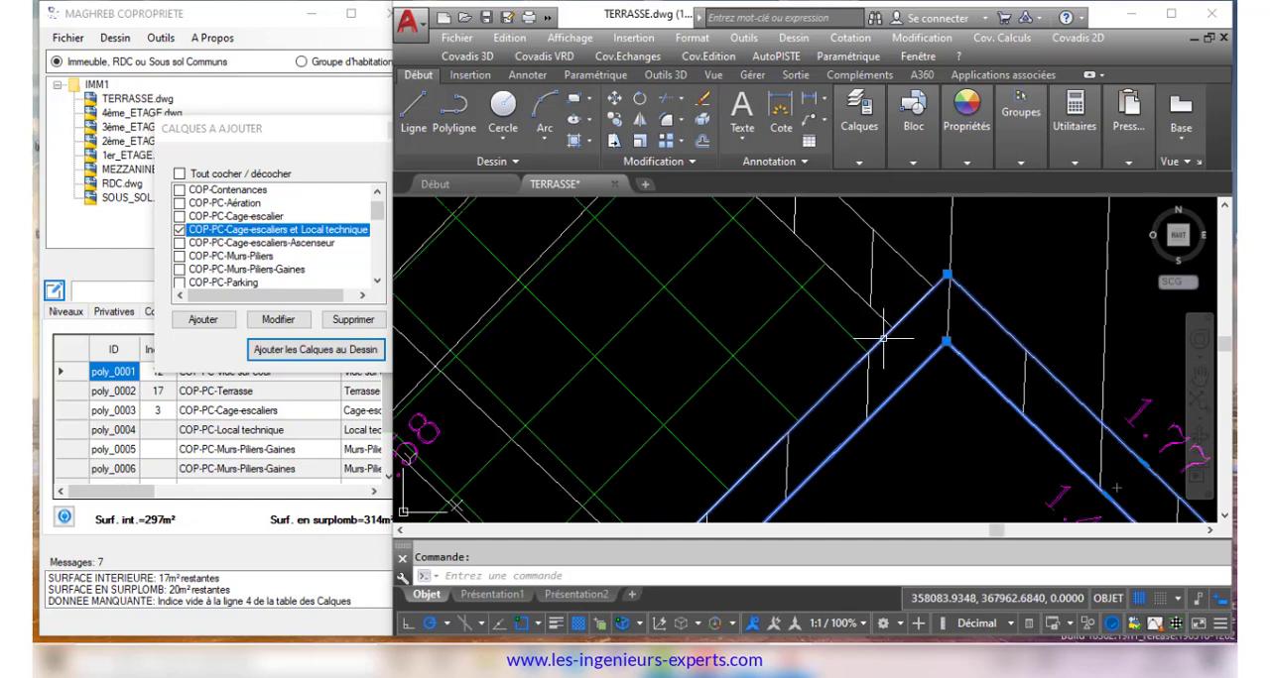
scroll(883, 339, up, 2)
click(882, 336)
scroll(881, 335, up, 2)
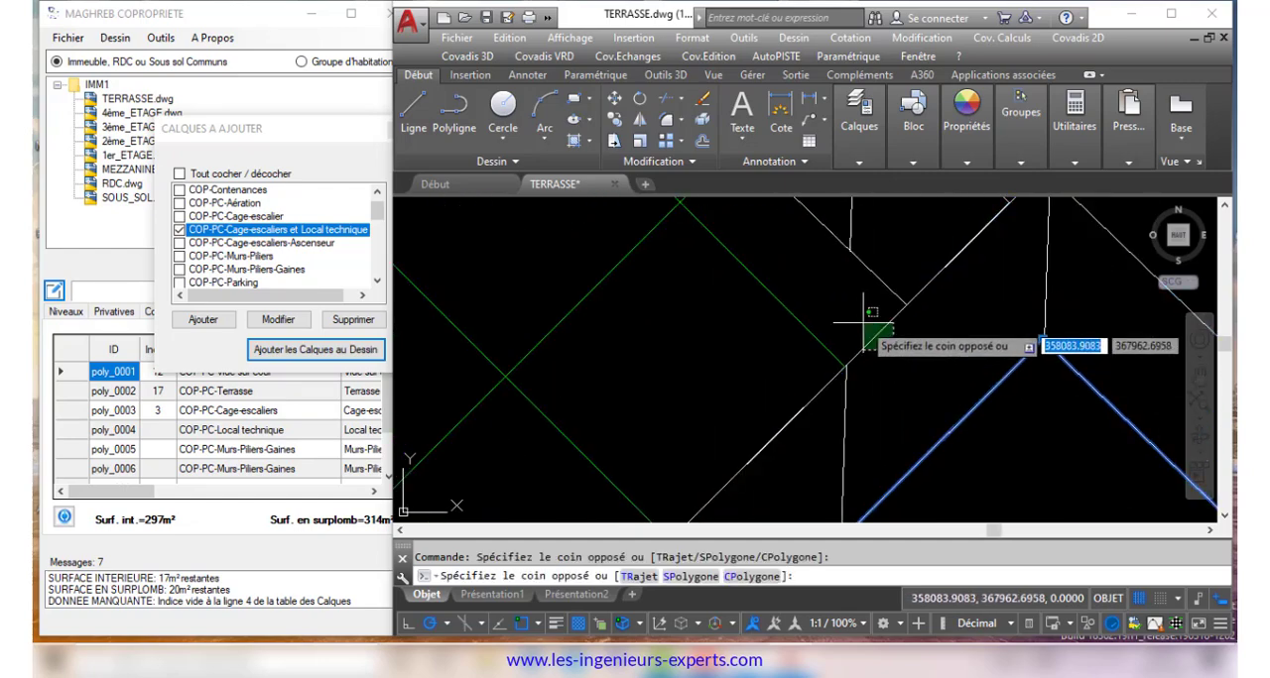
scroll(862, 322, down, 6)
click(876, 357)
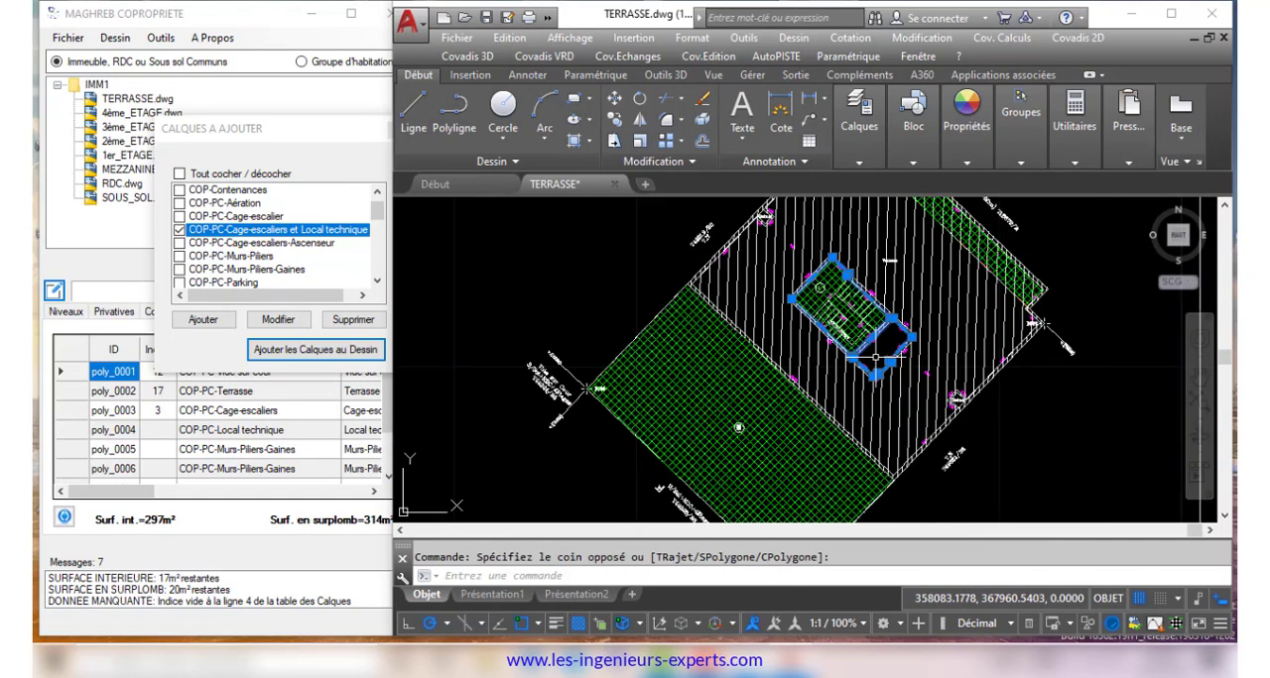
click(859, 114)
click(930, 183)
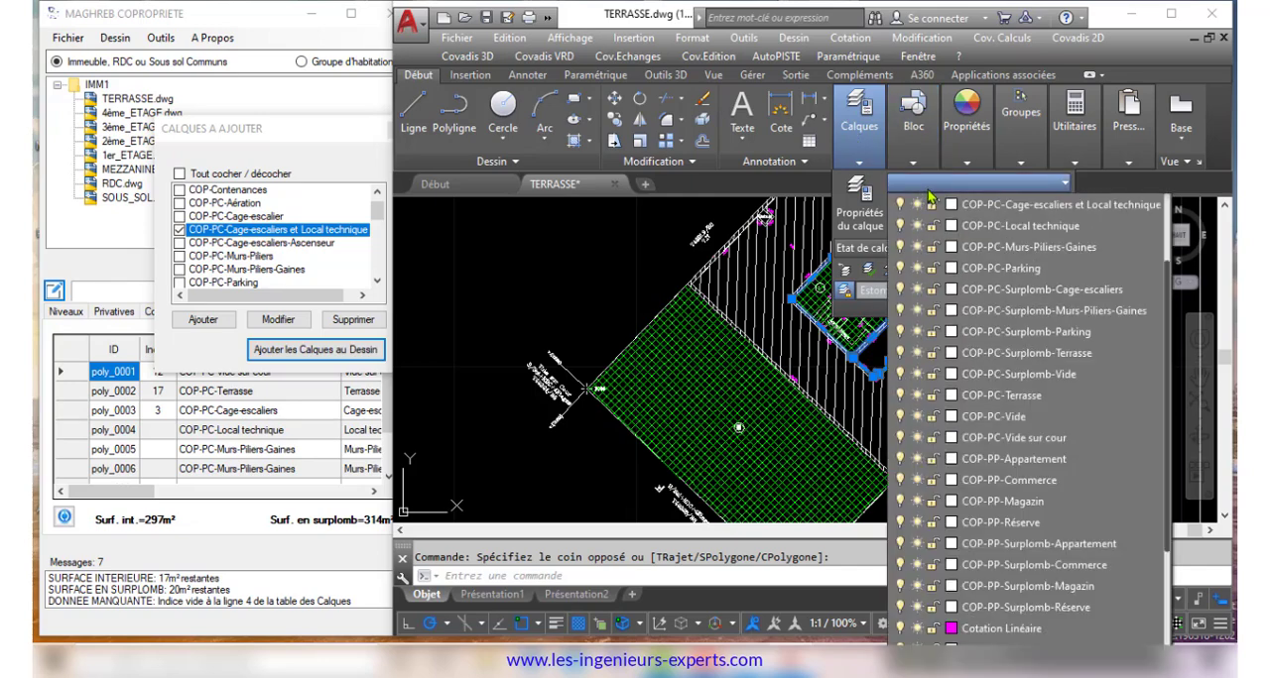
scroll(992, 248, up, 2)
click(1032, 289)
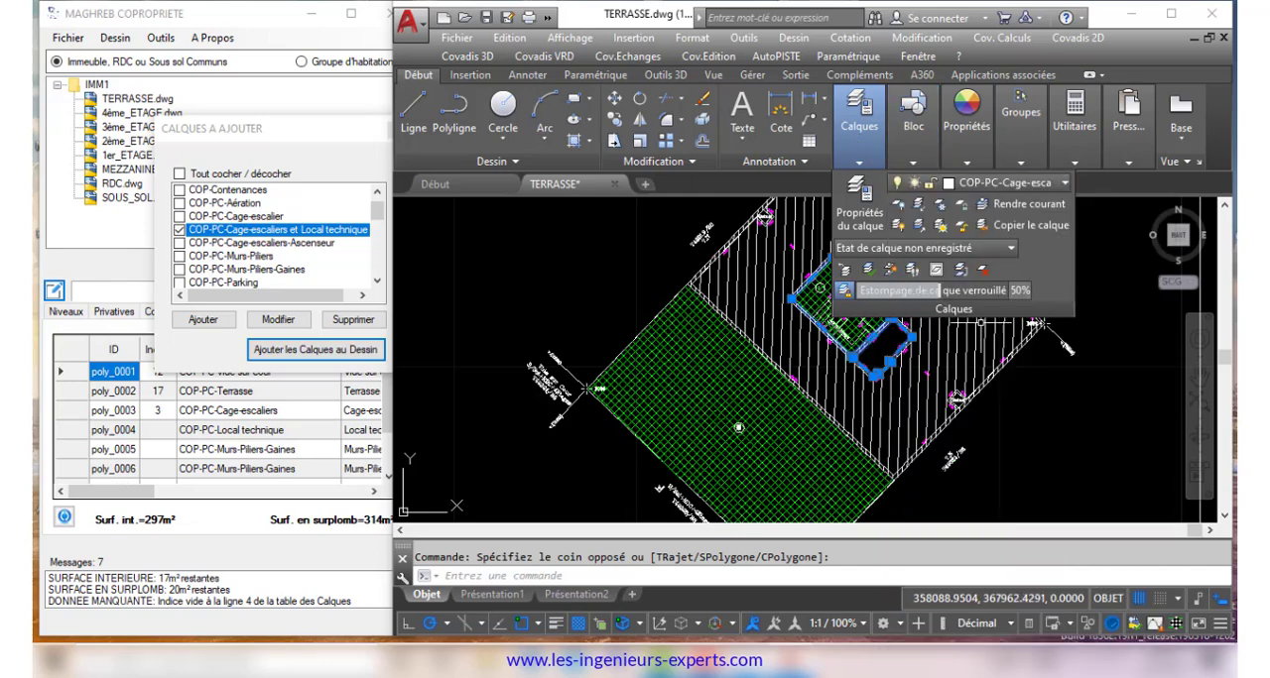
key(Escape)
scroll(855, 298, down, 2)
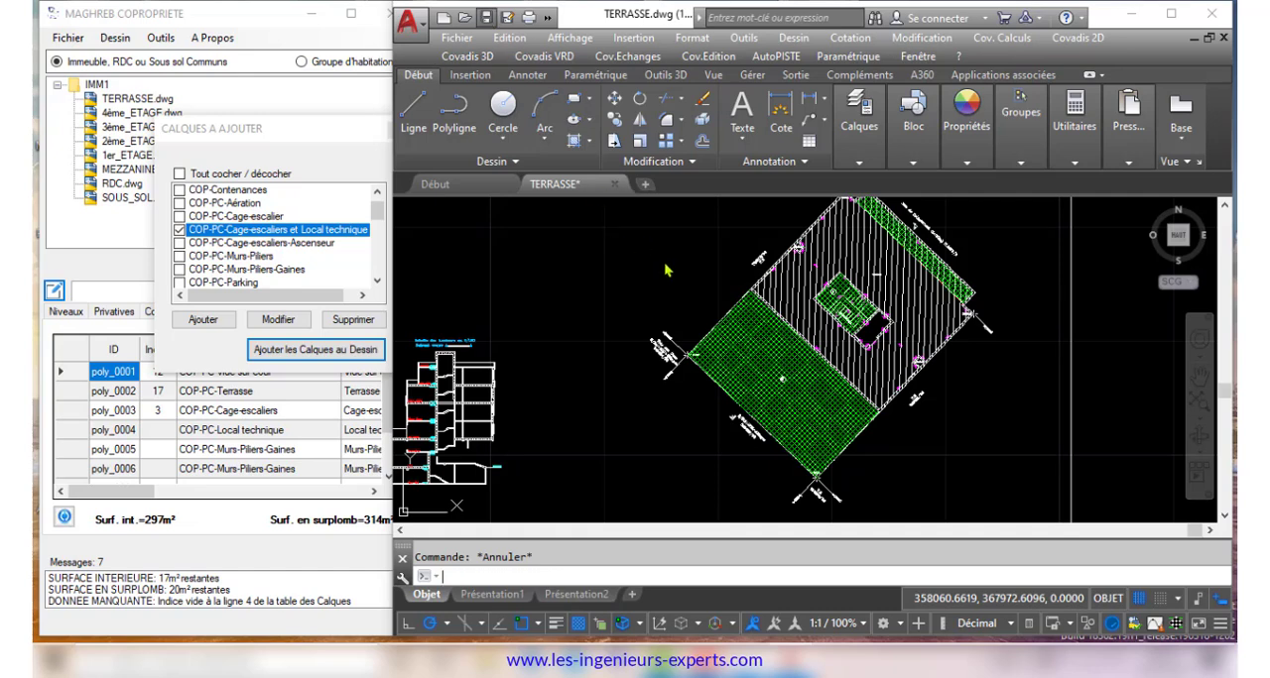
click(325, 150)
click(395, 132)
key(Escape)
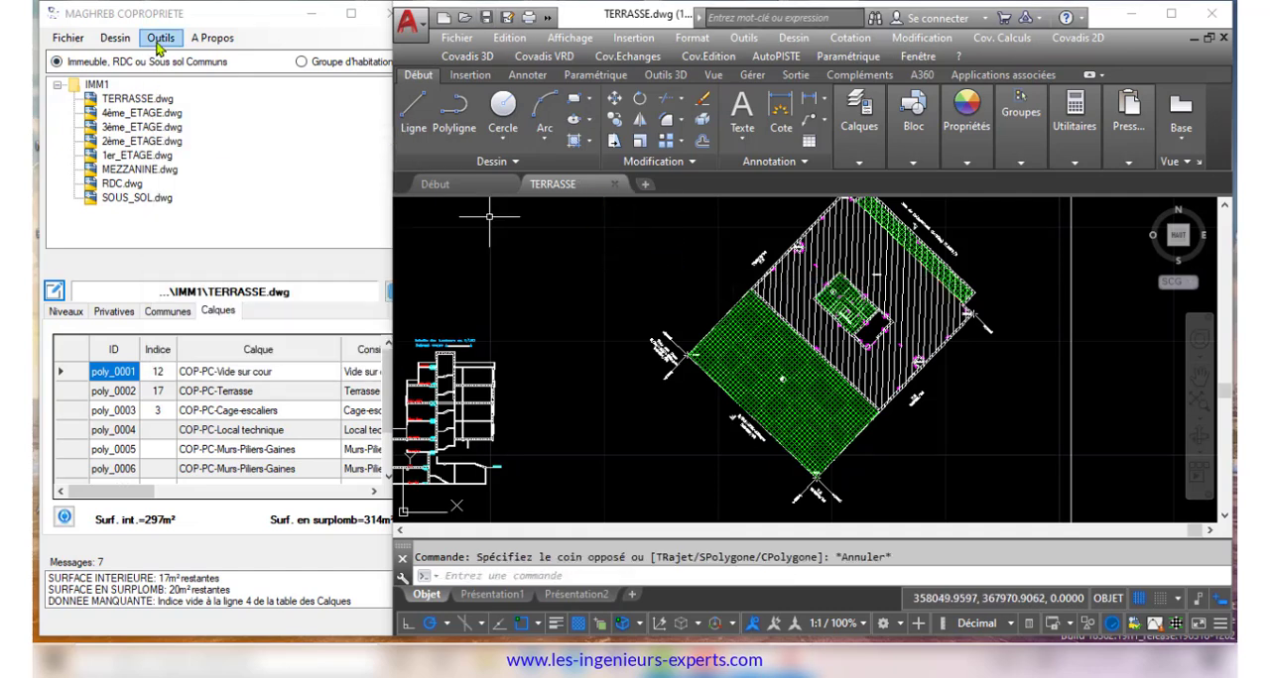
Update the terrace drawing's layer data to take in the changed stairwell and technical room layer
click(162, 39)
click(210, 61)
click(149, 135)
click(260, 186)
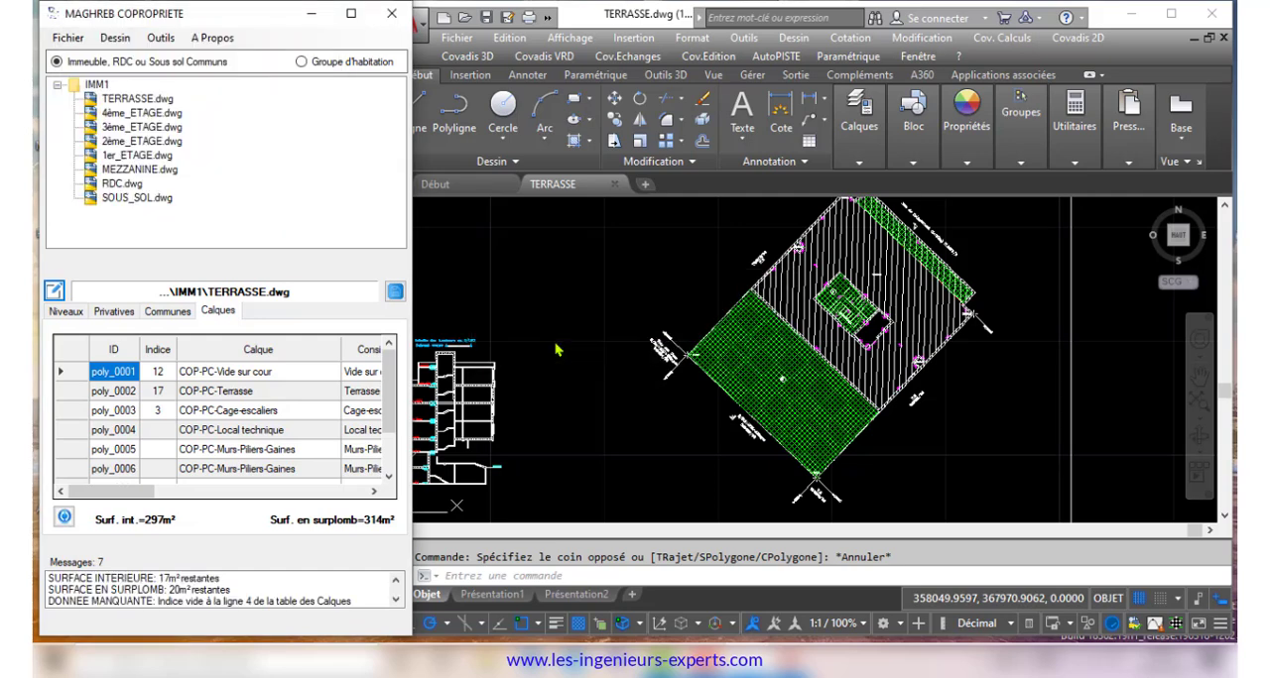
click(65, 518)
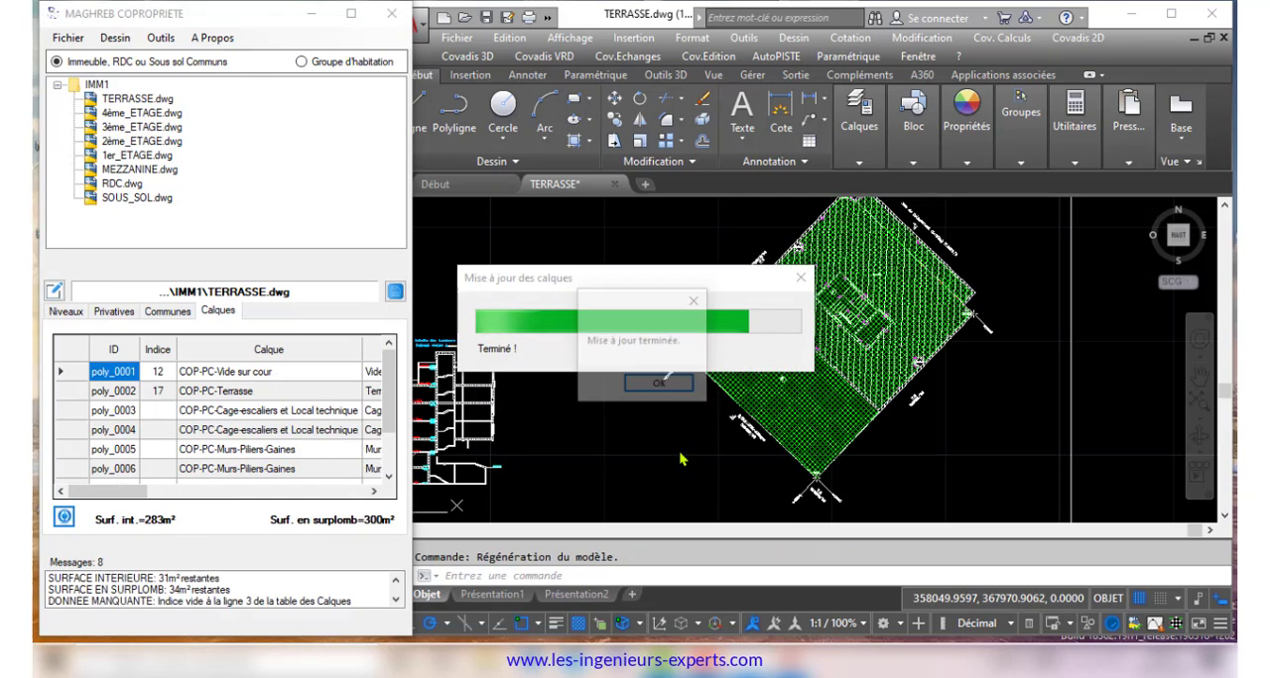
click(739, 390)
Erase the green hatch that covers the terrace area of the plan
scroll(883, 369, up, 6)
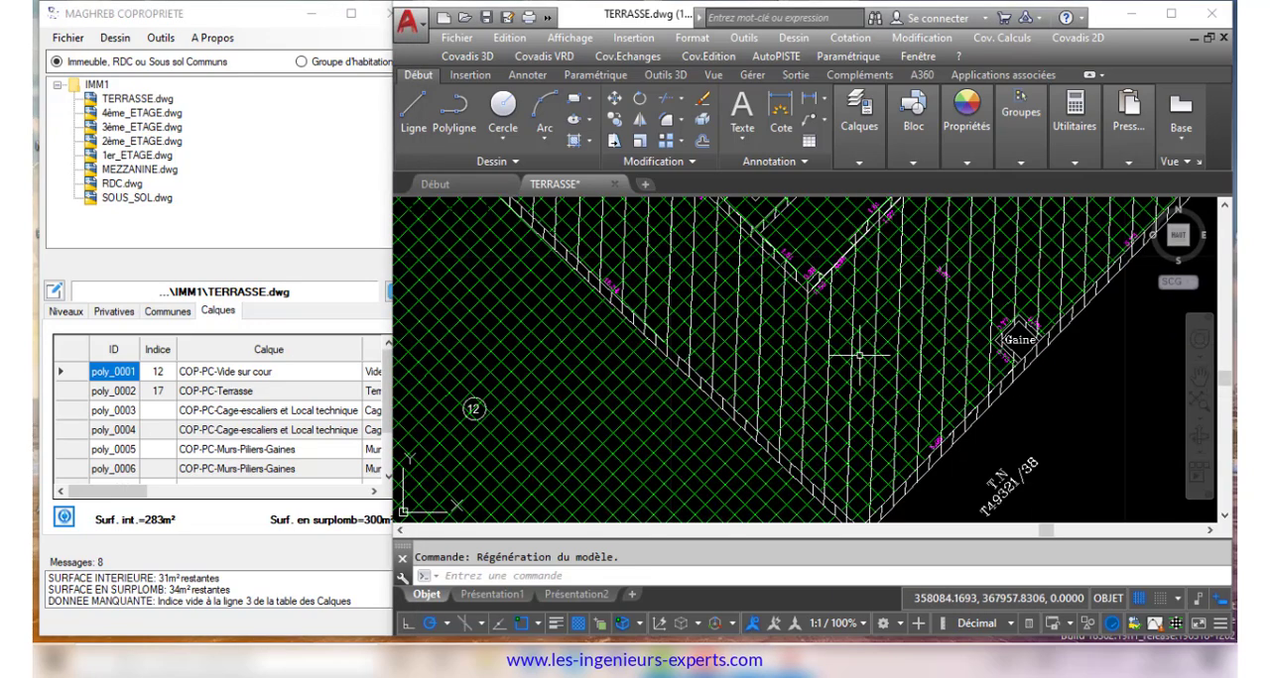
click(838, 355)
key(Delete)
scroll(829, 366, down, 6)
Index the stairwell as common part 3 with contents Cage-escaliers et Local technique, assigning the index to all polylines on the same layer
click(54, 292)
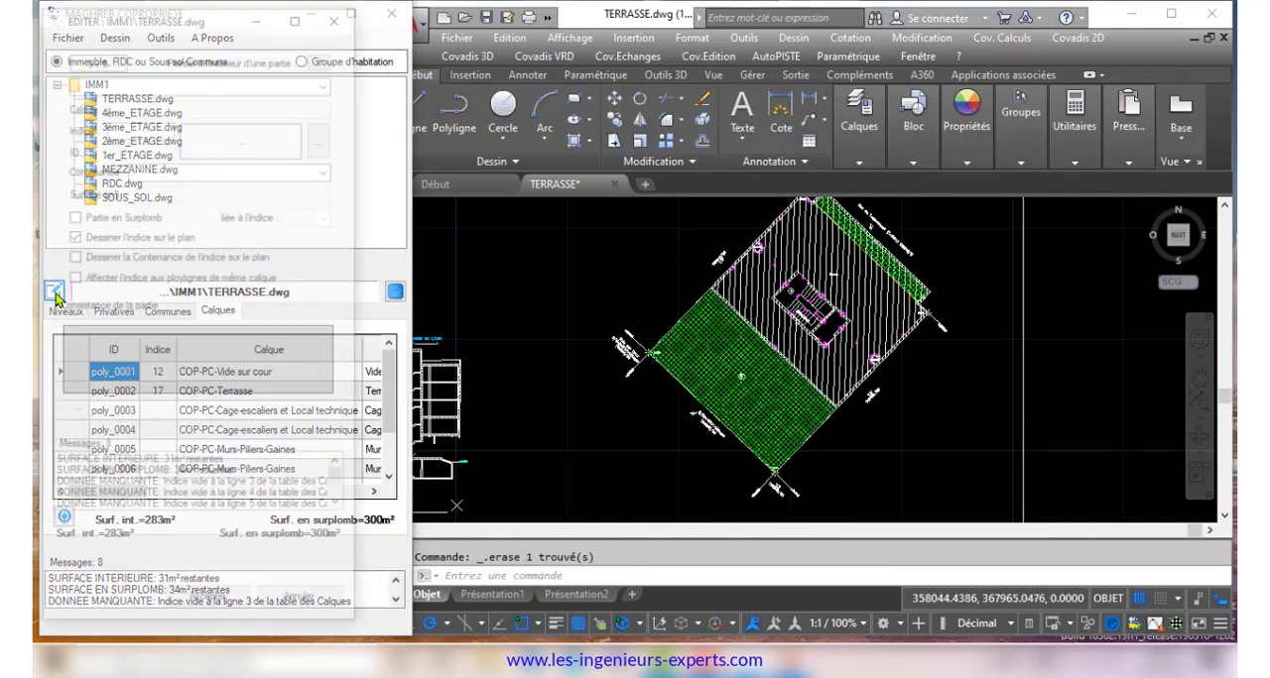
click(322, 56)
click(777, 320)
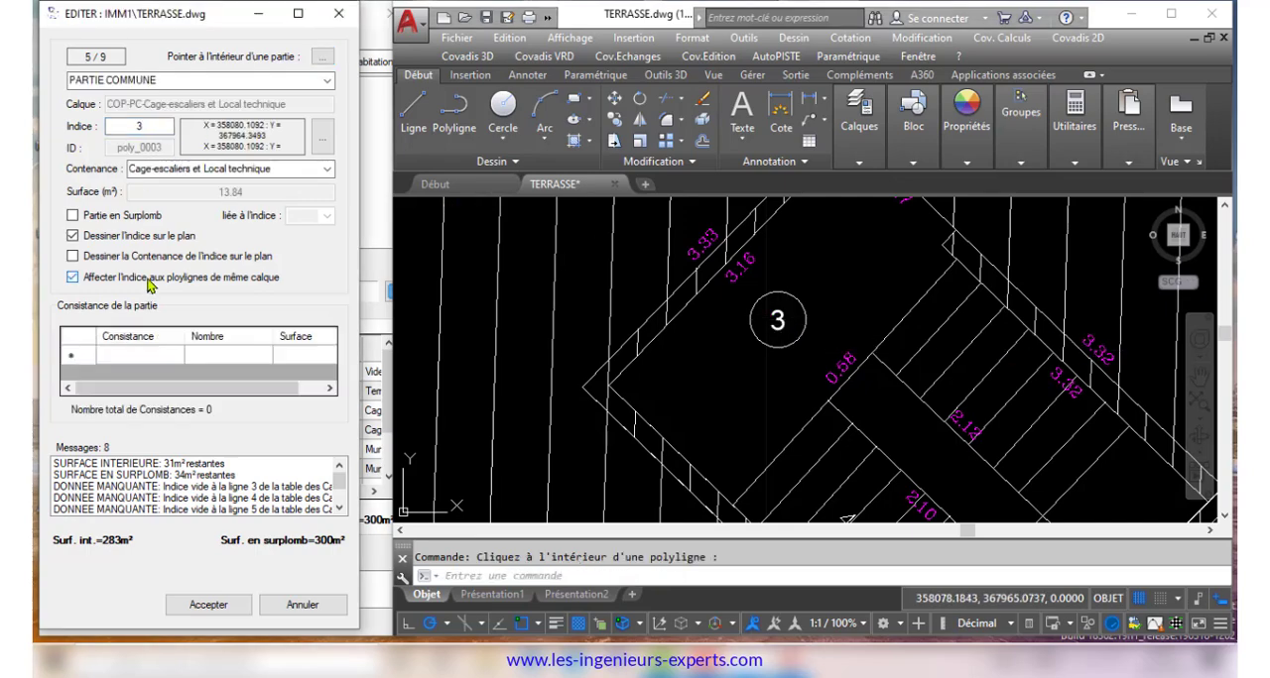
click(246, 605)
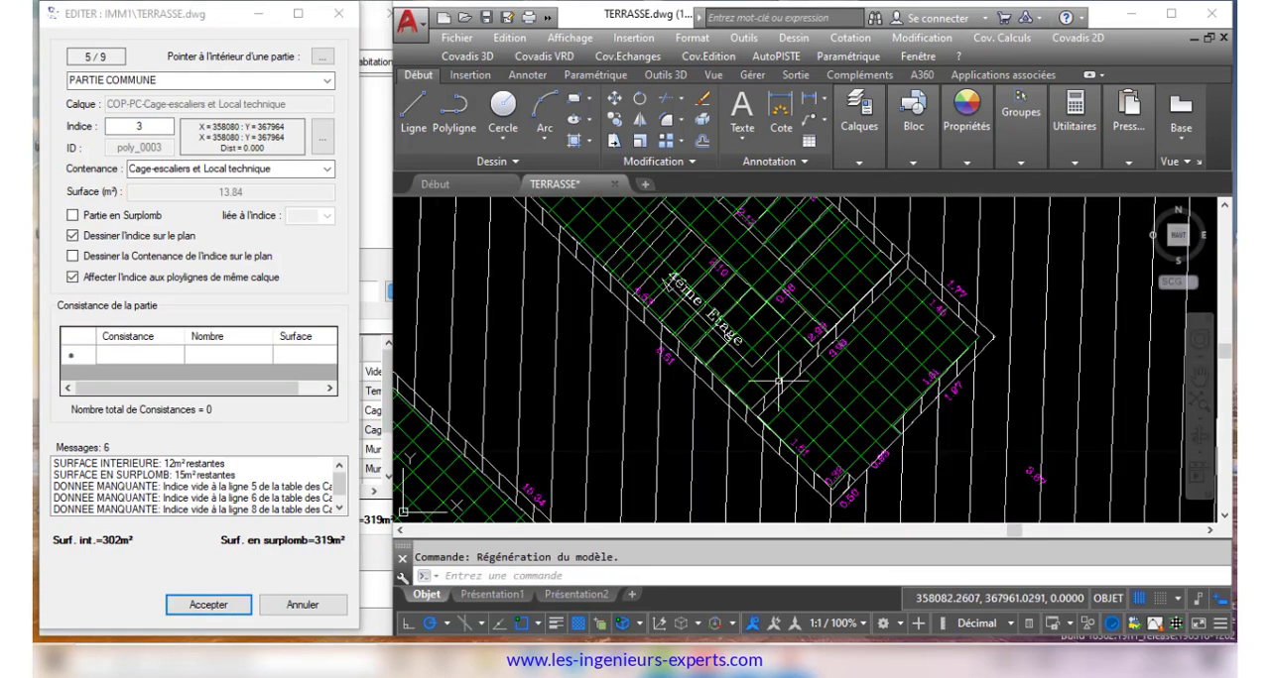
click(799, 389)
scroll(769, 369, up, 1)
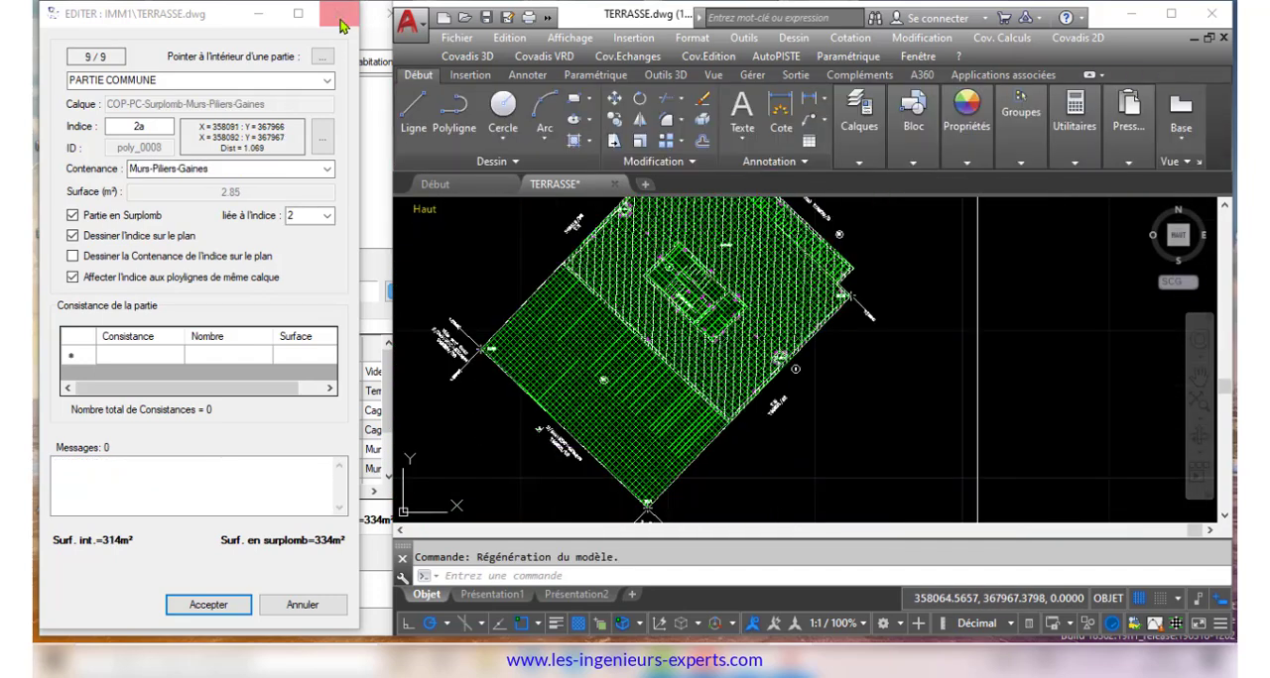
click(340, 17)
Check the terrace's layers, common parts, private parts and levels tables in full width and generate its plan sheet
click(349, 14)
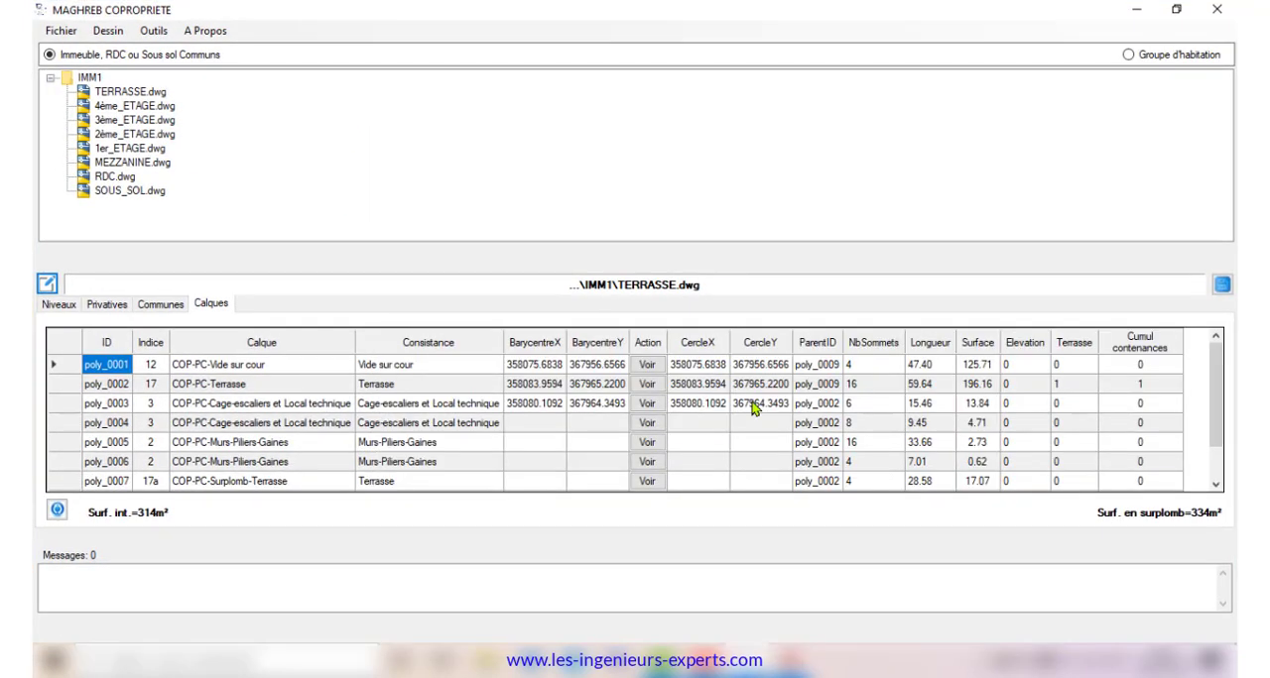
click(59, 306)
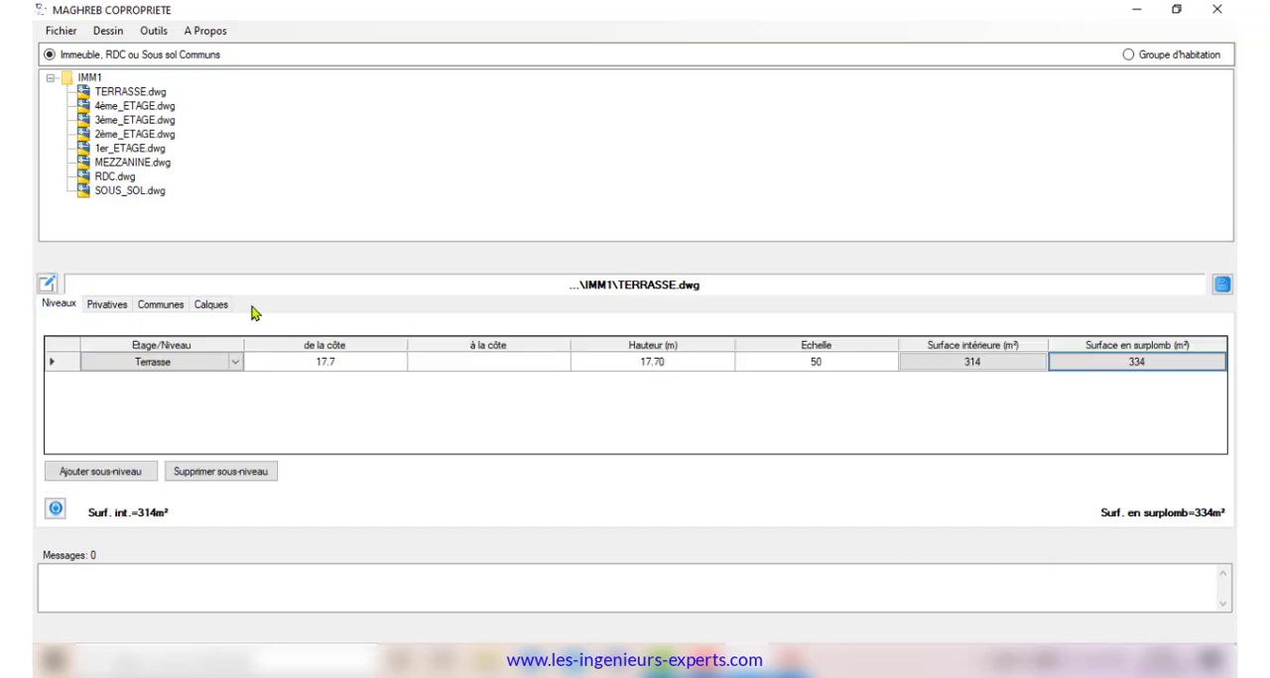
click(211, 305)
scroll(1220, 478, down, 1)
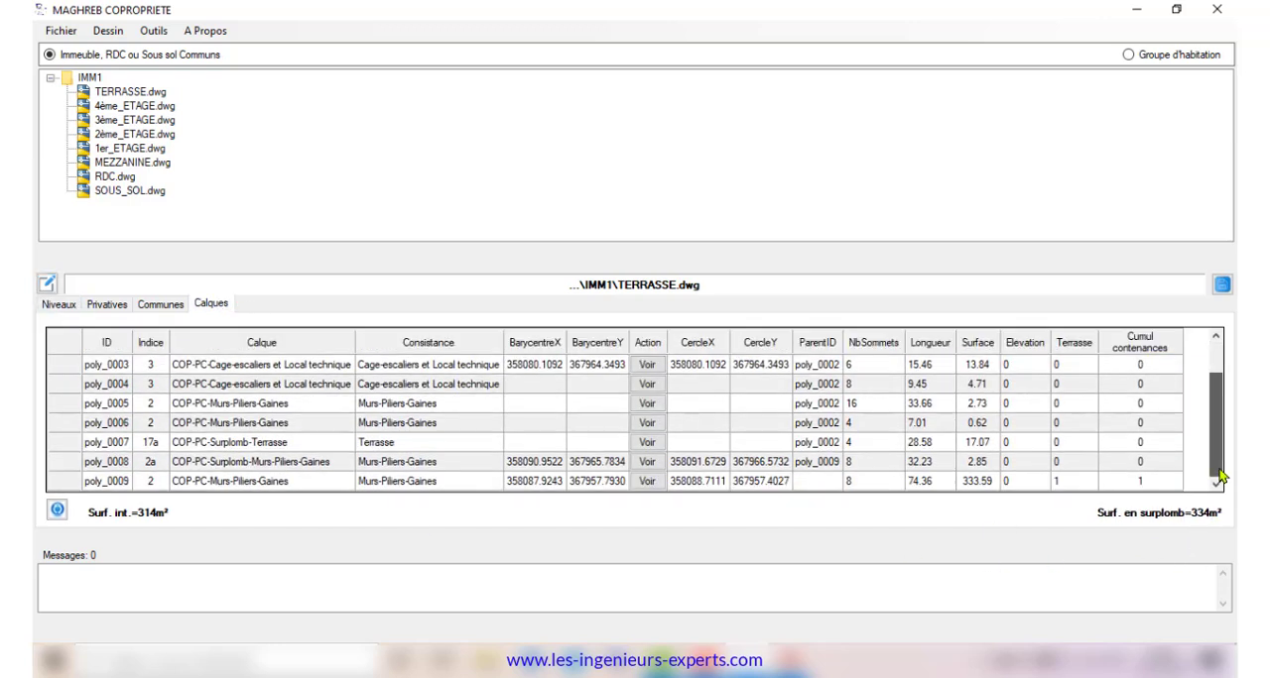
drag(1221, 477, 1219, 442)
click(162, 308)
click(111, 309)
click(61, 307)
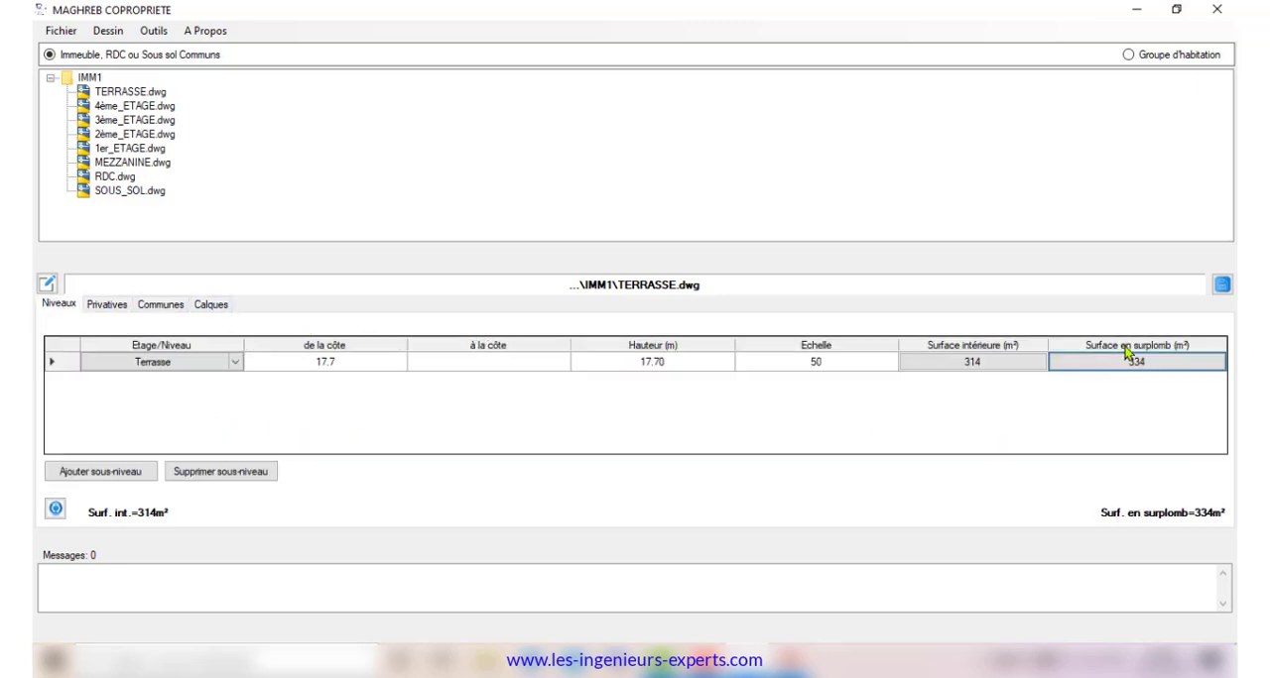
click(1218, 287)
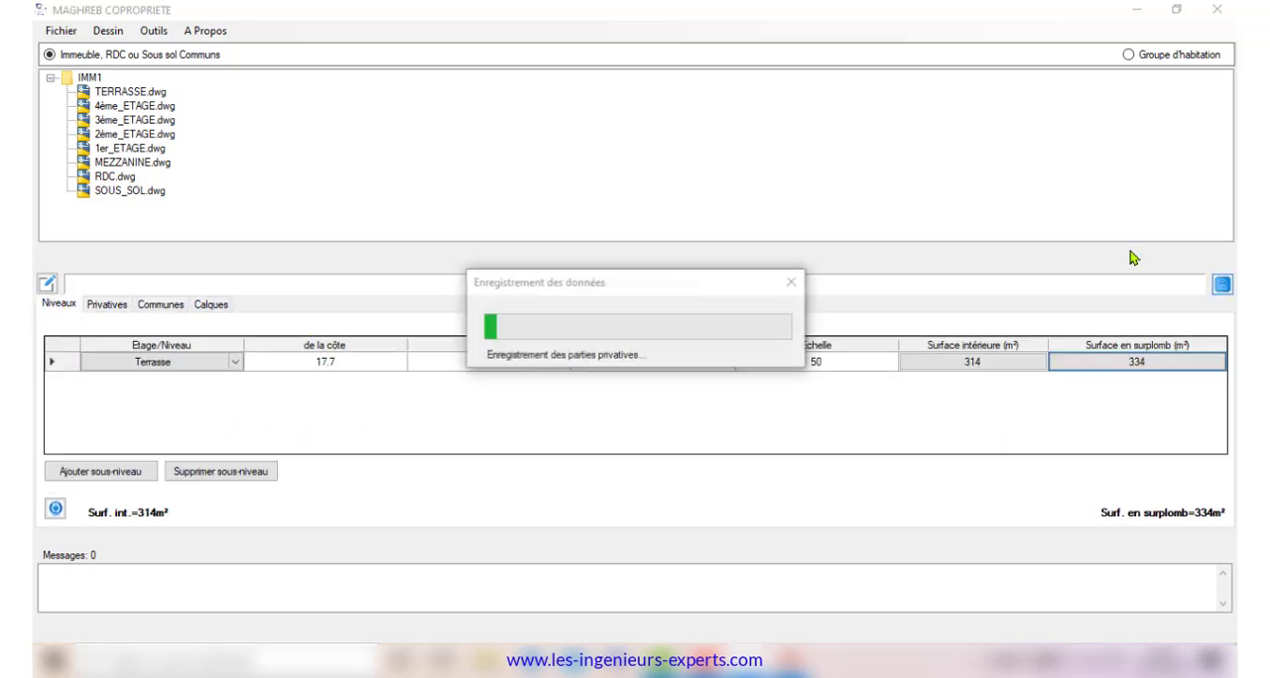
click(1178, 10)
Renumber the first-floor apartment with index 8 as 9 in the index manager, shift all higher indices too, and apply the replacement
click(161, 38)
click(238, 127)
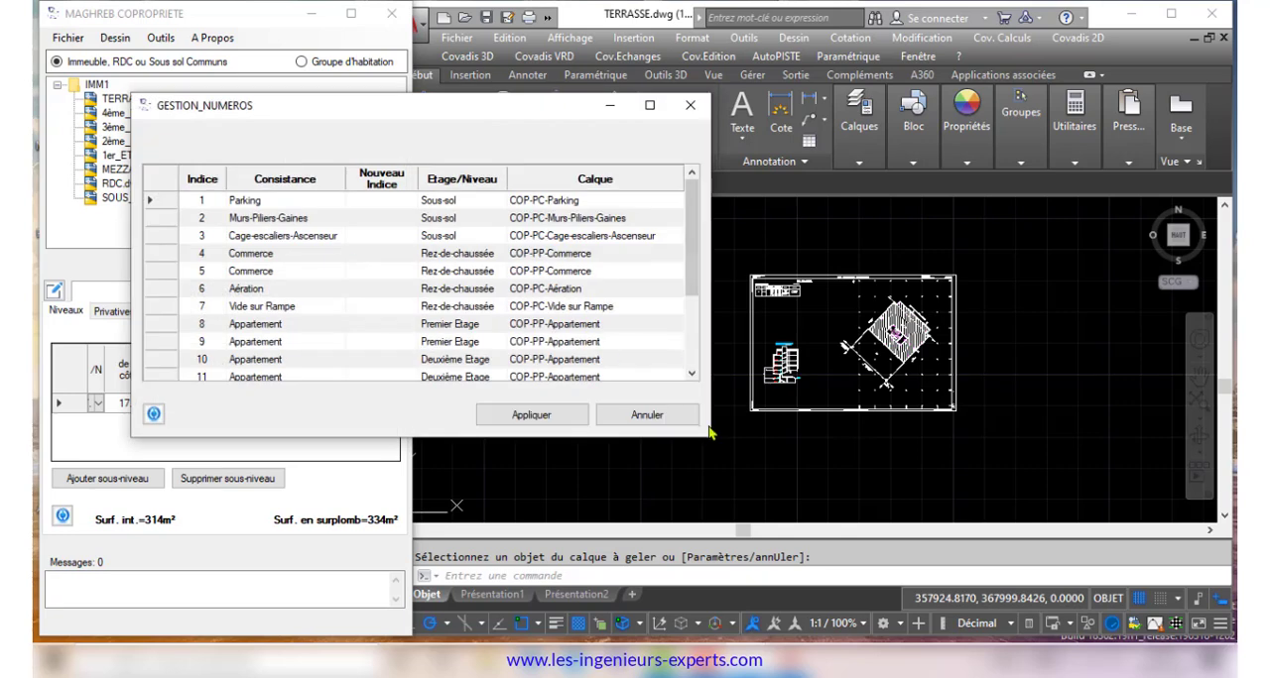
drag(710, 433, 759, 573)
drag(505, 111, 514, 76)
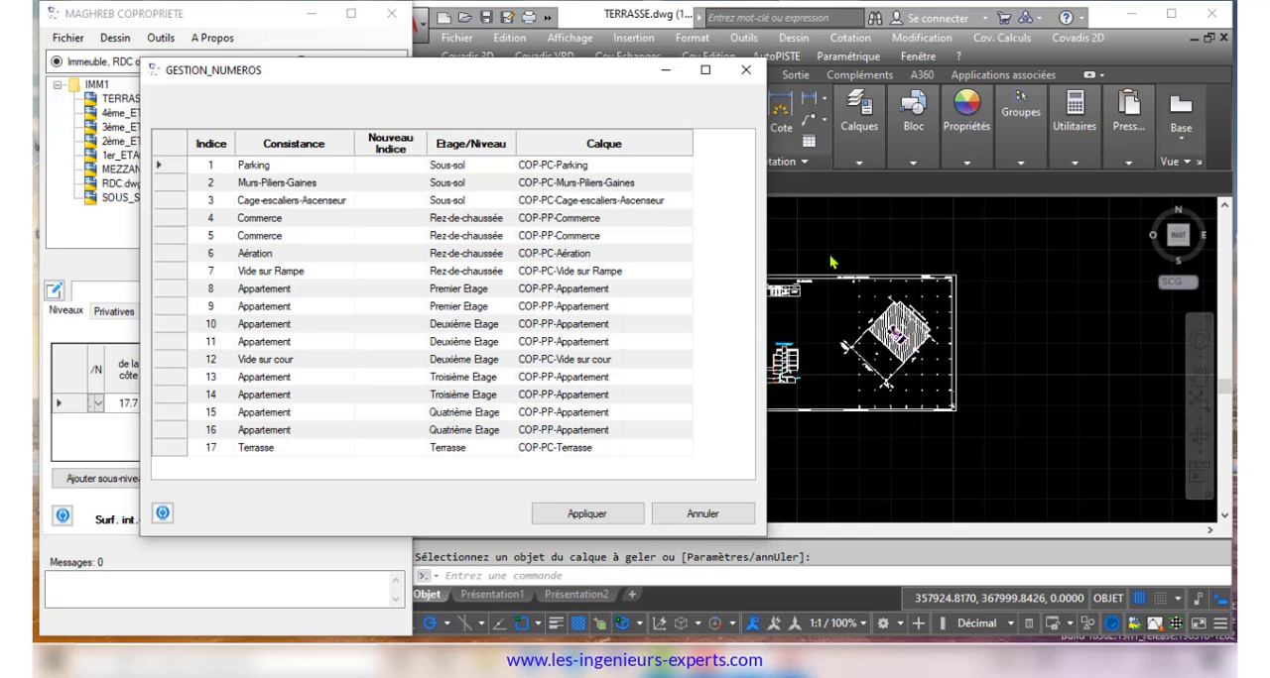
click(400, 291)
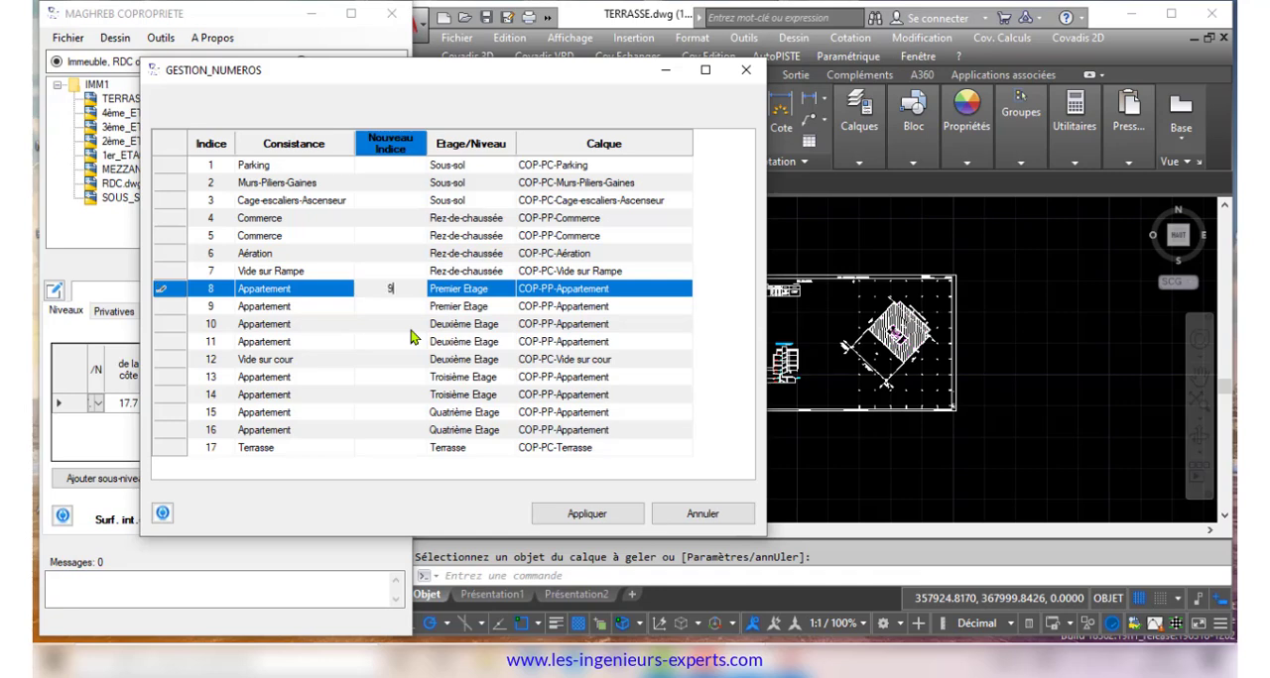
key(Return)
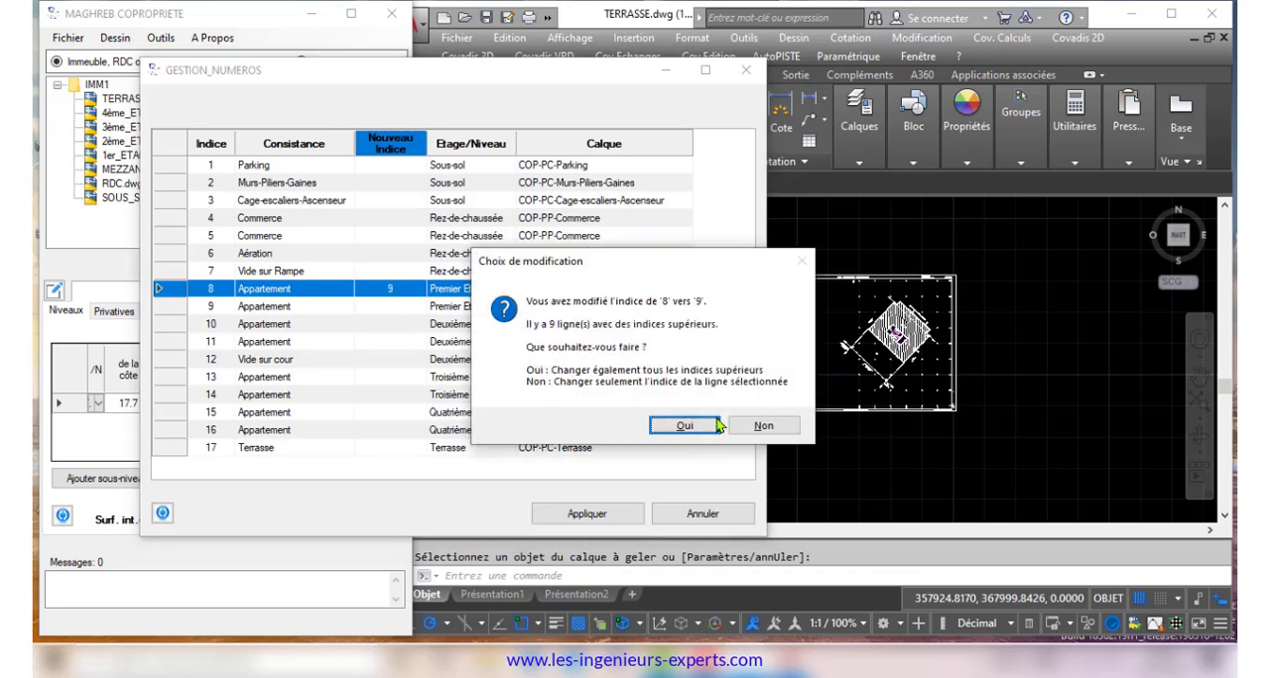
click(685, 427)
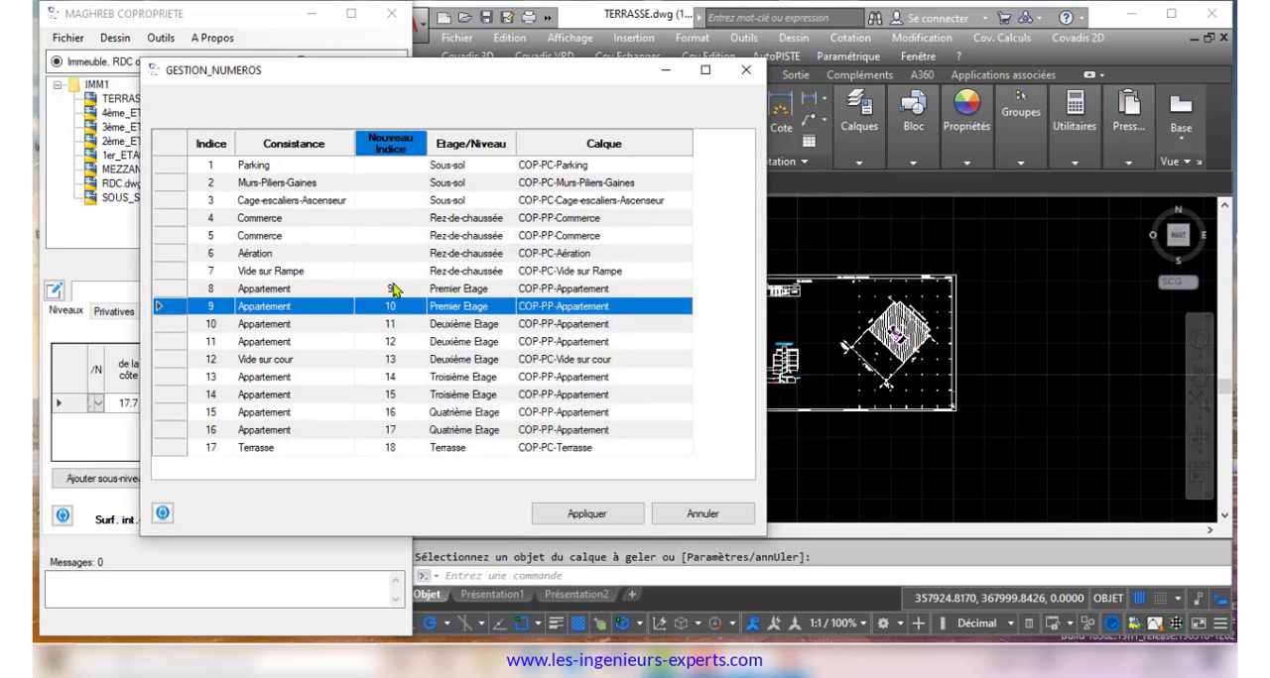
click(587, 514)
click(684, 401)
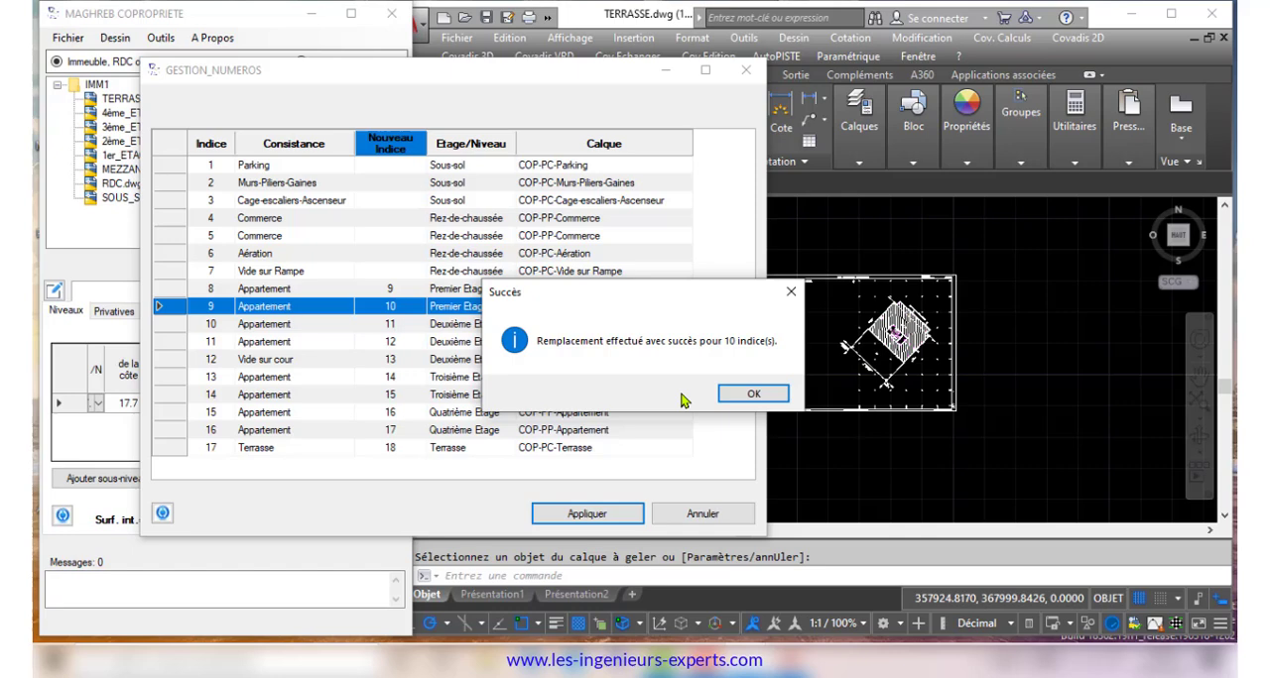
Open the 1er_ETAGE drawing and check the renumbered indices in its private parts table
click(751, 395)
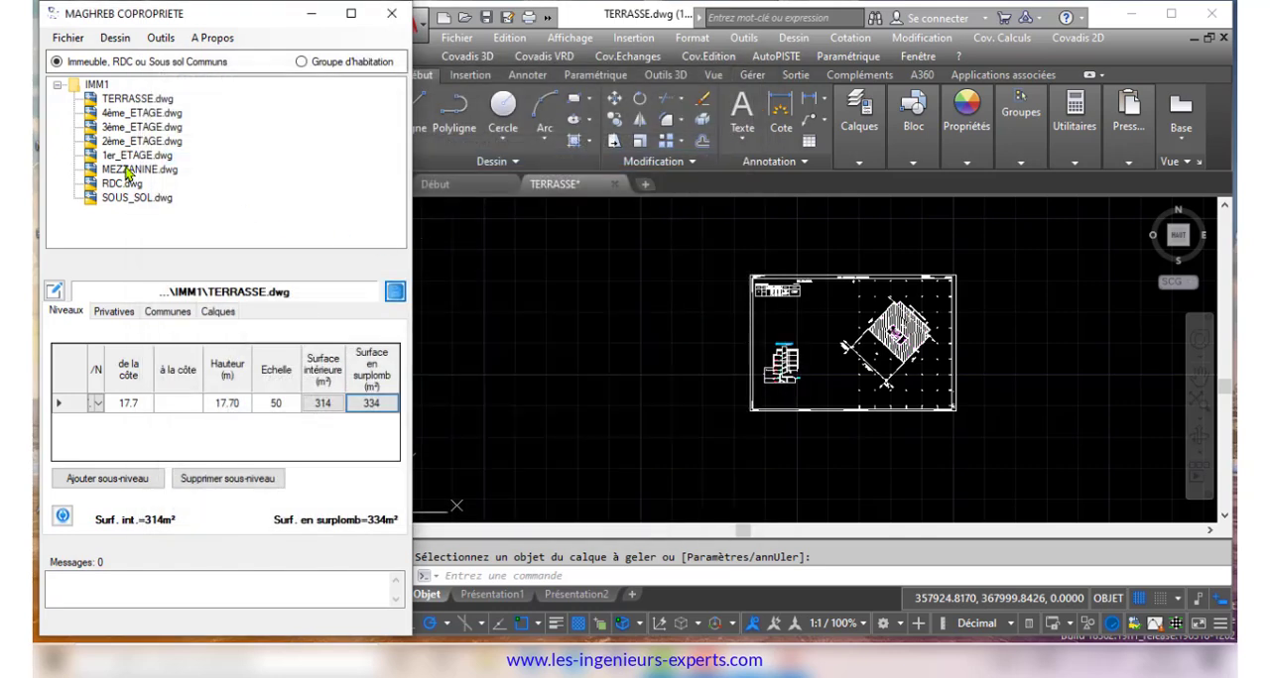
click(124, 156)
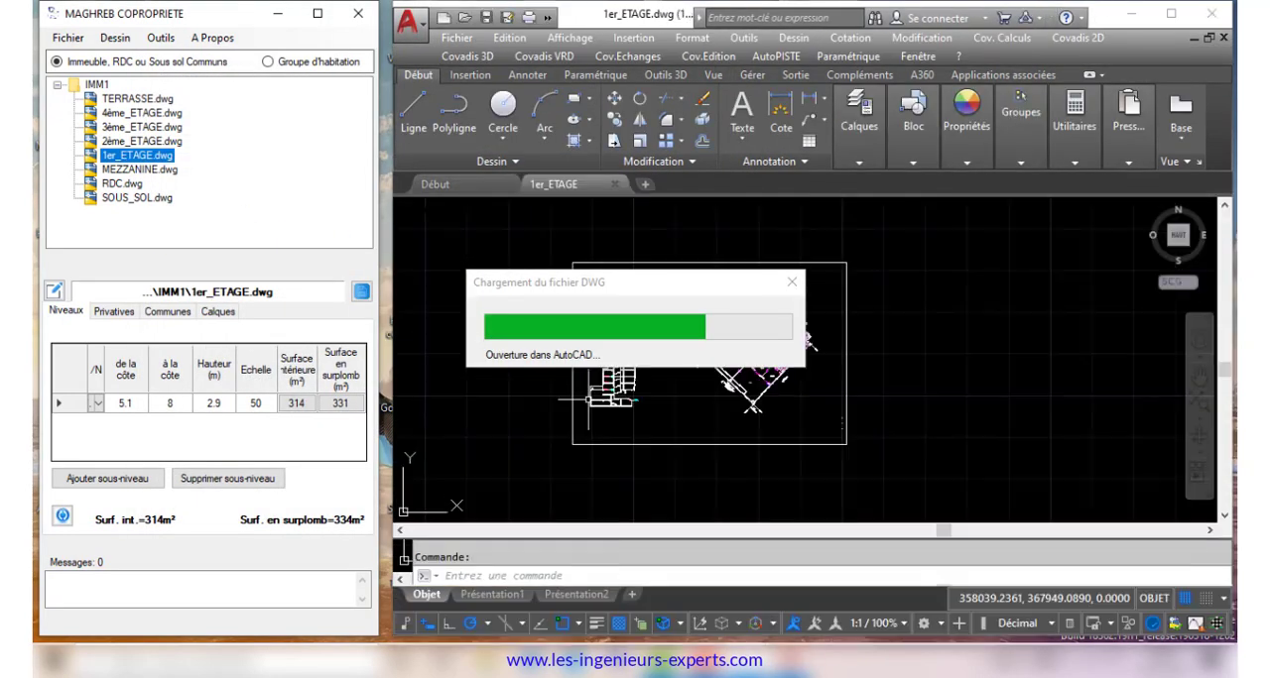
click(113, 312)
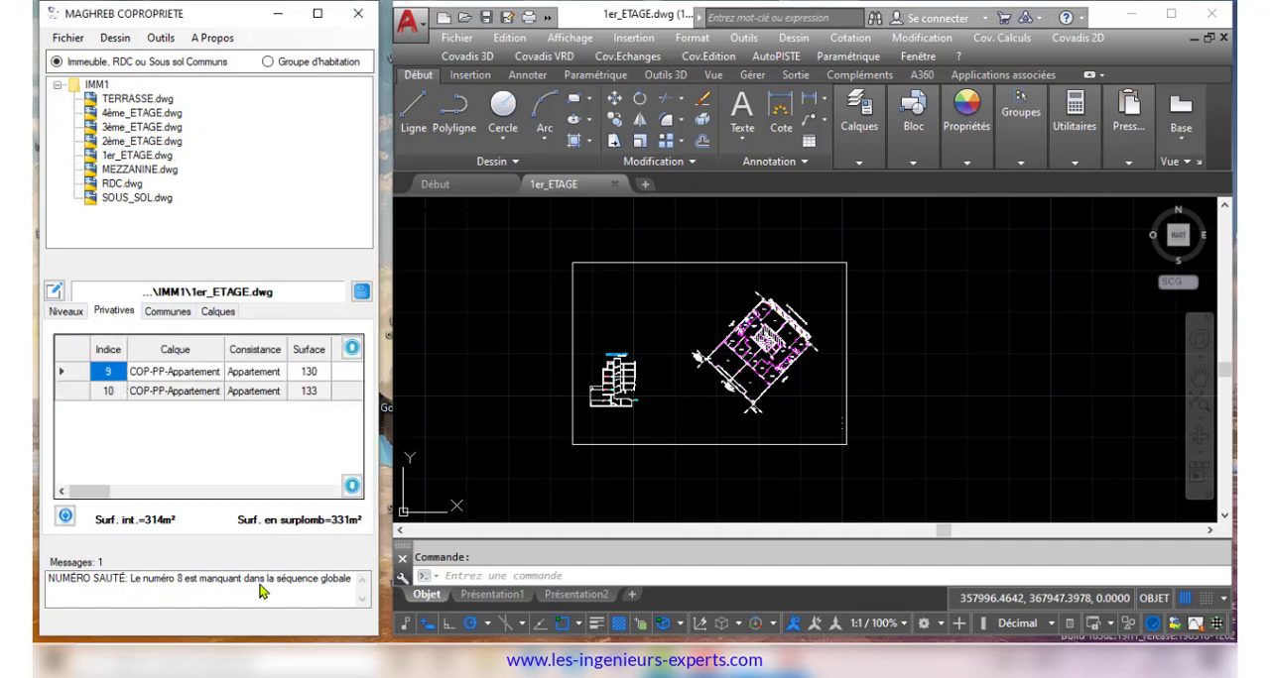
Renumber the first-floor apartment with index 9 as 8 in the index manager, shift all higher indices too, and apply the replacement
click(159, 39)
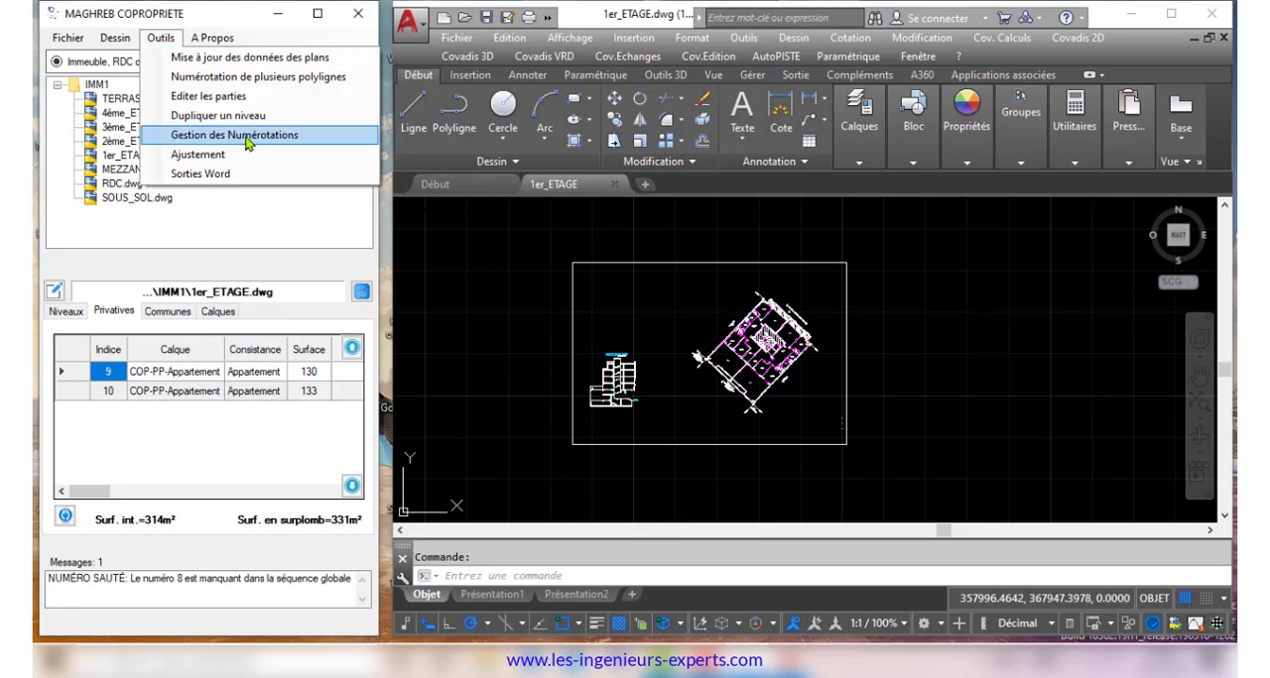
click(248, 138)
click(675, 135)
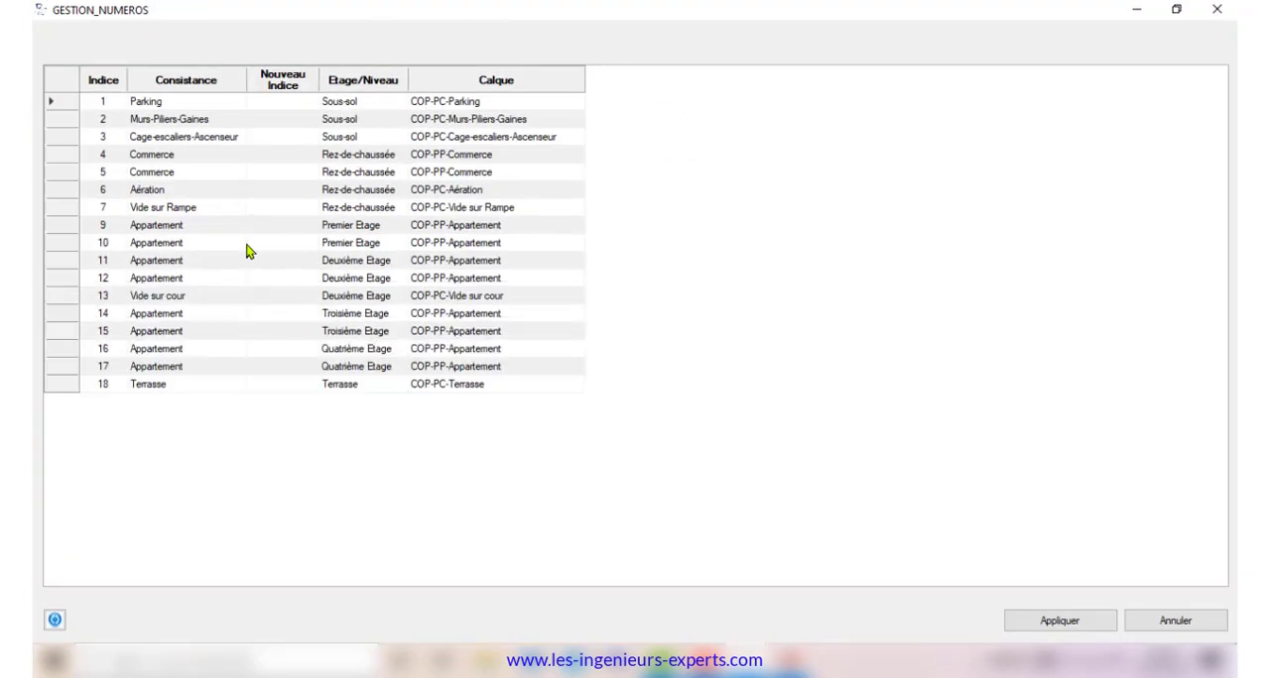
click(268, 225)
text(8)
key(Return)
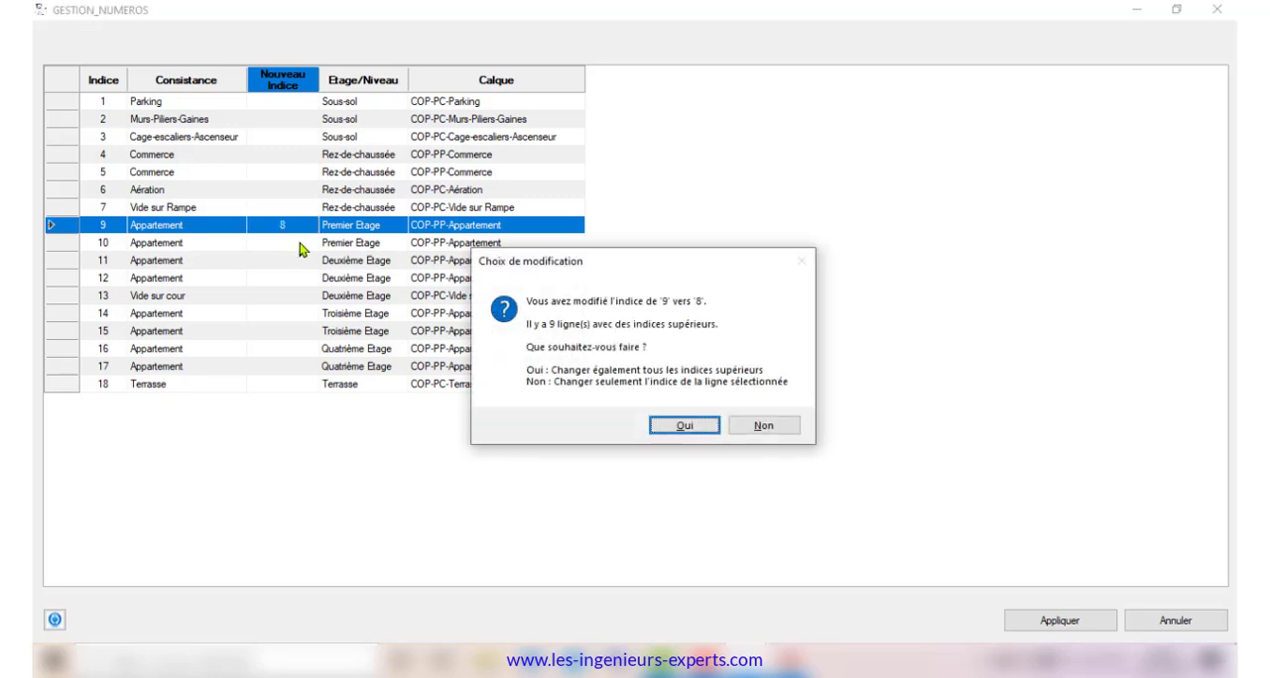
click(684, 426)
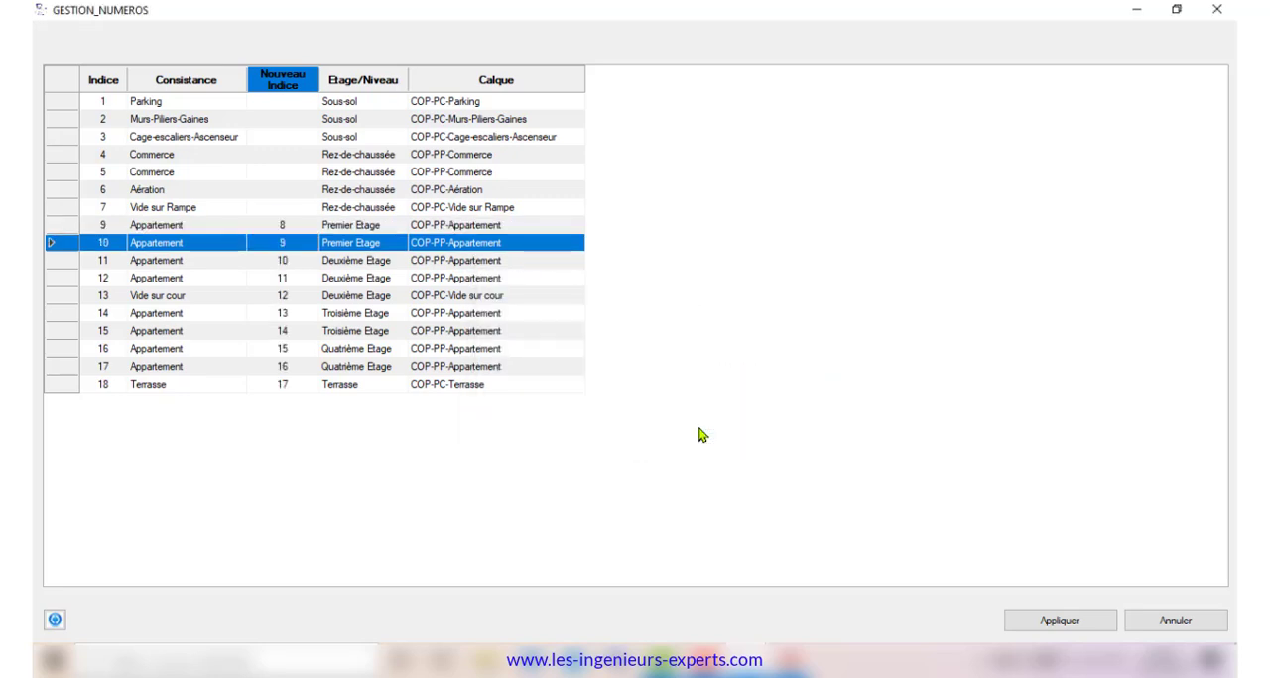
click(1012, 621)
click(915, 474)
click(734, 398)
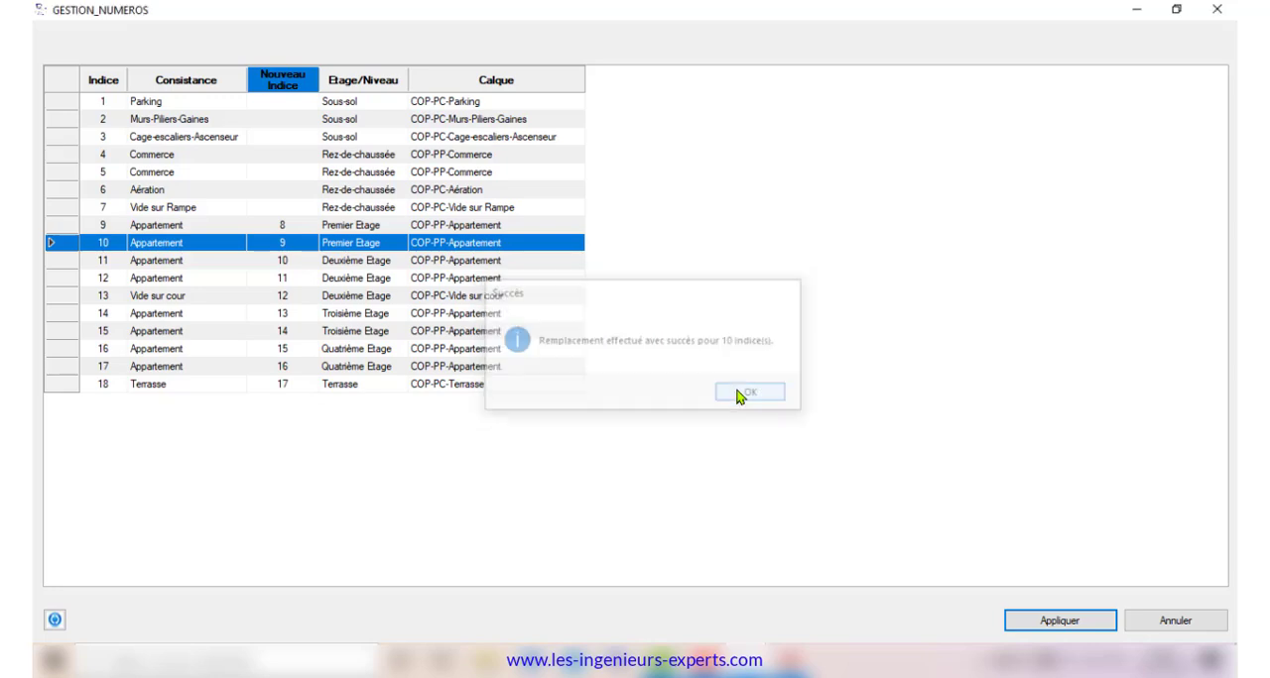
click(1214, 12)
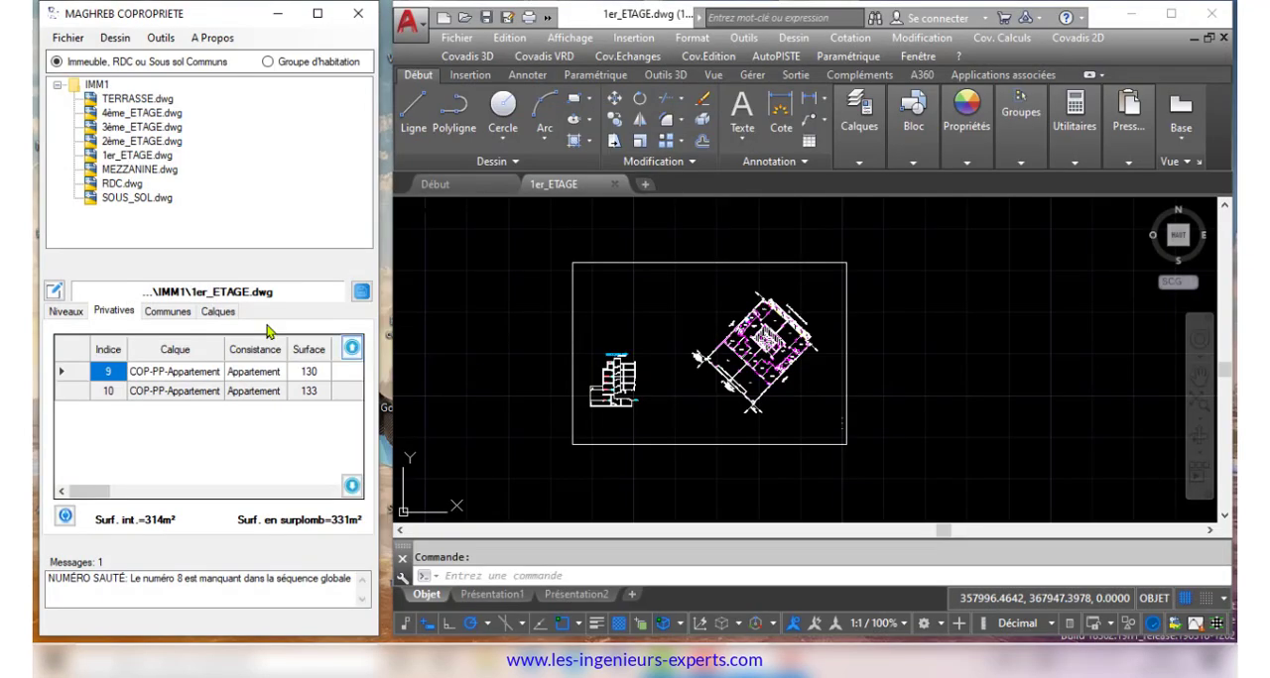
In the TERRASSE drawing, move the Terrasse entry to the top of the common parts table and view it in full width
click(136, 99)
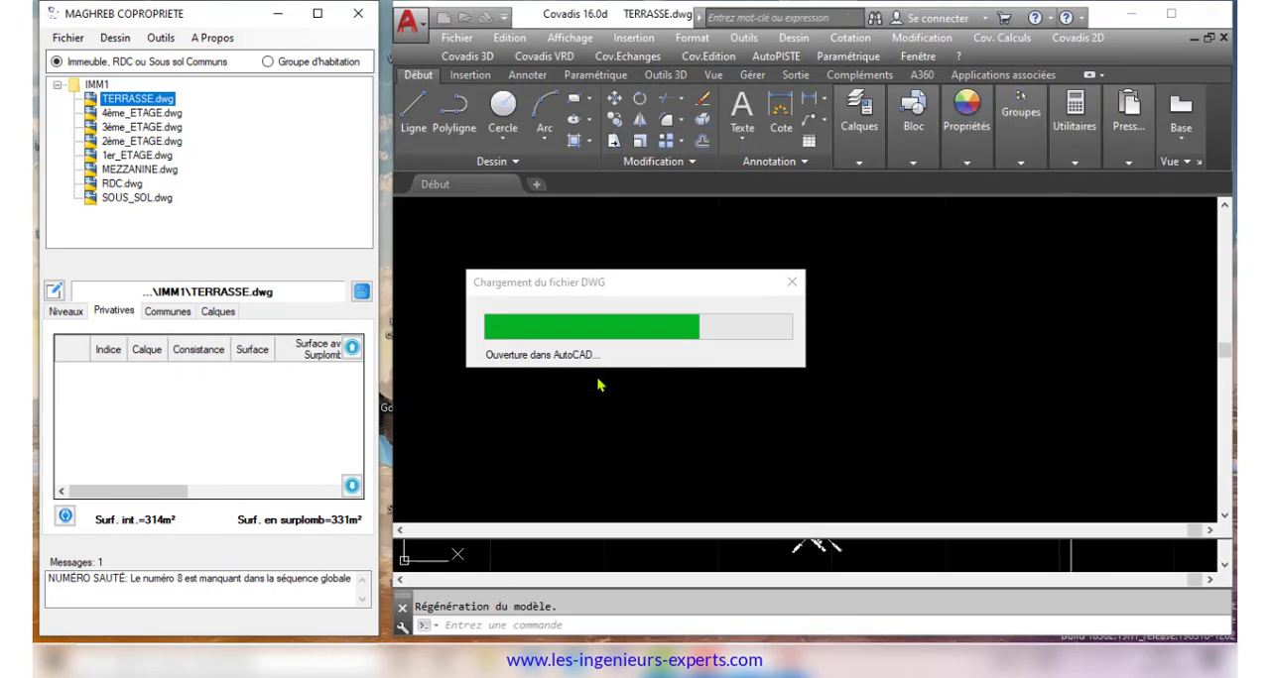
click(169, 313)
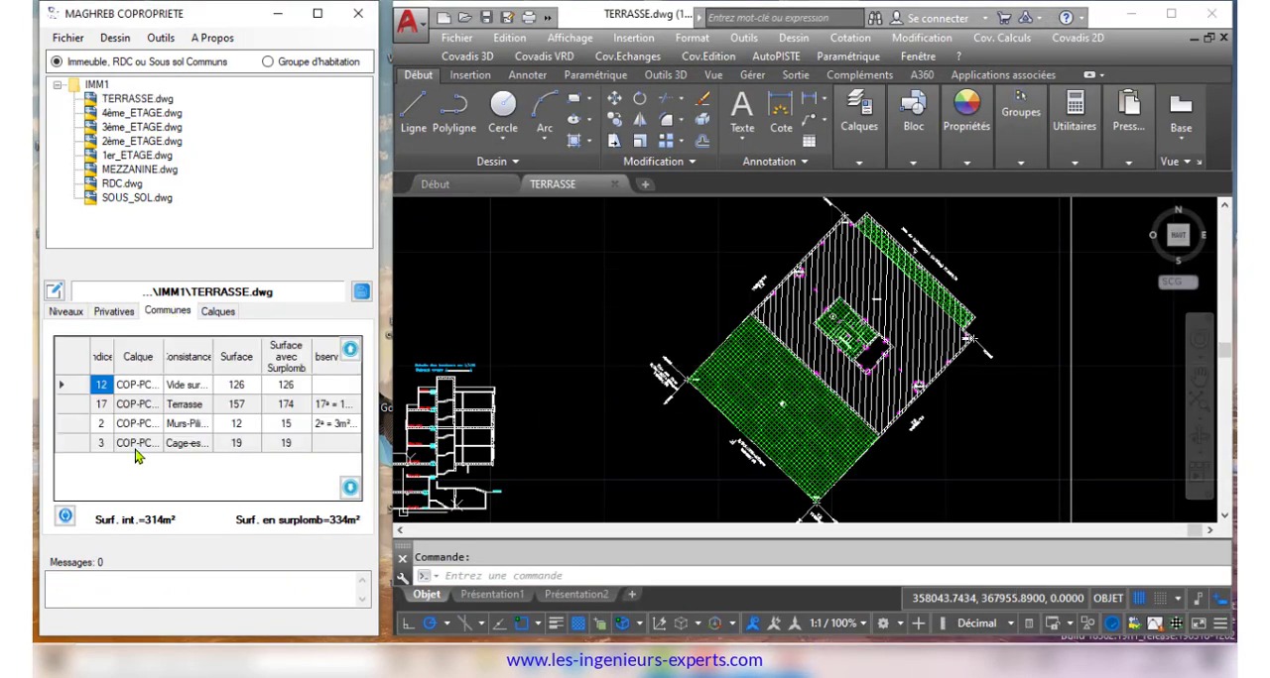
click(350, 351)
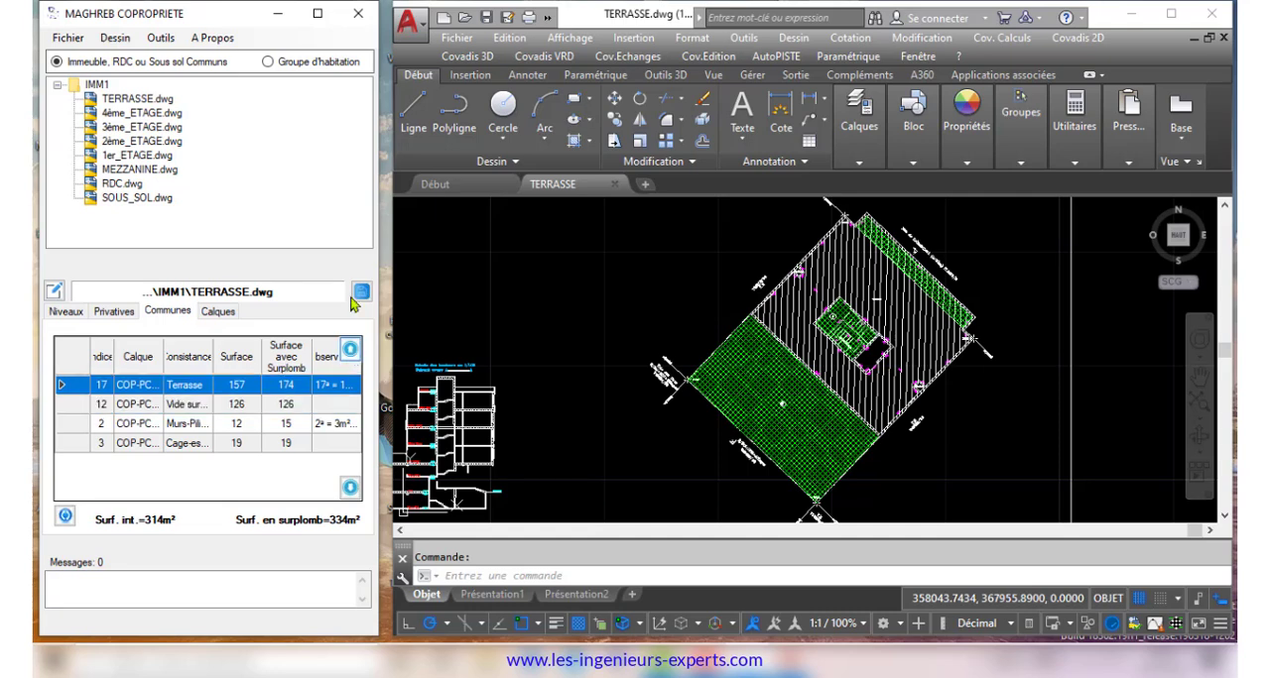
click(317, 14)
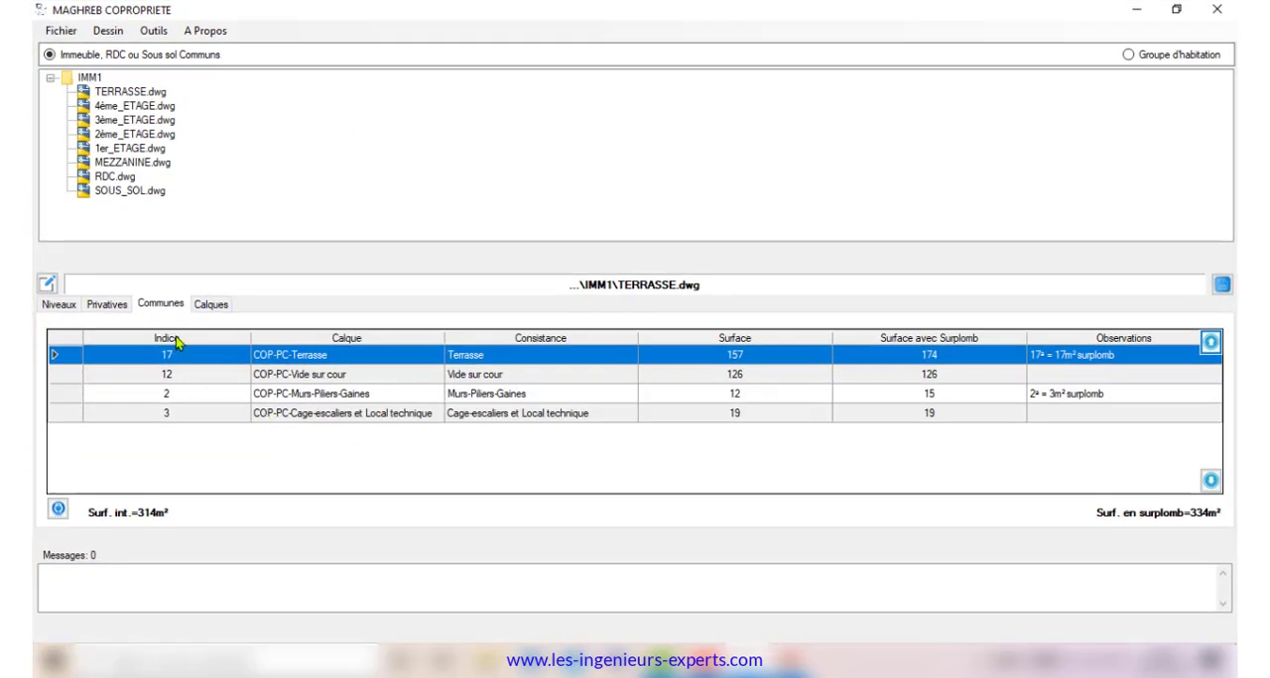
click(1222, 286)
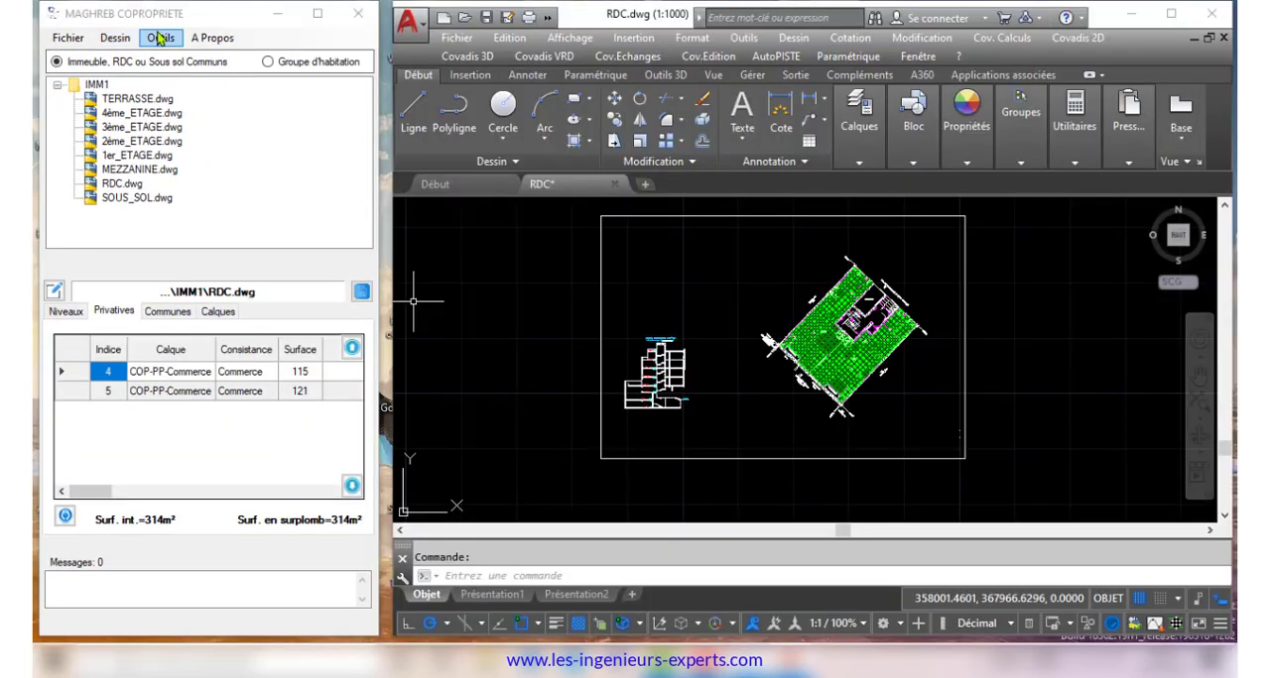
Calculate the quote-parts and undivided shares of all private parts in the Ajustement tool, with totals of 314 and 10000
click(160, 38)
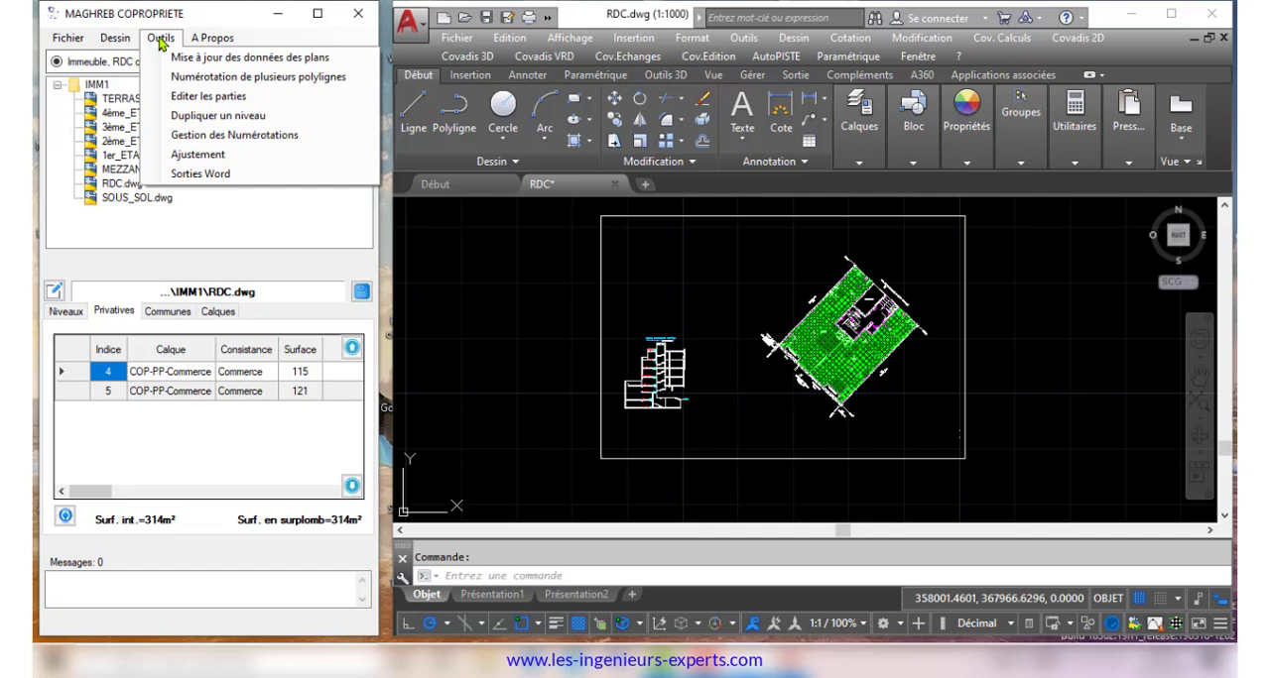
click(266, 157)
double_click(764, 141)
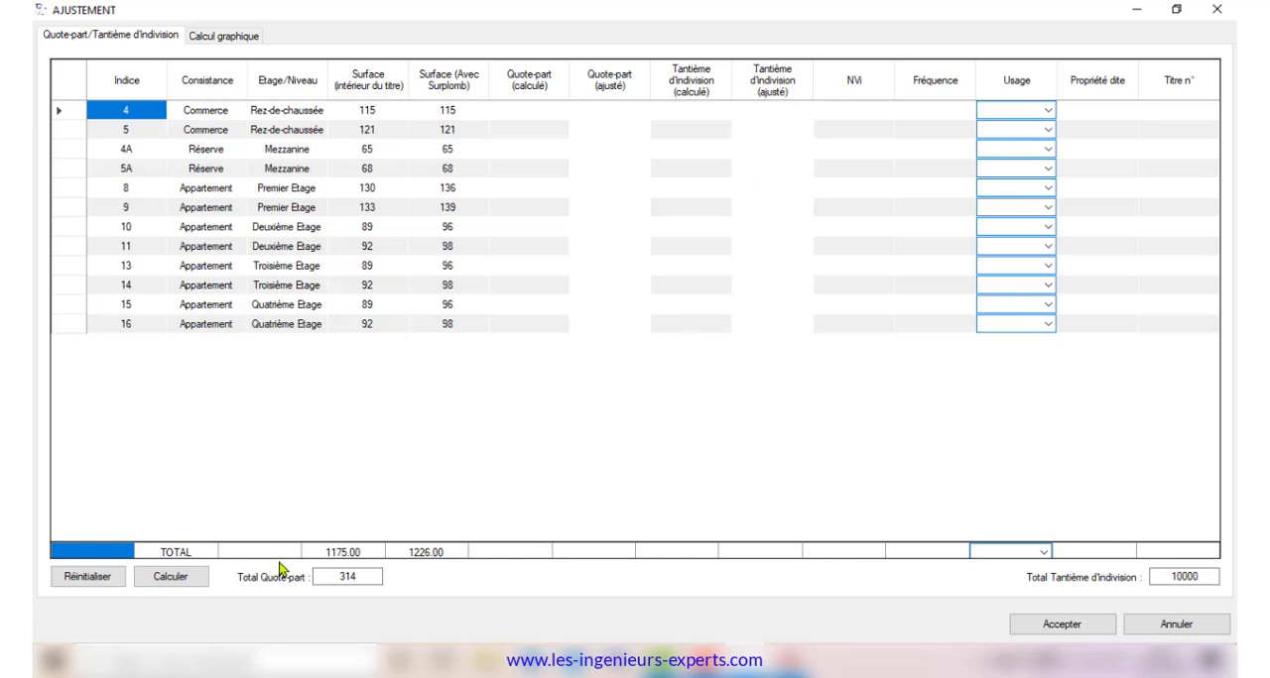
click(164, 581)
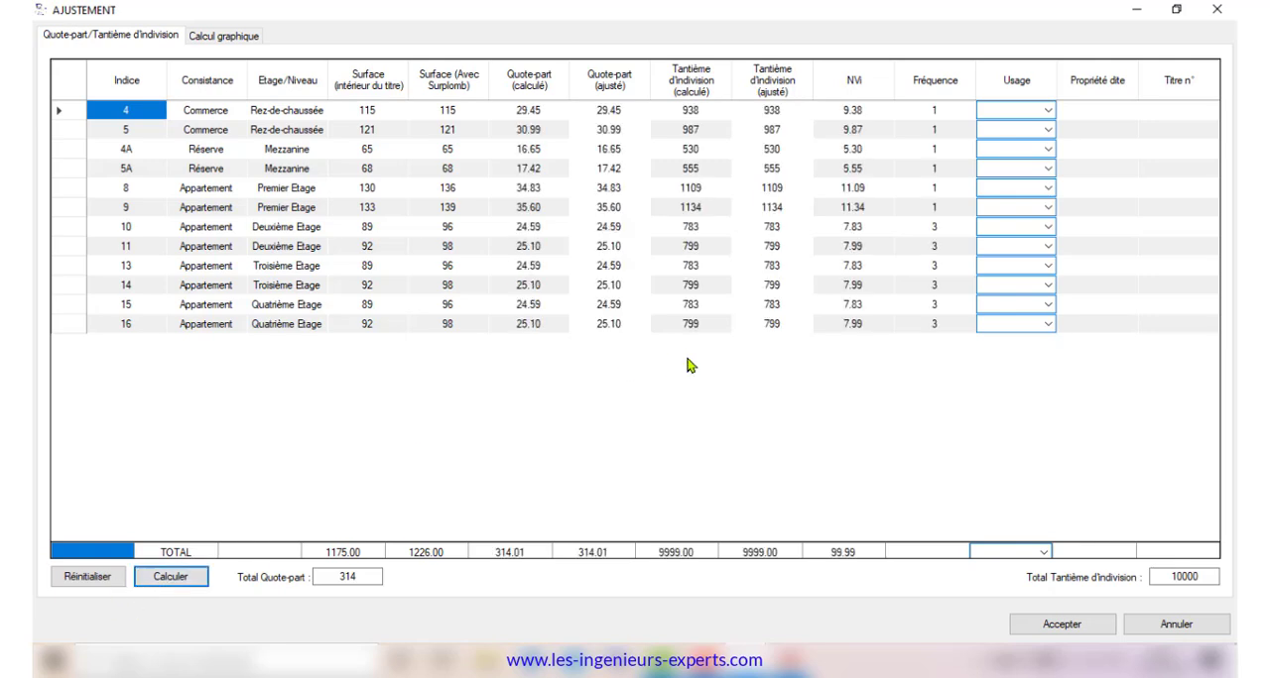
Set the adjusted quote-part of the first-floor apartment with index 9 to 35.59
click(612, 555)
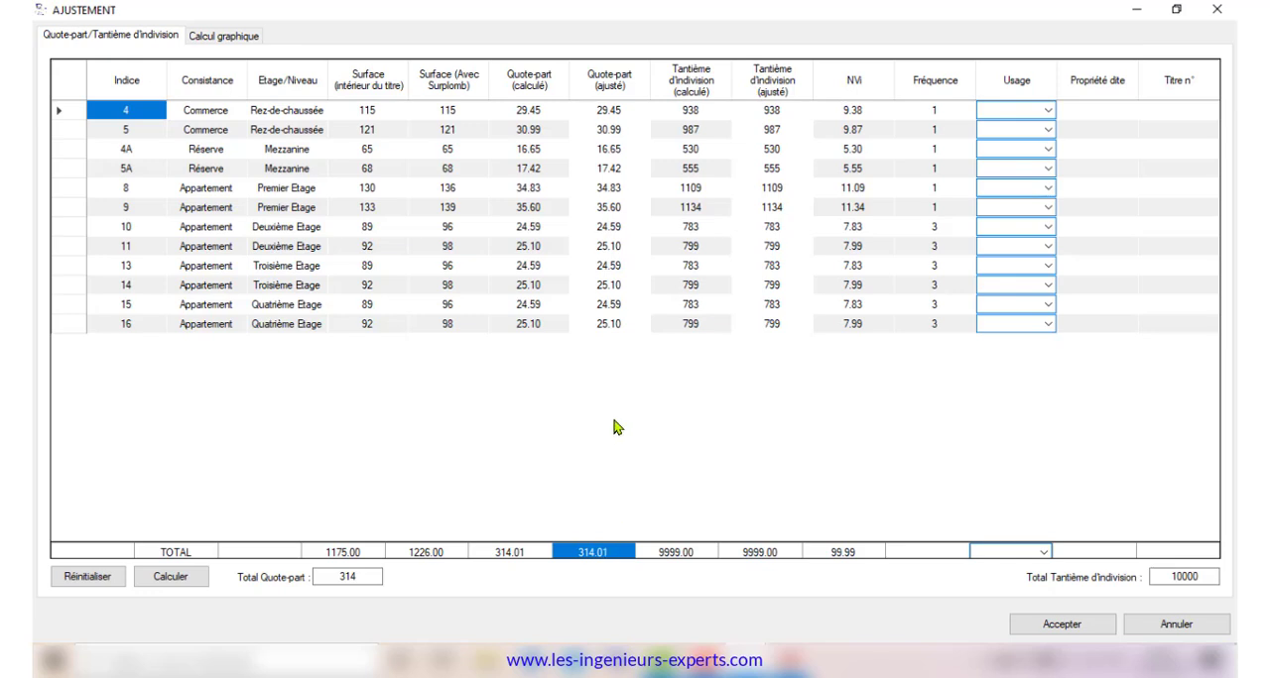
click(622, 212)
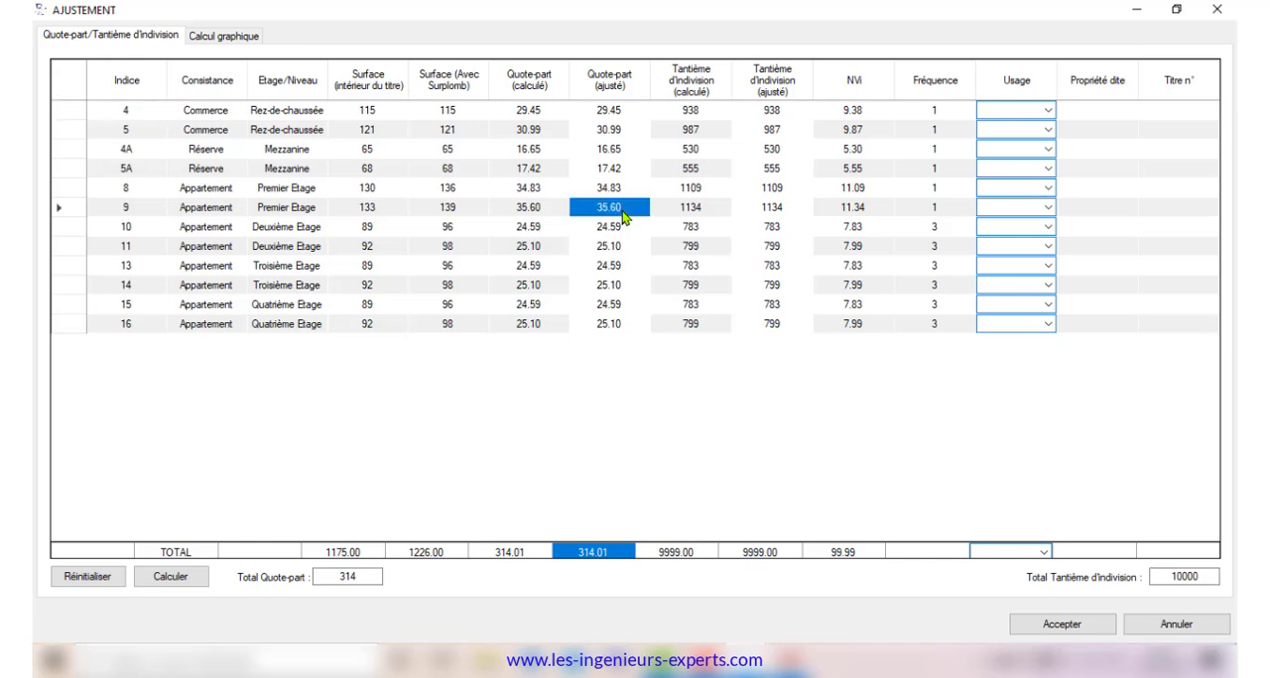
click(613, 208)
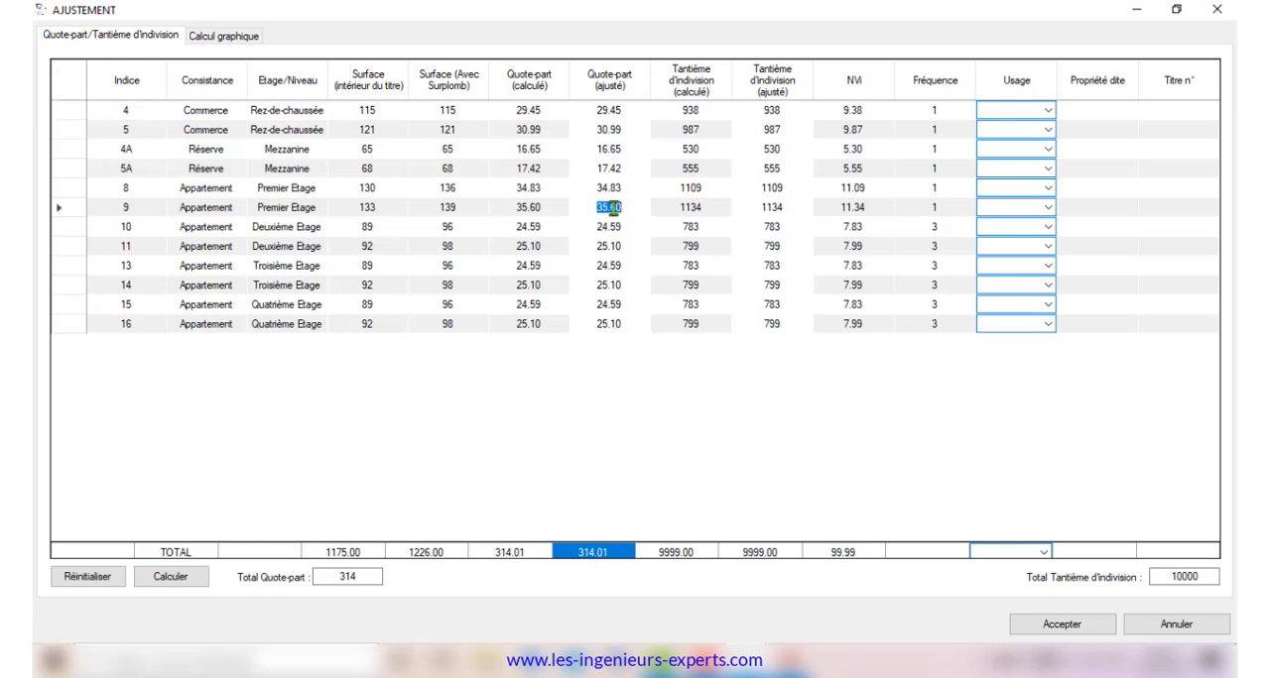
click(647, 220)
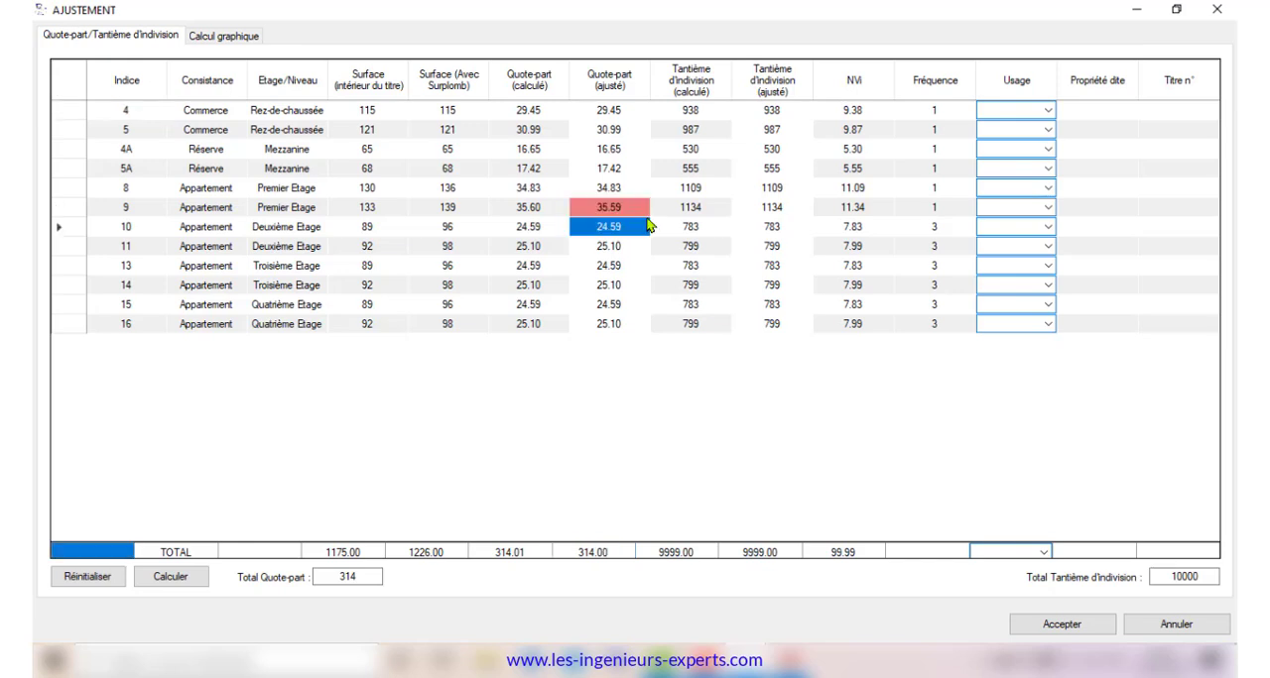
Set the adjusted tantième d'indivision of mezzanine storage 4A to 531 and check the column total
click(672, 330)
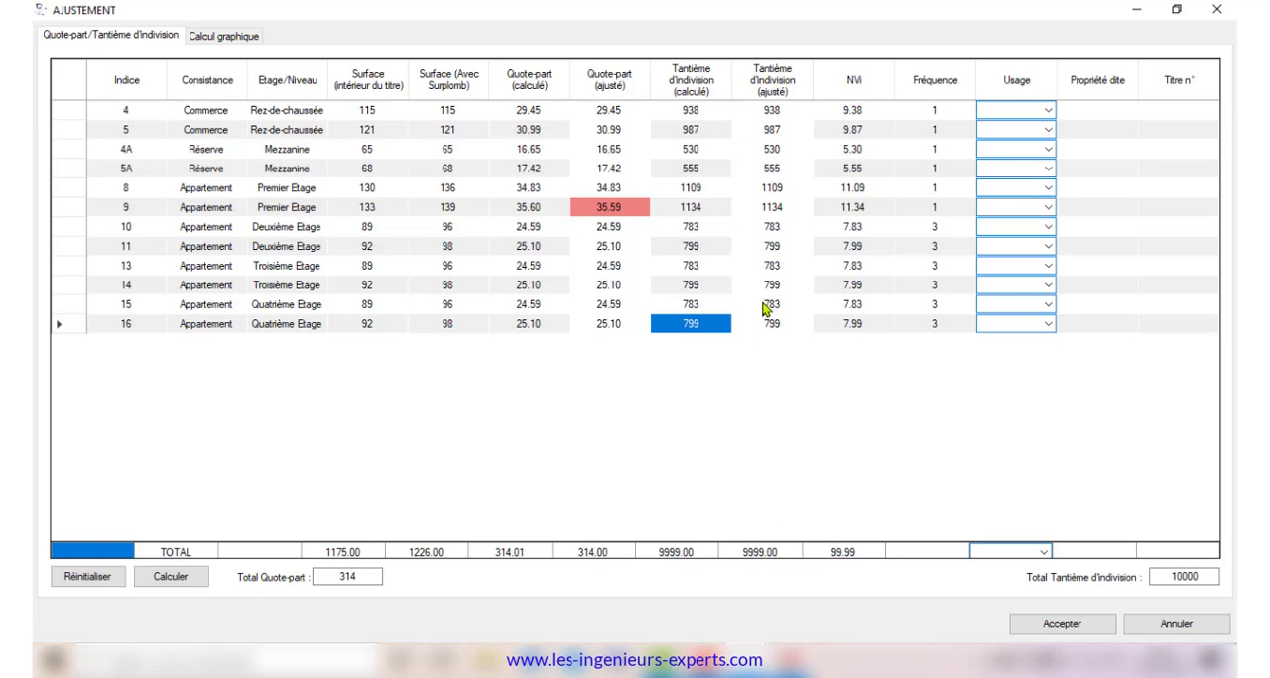
click(770, 151)
click(770, 151)
text(531)
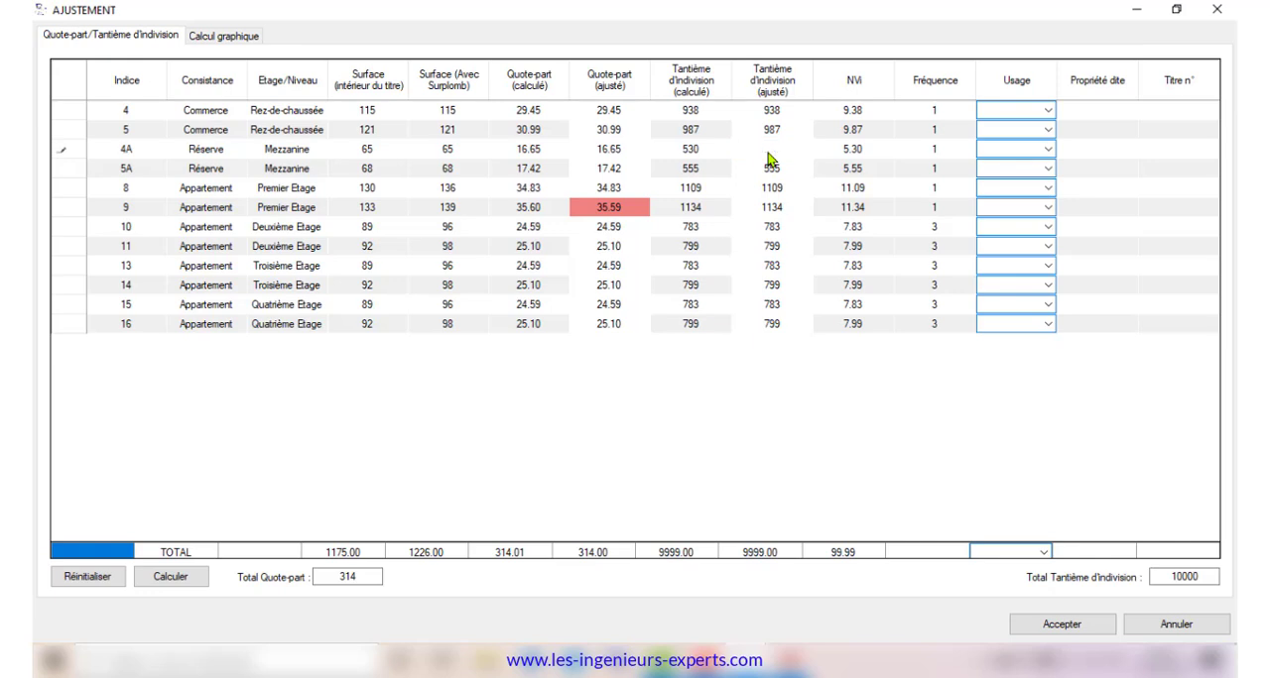
key(Return)
click(756, 553)
Assign usage commercial to the shops and mezzanine storages and usage d'habitation to all apartments, and accept the adjustment
click(1048, 110)
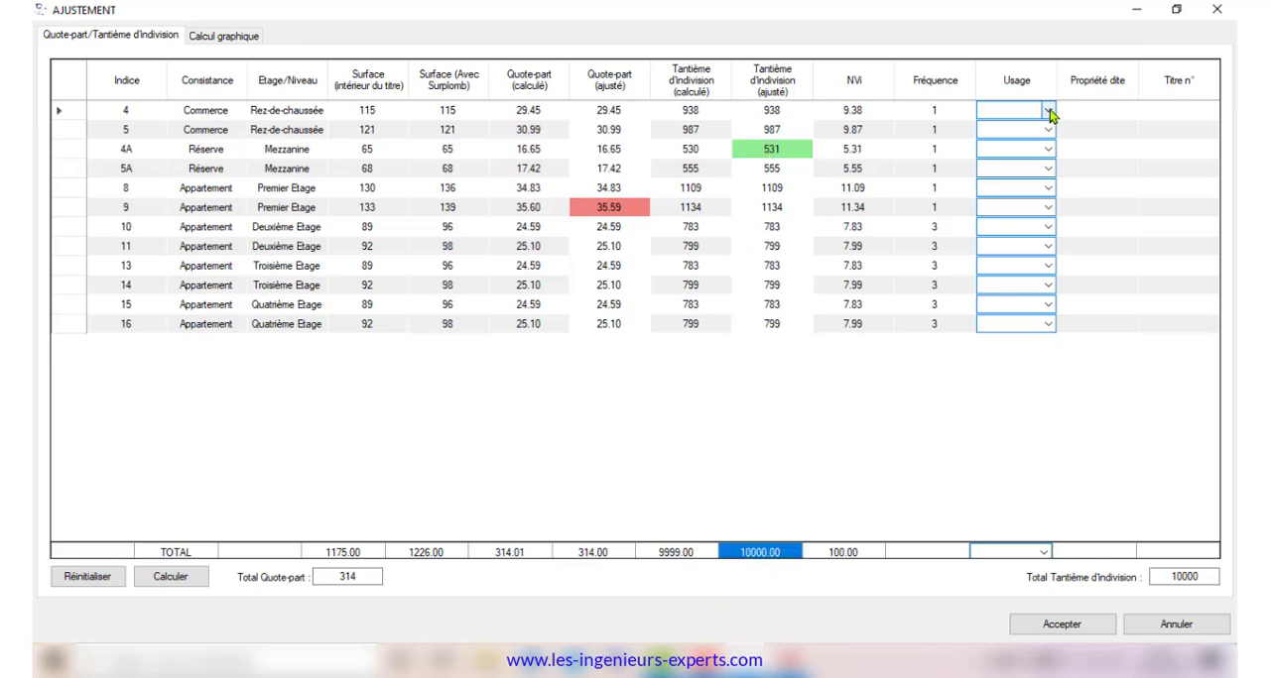
click(1032, 139)
click(1049, 131)
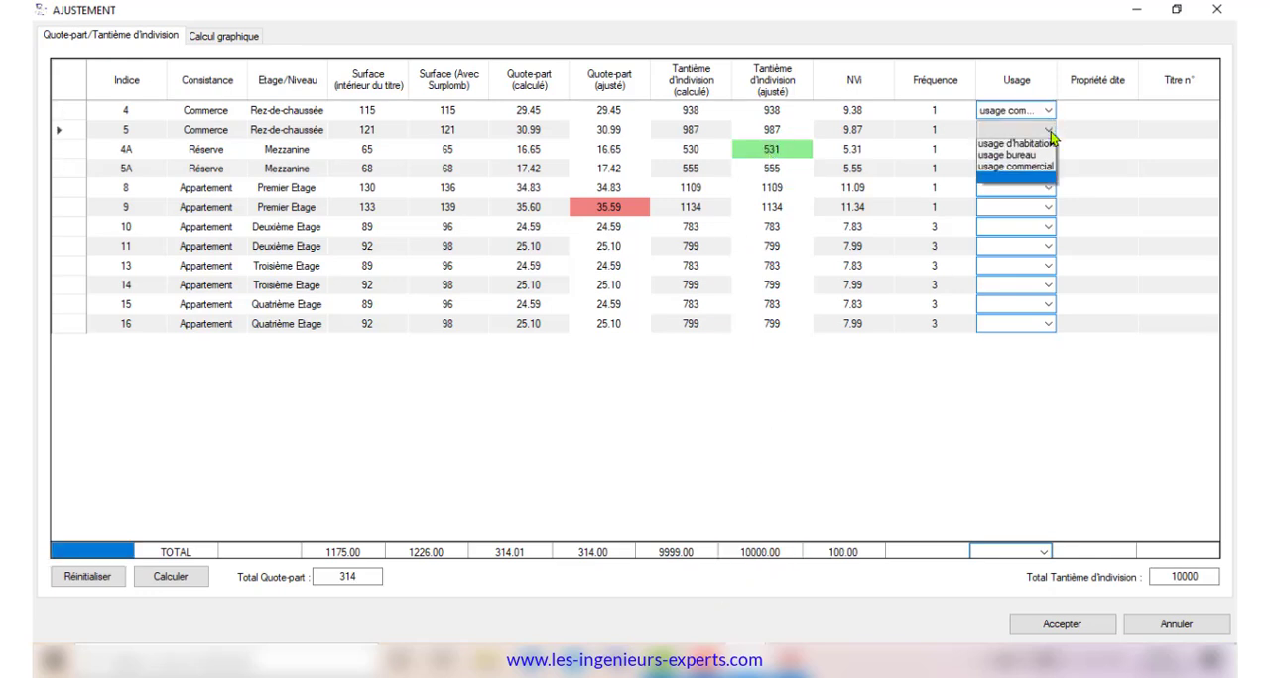
click(1051, 171)
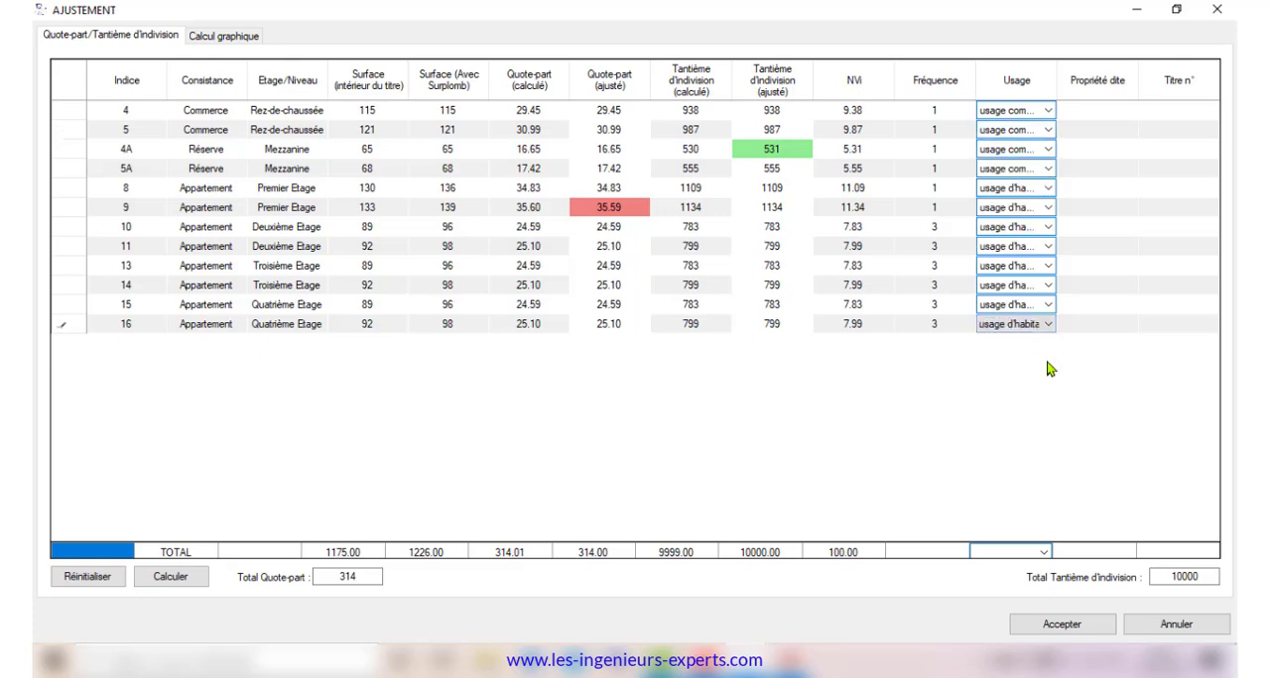
click(1069, 626)
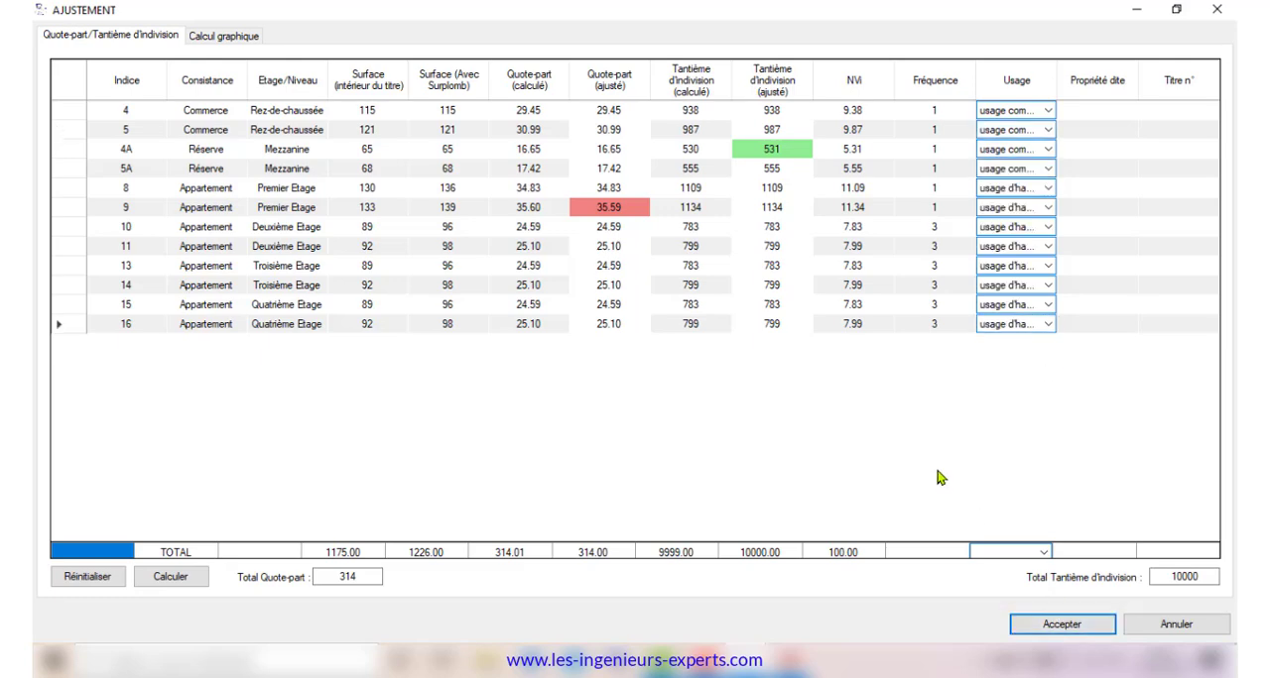
click(1218, 10)
Generate all Word outputs: PV Division, Règlement, Réquisition, Tableau Récap, Tableau A and Tableau B
click(161, 38)
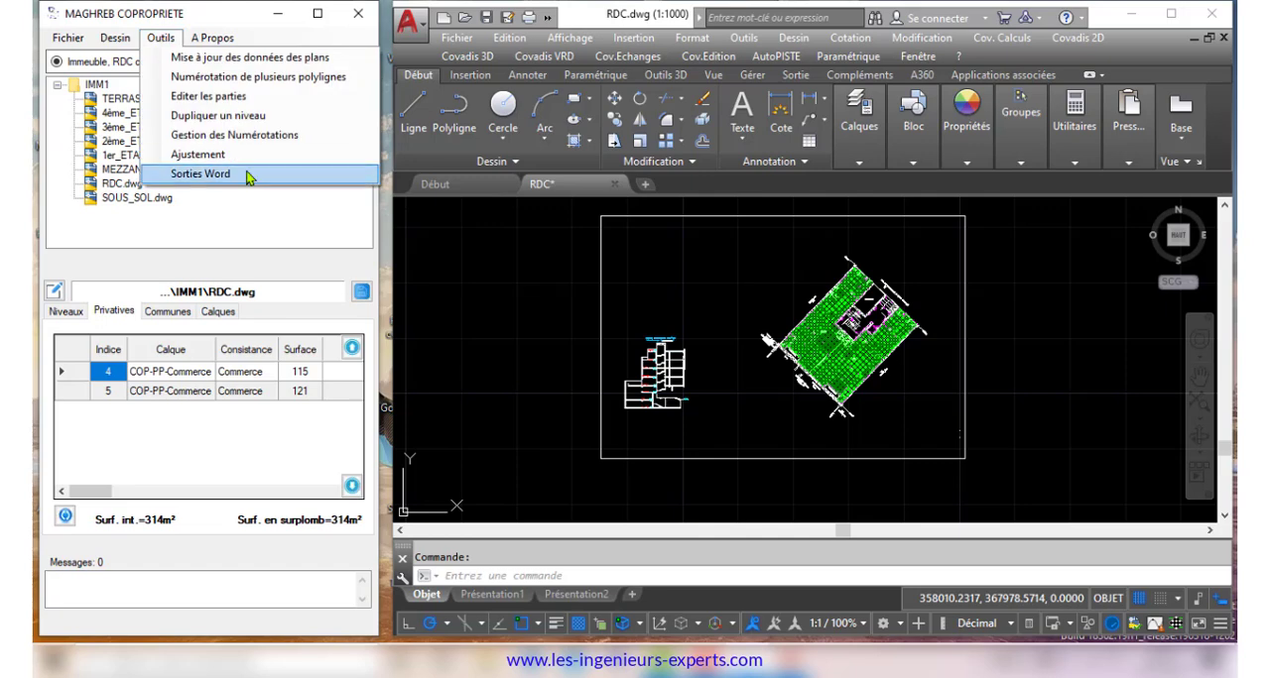
click(248, 175)
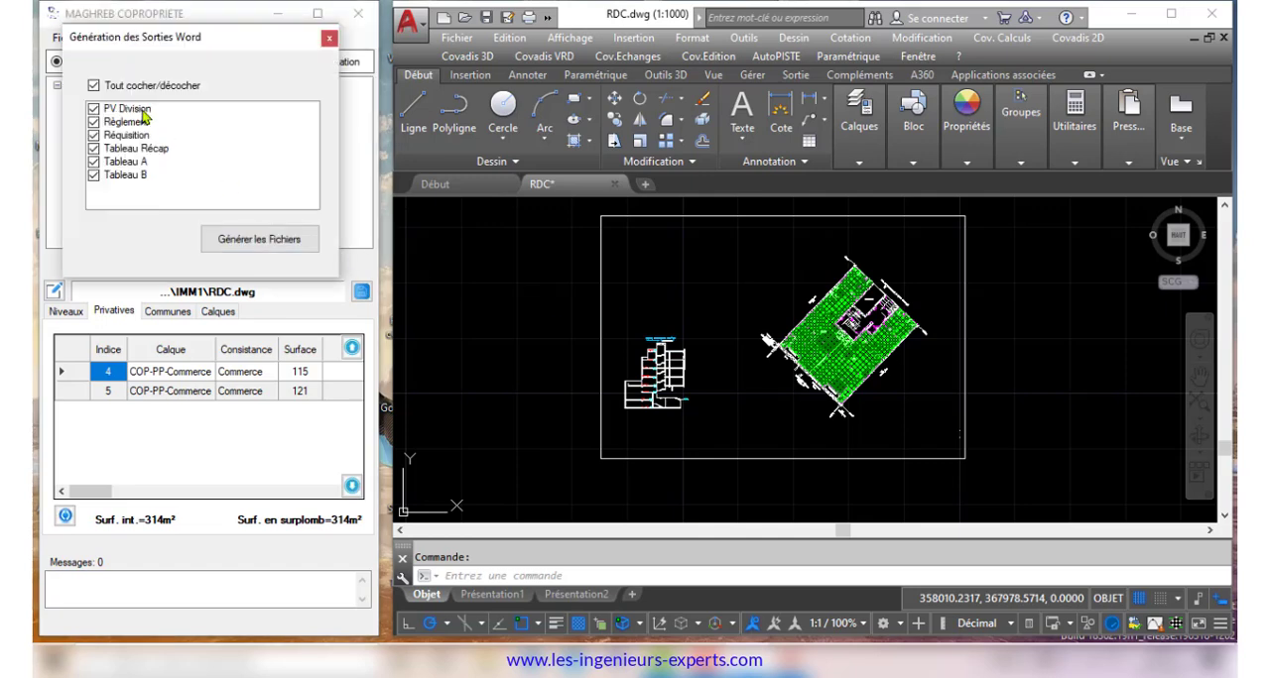
click(257, 241)
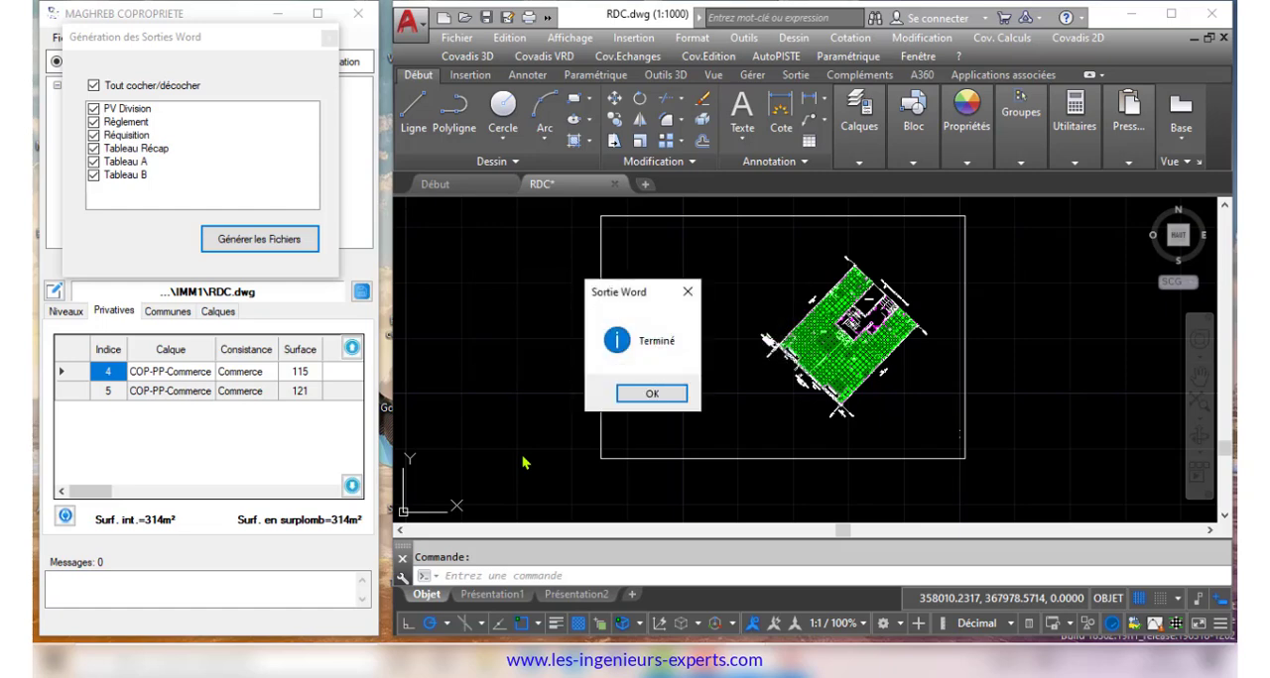
key(Return)
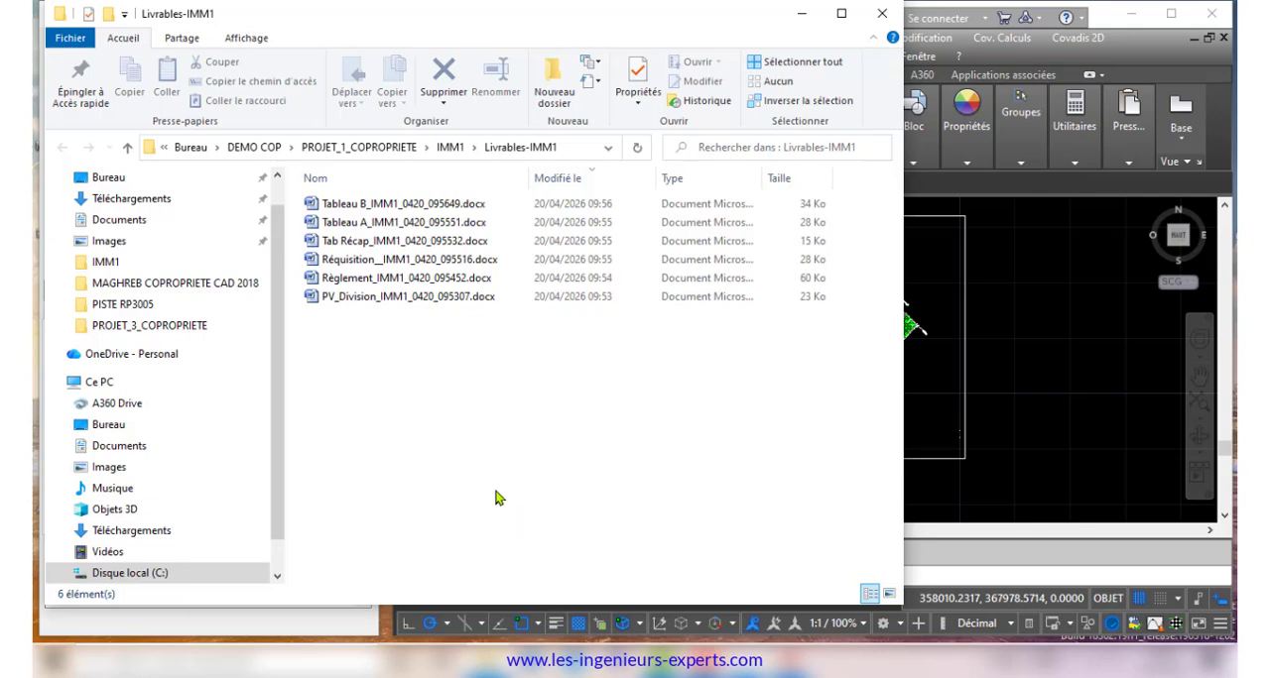
Open the generated PV_Division document from the Livrables-IMM1 folder in Word and read through its level-by-level description
double_click(378, 298)
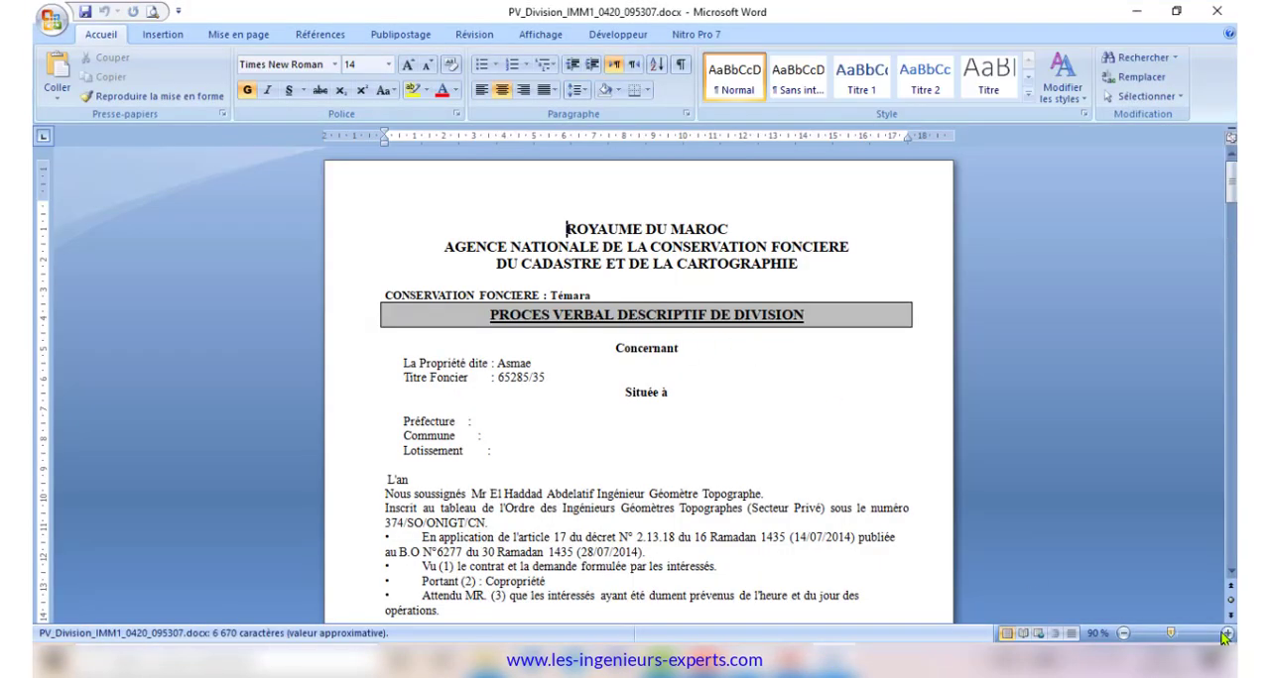
click(1227, 632)
click(1227, 633)
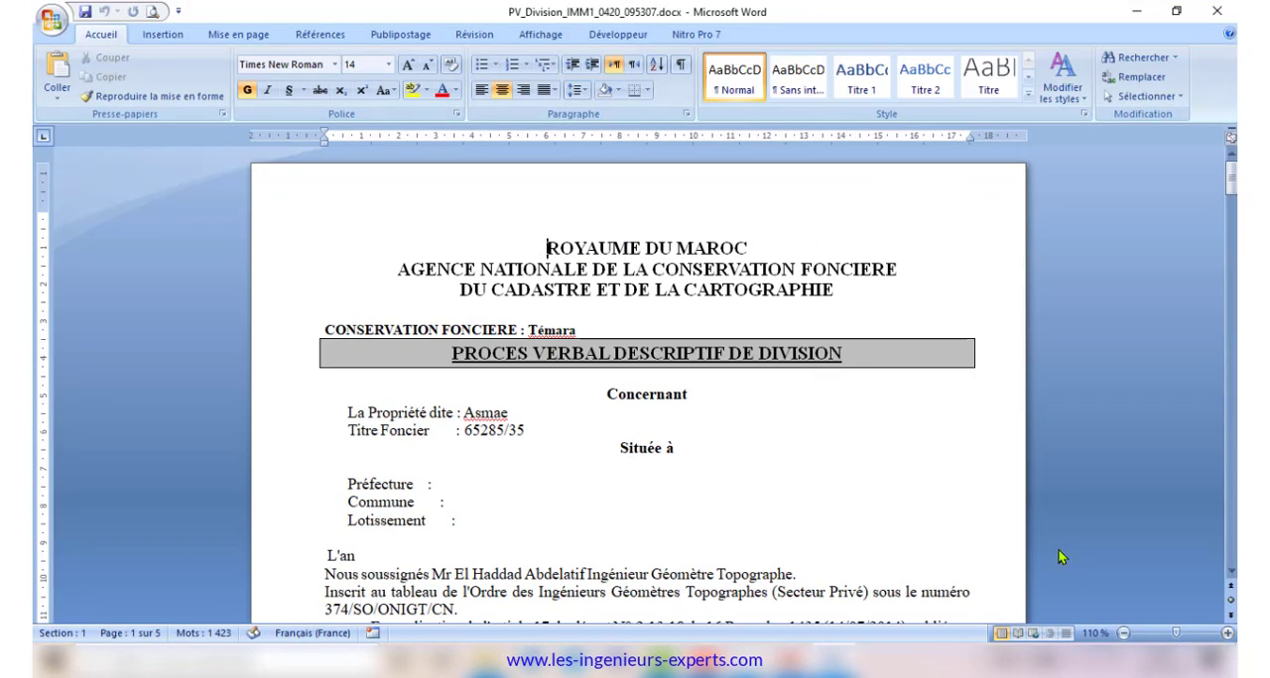
scroll(912, 459, down, 15)
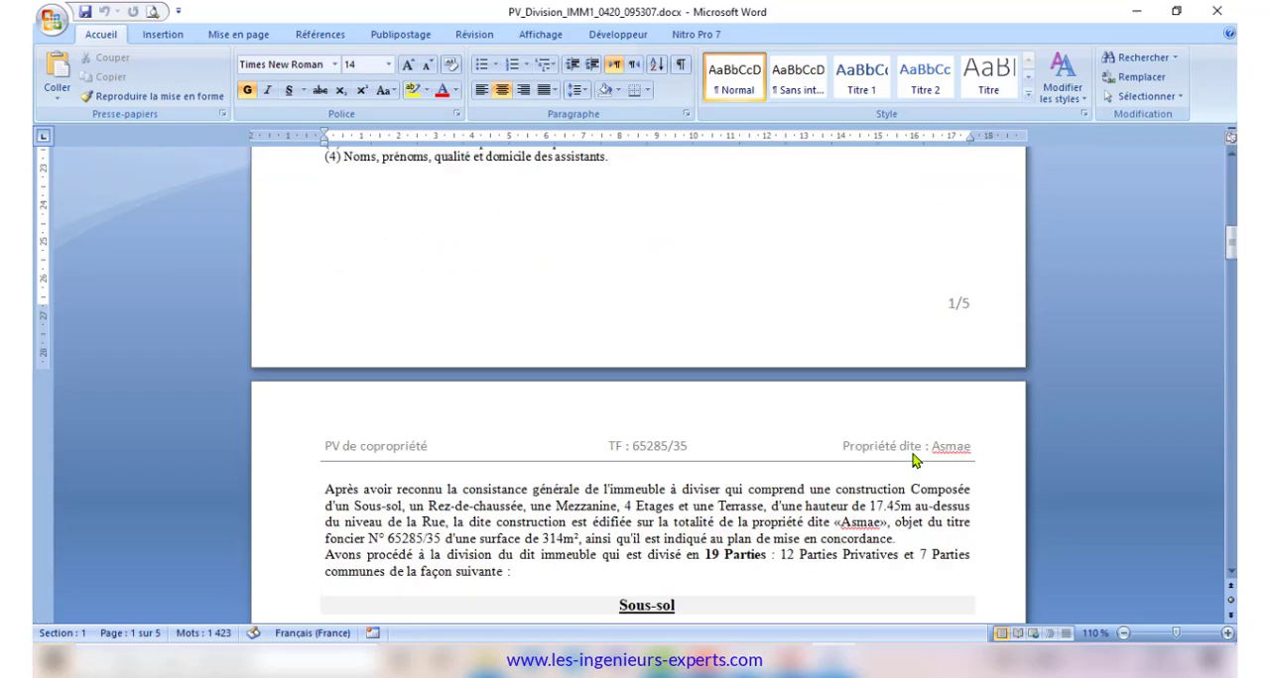
scroll(913, 459, down, 20)
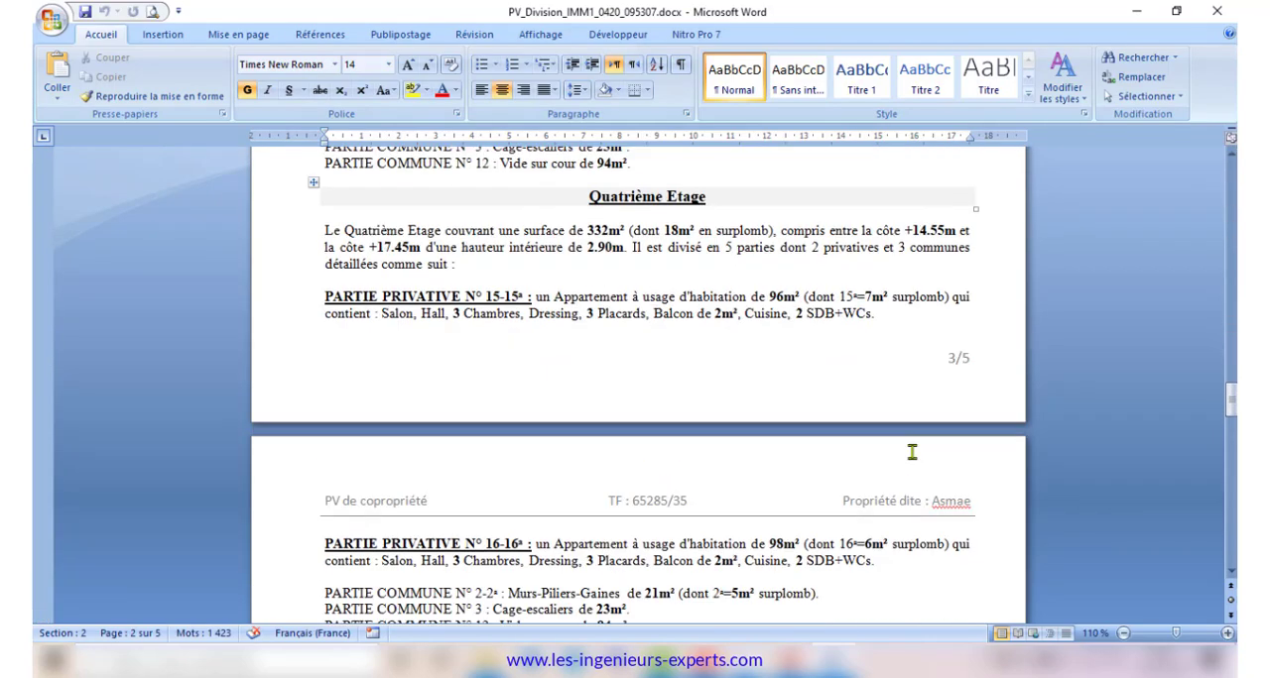
scroll(912, 453, down, 20)
click(1216, 11)
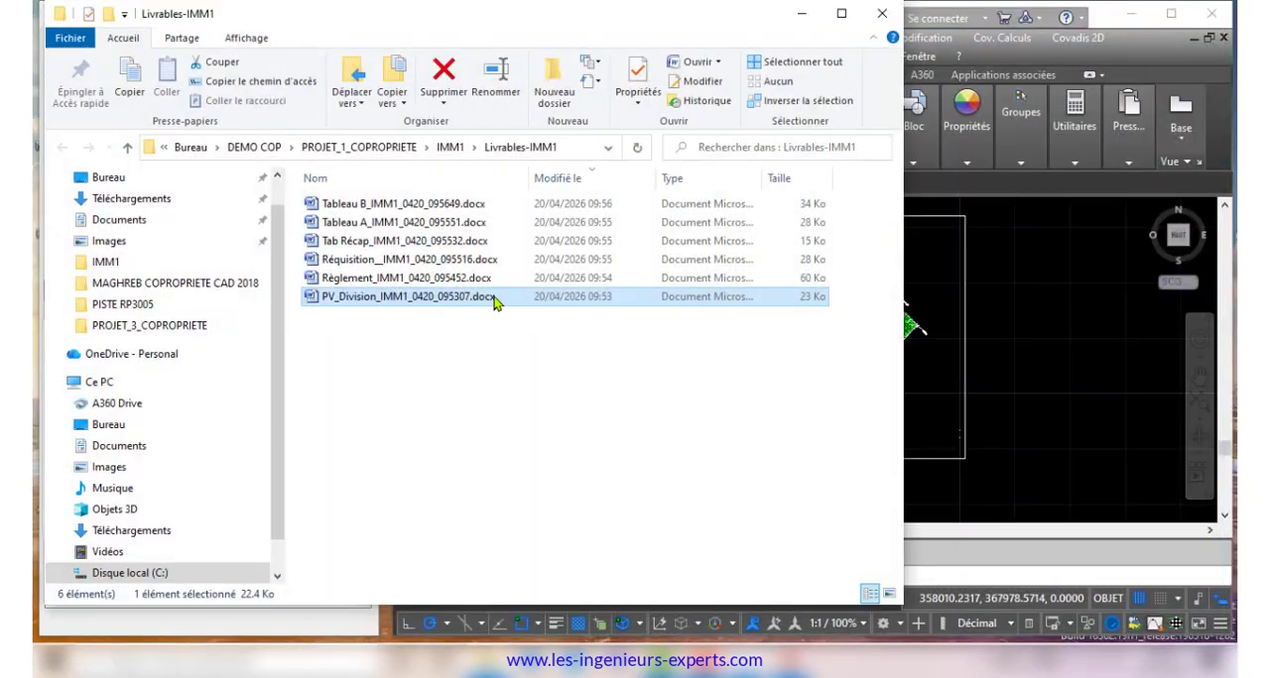
Open the generated Règlement document from the Livrables-IMM1 folder, read through its level descriptions, share tables and articles, and close it
double_click(410, 281)
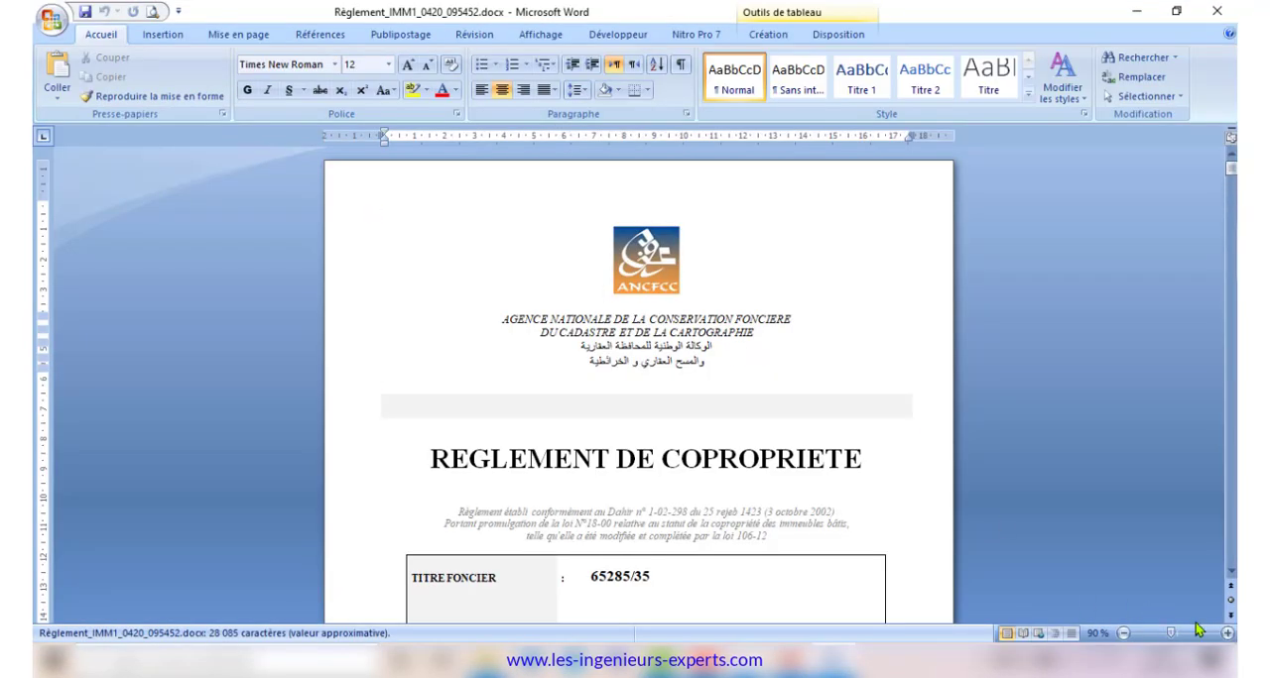
scroll(881, 502, down, 20)
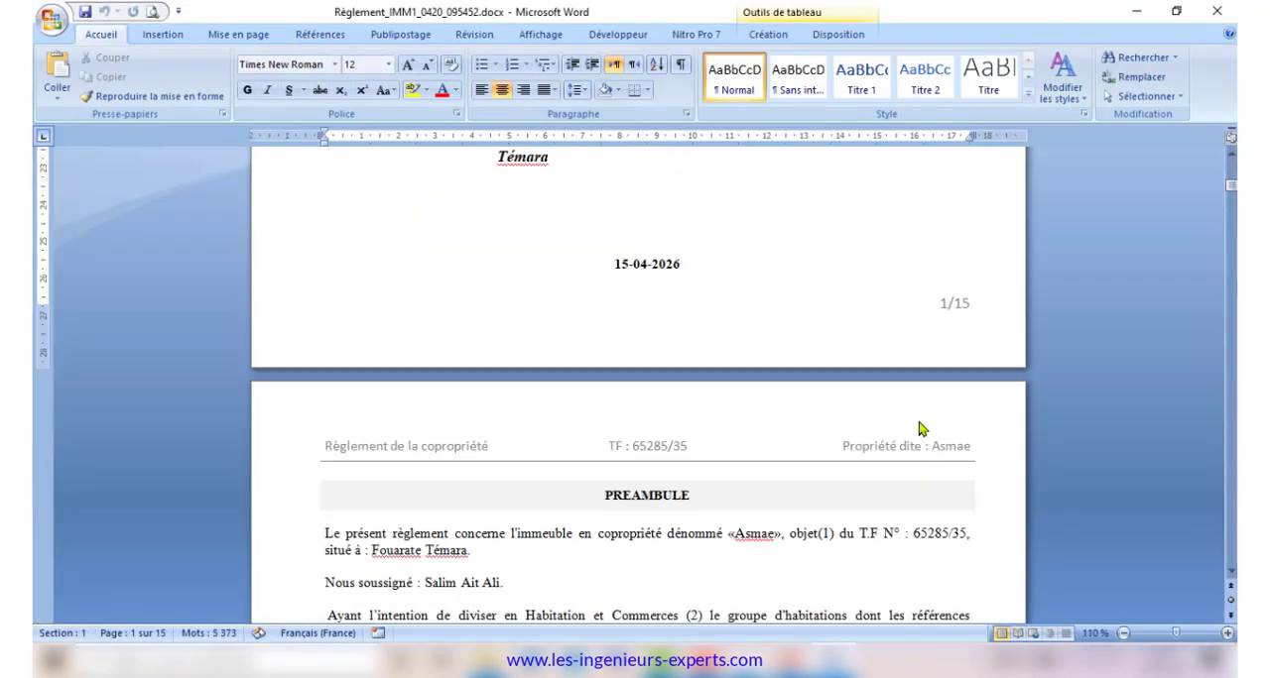
scroll(917, 420, down, 20)
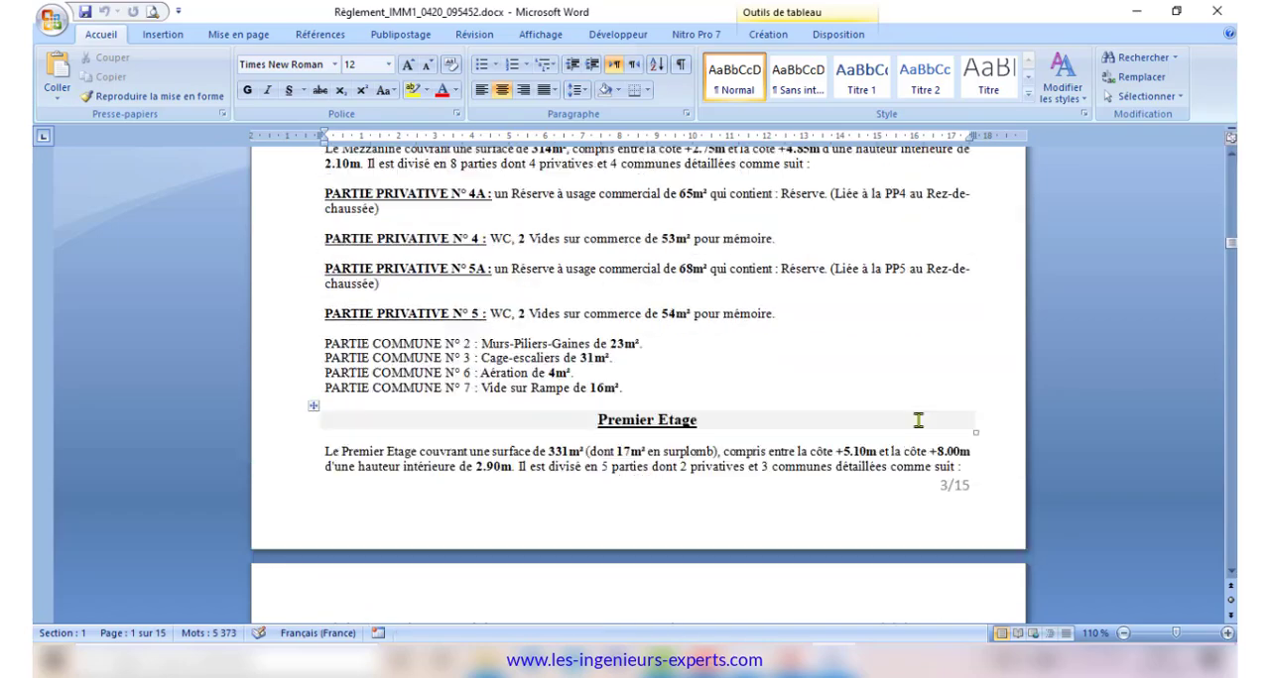
scroll(917, 421, down, 20)
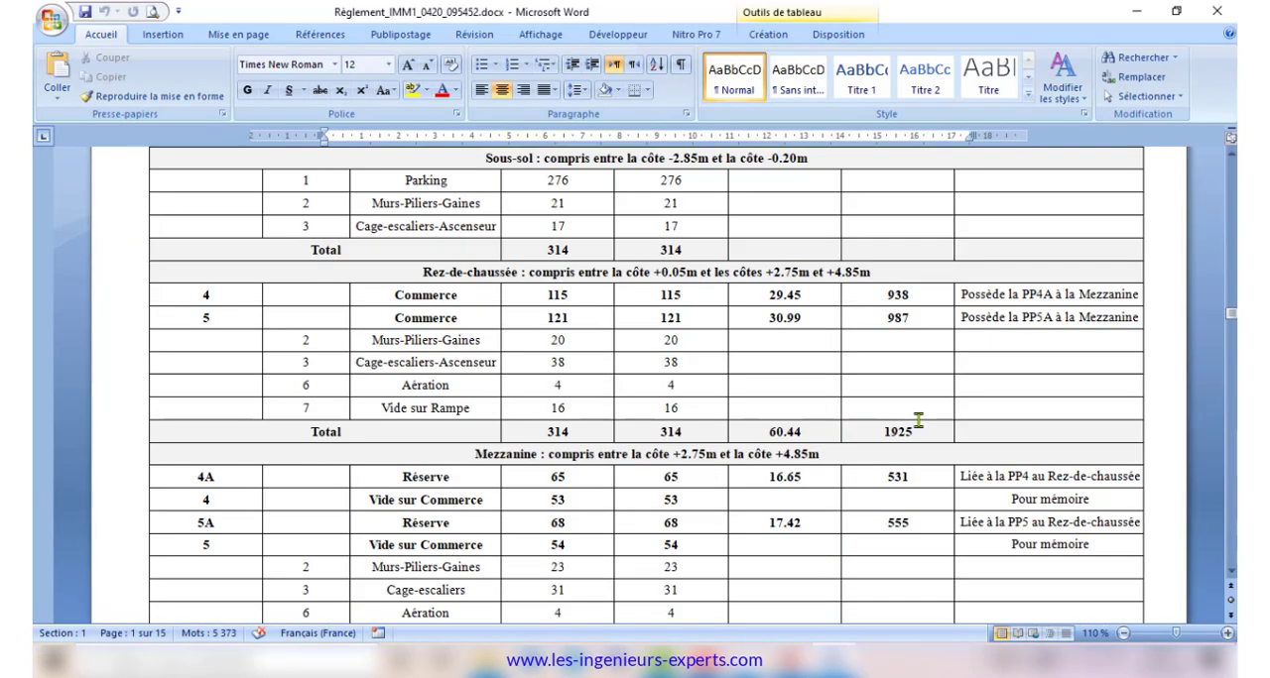
scroll(917, 427, down, 20)
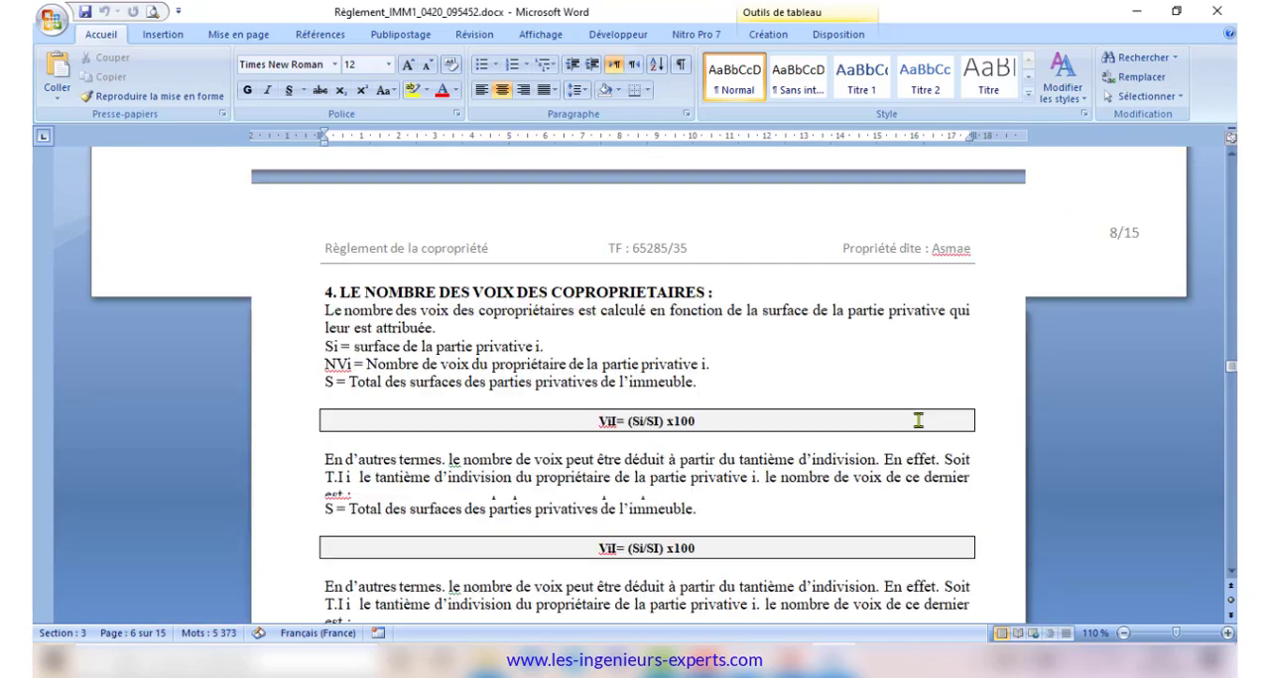
scroll(917, 421, down, 20)
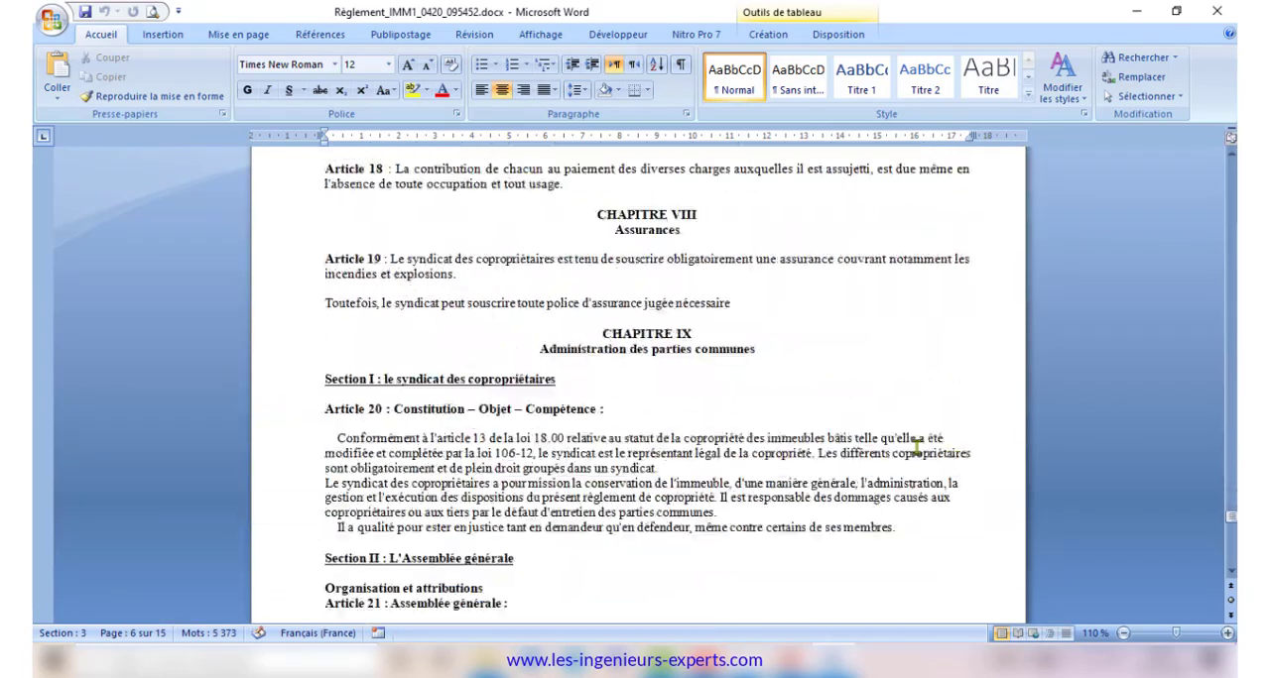
click(1217, 11)
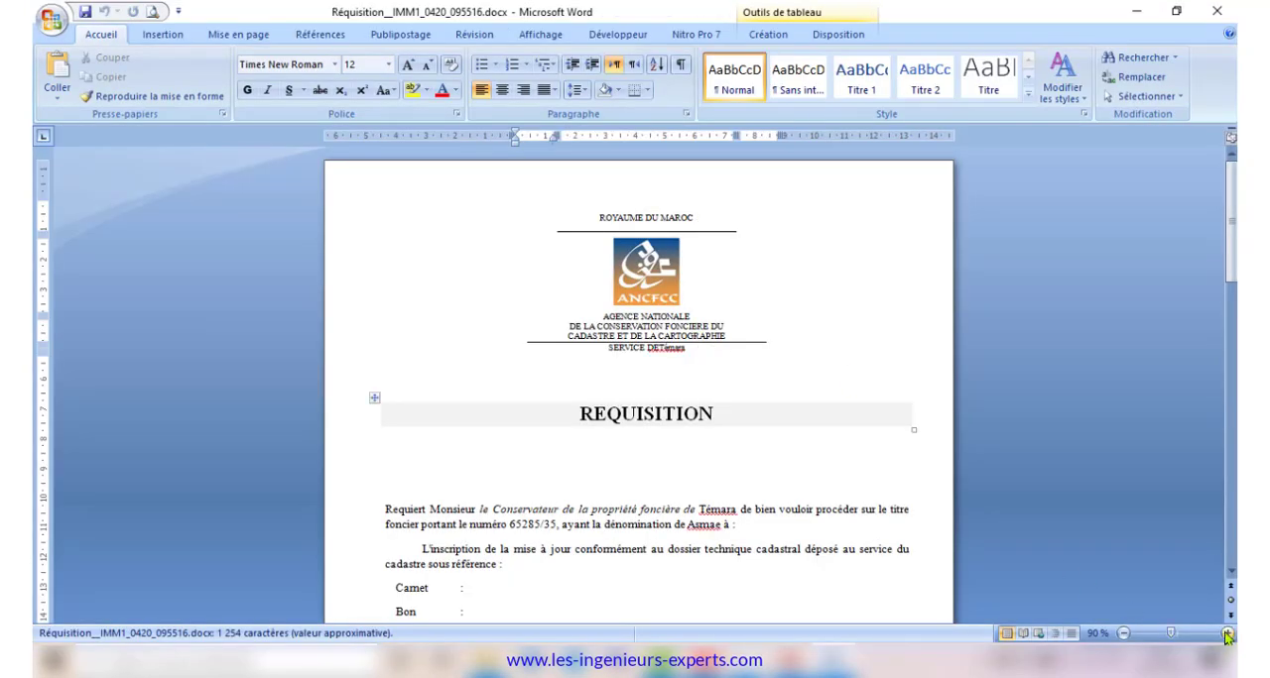
Review the generated Réquisition and Tab Récap documents at 110 % zoom, closing each one after reading
click(1227, 633)
click(1227, 633)
scroll(1055, 389, down, 15)
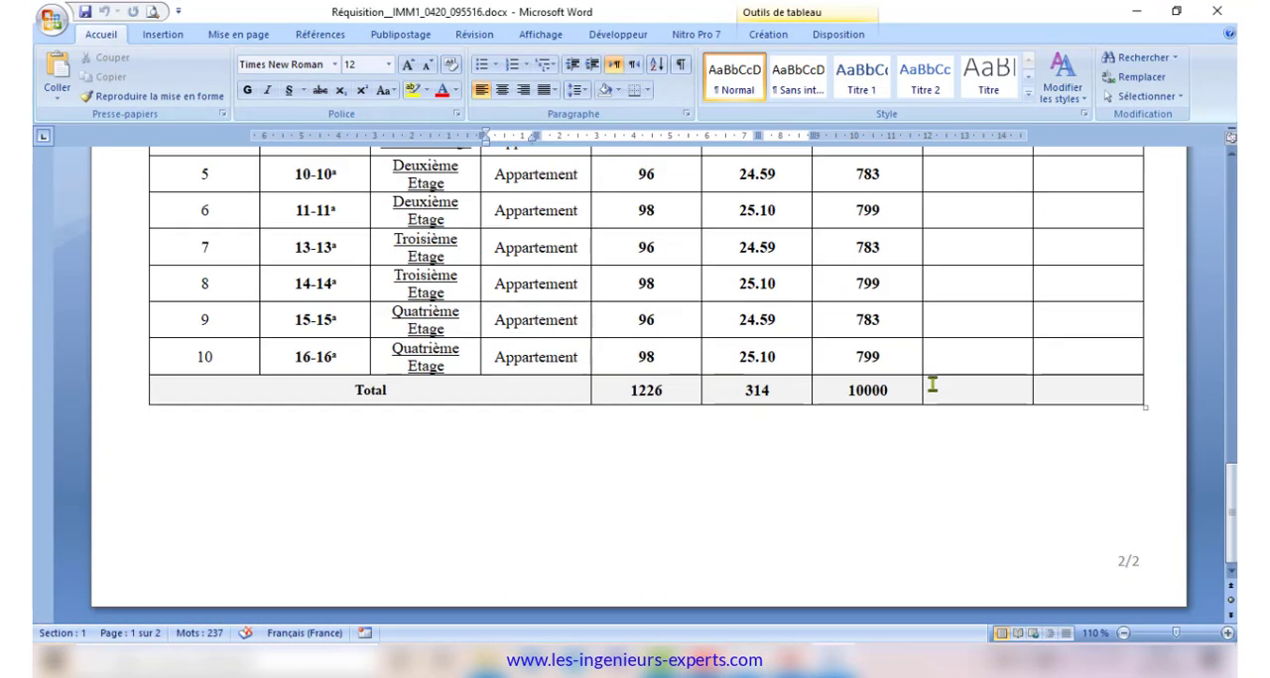
click(1217, 11)
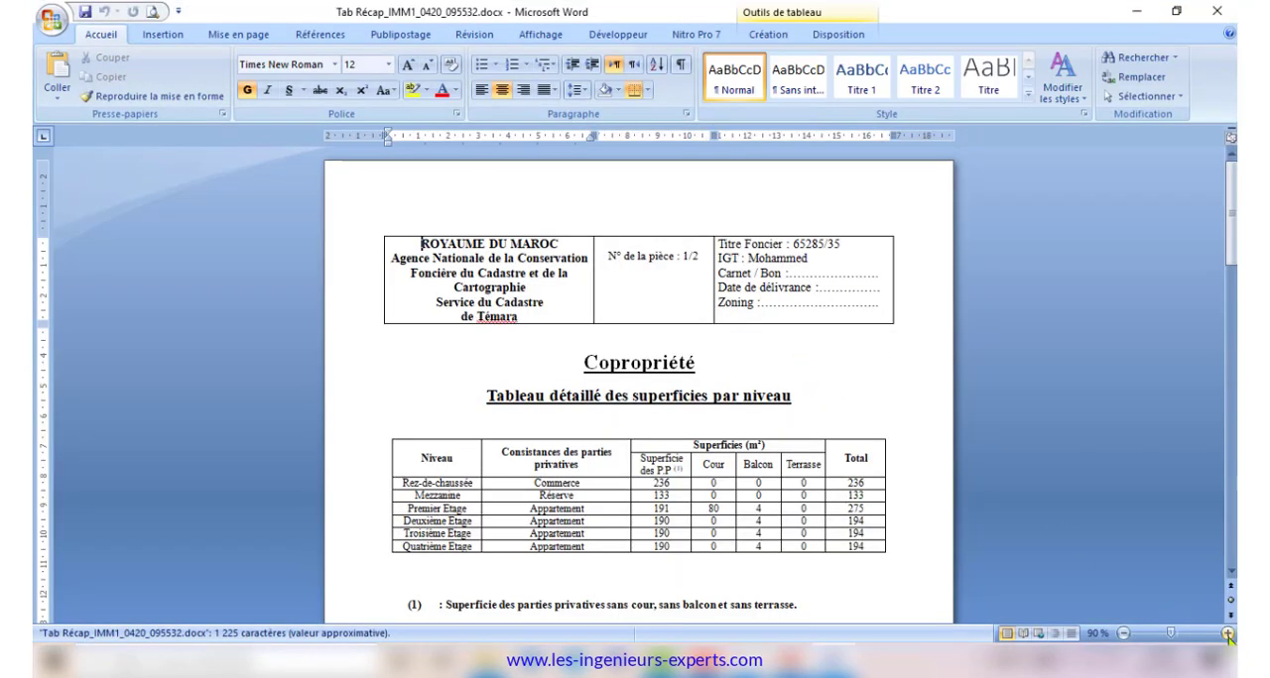
click(1227, 633)
click(1227, 633)
scroll(1034, 420, down, 10)
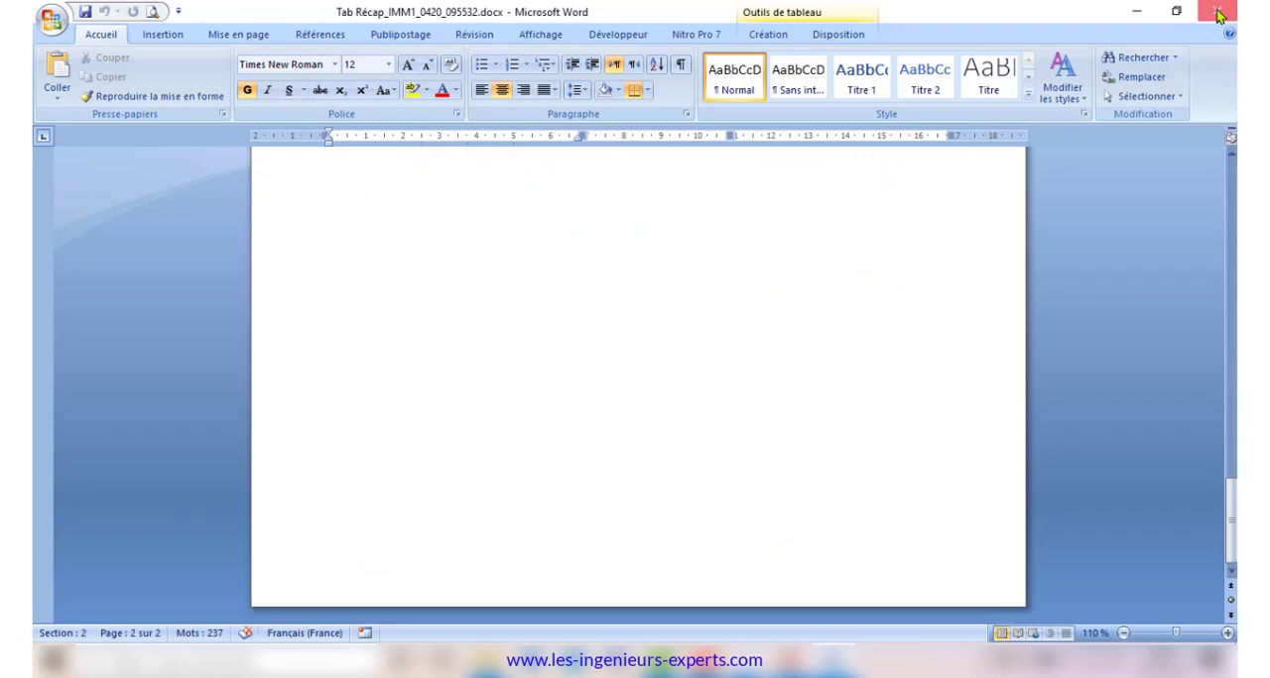
click(1218, 11)
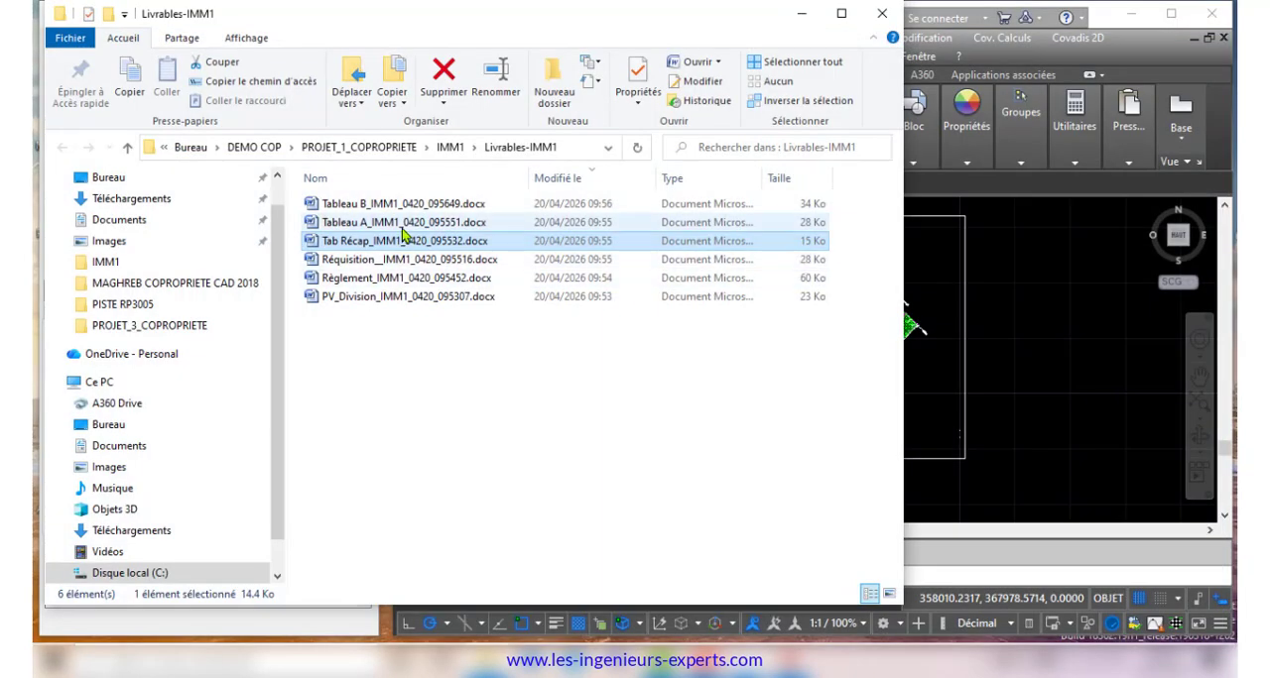
Open the generated Tableau A document, review both pages at 110 % zoom and close it
double_click(401, 226)
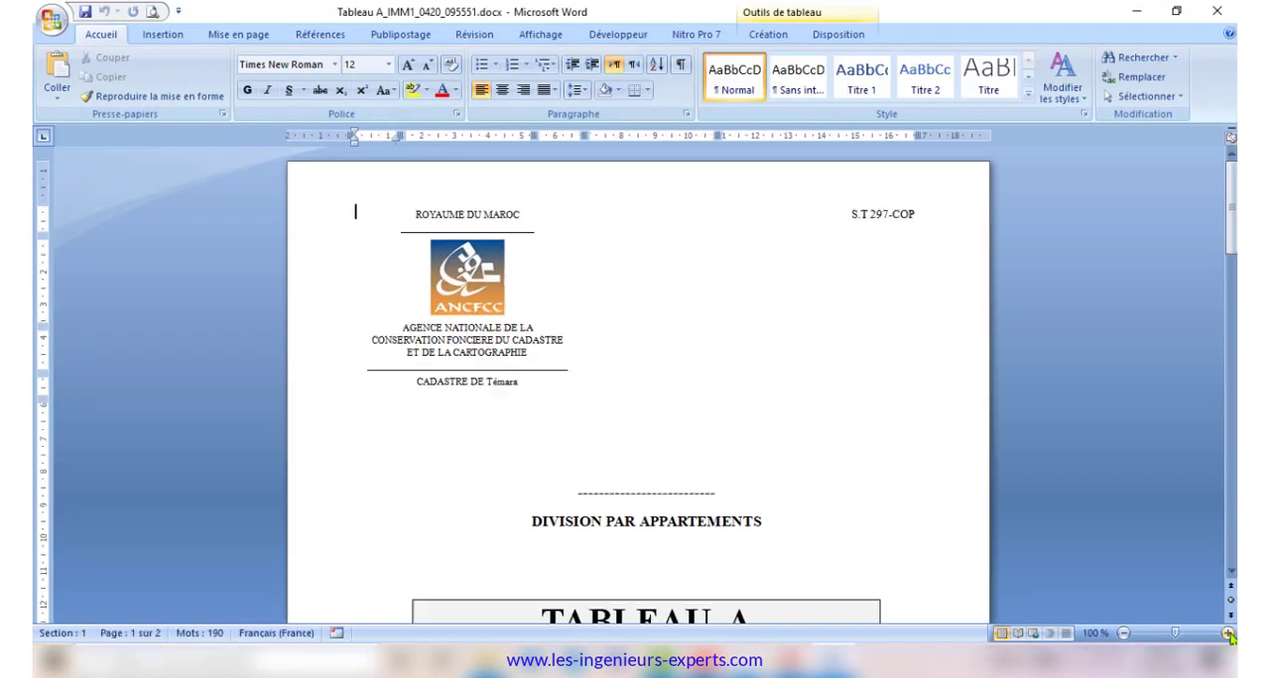
click(1227, 633)
scroll(819, 474, down, 20)
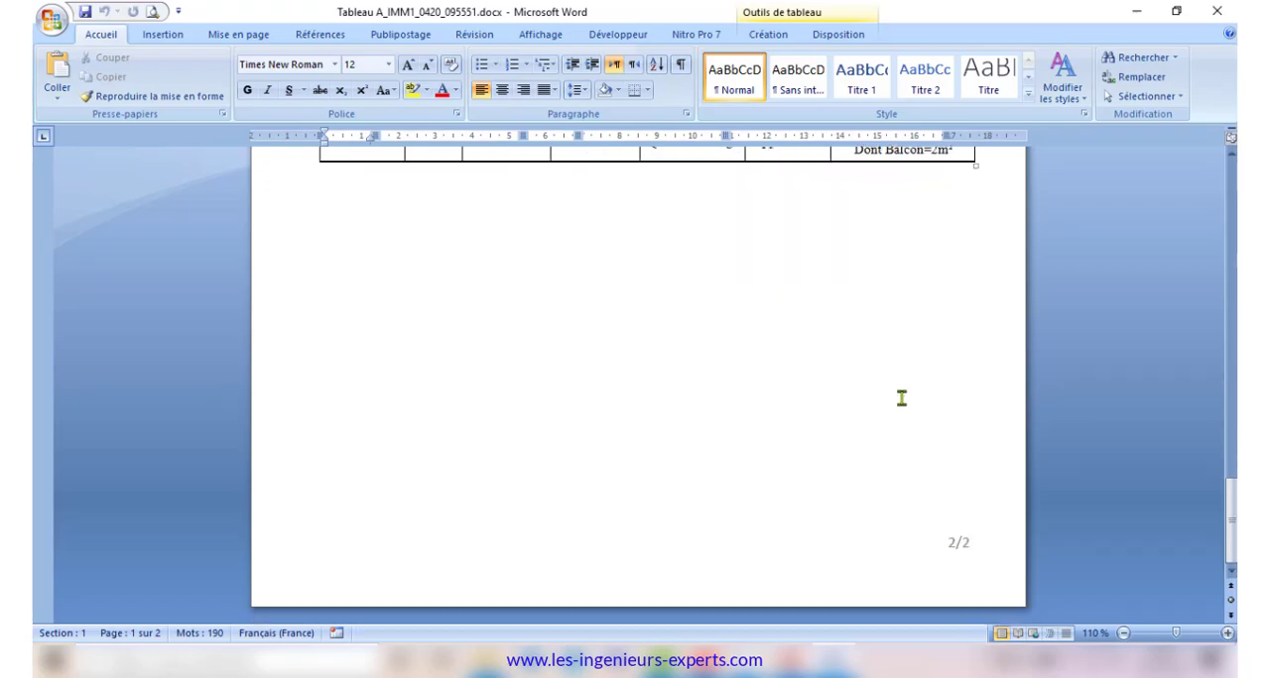
scroll(901, 398, up, 10)
click(1217, 11)
Open the generated Tableau B document, review its level-by-level area tables at 110 % zoom and close it
click(437, 206)
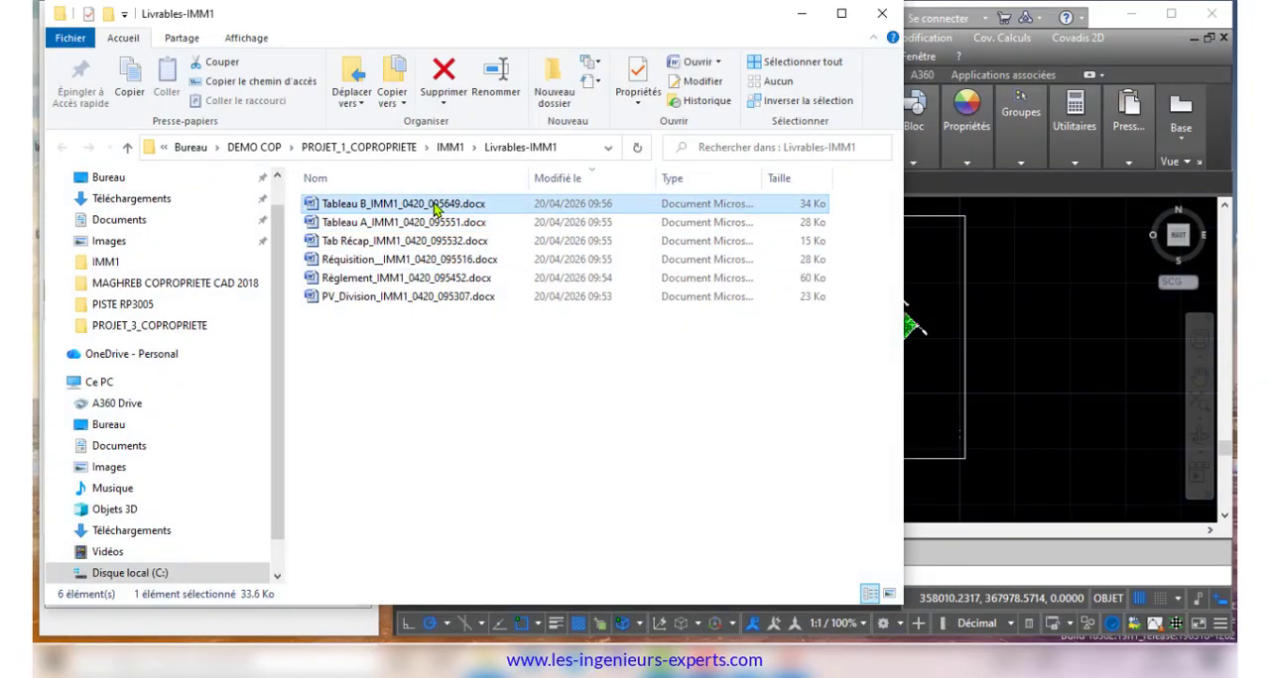
double_click(437, 206)
click(1227, 633)
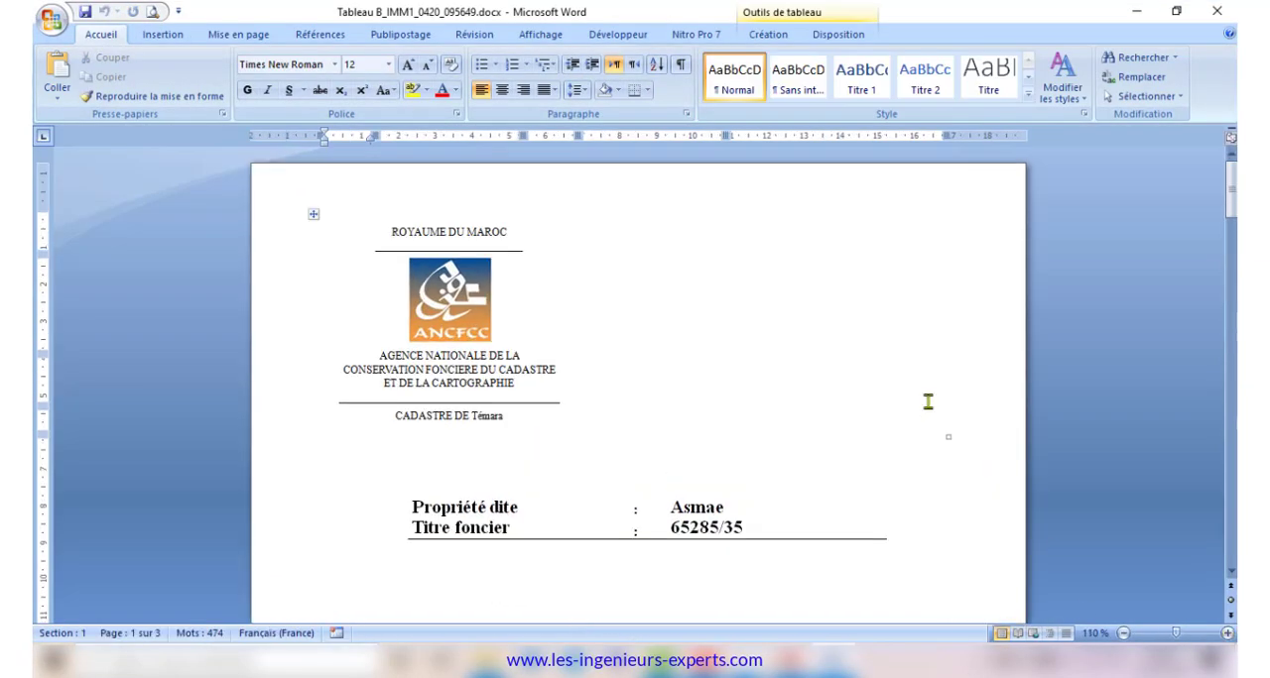
scroll(1133, 422, down, 20)
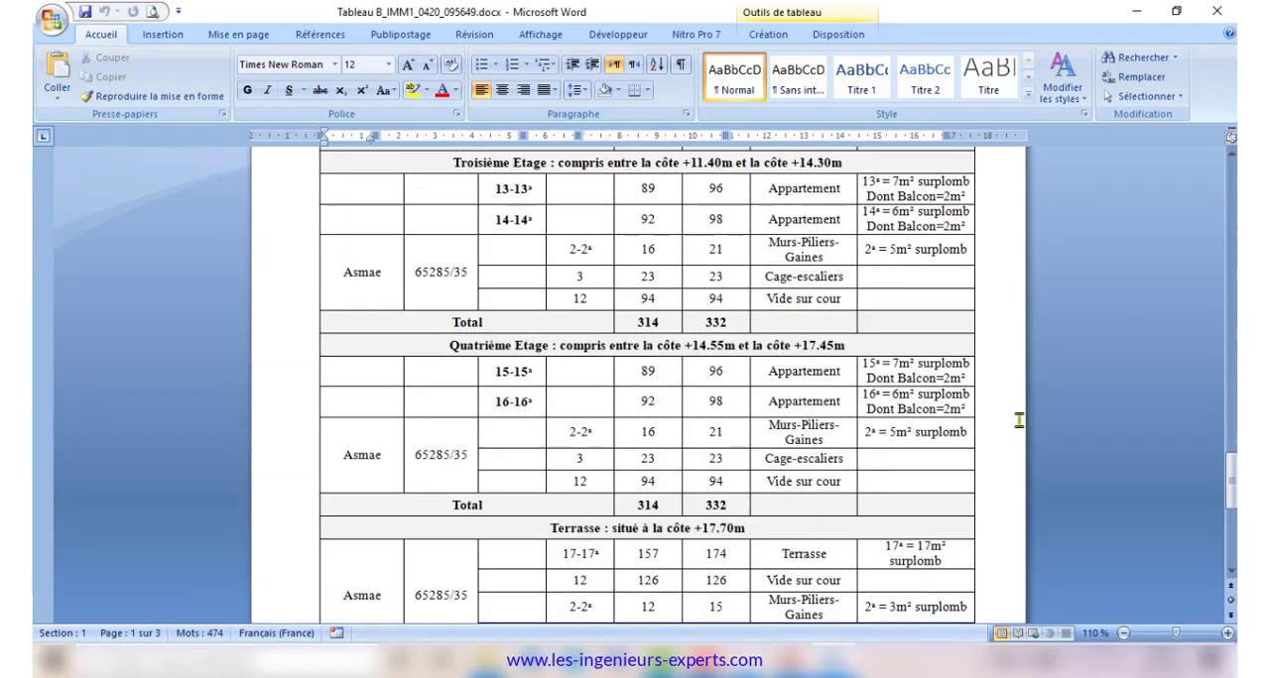
scroll(1019, 420, down, 5)
click(1216, 12)
Launch DB Browser for SQLite, open IMM1.db from DEMO COP > PROJET_1_COPROPRIETE > IMM1, and look over its table structure
key(super+d)
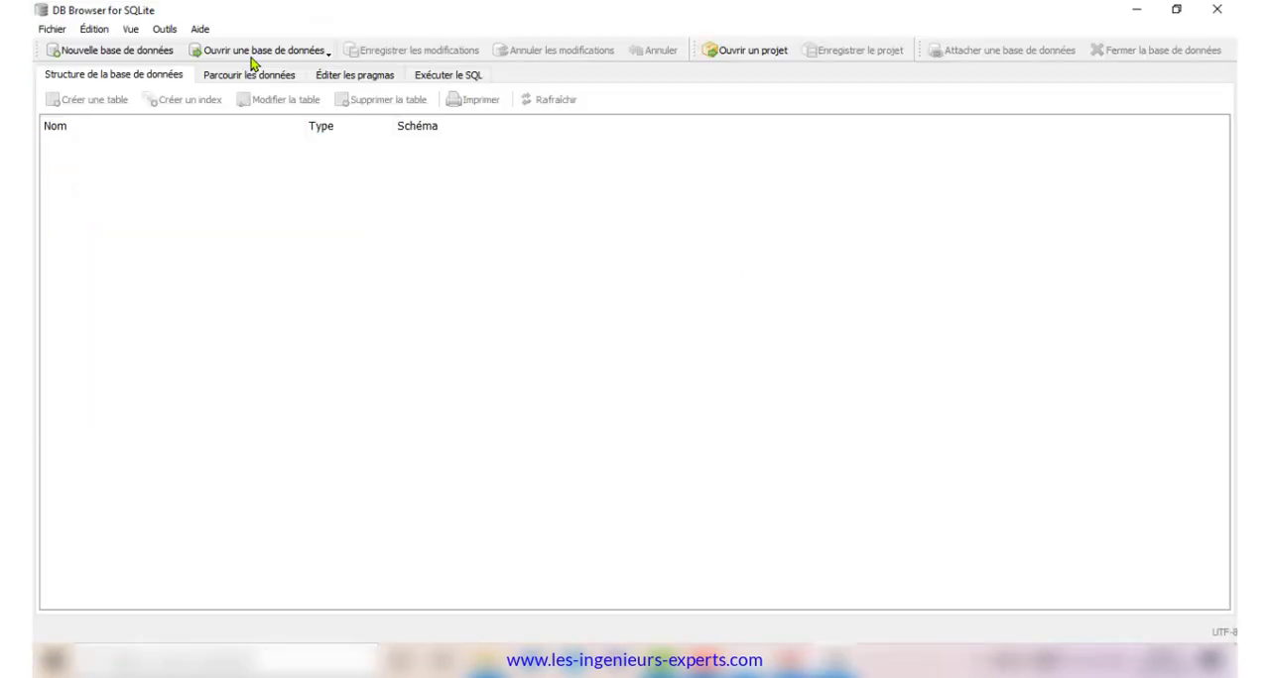
click(253, 55)
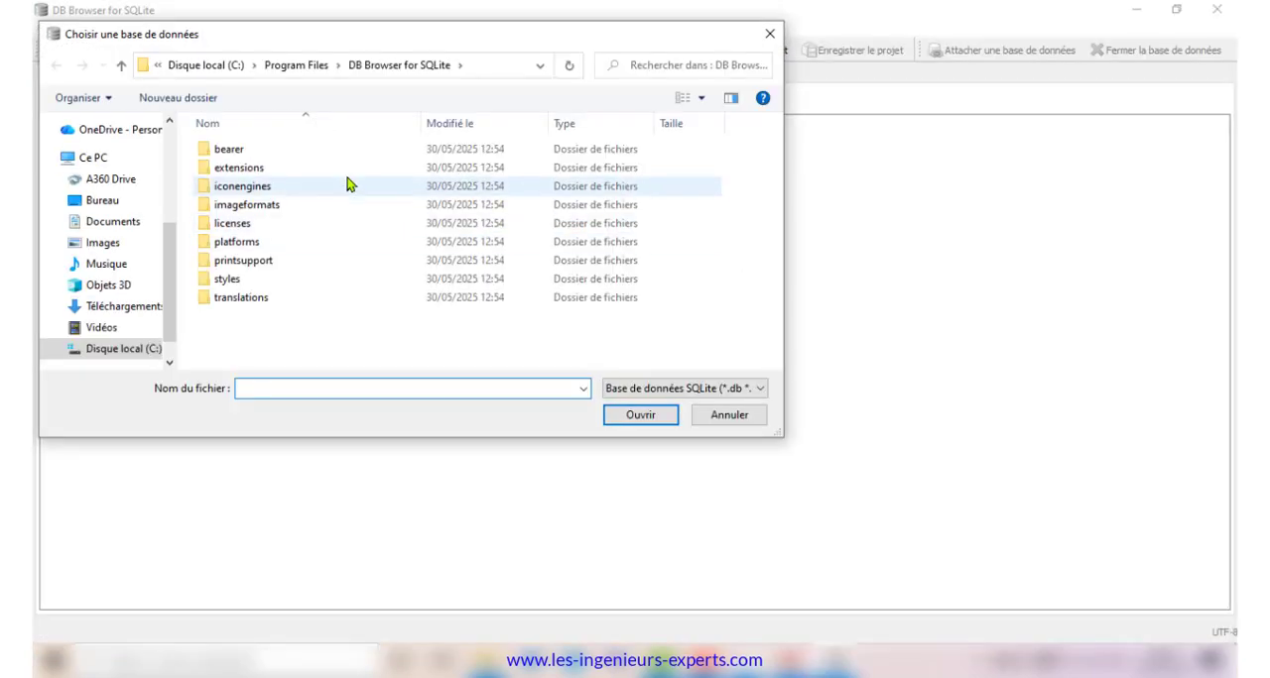
click(124, 203)
double_click(232, 157)
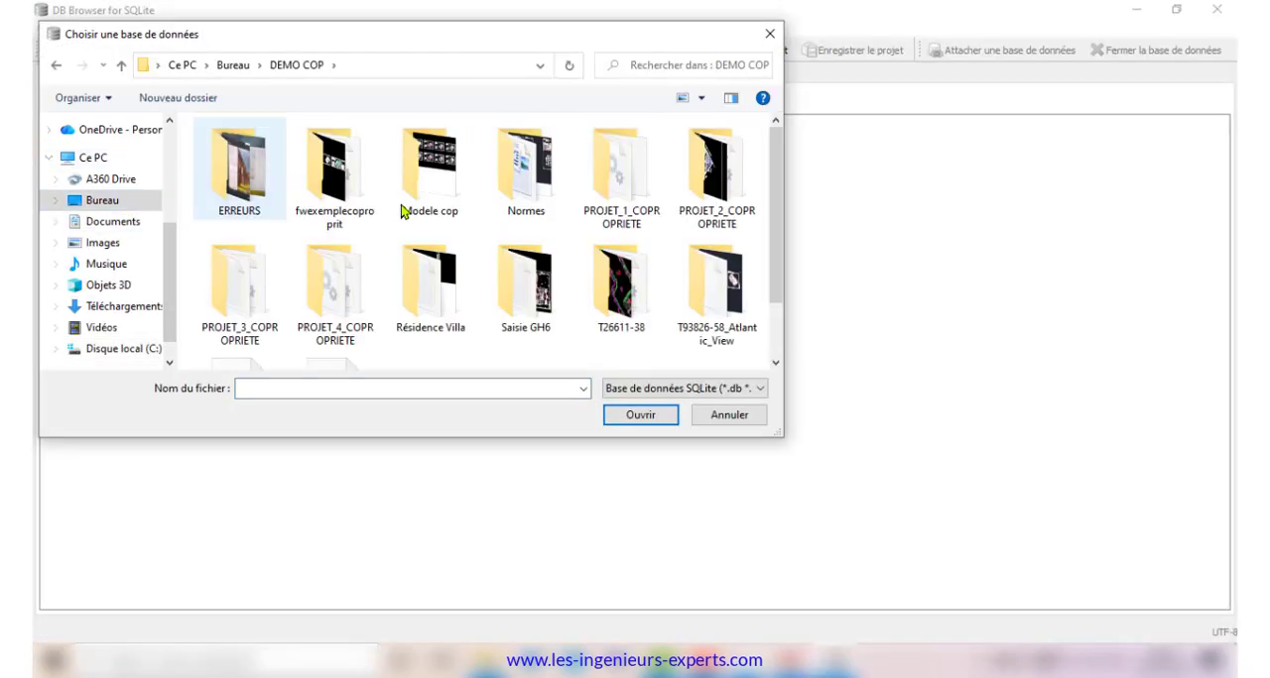
double_click(611, 163)
double_click(249, 157)
click(249, 154)
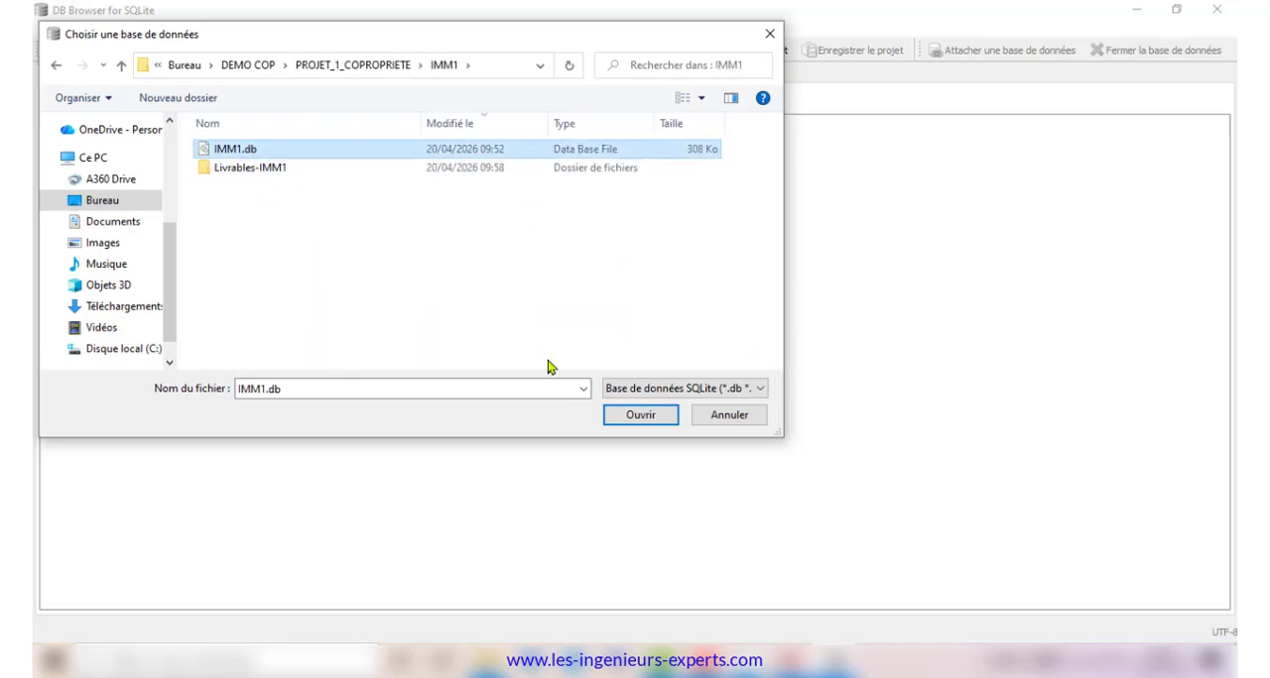
click(633, 415)
drag(1231, 231, 1197, 215)
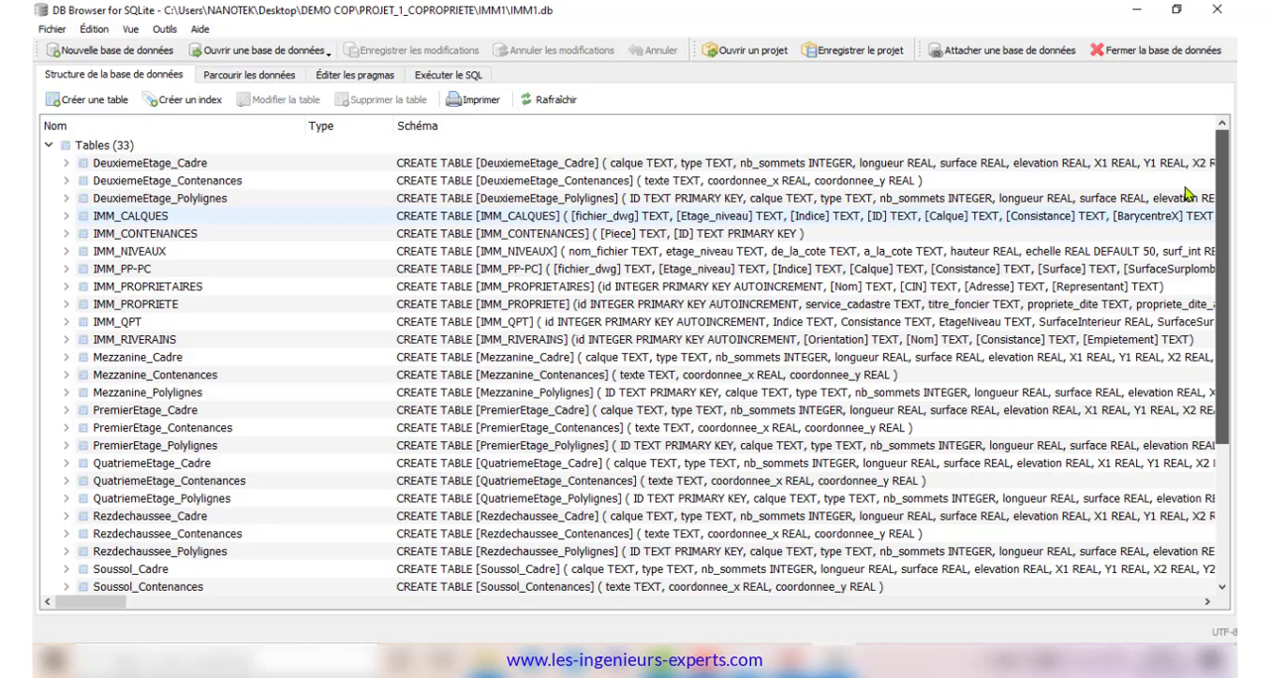
Browse the data of the DeuxiemeEtage_Contenances and DeuxiemeEtage_Polylignes tables, including the polyline vertex coordinate columns
click(253, 74)
click(198, 97)
click(198, 128)
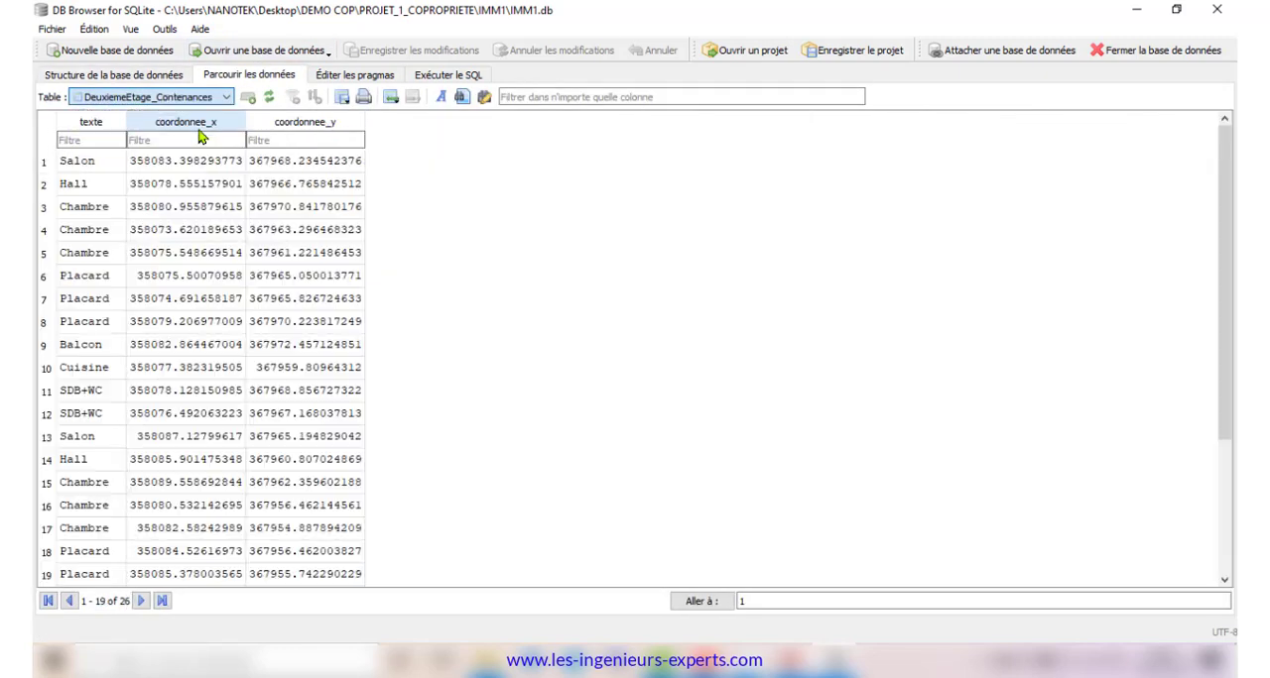
click(209, 97)
click(178, 143)
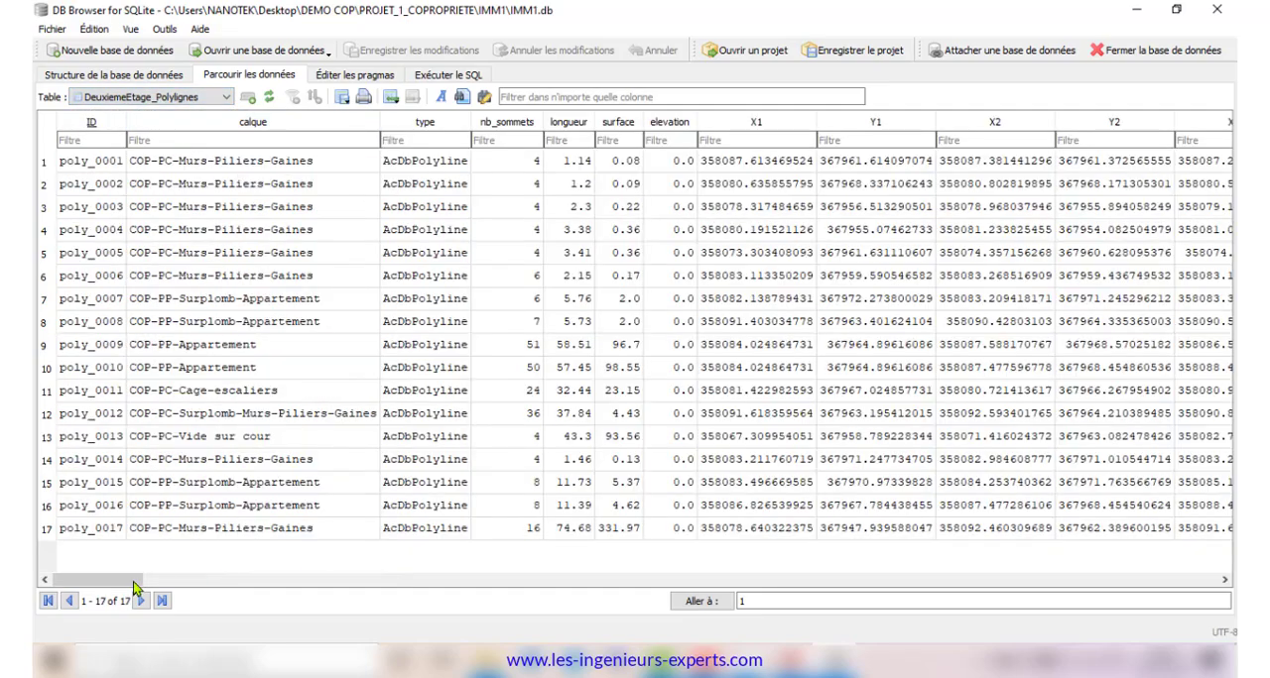
drag(133, 582, 650, 583)
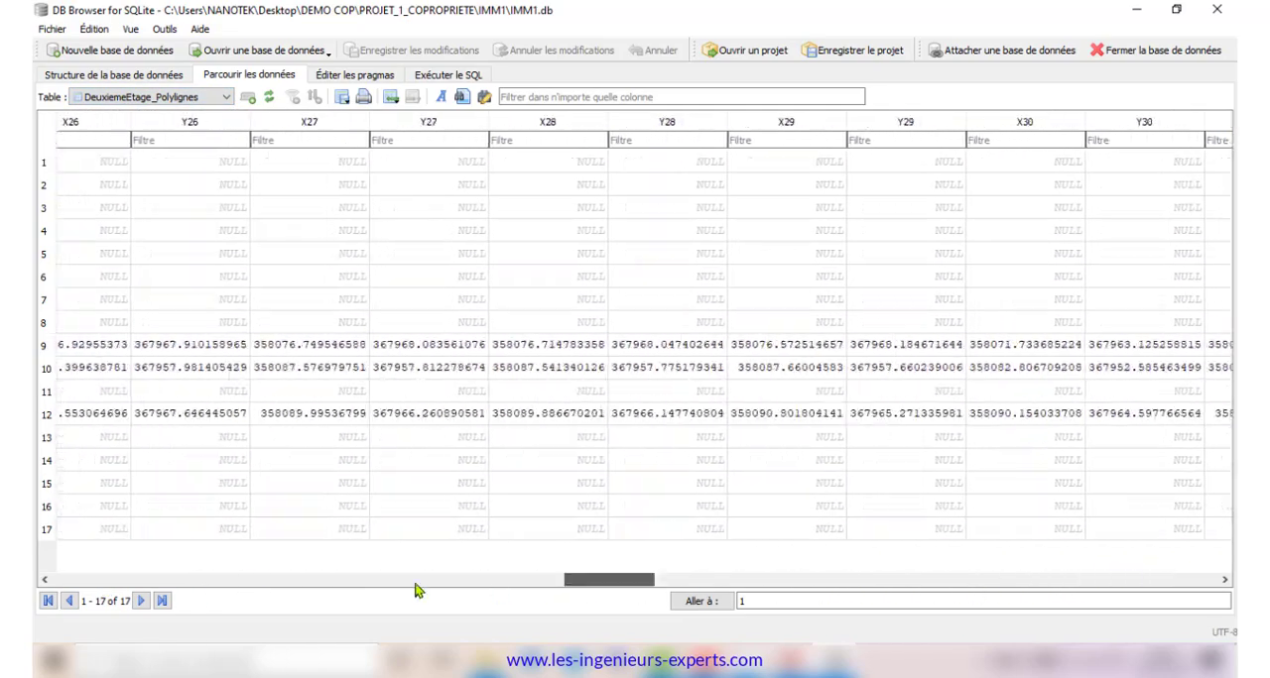
drag(416, 592, 59, 583)
Browse the IMM_CALQUES and IMM_NIVEAUX tables, look over the remaining table list, and close the database browser
click(167, 97)
click(173, 157)
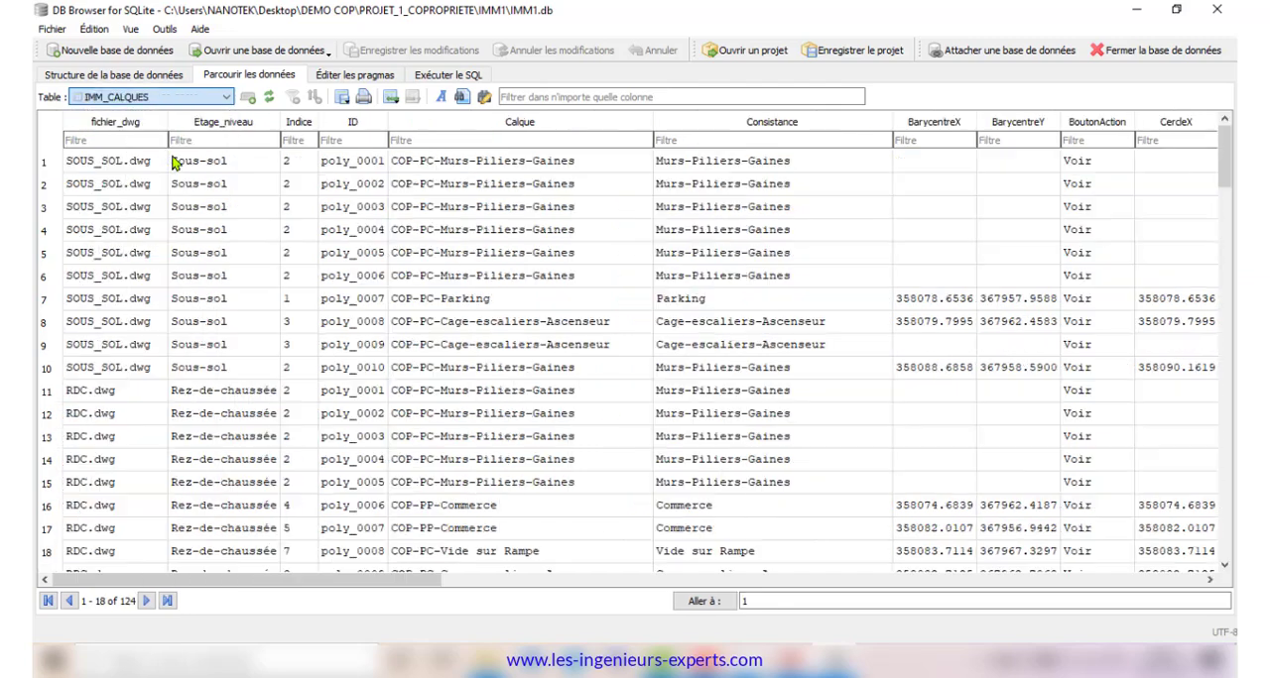
click(193, 99)
click(177, 187)
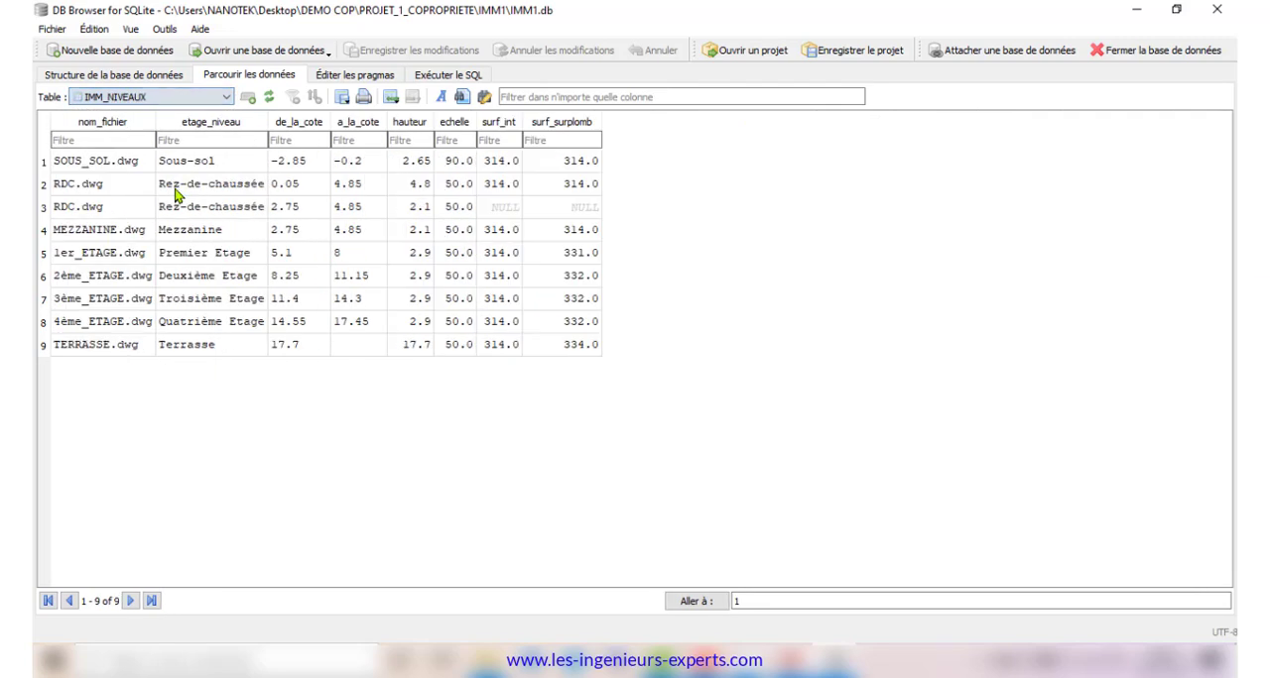
click(167, 100)
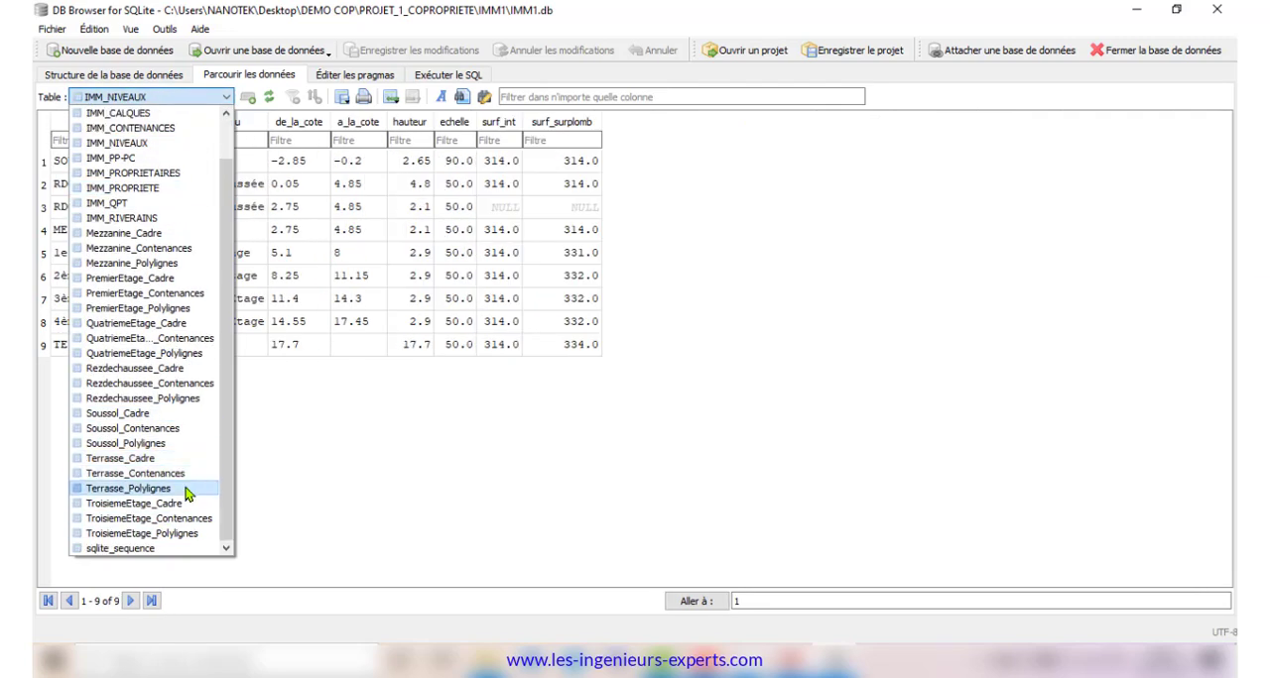
click(1216, 9)
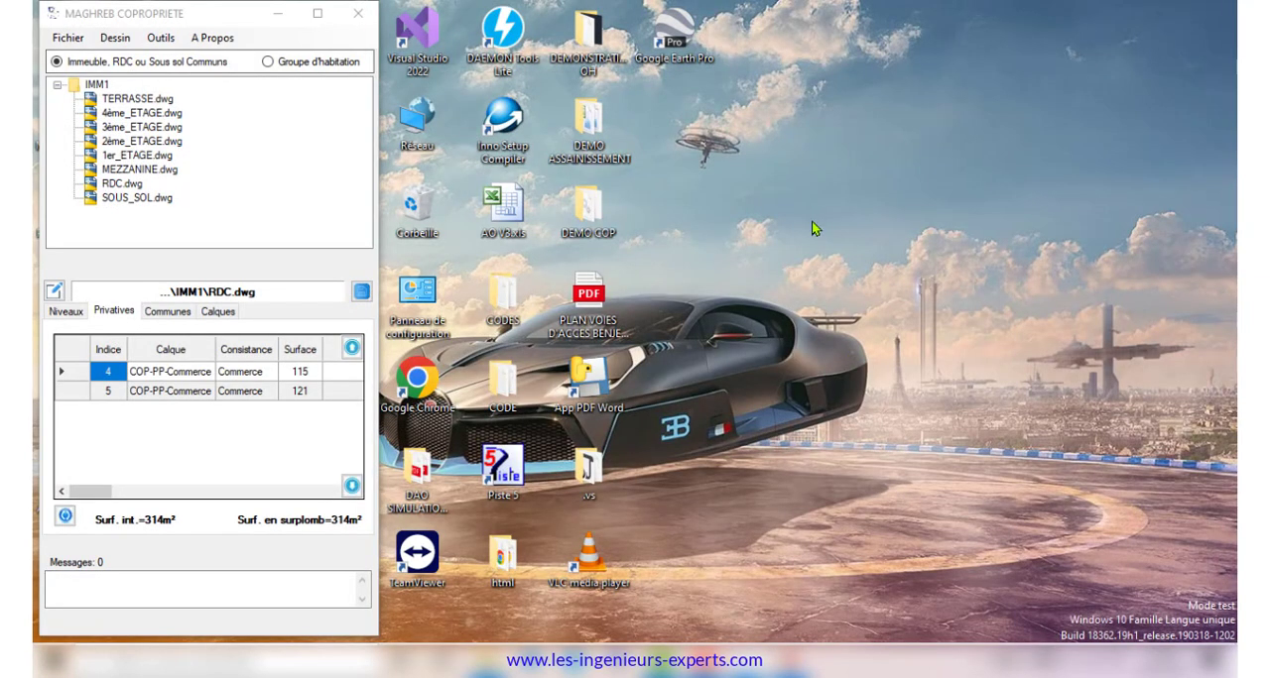